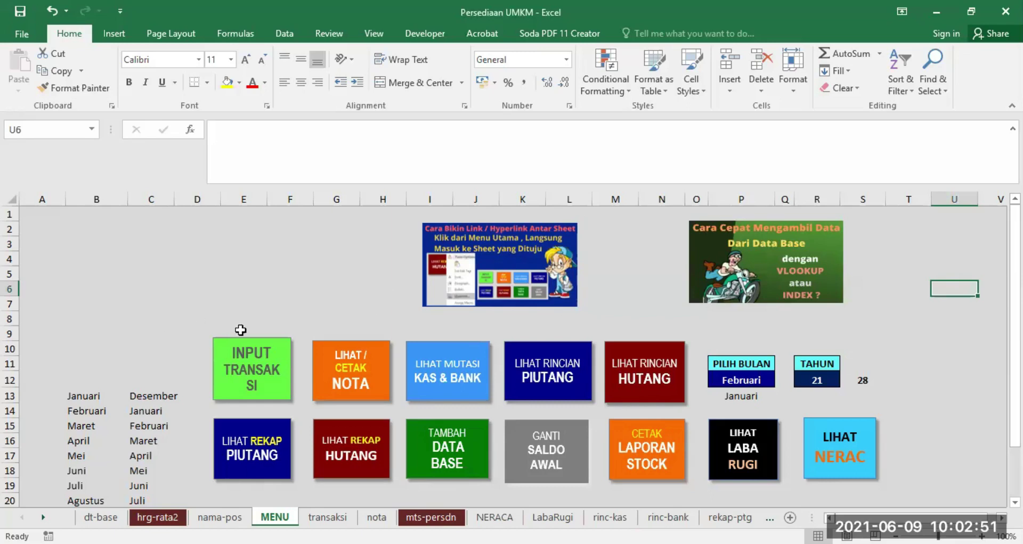
{"action": "left_click", "coordinate": [256, 381]}
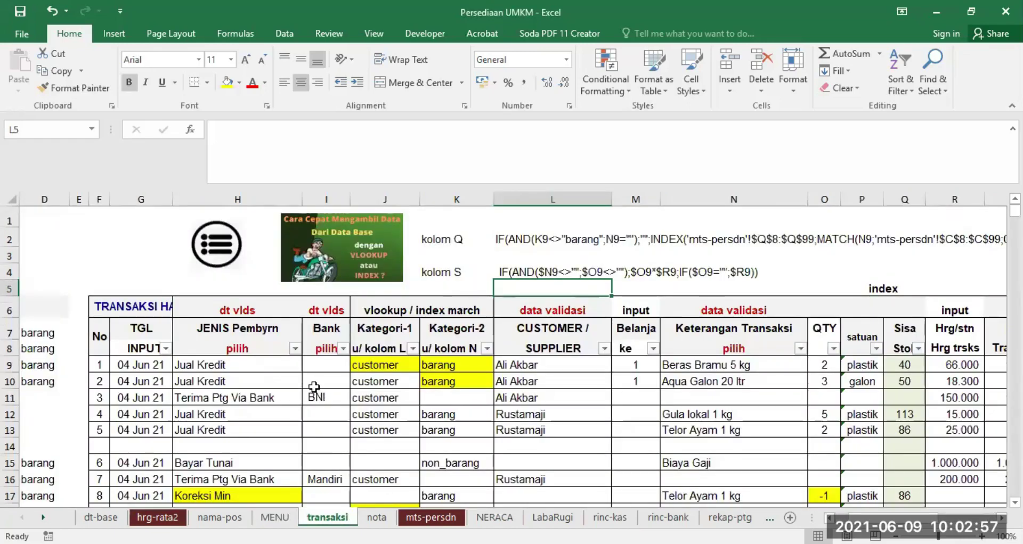
{"action": "left_click", "coordinate": [274, 518]}
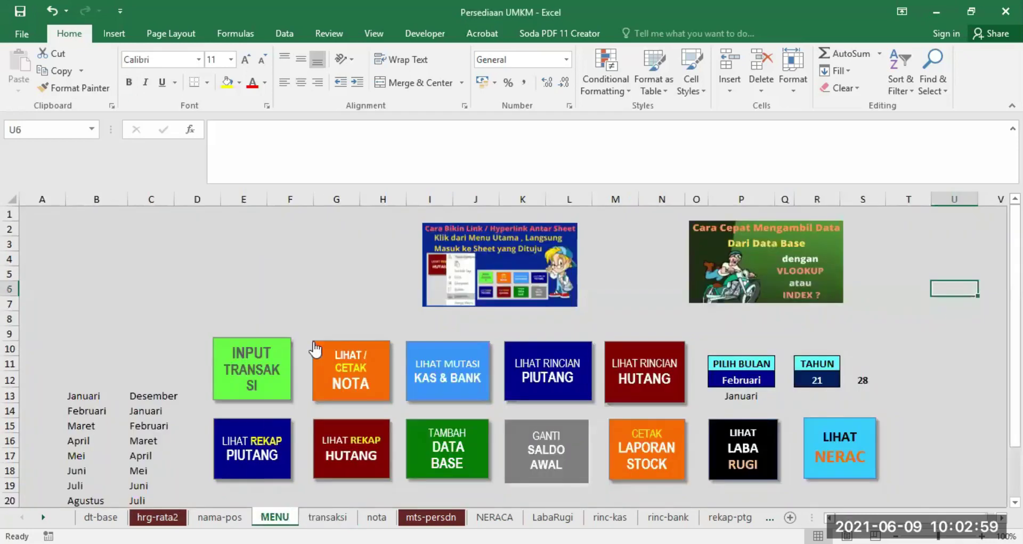
{"action": "left_click", "coordinate": [357, 376]}
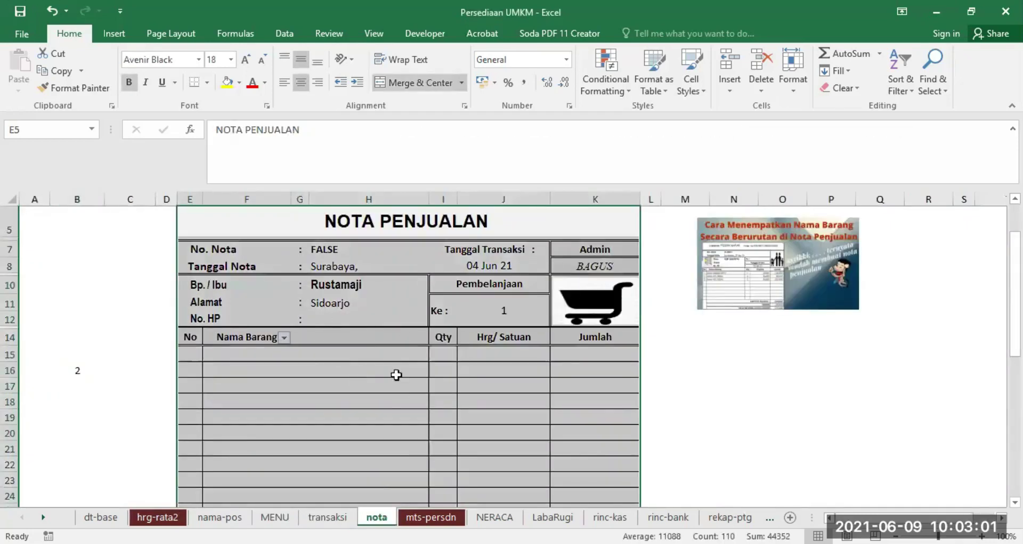
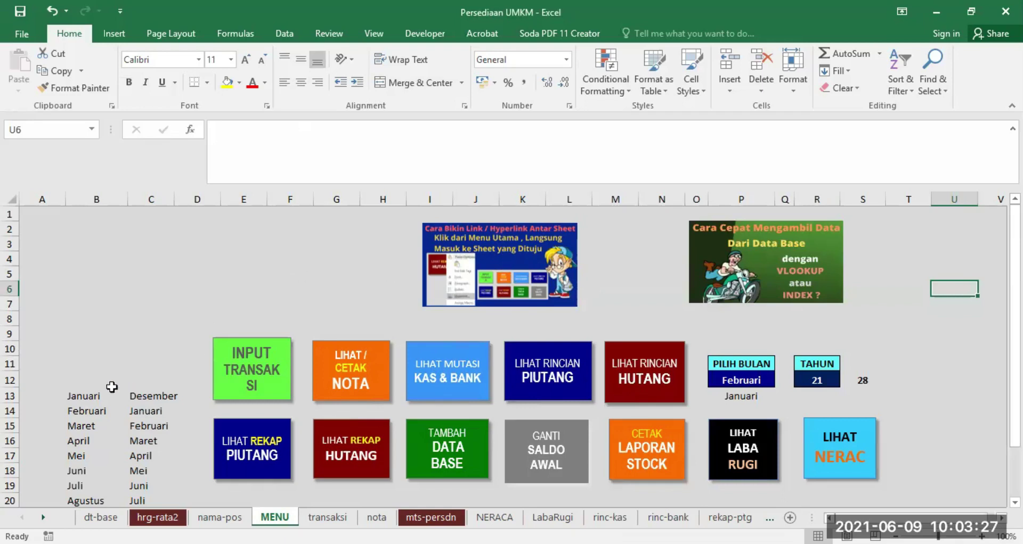
Step: Hide the month-list columns B and C on the MENU sheet
{"action": "left_click", "coordinate": [80, 396]}
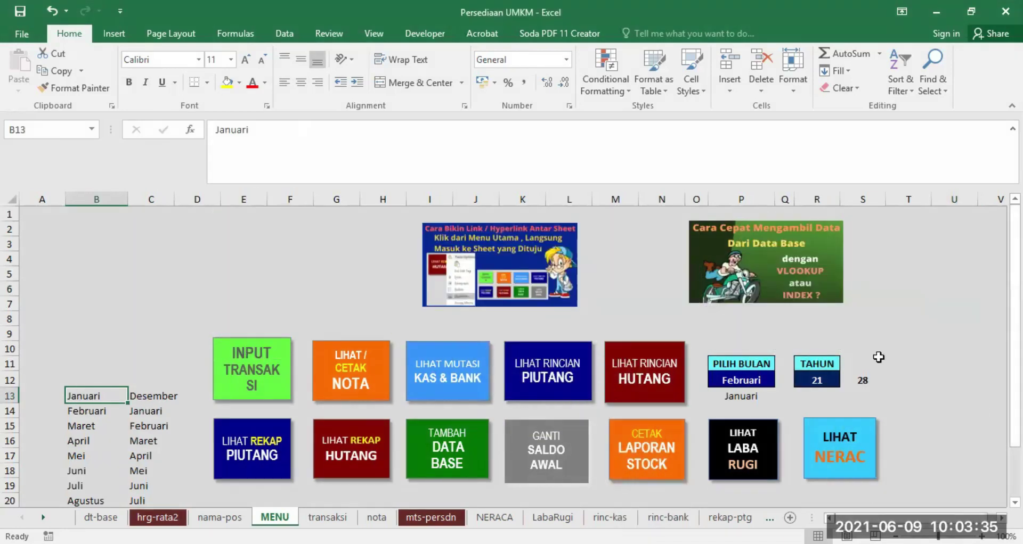
{"action": "left_click_drag", "start_coordinate": [101, 198], "coordinate": [147, 197]}
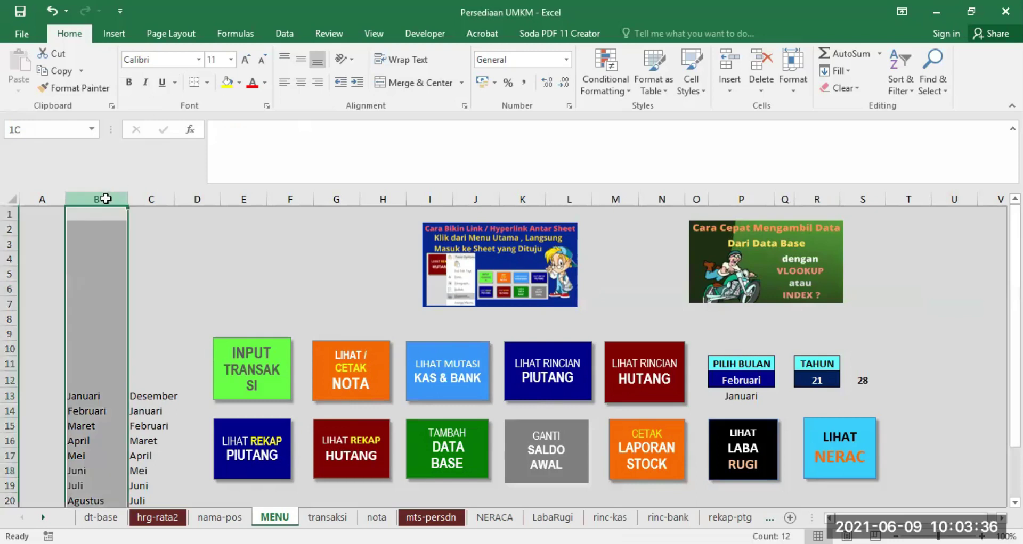
{"action": "right_click", "coordinate": [148, 196]}
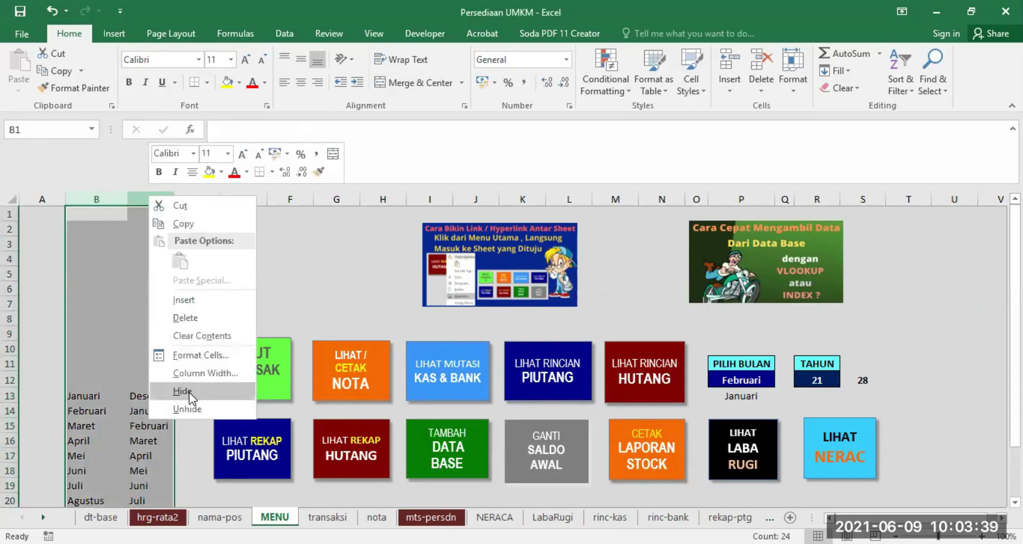
{"action": "left_click", "coordinate": [189, 392]}
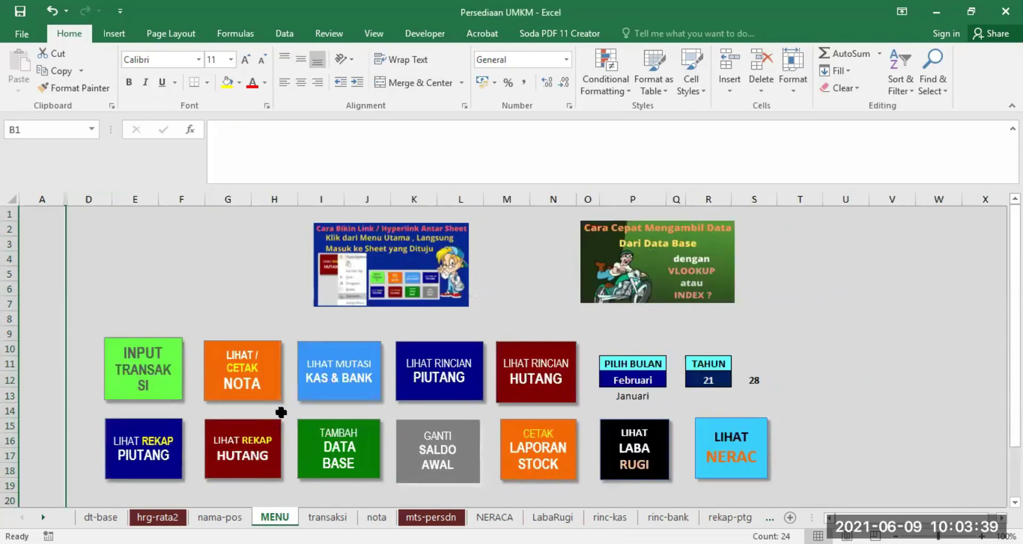
Step: Recolour the Januari text in P13 and the 28 in S12 to blend into the background
{"action": "left_click", "coordinate": [631, 396]}
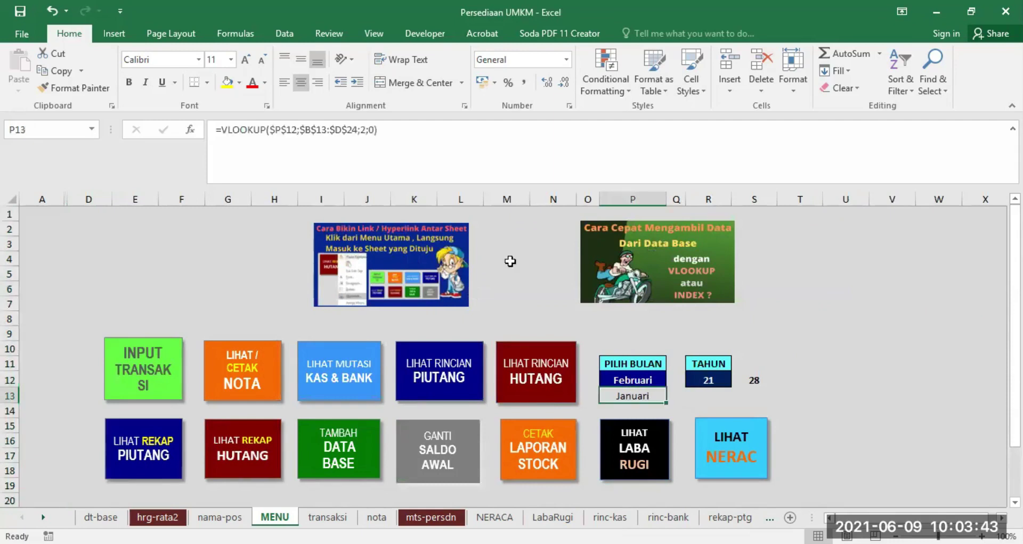
{"action": "left_click", "coordinate": [264, 82]}
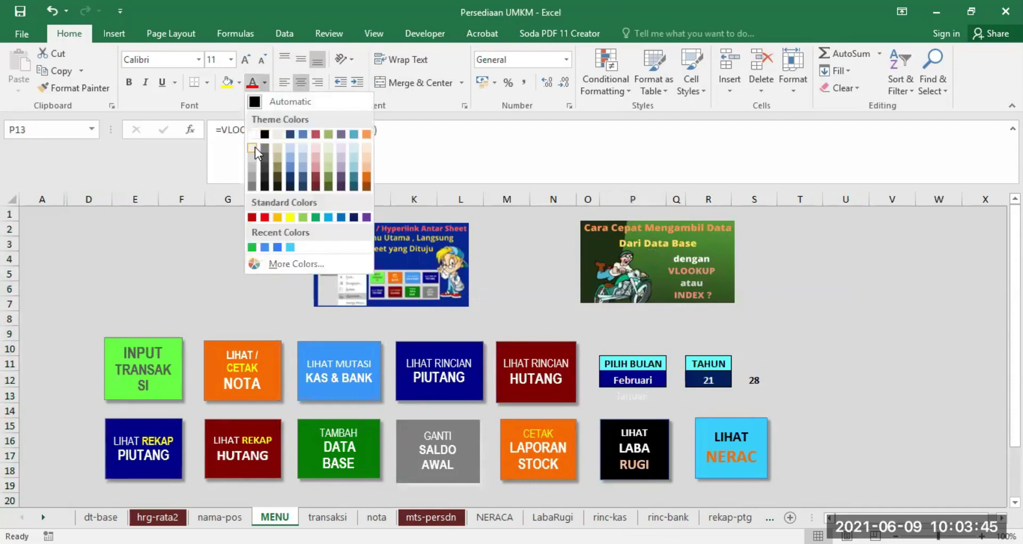
{"action": "left_click", "coordinate": [263, 81]}
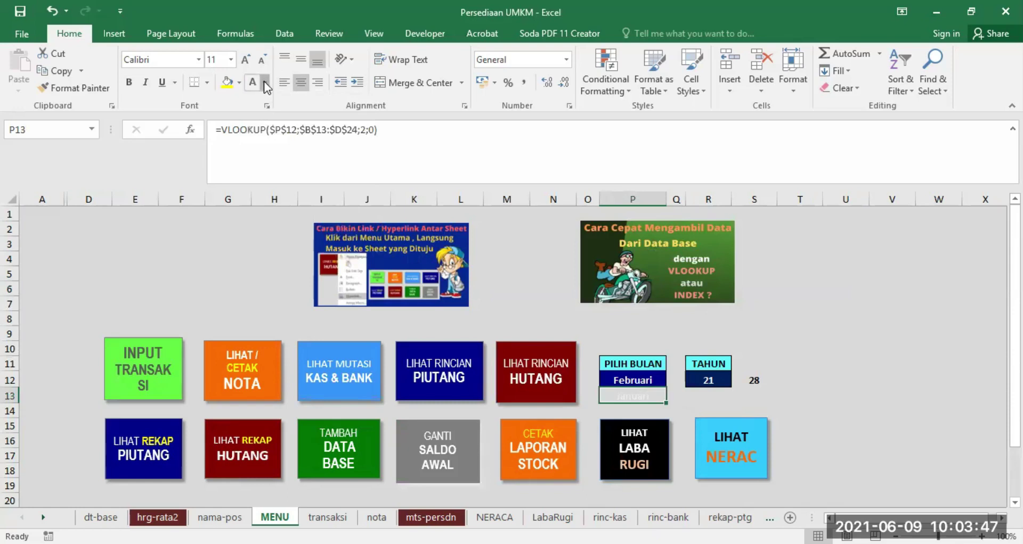
{"action": "left_click", "coordinate": [264, 81]}
{"action": "left_click", "coordinate": [254, 155]}
{"action": "left_click", "coordinate": [758, 378]}
{"action": "left_click", "coordinate": [250, 79]}
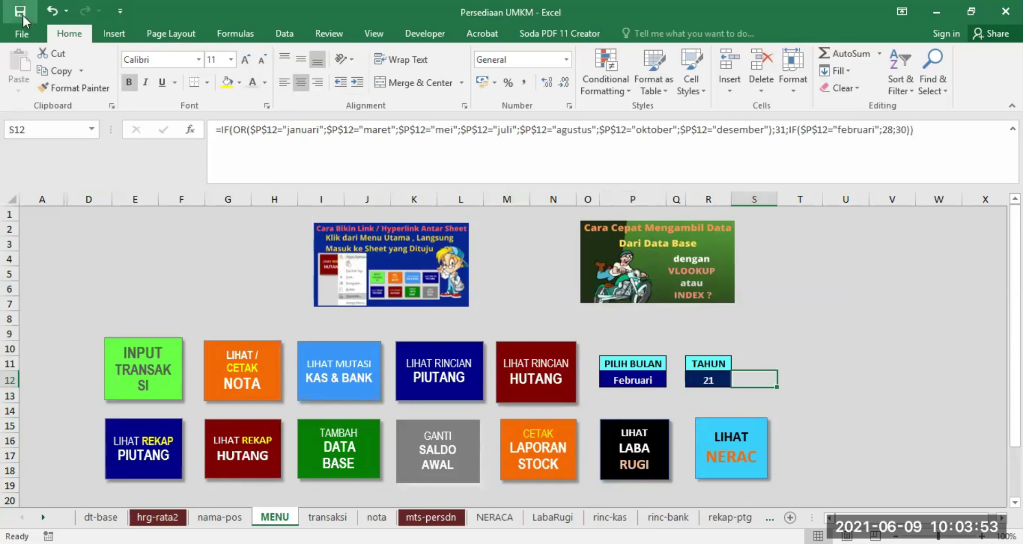
Step: Undo the colour changes and restore the hidden month columns B and C
{"action": "left_click", "coordinate": [51, 14]}
{"action": "left_click", "coordinate": [52, 13]}
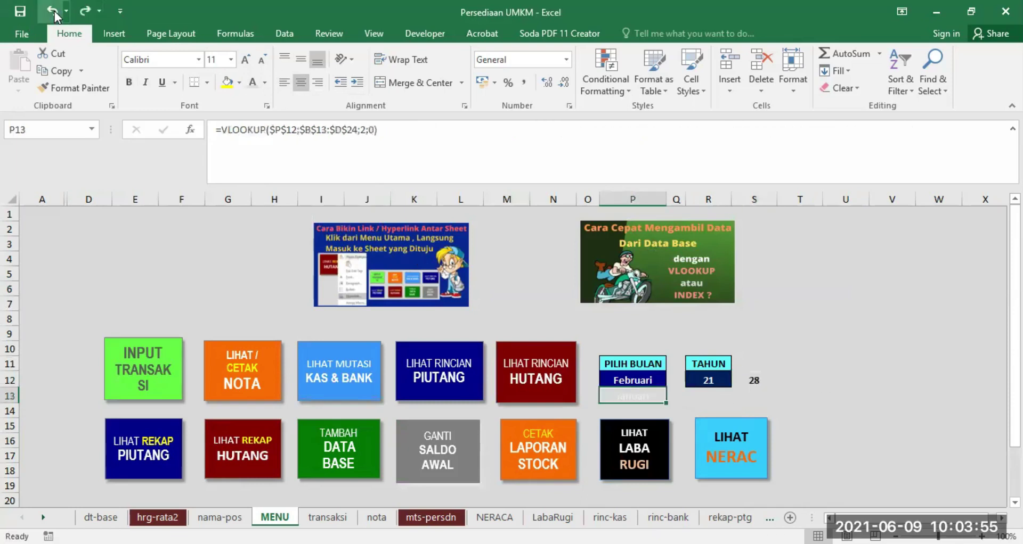
{"action": "left_click", "coordinate": [51, 13]}
{"action": "left_click", "coordinate": [51, 13]}
{"action": "left_click", "coordinate": [158, 335]}
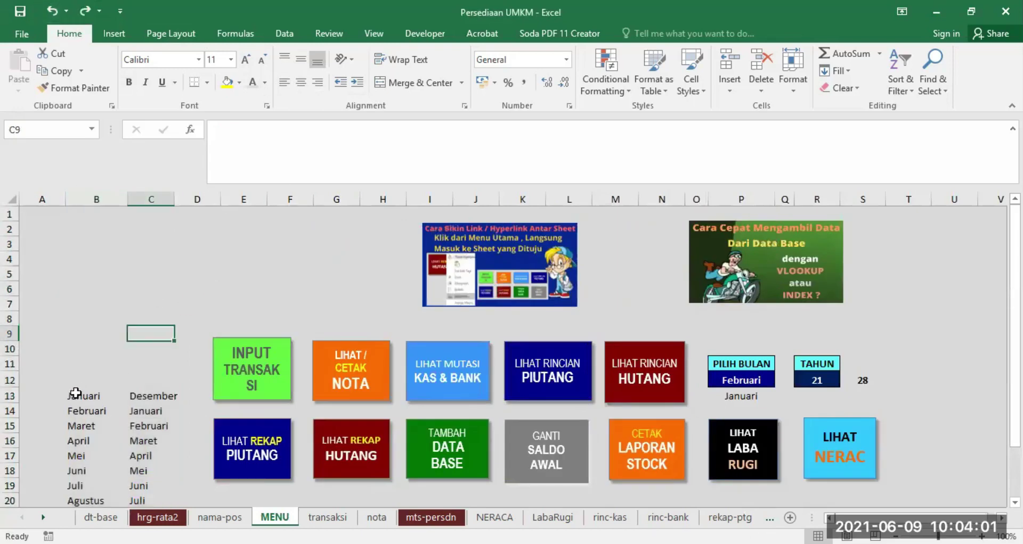
Step: Choose April as the month in P12
{"action": "left_click", "coordinate": [737, 379]}
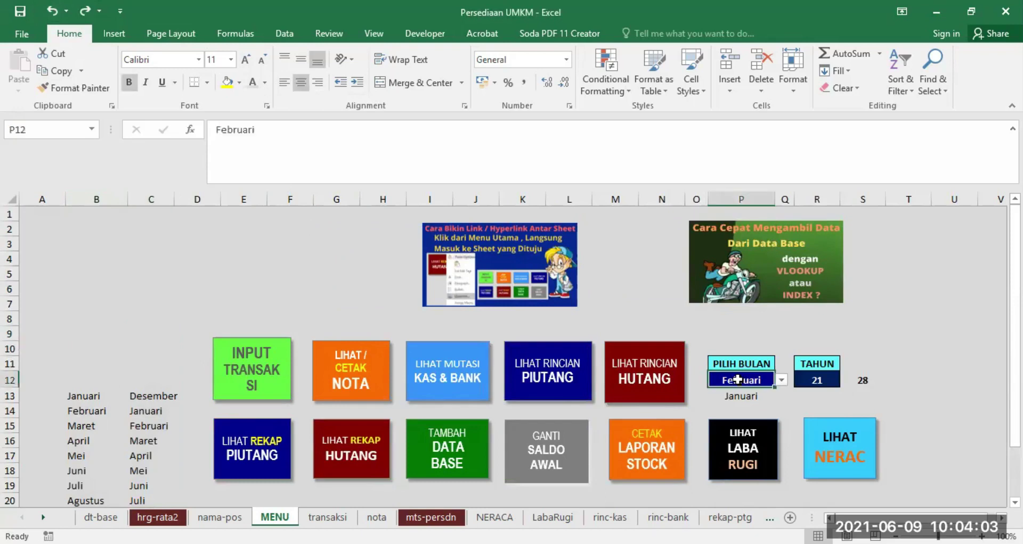
{"action": "left_click", "coordinate": [782, 380]}
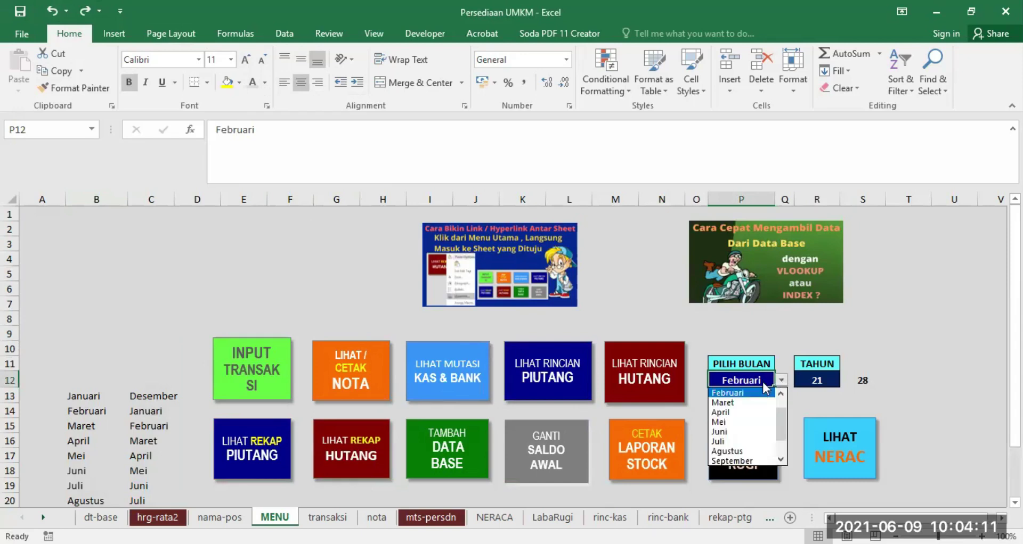
{"action": "left_click", "coordinate": [724, 412]}
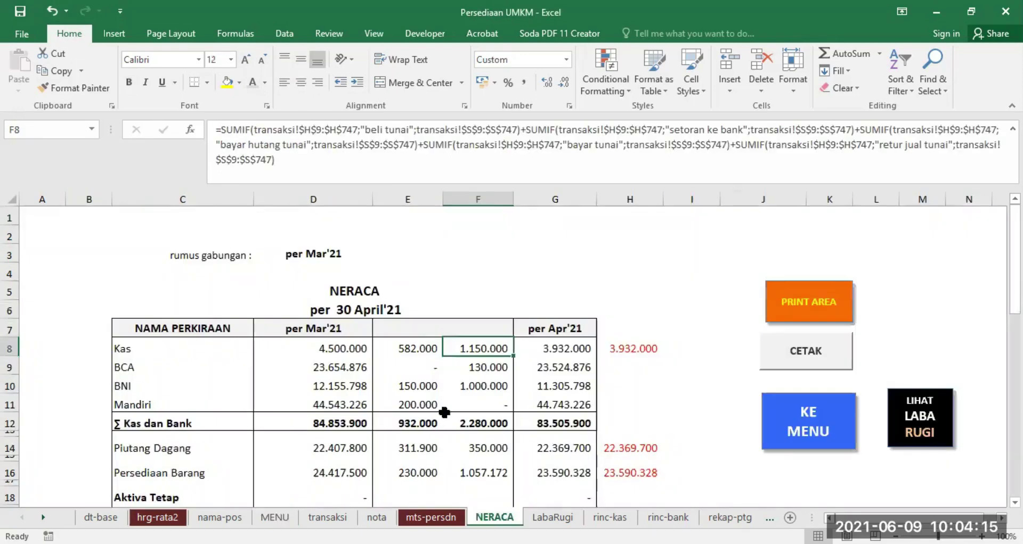
Step: Inspect the NERACA title in C6 and LabaRugi's G6 and C5 formulas, then return to MENU
{"action": "left_click", "coordinate": [355, 310]}
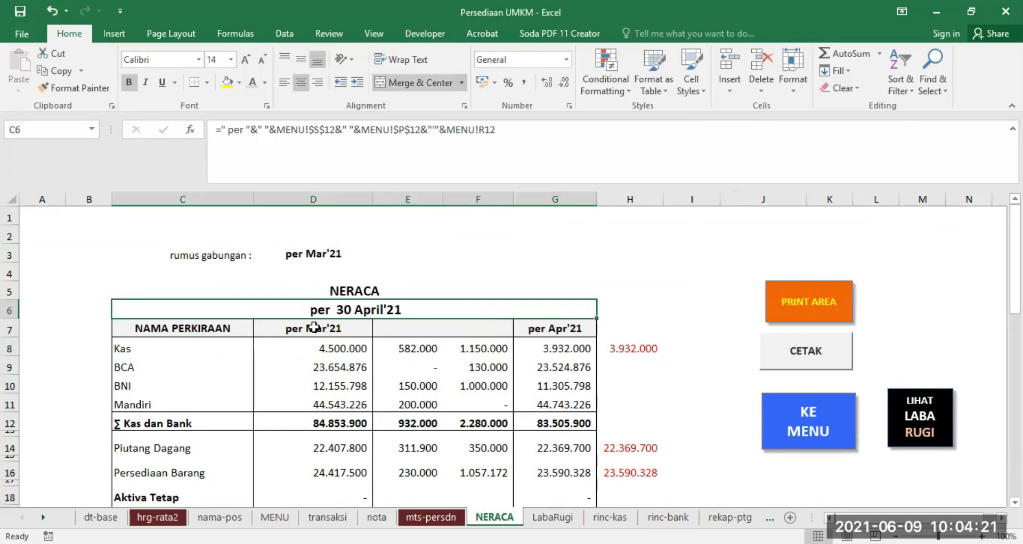
{"action": "left_click", "coordinate": [565, 518]}
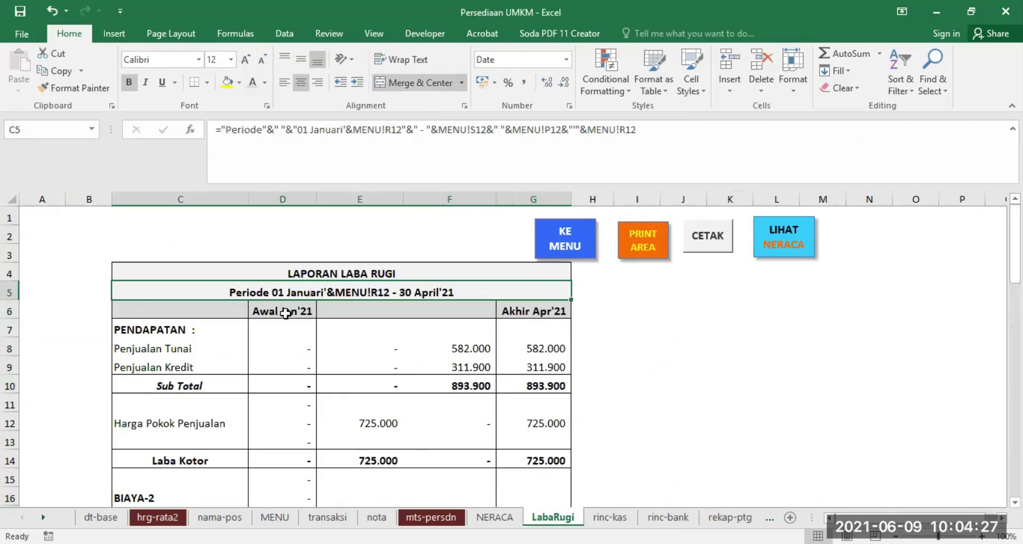
{"action": "left_click", "coordinate": [535, 313]}
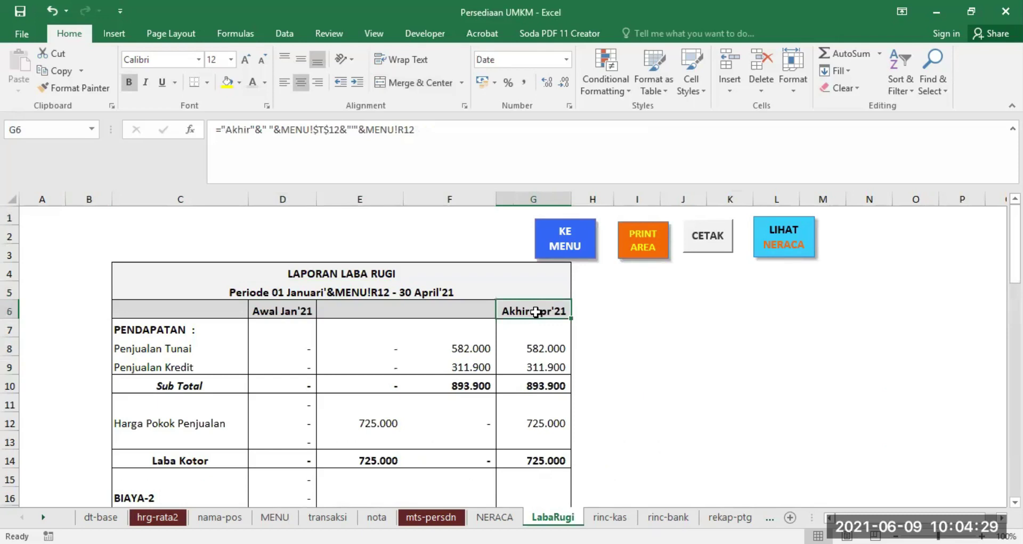
{"action": "left_click", "coordinate": [249, 293]}
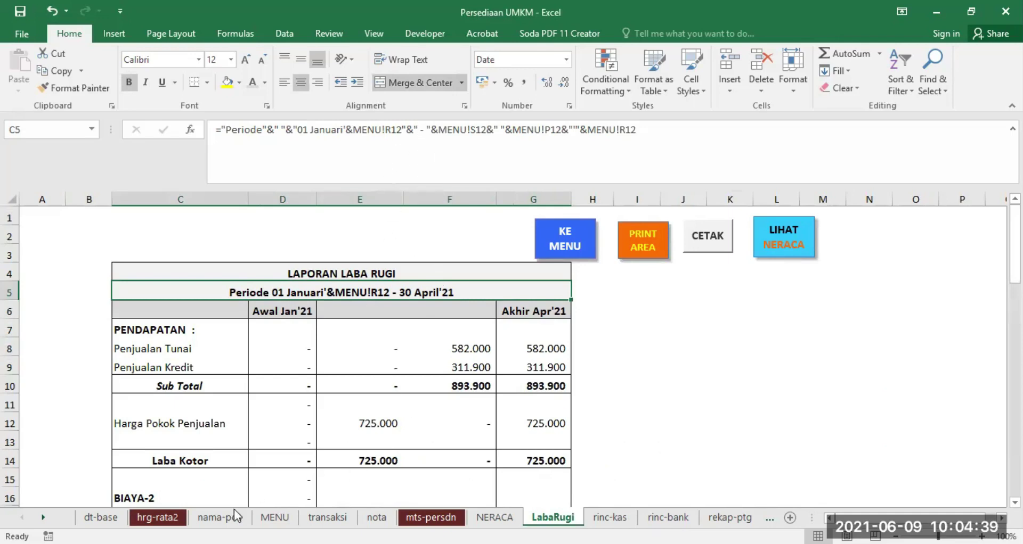
{"action": "left_click", "coordinate": [274, 518]}
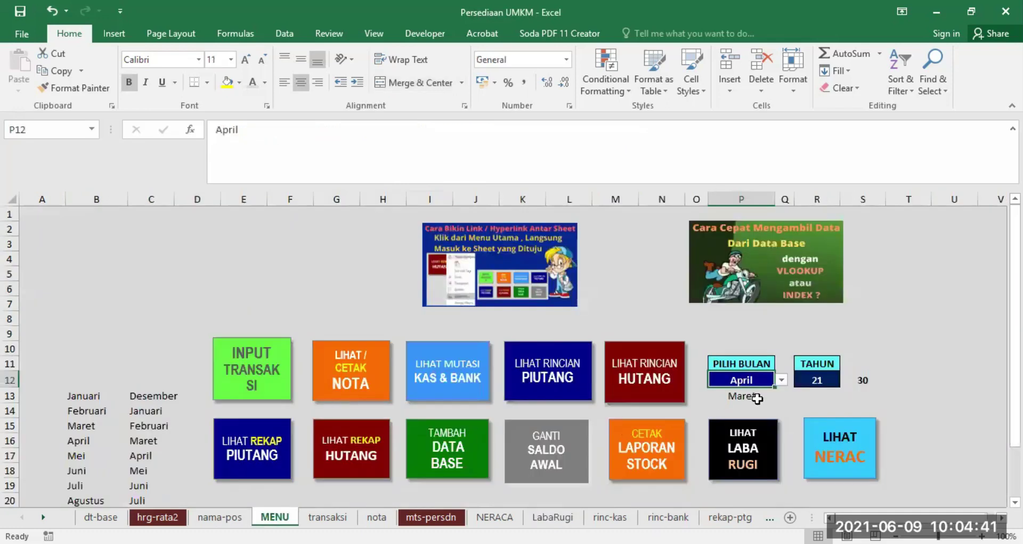
Step: Scroll down and inspect the Januari and Desember entries in B13 and C13
{"action": "scroll", "coordinate": [796, 385], "scroll_direction": "down", "scroll_amount": 1}
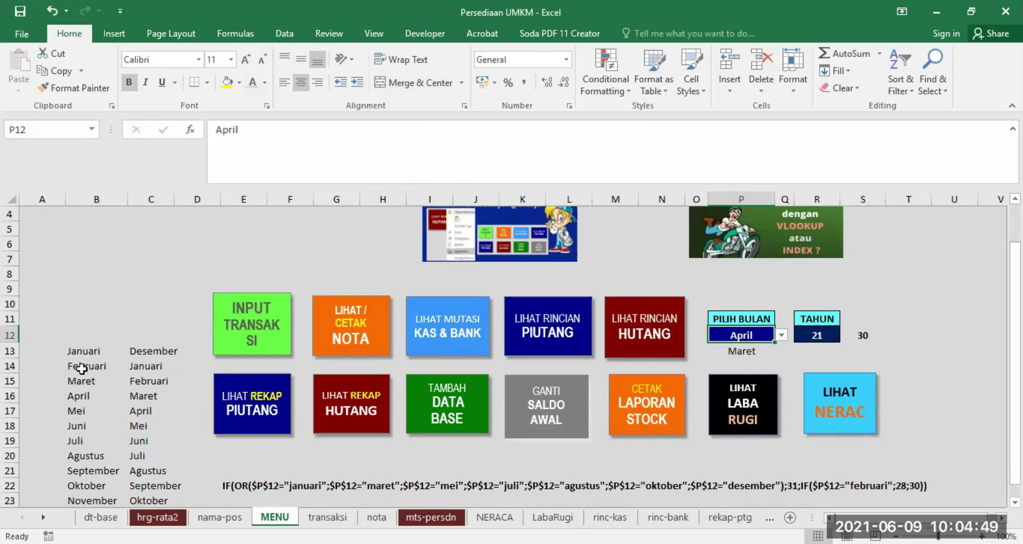
{"action": "left_click", "coordinate": [152, 352]}
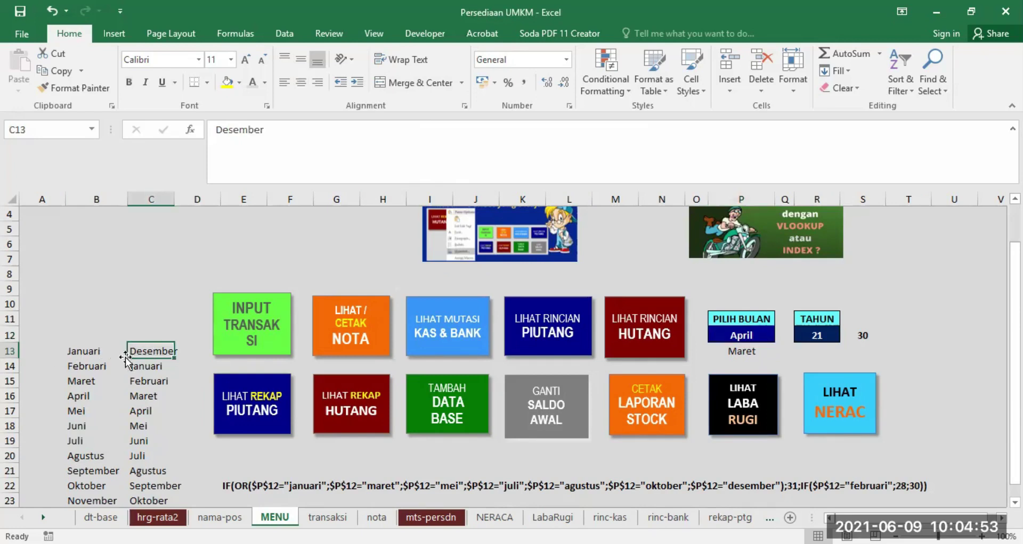
{"action": "left_click", "coordinate": [72, 352]}
{"action": "left_click", "coordinate": [152, 352]}
Step: Check the NERACA sheet, then return to MENU and select the April cell P12
{"action": "left_click", "coordinate": [494, 517]}
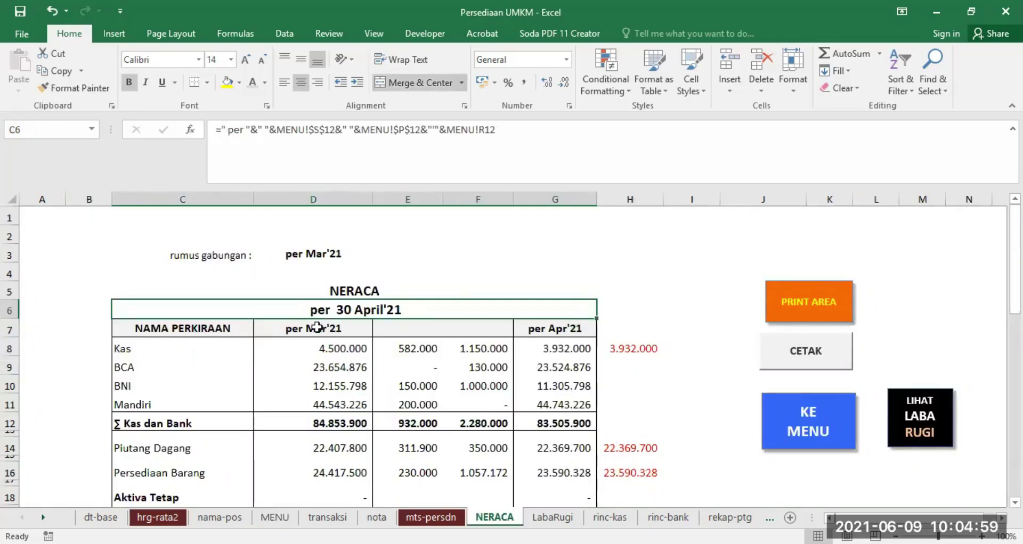
{"action": "left_click", "coordinate": [275, 517]}
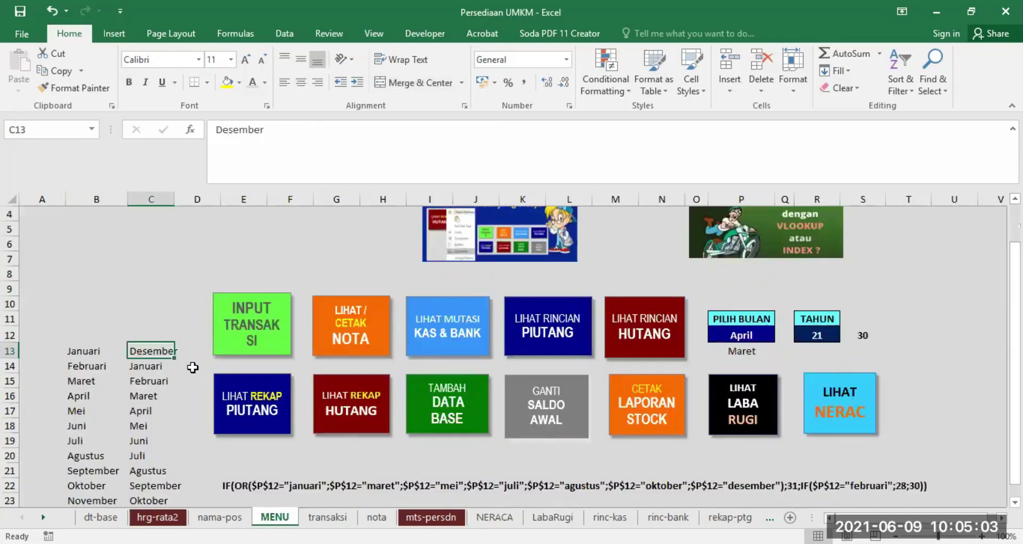
{"action": "left_click", "coordinate": [735, 336]}
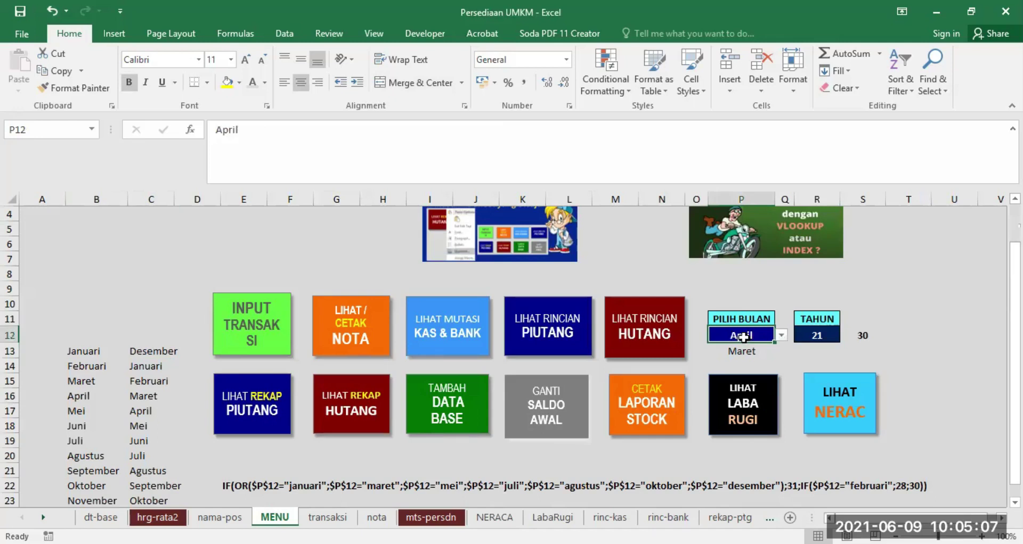
{"action": "left_click", "coordinate": [283, 33]}
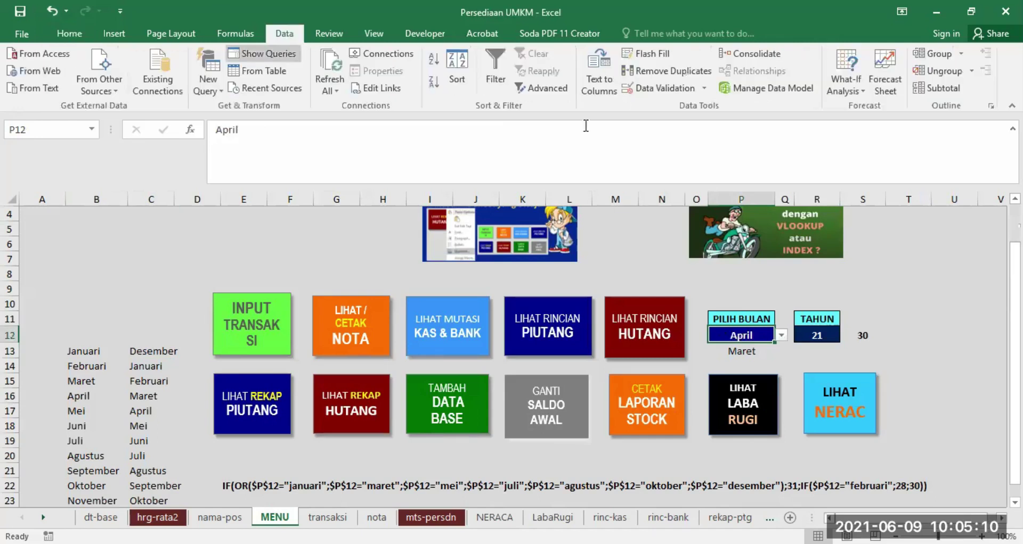
Step: Set P12's data validation to a List sourced from =$B$12:$B$25
{"action": "left_click", "coordinate": [656, 87]}
{"action": "left_click", "coordinate": [658, 151]}
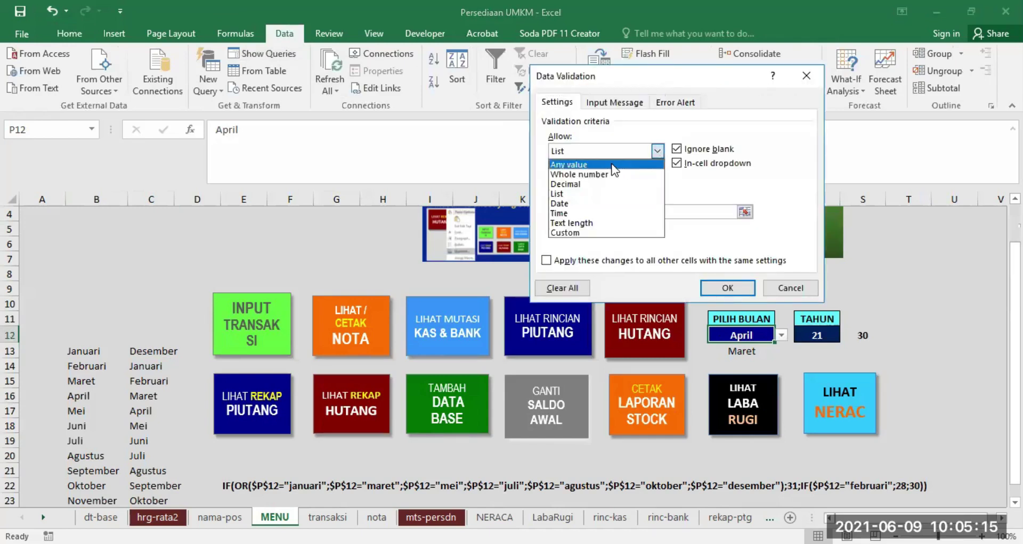
{"action": "left_click", "coordinate": [575, 162]}
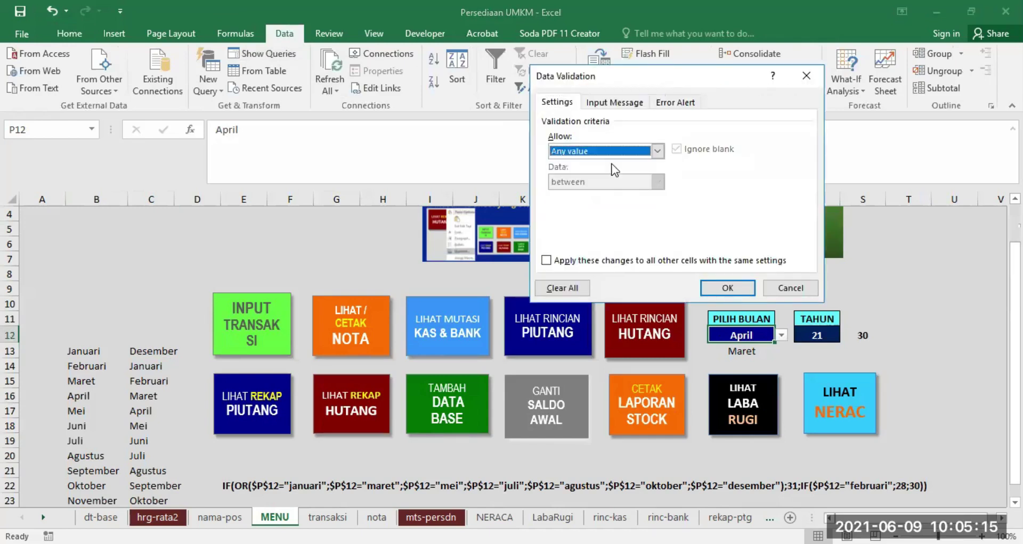
{"action": "left_click", "coordinate": [658, 151]}
{"action": "left_click", "coordinate": [575, 186]}
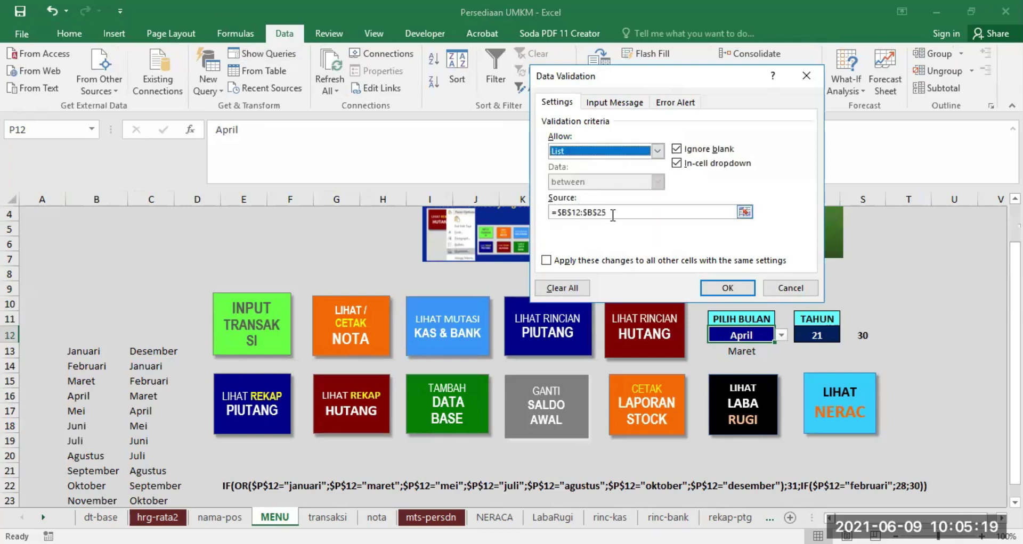
{"action": "left_click", "coordinate": [613, 212]}
{"action": "key", "text": "BackSpace"}
{"action": "key", "text": "BackSpace"}
{"action": "key", "text": "BackSpace"}
{"action": "key", "text": "BackSpace"}
{"action": "key", "text": "BackSpace"}
{"action": "key", "text": "BackSpace"}
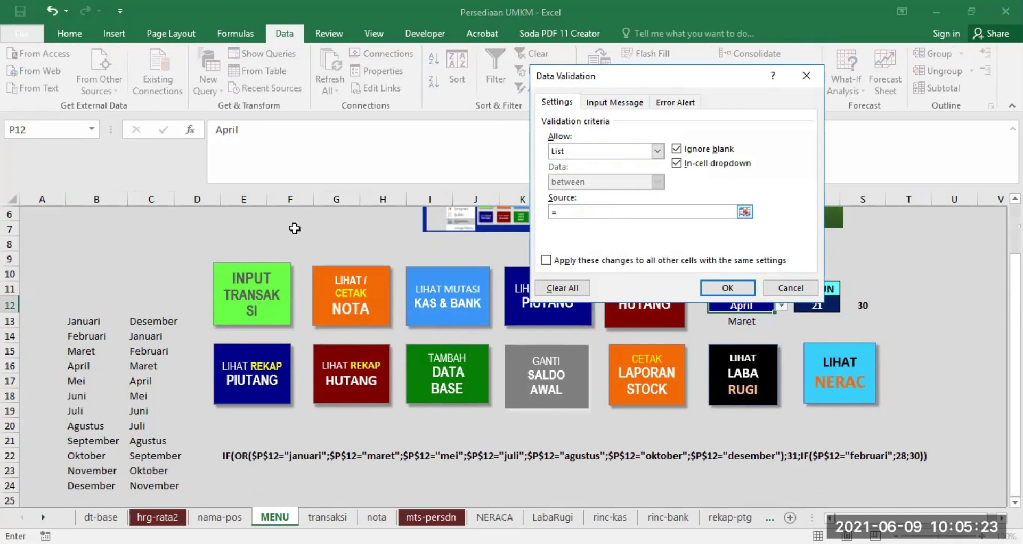
{"action": "left_click_drag", "start_coordinate": [83, 310], "coordinate": [85, 500]}
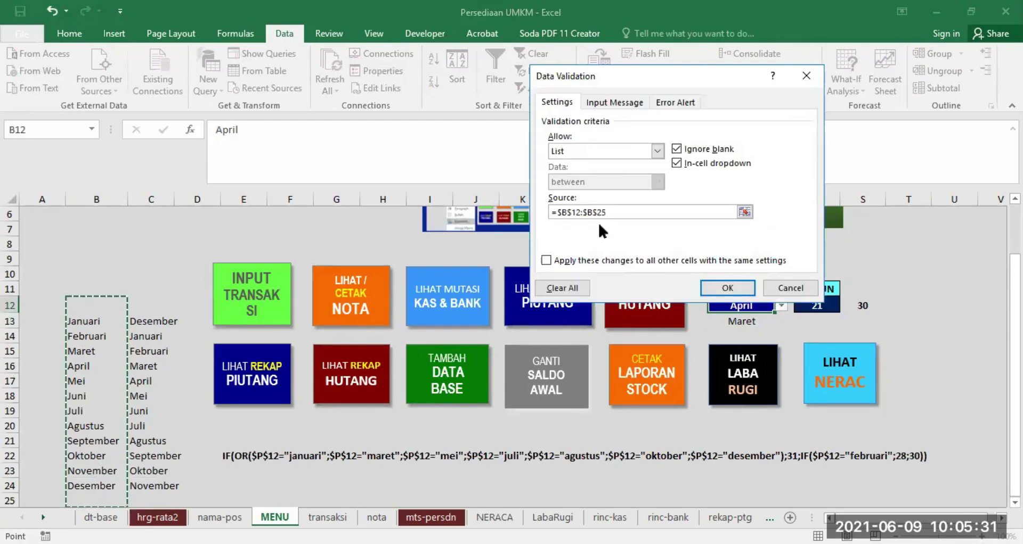
{"action": "left_click", "coordinate": [728, 289]}
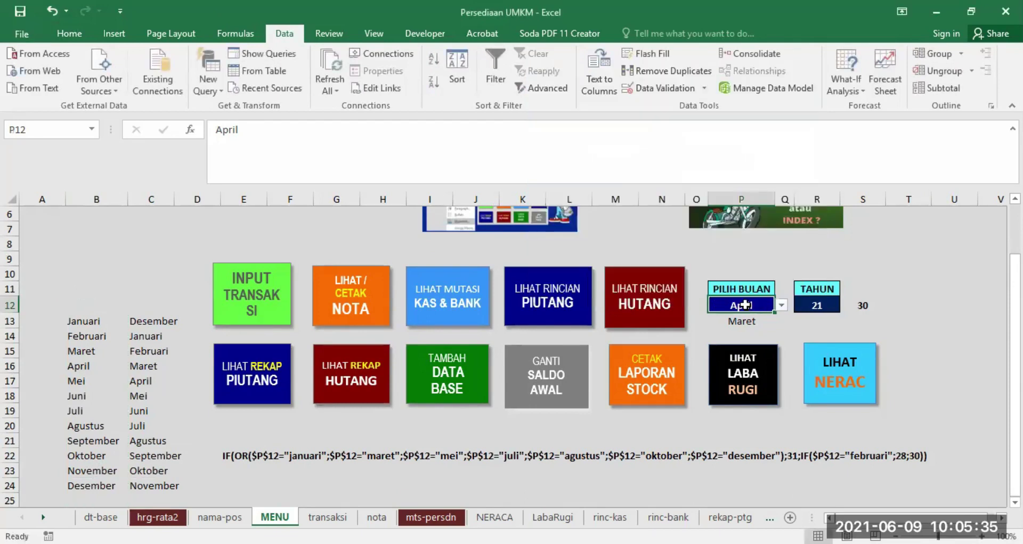
Step: Review the month names in column B and the previous-month formula in P13
{"action": "left_click", "coordinate": [781, 306]}
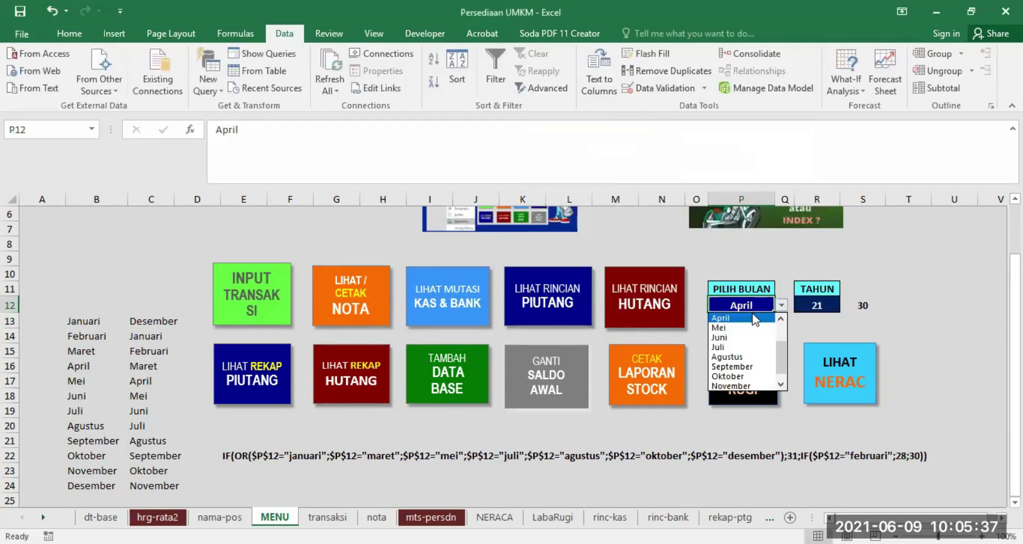
{"action": "left_click", "coordinate": [778, 259]}
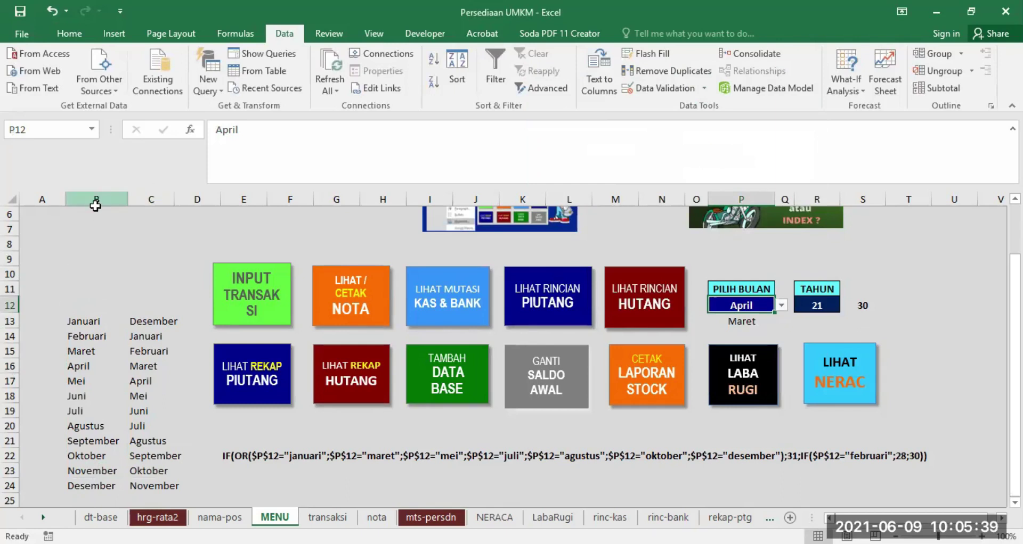
{"action": "left_click", "coordinate": [96, 199]}
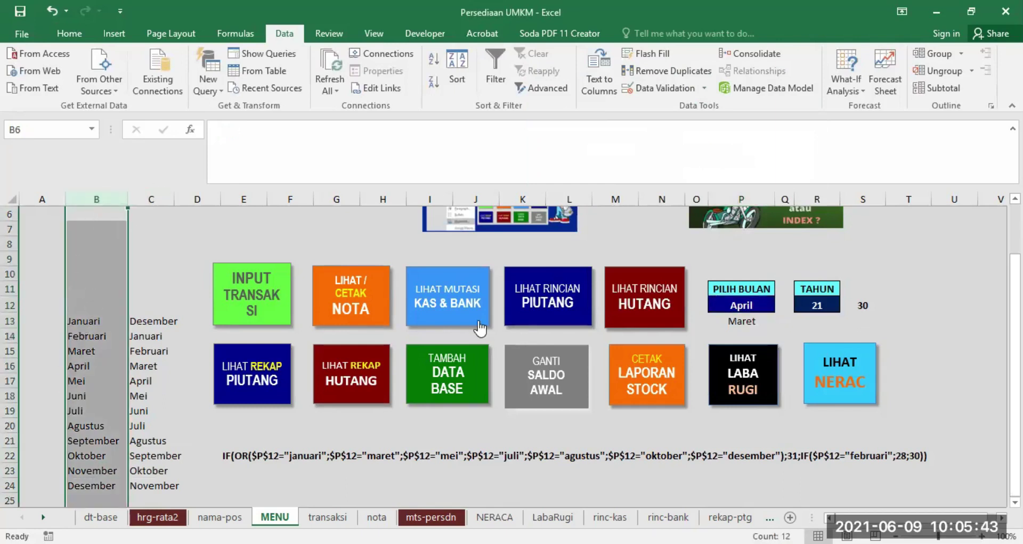
{"action": "left_click", "coordinate": [742, 321]}
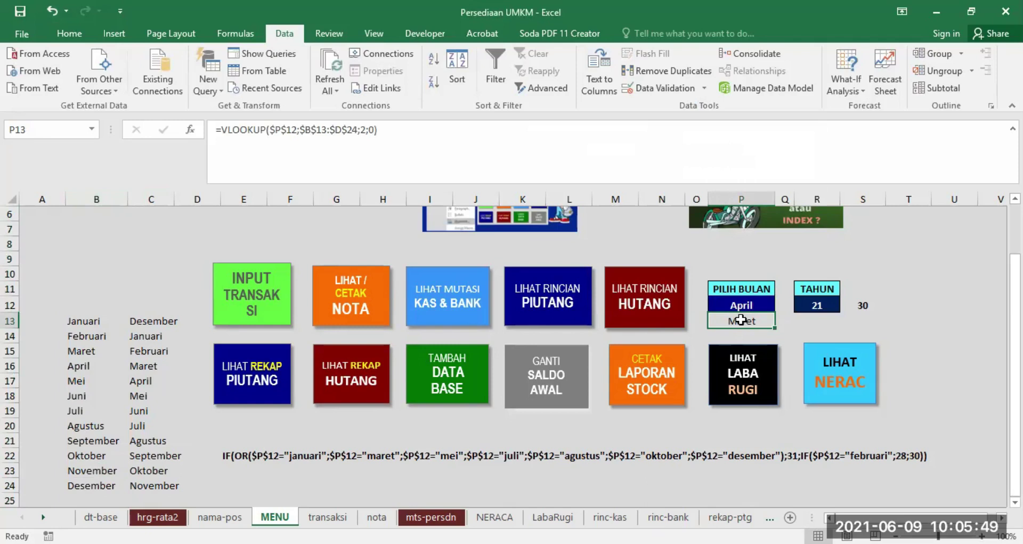
{"action": "scroll", "coordinate": [808, 322], "scroll_direction": "up", "scroll_amount": 1}
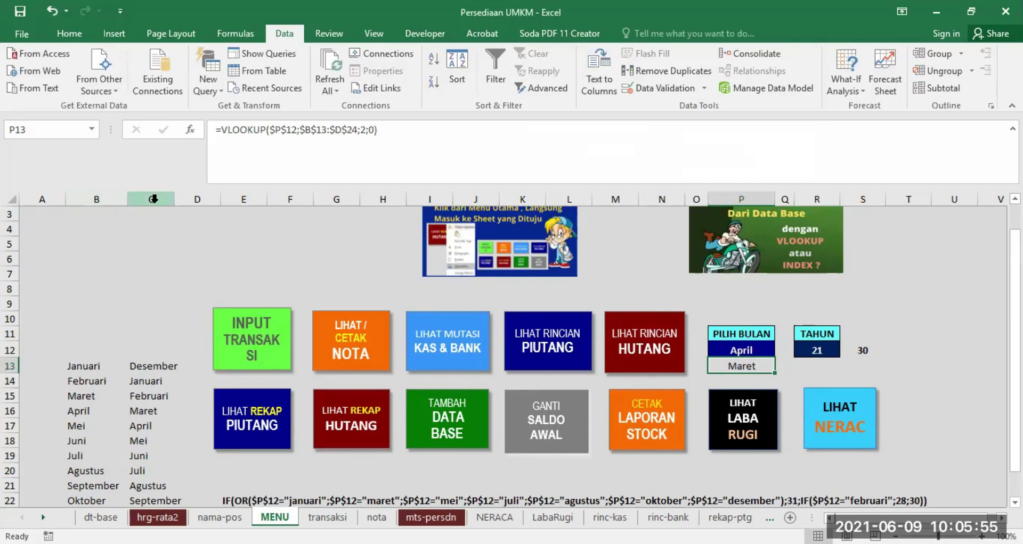
Step: Choose Agustus in P12 and check P13's VLOOKUP result for the previous month, Juli
{"action": "left_click", "coordinate": [743, 351]}
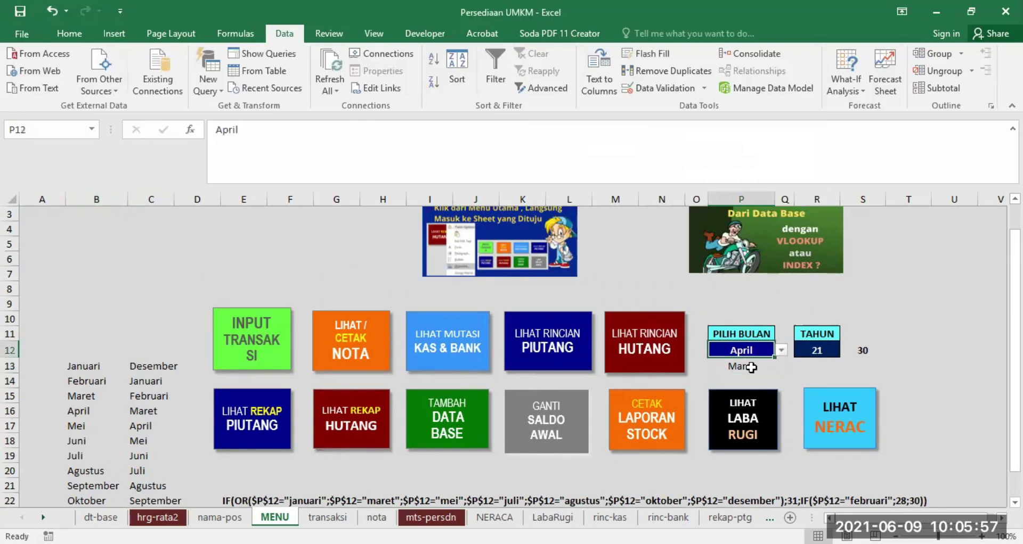
{"action": "left_click", "coordinate": [782, 352]}
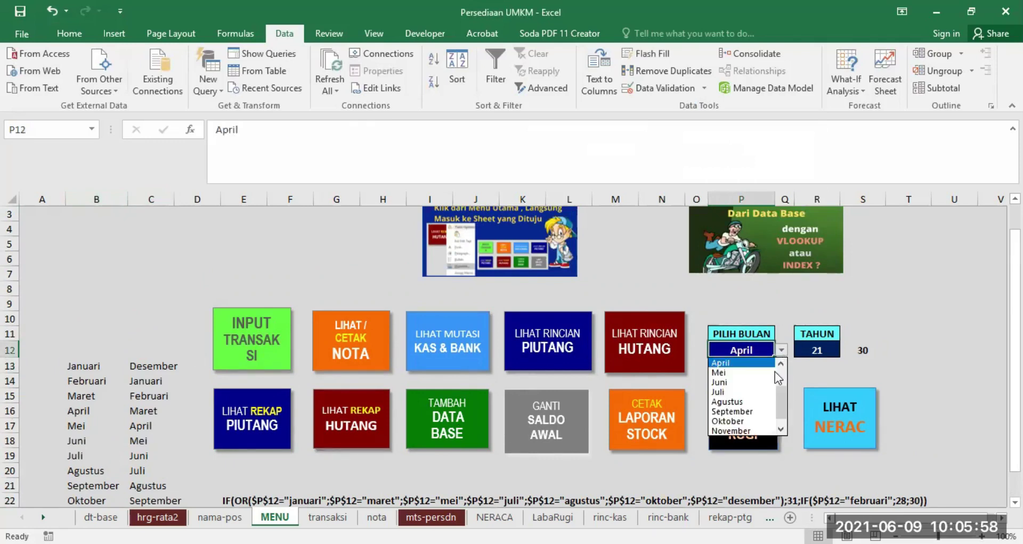
{"action": "left_click", "coordinate": [742, 401]}
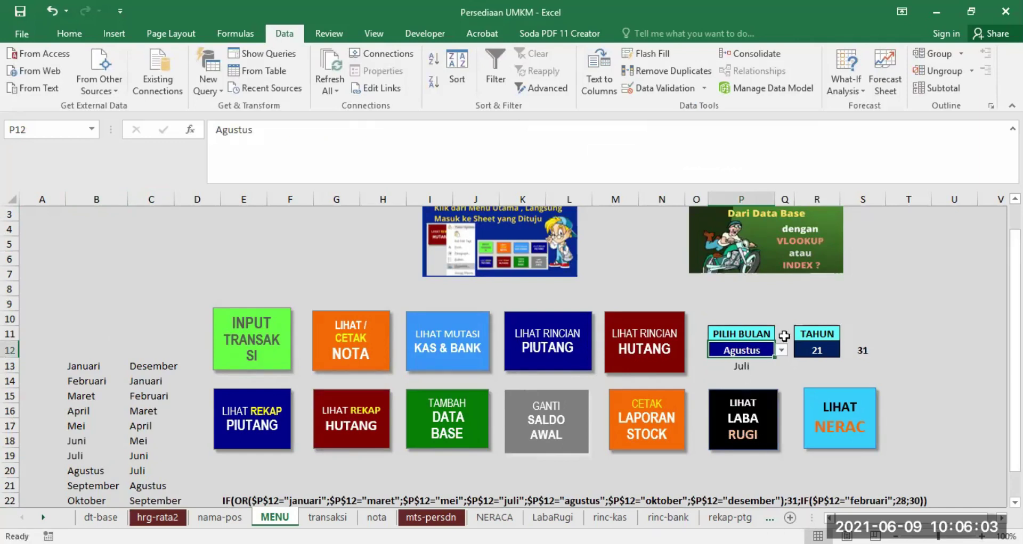
{"action": "scroll", "coordinate": [877, 266], "scroll_direction": "up", "scroll_amount": 1}
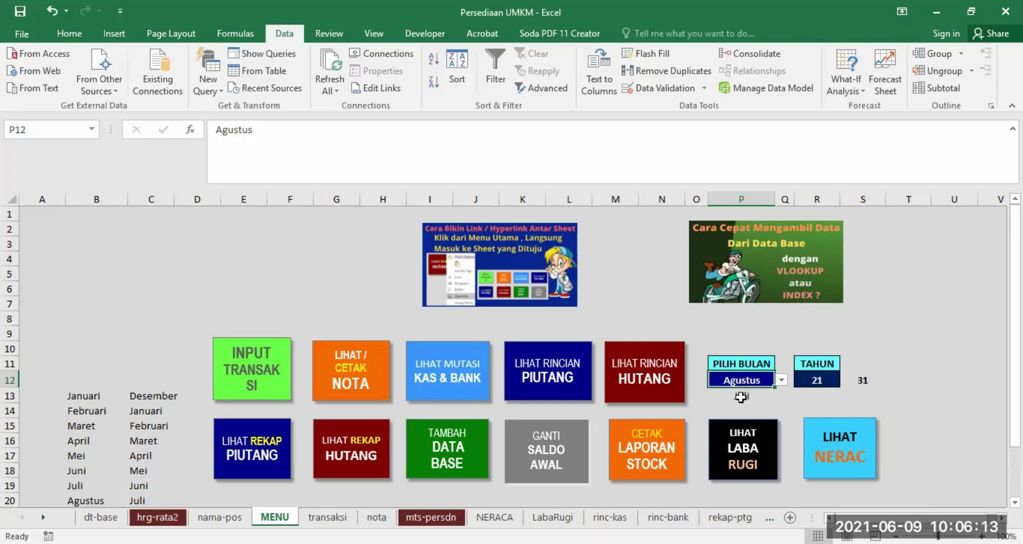
{"action": "left_click", "coordinate": [741, 397]}
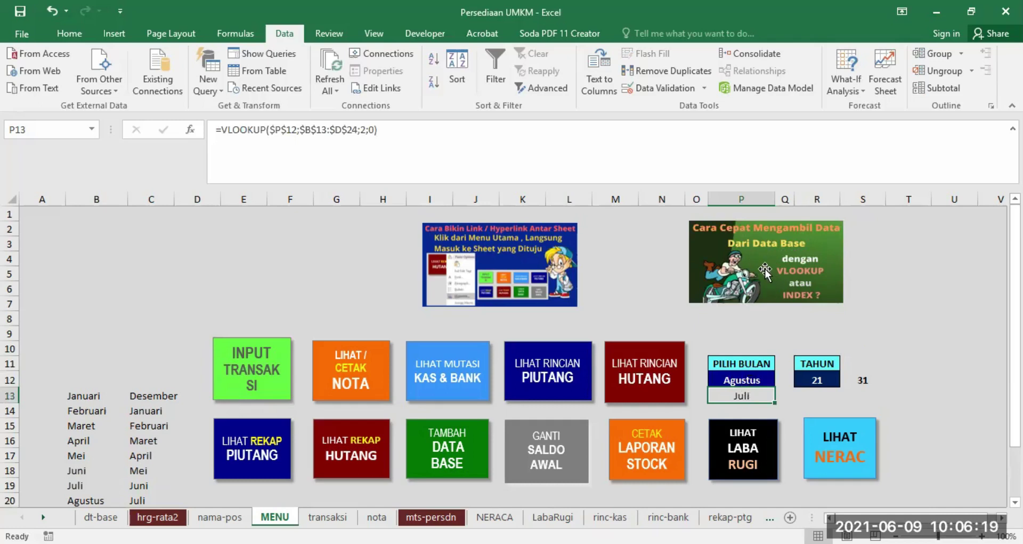
Step: Review the year cell R12 and S12's day-count formula giving 31, then view NERACA
{"action": "scroll", "coordinate": [912, 312], "scroll_direction": "down", "scroll_amount": 2}
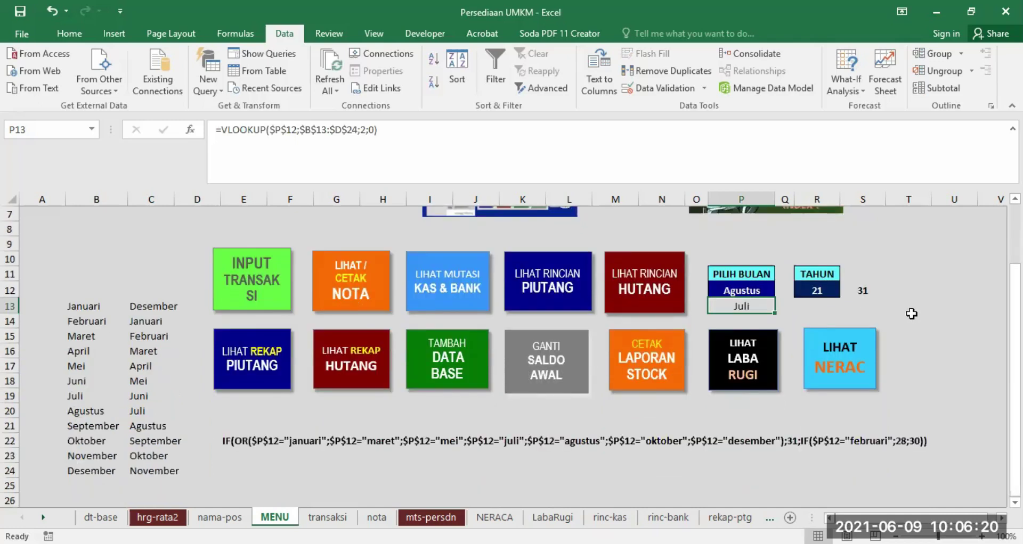
{"action": "left_click", "coordinate": [818, 293]}
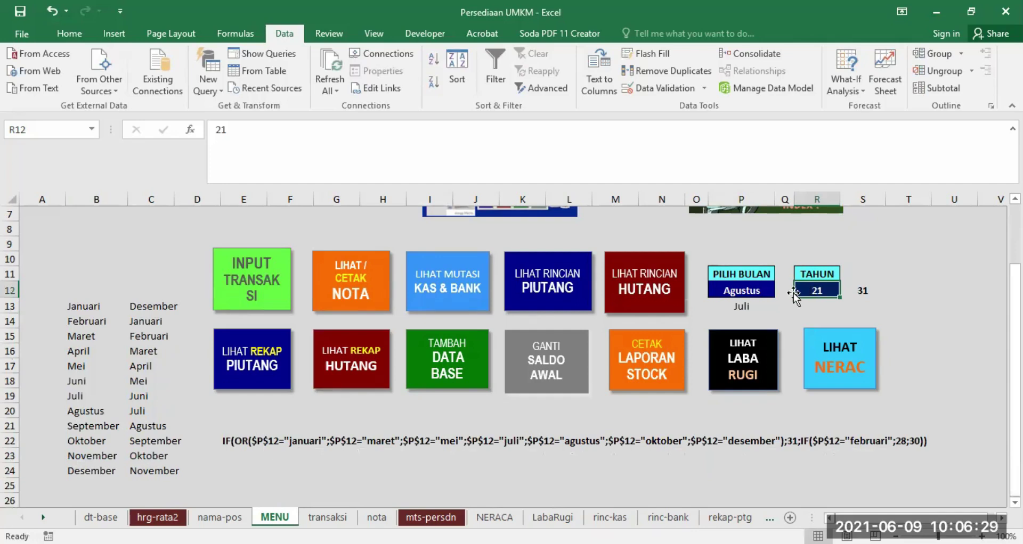
{"action": "left_click", "coordinate": [743, 289]}
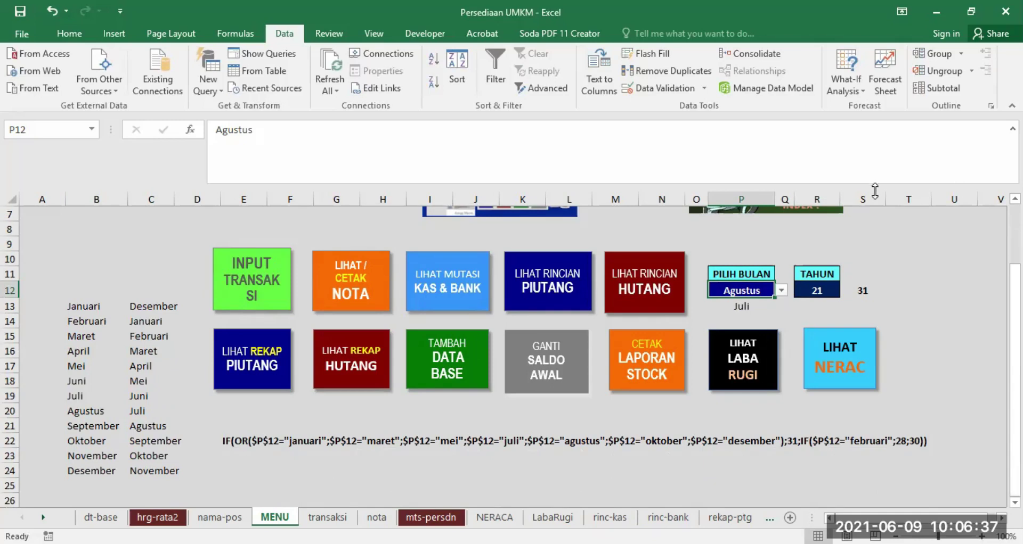
{"action": "left_click", "coordinate": [863, 292]}
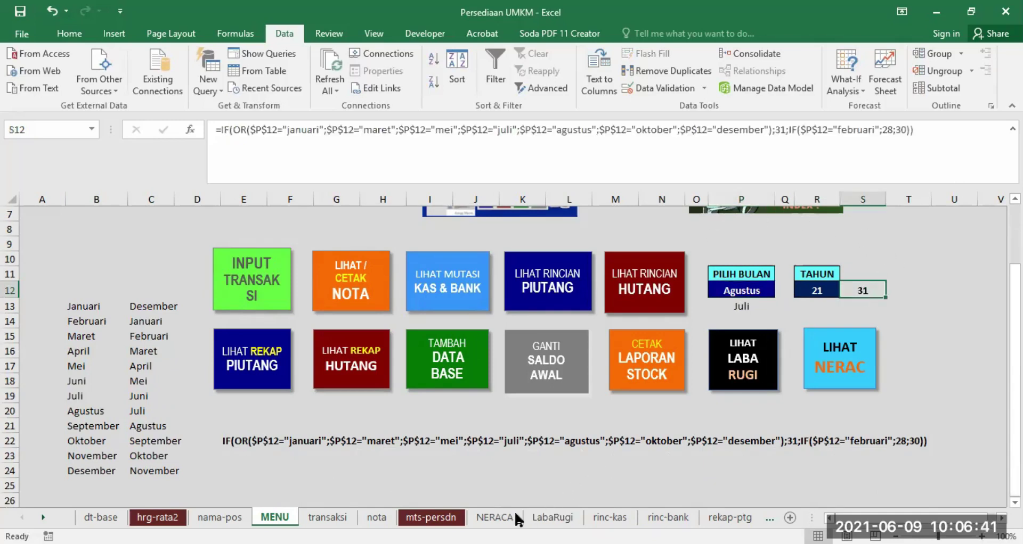
{"action": "left_click", "coordinate": [494, 517]}
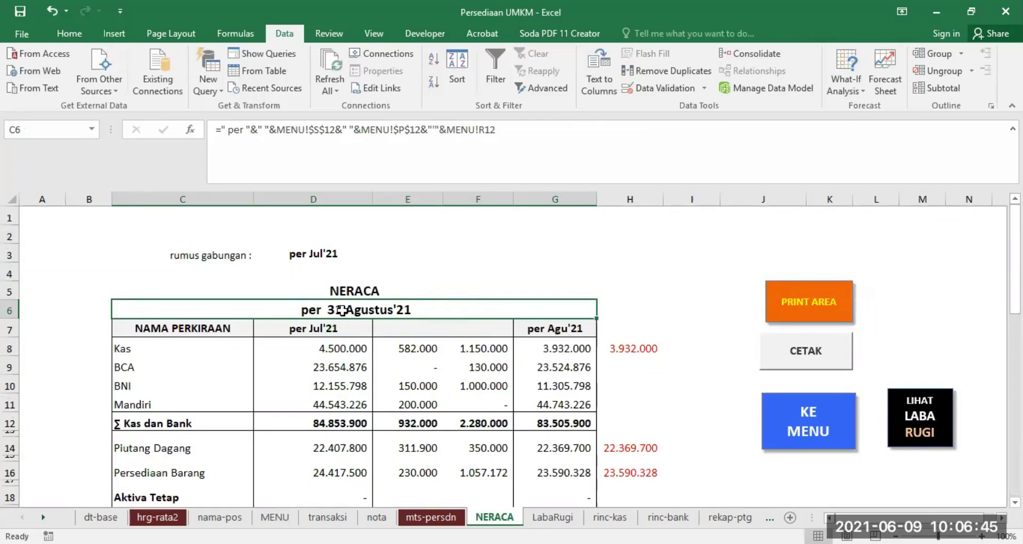
Step: Switch the month to Februari and confirm NERACA and LabaRugi now end at 28 Februari'21
{"action": "left_click", "coordinate": [551, 517]}
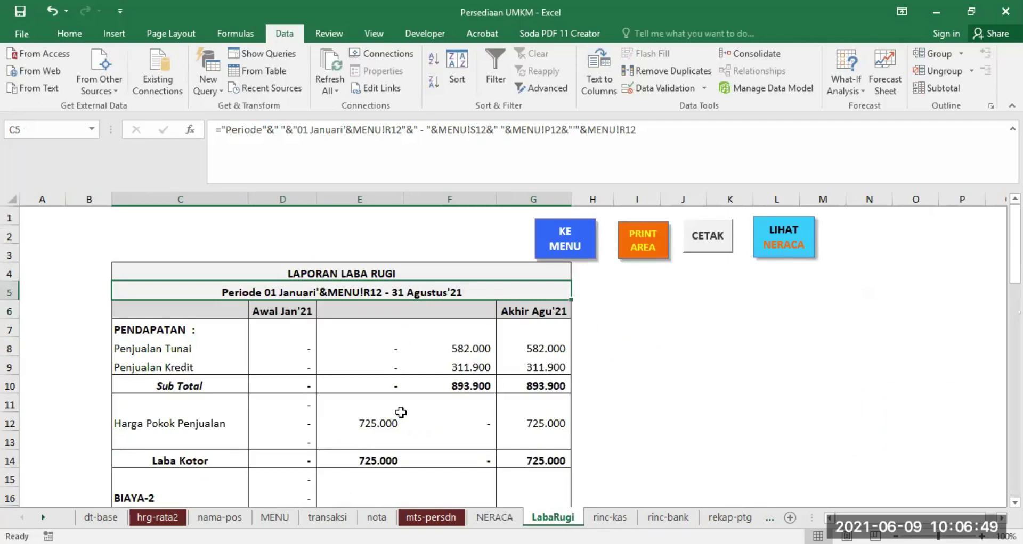
{"action": "left_click", "coordinate": [274, 517]}
{"action": "left_click", "coordinate": [734, 291]}
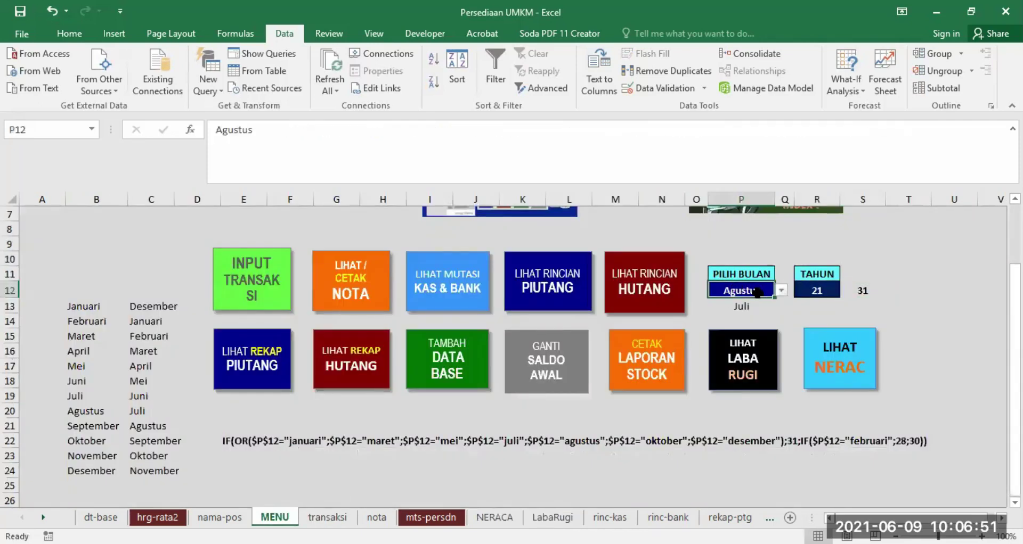
{"action": "left_click", "coordinate": [781, 291]}
{"action": "left_click", "coordinate": [781, 303]}
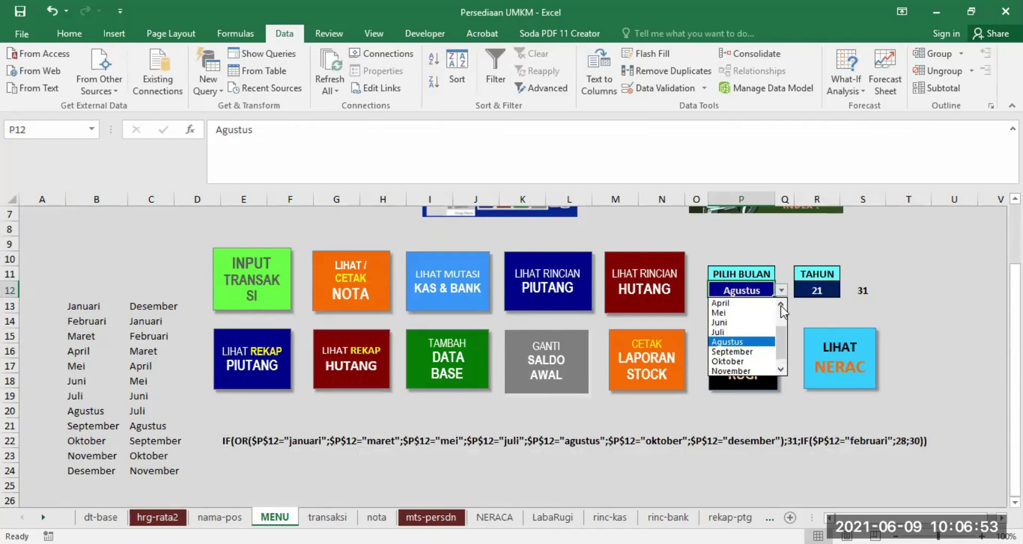
{"action": "left_click", "coordinate": [746, 314]}
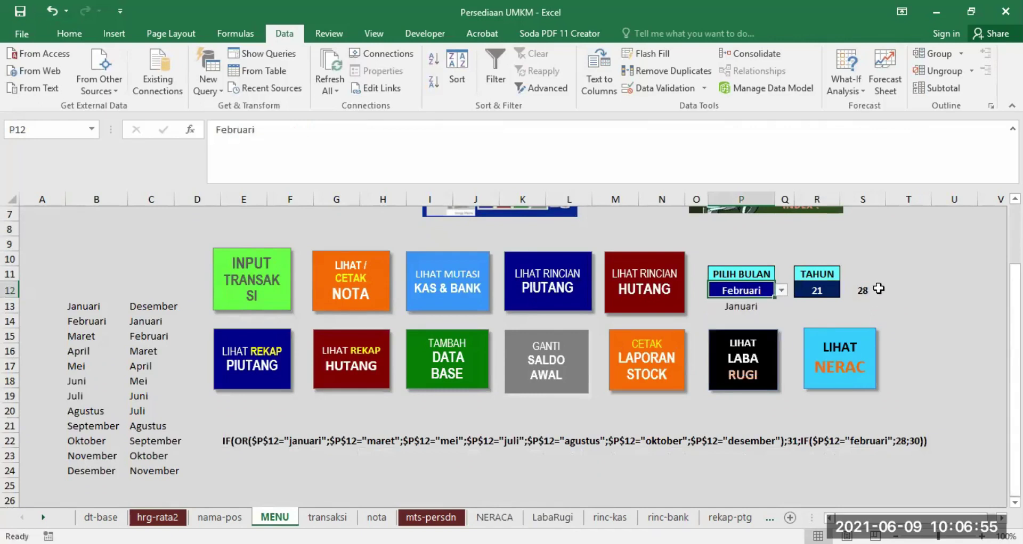
{"action": "left_click", "coordinate": [494, 517]}
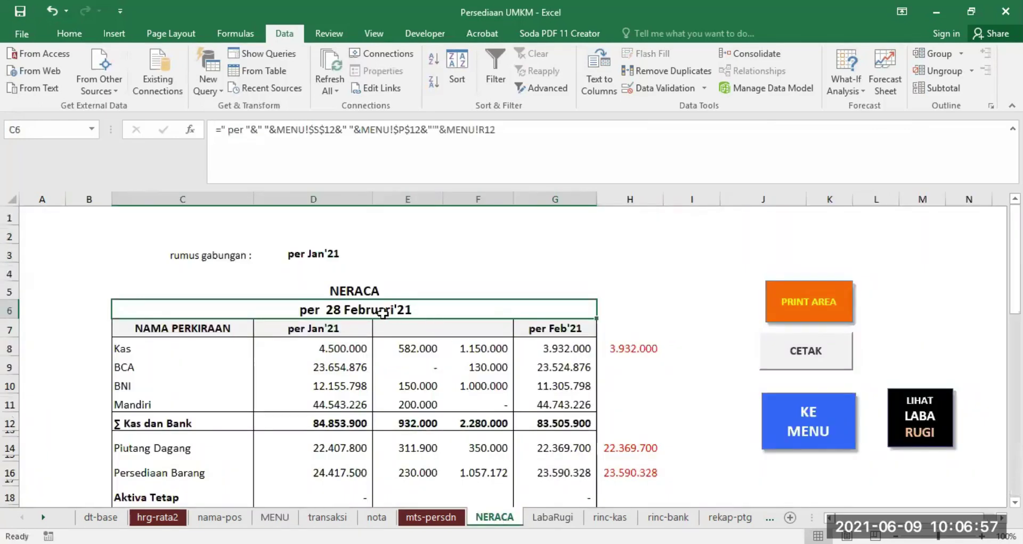
{"action": "left_click", "coordinate": [552, 517]}
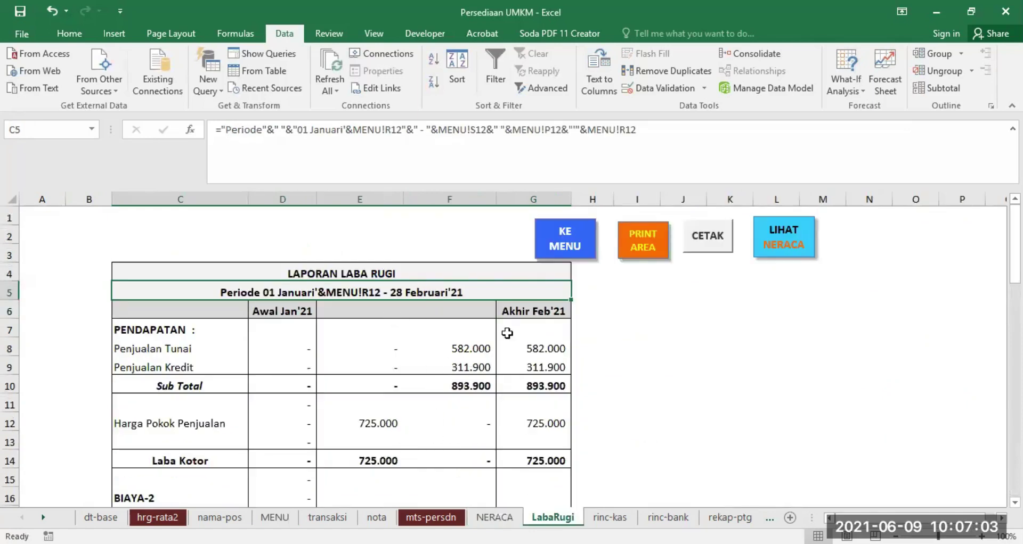
{"action": "left_click", "coordinate": [274, 517]}
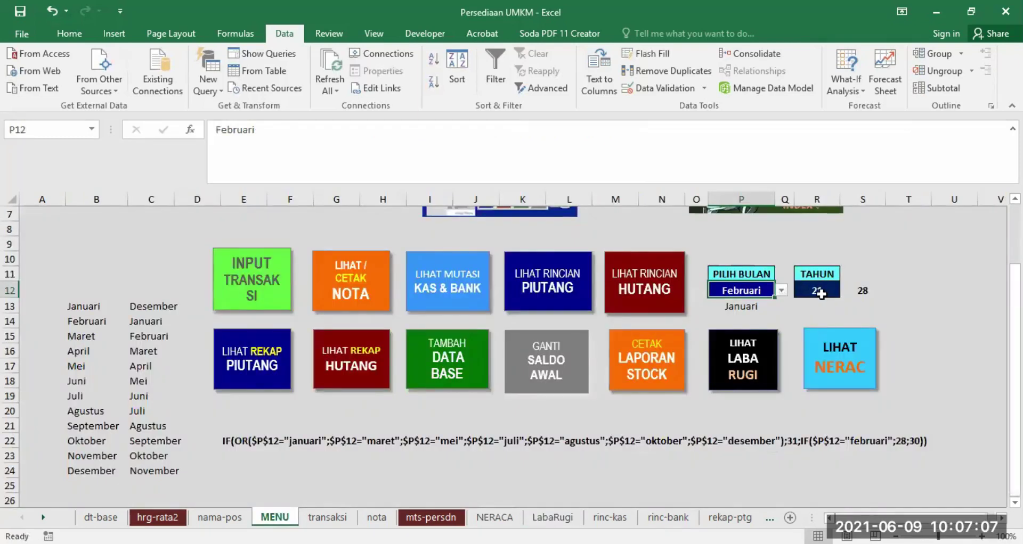
Step: Compare S12's day-count formula with the IF formula text written in row 22
{"action": "left_click", "coordinate": [859, 291]}
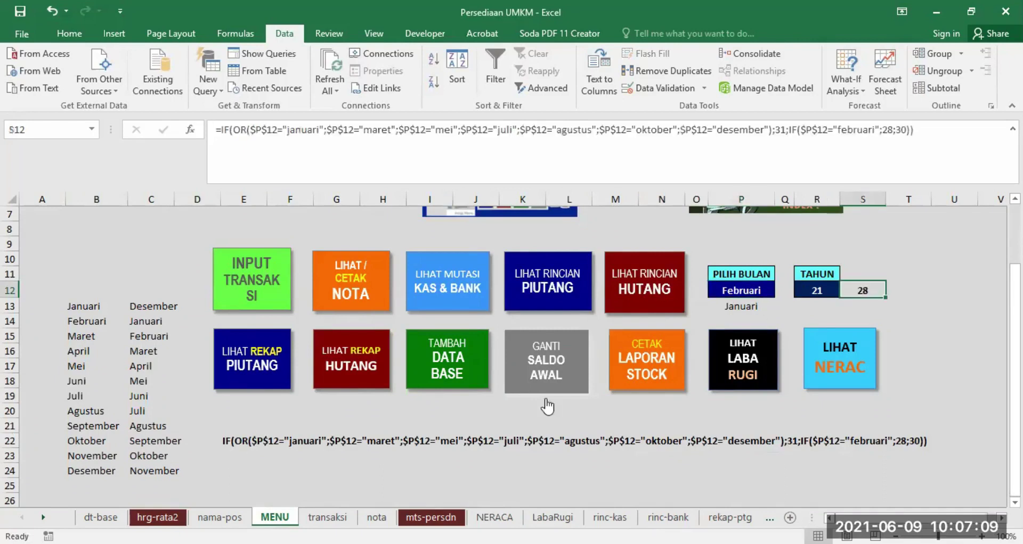
{"action": "left_click", "coordinate": [232, 442]}
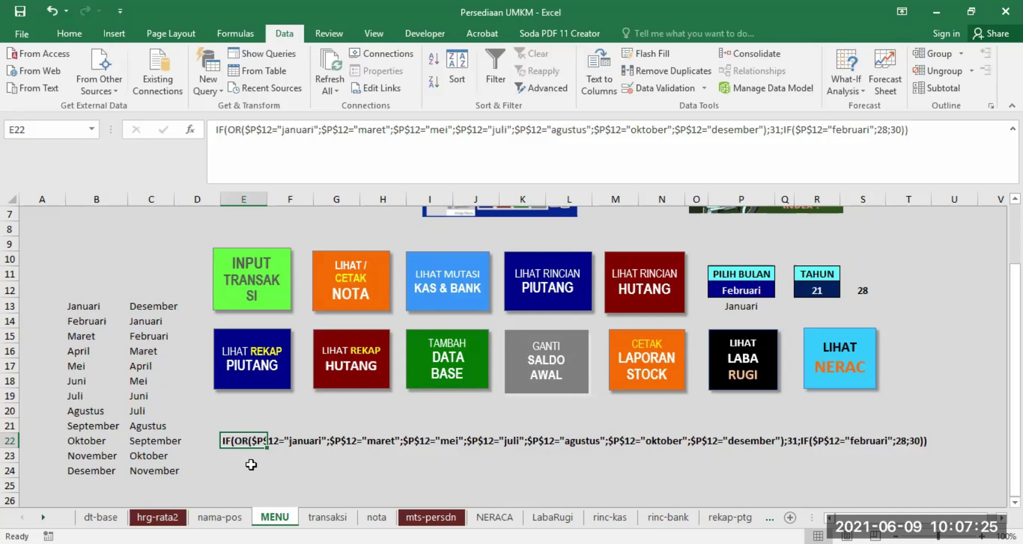
{"action": "left_click", "coordinate": [245, 468]}
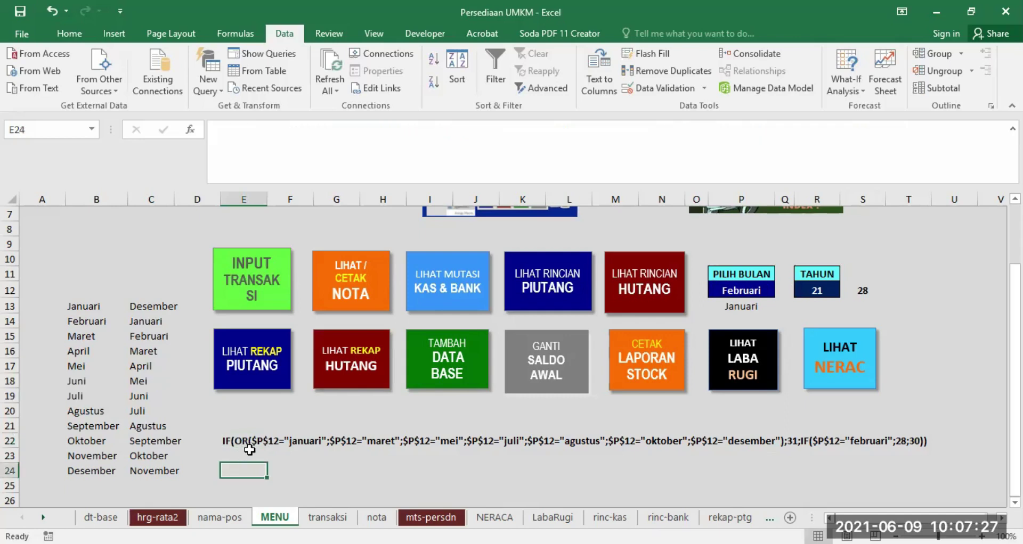
{"action": "left_click", "coordinate": [746, 291]}
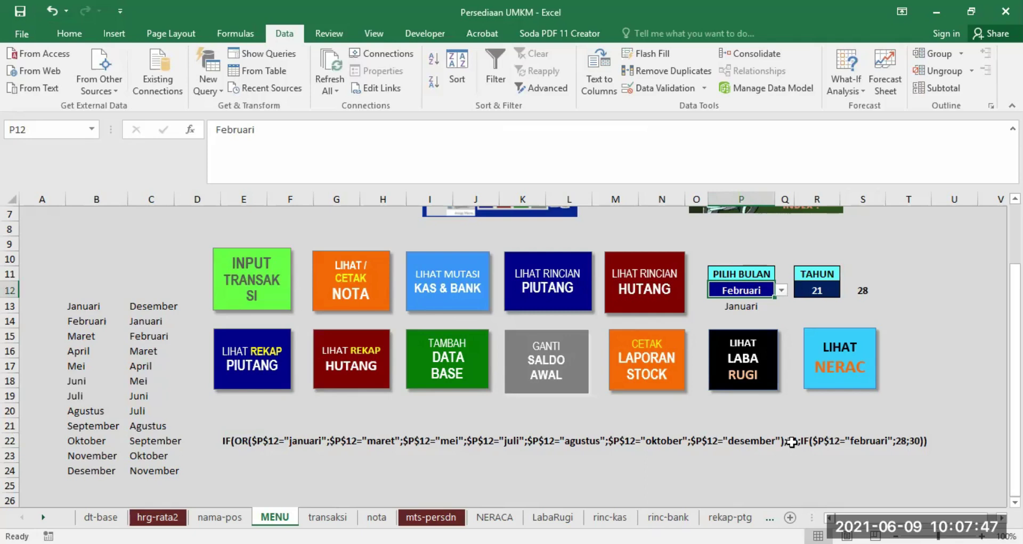
{"action": "left_click", "coordinate": [792, 442]}
{"action": "left_click", "coordinate": [767, 487]}
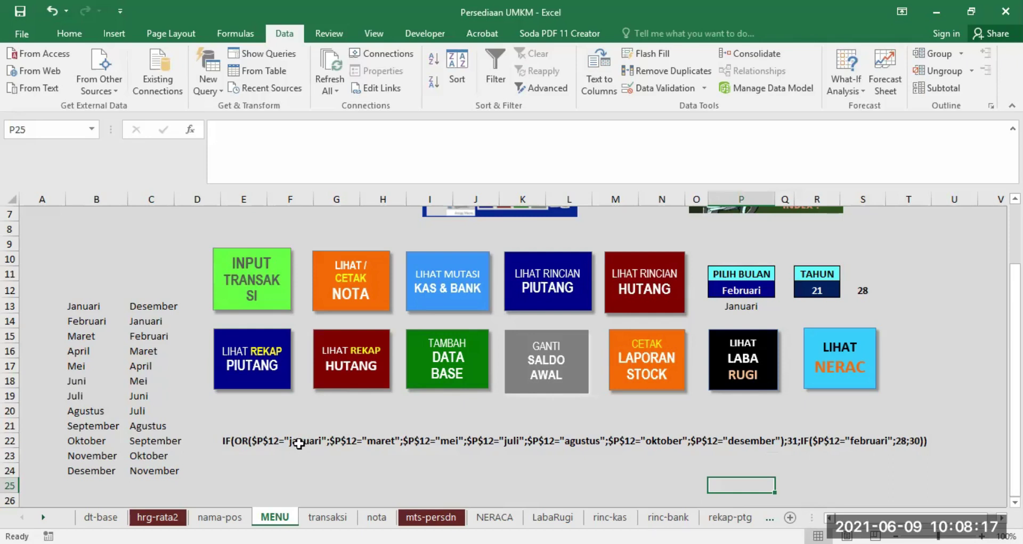
Step: Highlight the januari, maret and following month conditions in the row 22 formula text
{"action": "left_click", "coordinate": [295, 445]}
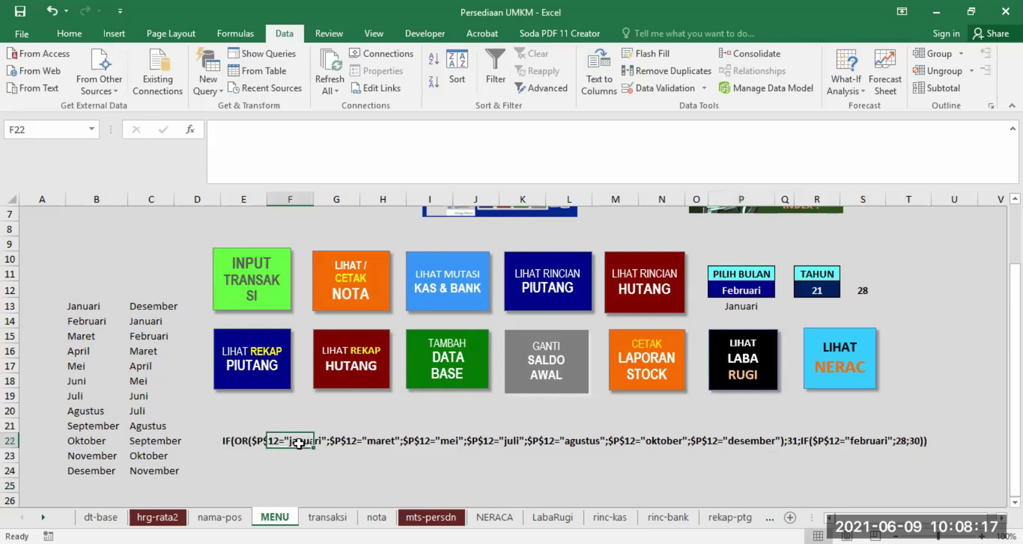
{"action": "left_click", "coordinate": [376, 441]}
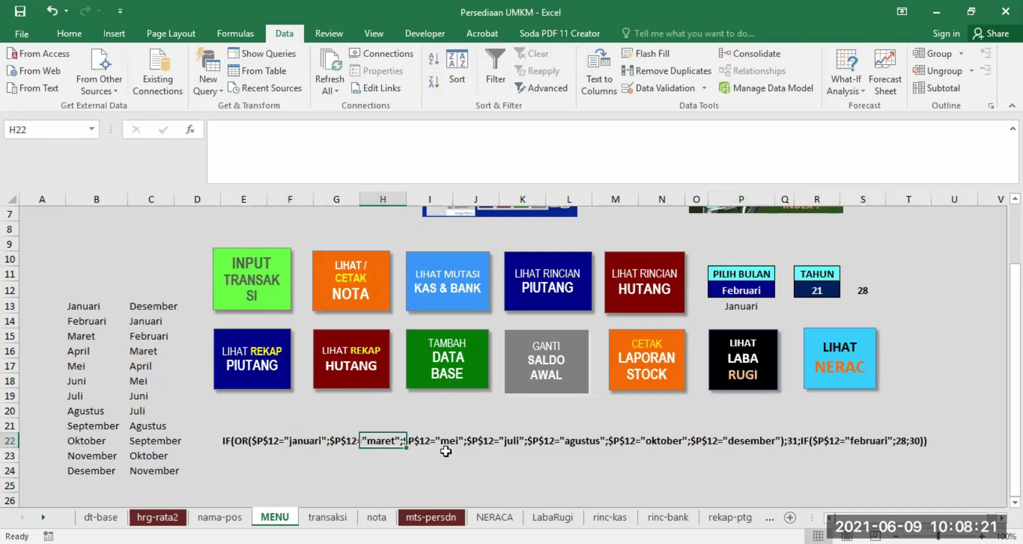
{"action": "left_click", "coordinate": [450, 442]}
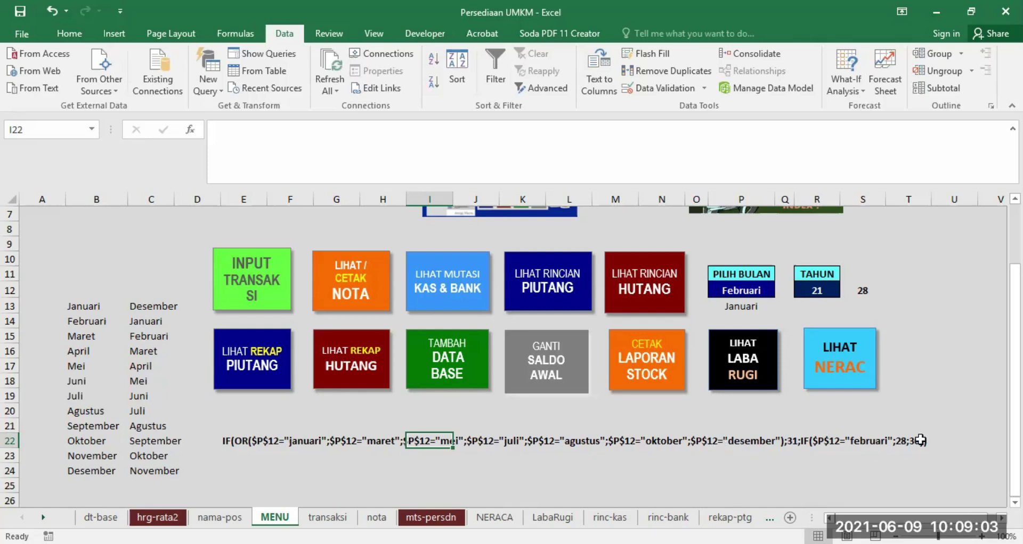
{"action": "left_click", "coordinate": [750, 290]}
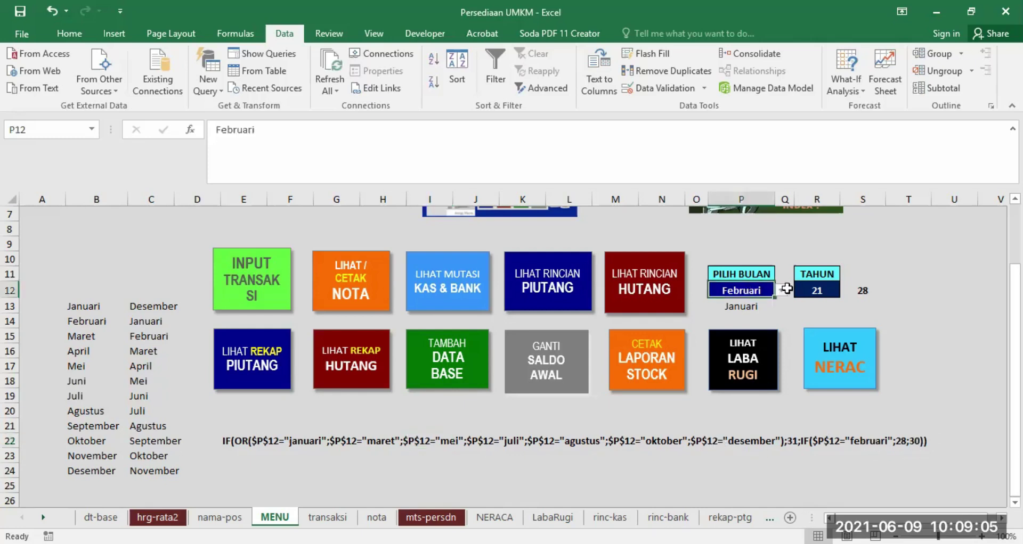
Step: Choose April in P12, glance at NERACA and LabaRugi, then move to the dt-base sheet
{"action": "left_click", "coordinate": [781, 290]}
{"action": "left_click", "coordinate": [741, 322]}
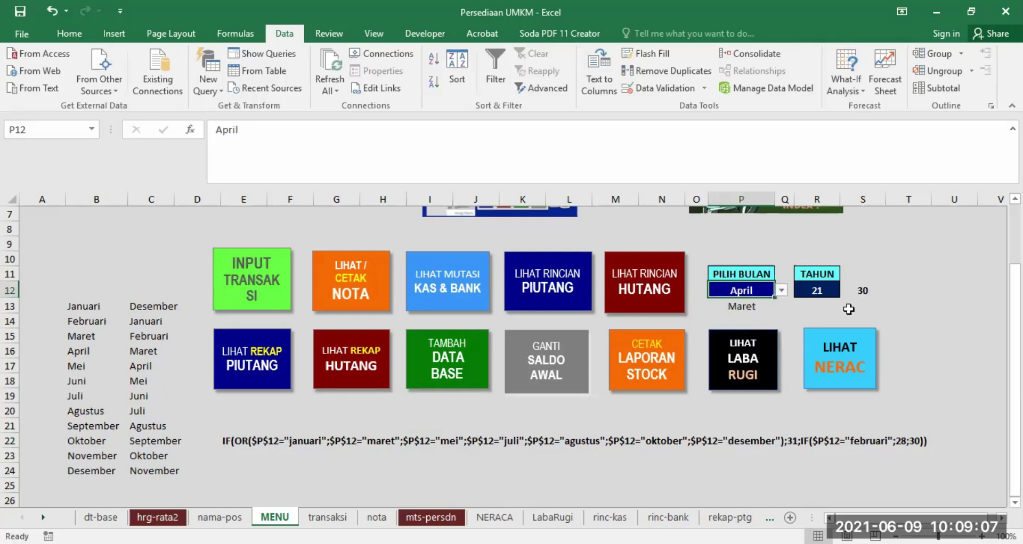
{"action": "left_click", "coordinate": [492, 518]}
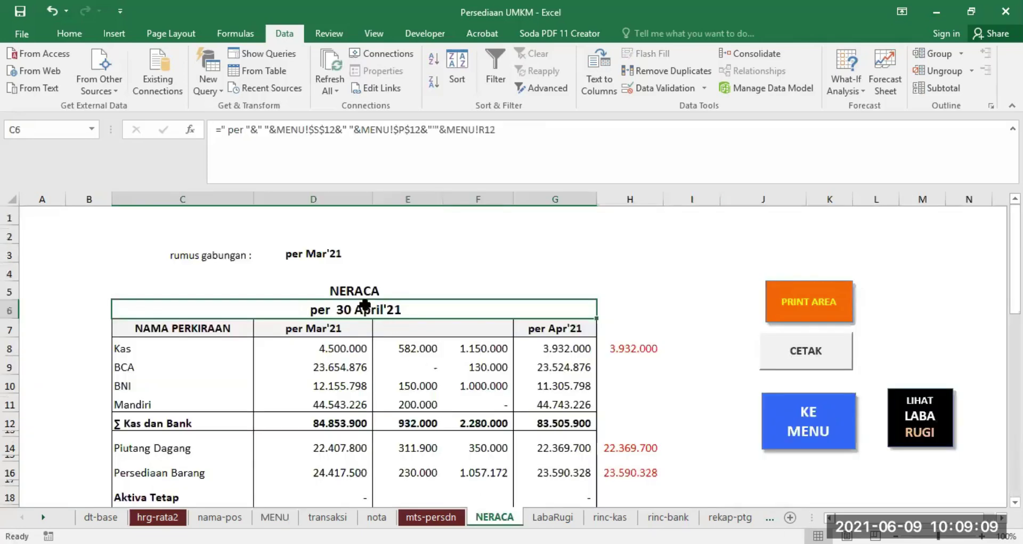
{"action": "left_click", "coordinate": [554, 518]}
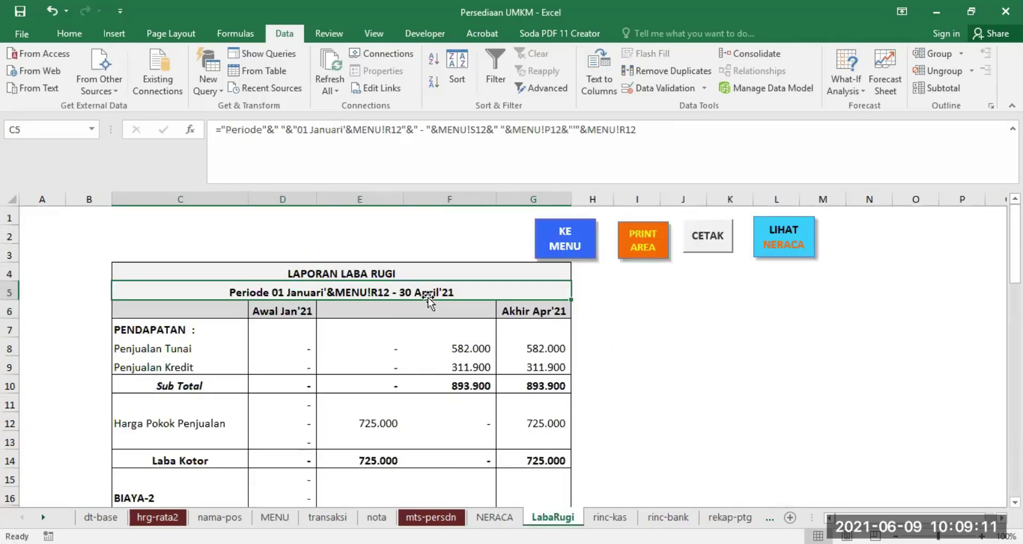
{"action": "left_click", "coordinate": [275, 517]}
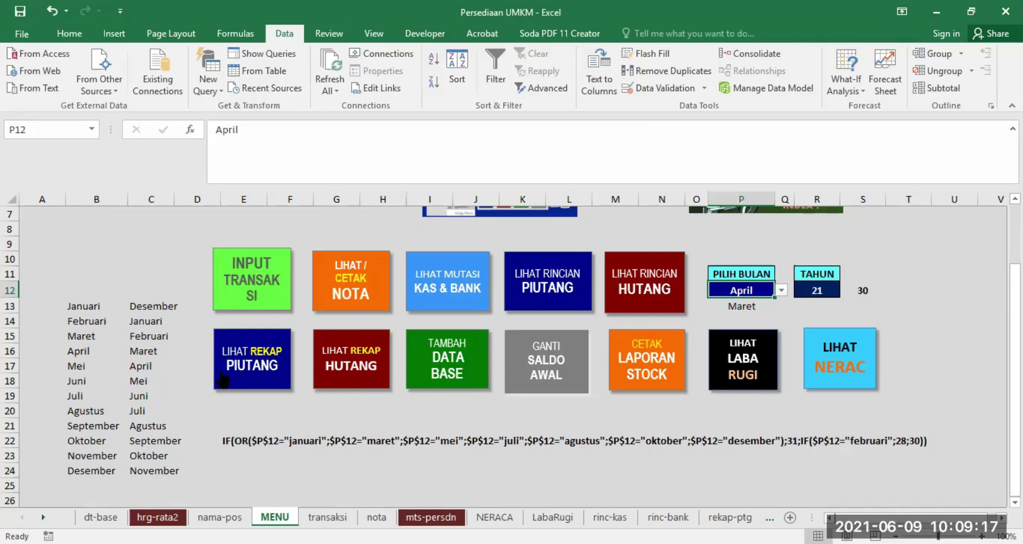
{"action": "left_click", "coordinate": [101, 518]}
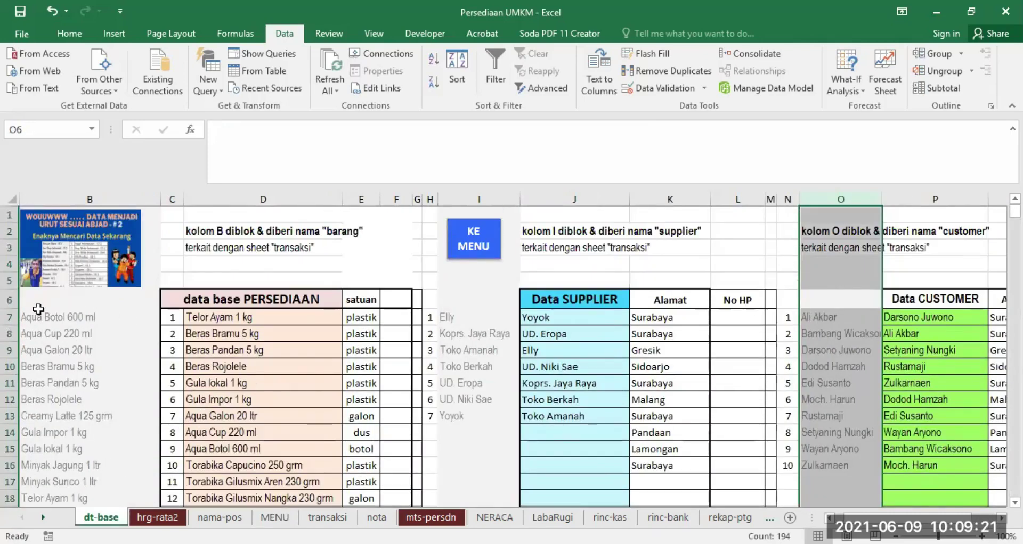
{"action": "left_click", "coordinate": [212, 318]}
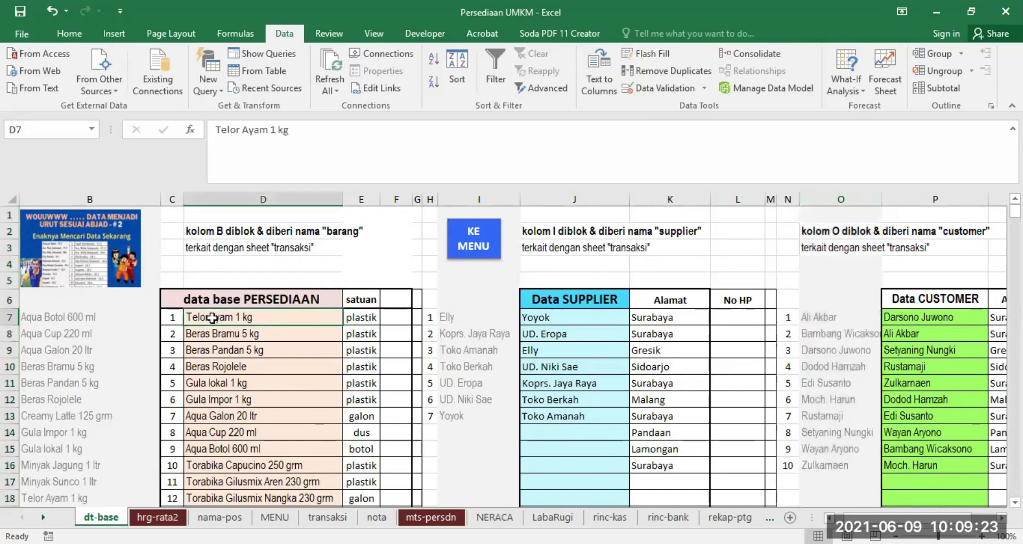
{"action": "left_click", "coordinate": [559, 318]}
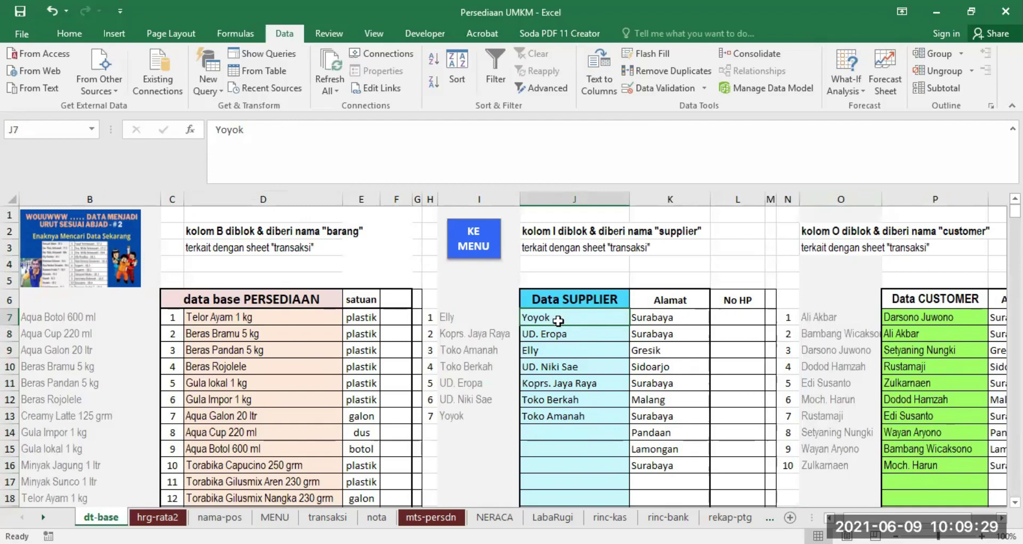
{"action": "left_click", "coordinate": [927, 319]}
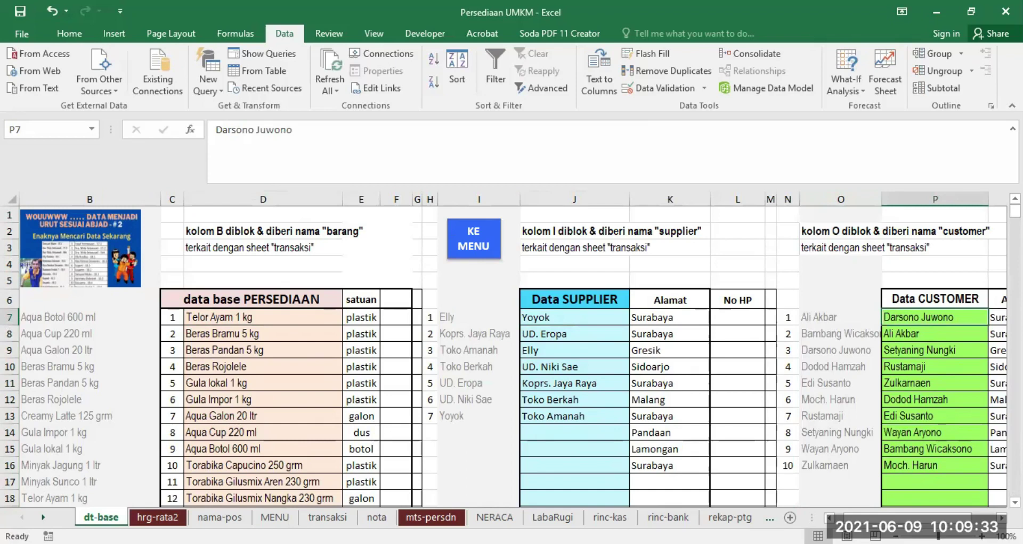
{"action": "scroll", "coordinate": [600, 338], "scroll_direction": "right", "scroll_amount": 1}
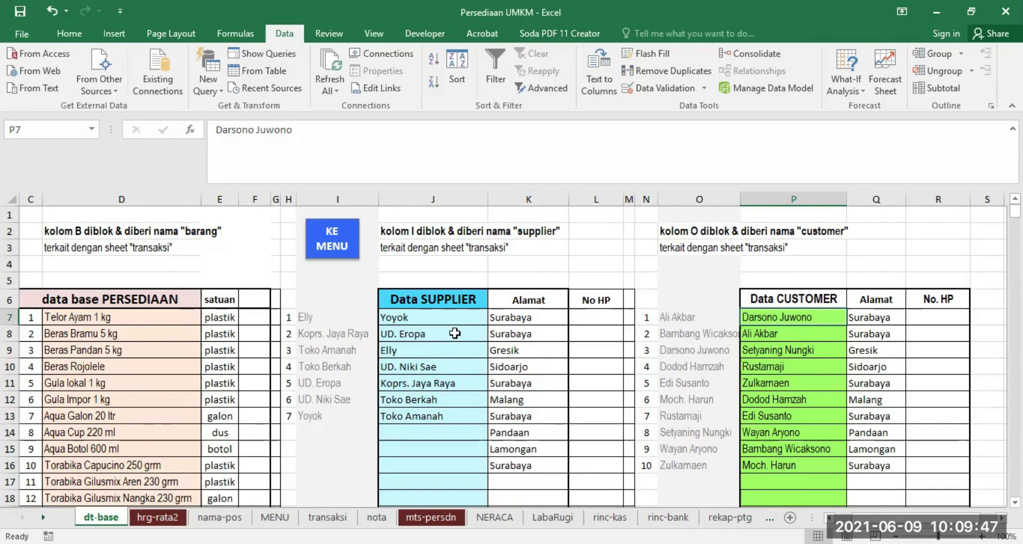
{"action": "left_click_drag", "start_coordinate": [850, 518], "coordinate": [844, 518]}
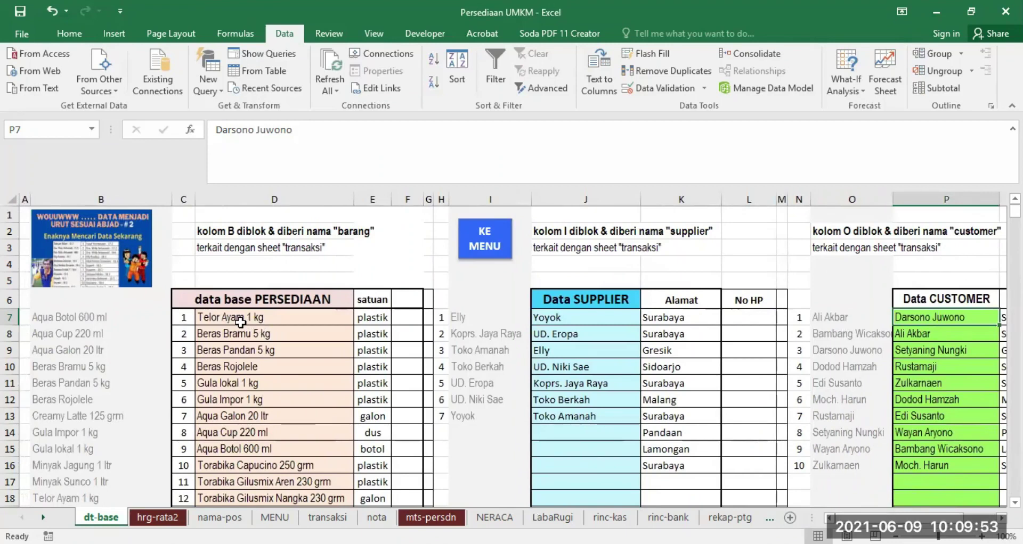
{"action": "scroll", "coordinate": [269, 376], "scroll_direction": "down", "scroll_amount": 1}
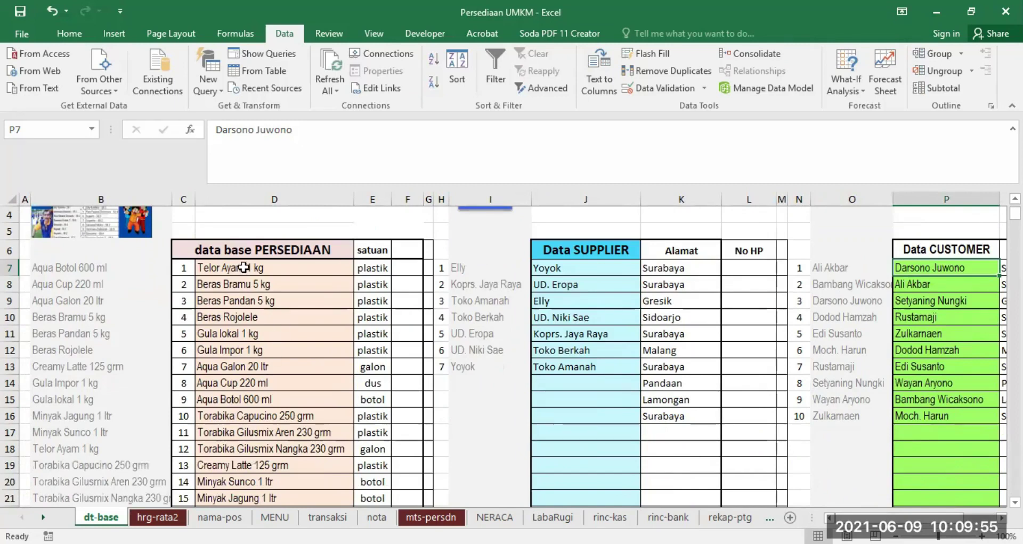
{"action": "left_click", "coordinate": [66, 271]}
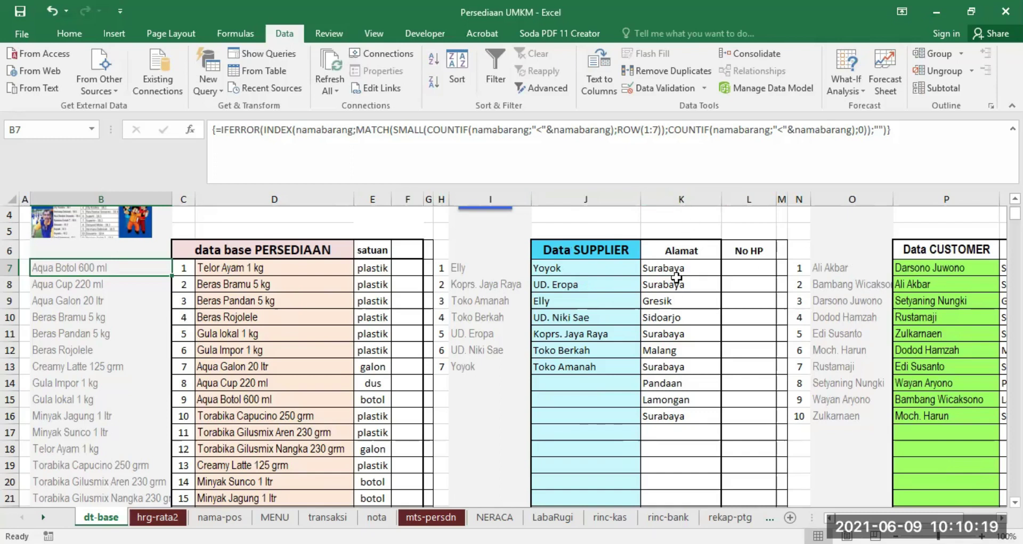
{"action": "scroll", "coordinate": [601, 368], "scroll_direction": "up", "scroll_amount": 1}
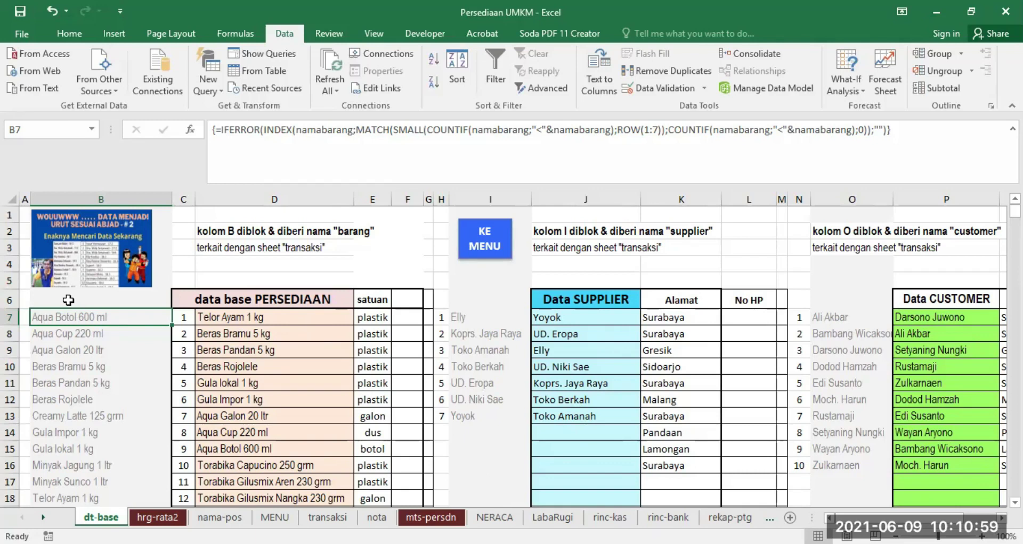
Step: Select the sorted item list B6:B200 and check its range name, barang
{"action": "left_click_drag", "start_coordinate": [62, 317], "coordinate": [63, 384]}
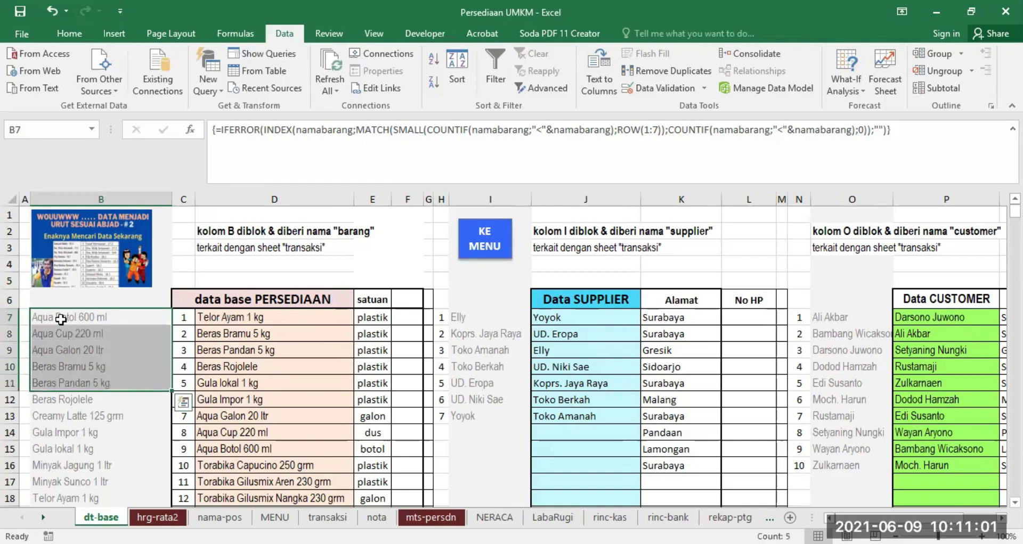
{"action": "mouse_move", "coordinate": [62, 301]}
{"action": "left_mouse_down"}
{"action": "mouse_move", "coordinate": [63, 503]}
{"action": "mouse_move", "coordinate": [74, 519]}
{"action": "left_mouse_up"}
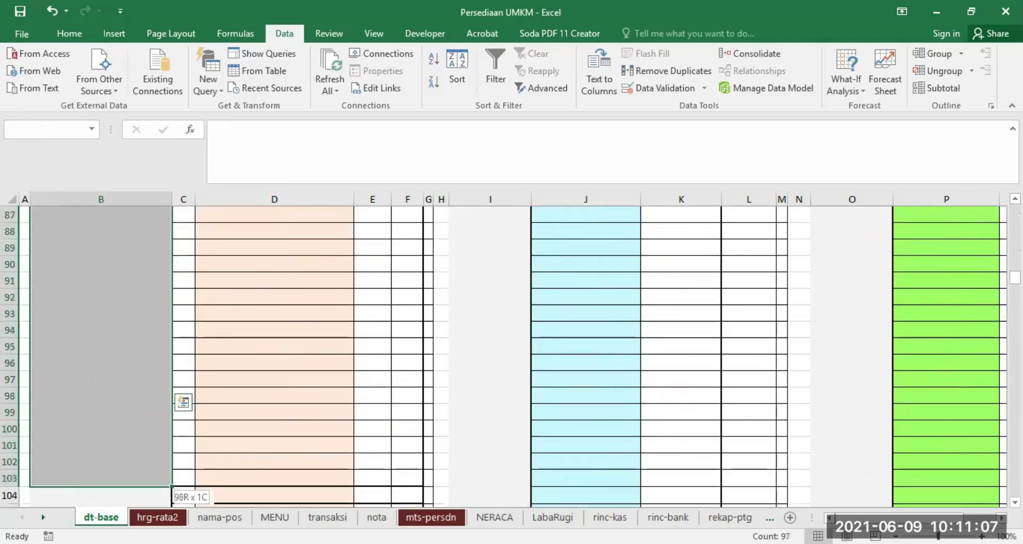
{"action": "left_click_drag", "start_coordinate": [74, 519], "coordinate": [85, 519]}
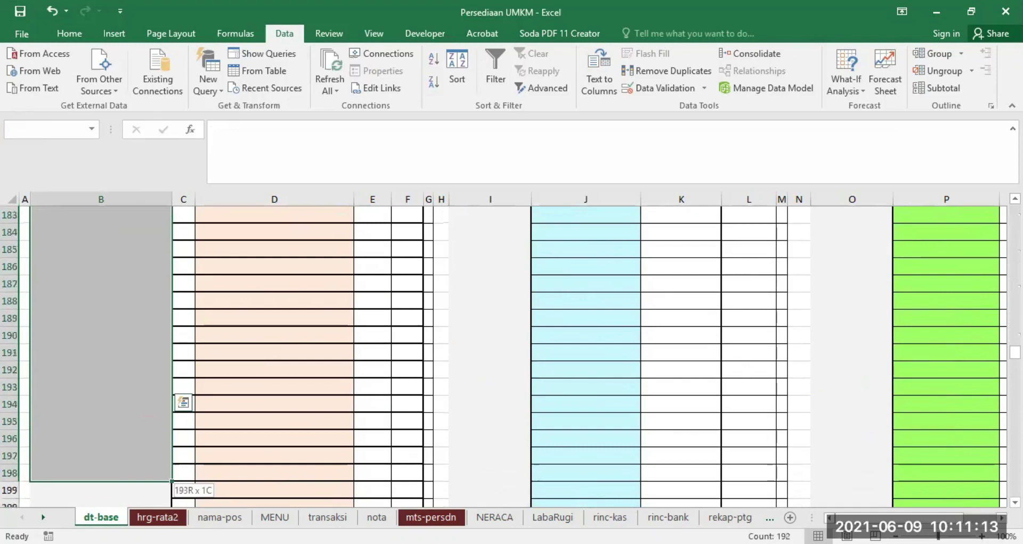
{"action": "mouse_move", "coordinate": [85, 519]}
{"action": "left_mouse_down"}
{"action": "mouse_move", "coordinate": [100, 383]}
{"action": "mouse_move", "coordinate": [88, 354]}
{"action": "left_mouse_up"}
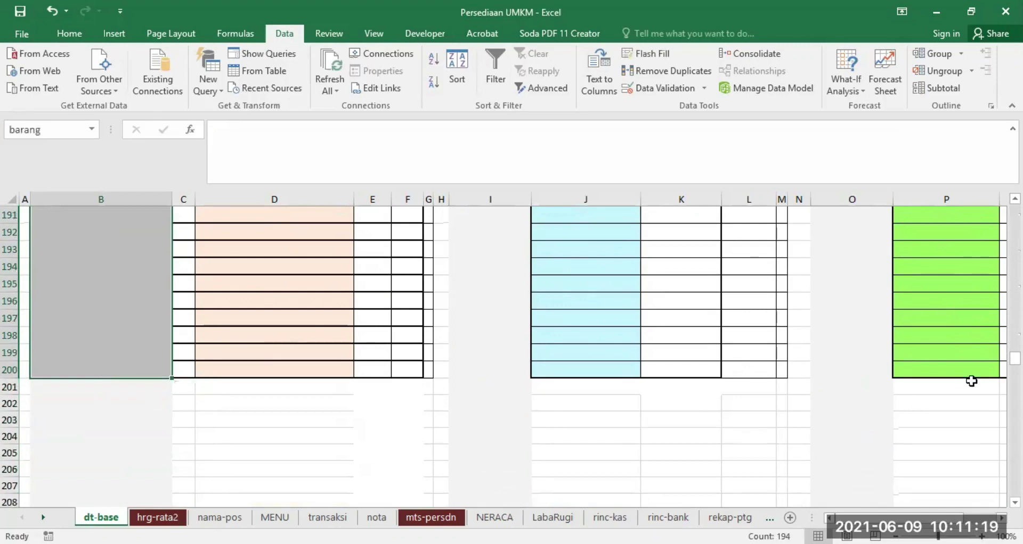
{"action": "left_click_drag", "start_coordinate": [1014, 358], "coordinate": [1014, 213]}
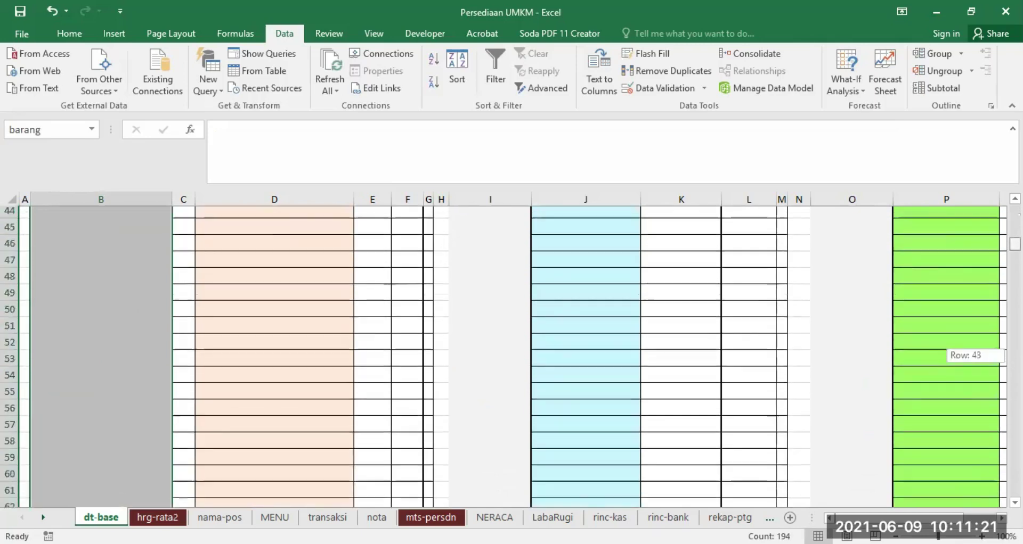
{"action": "left_click", "coordinate": [49, 130]}
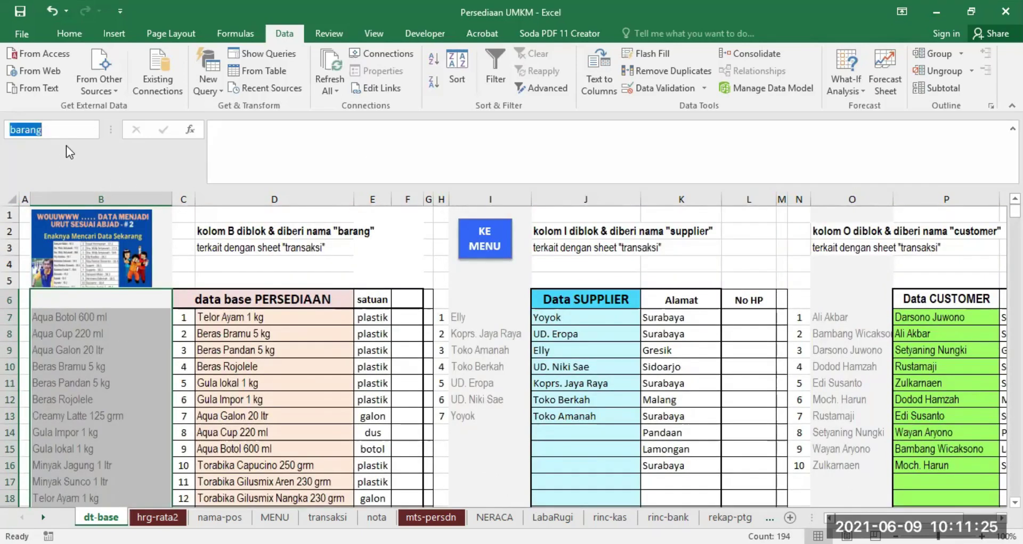
{"action": "key", "text": "BackSpace"}
{"action": "type", "text": "baran"}
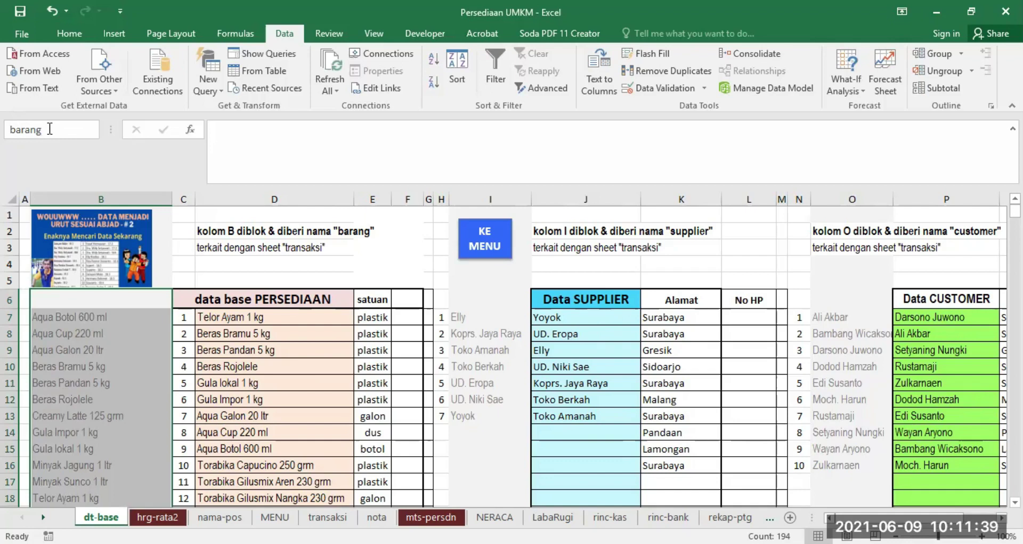
{"action": "type", "text": "_daga"}
{"action": "type", "text": "ng"}
{"action": "key", "text": "BackSpace"}
{"action": "key", "text": "BackSpace"}
{"action": "key", "text": "BackSpace"}
{"action": "key", "text": "BackSpace"}
{"action": "key", "text": "BackSpace"}
{"action": "key", "text": "BackSpace"}
{"action": "key", "text": "Return"}
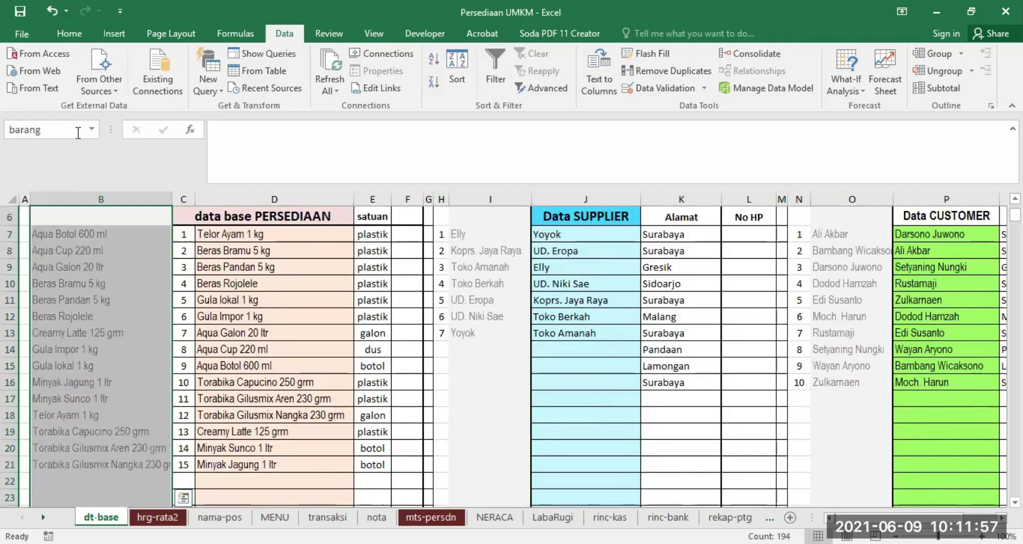
{"action": "left_click", "coordinate": [280, 344]}
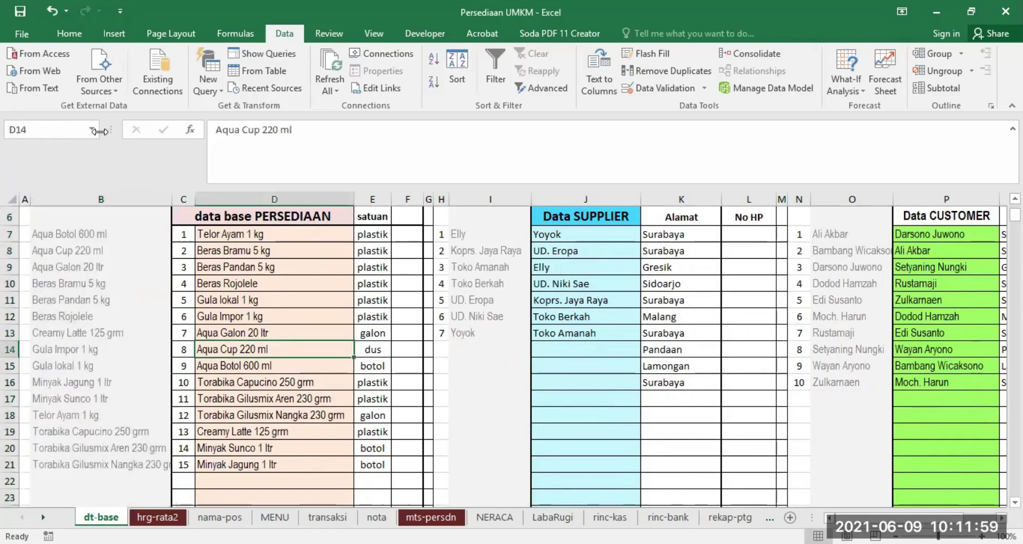
{"action": "left_click", "coordinate": [92, 130]}
{"action": "left_click", "coordinate": [56, 148]}
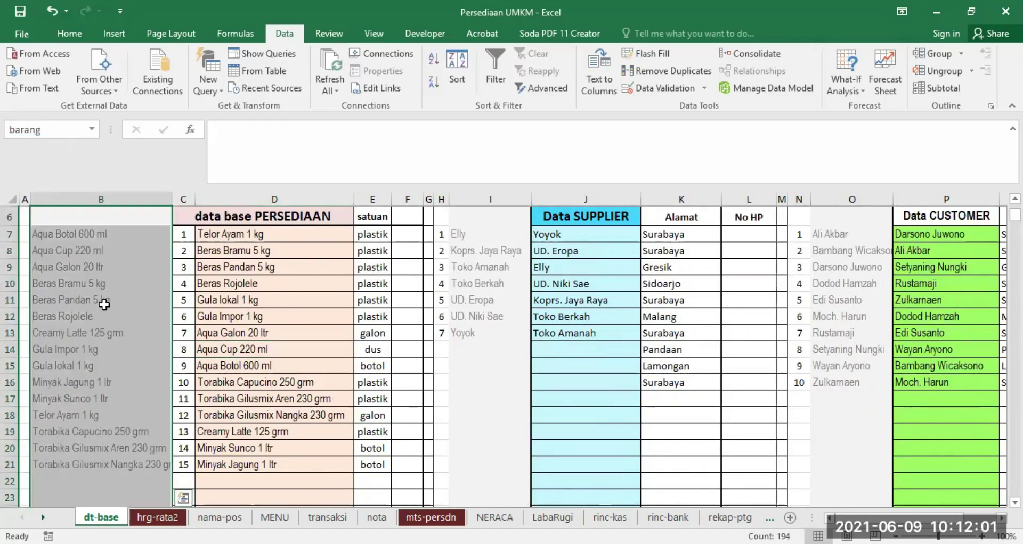
Step: Jump to the supplier and then customer named ranges via the Name Box, then open transaksi
{"action": "left_click", "coordinate": [91, 130]}
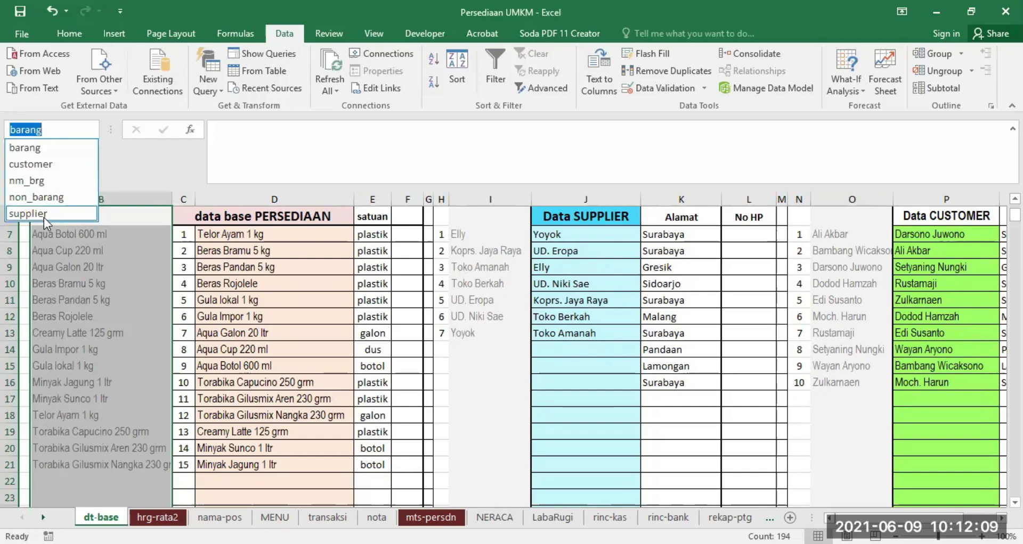
{"action": "left_click", "coordinate": [43, 217]}
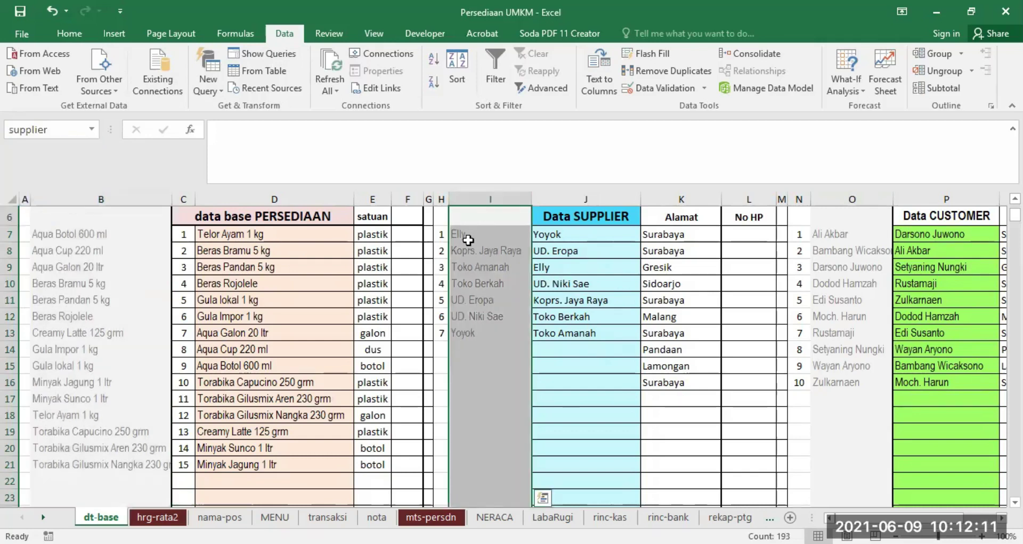
{"action": "left_click", "coordinate": [91, 128]}
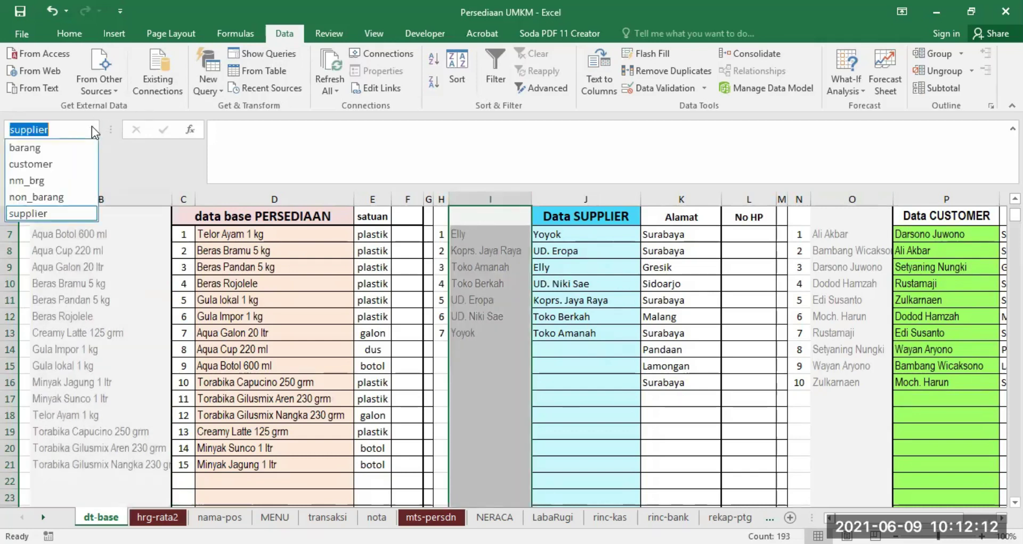
{"action": "left_click", "coordinate": [53, 165]}
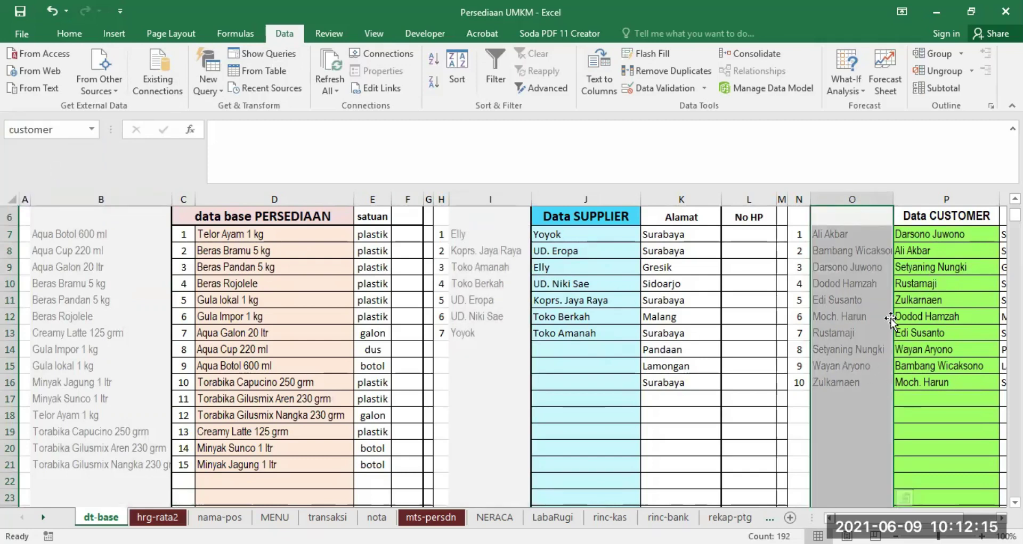
{"action": "scroll", "coordinate": [912, 348], "scroll_direction": "up", "scroll_amount": 2}
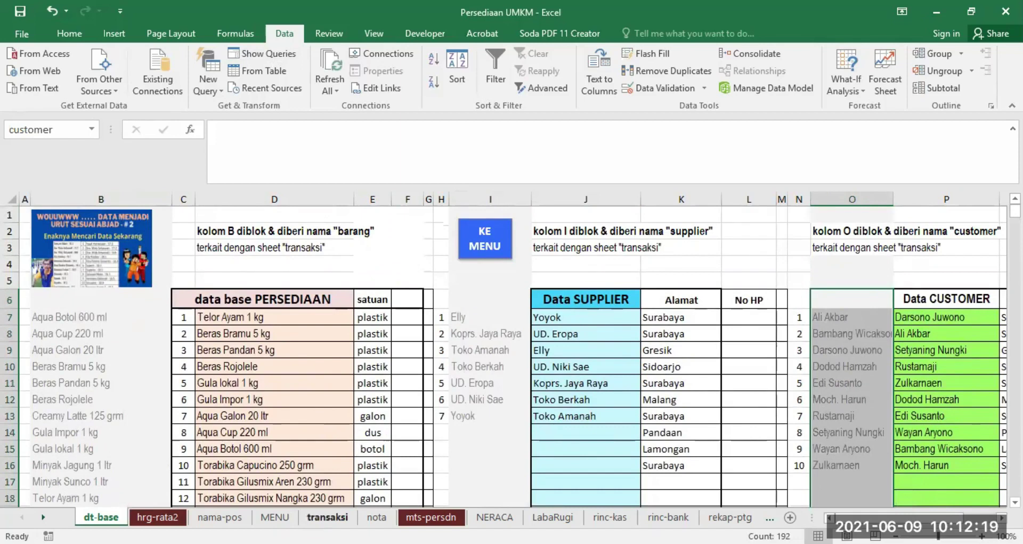
{"action": "left_click", "coordinate": [327, 517]}
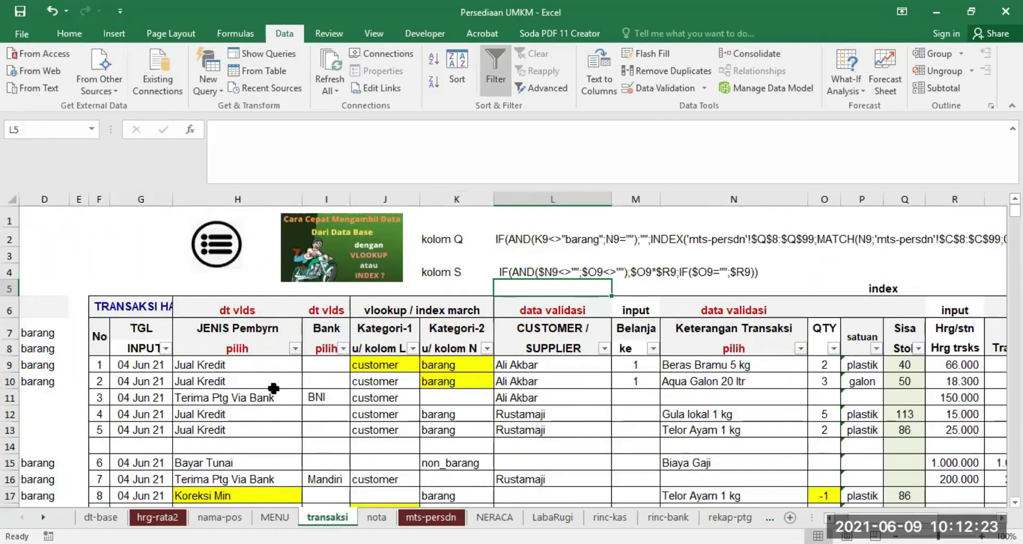
{"action": "left_click", "coordinate": [549, 367]}
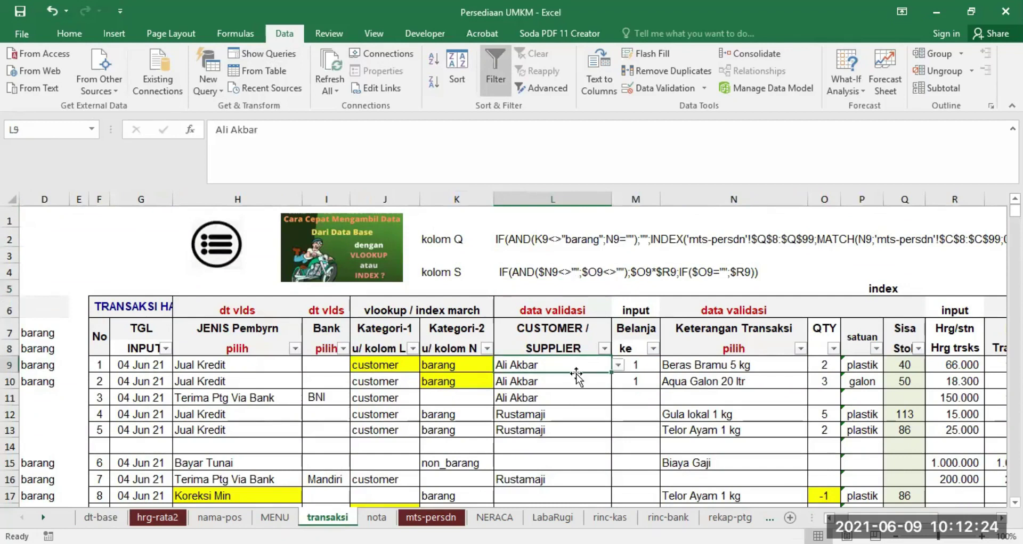
{"action": "left_click", "coordinate": [618, 366]}
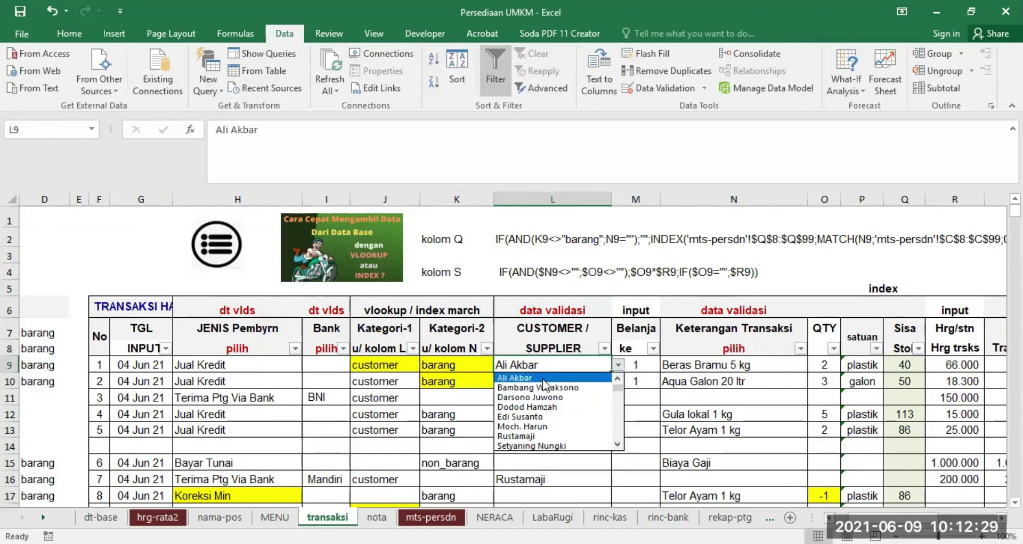
{"action": "left_click", "coordinate": [568, 365]}
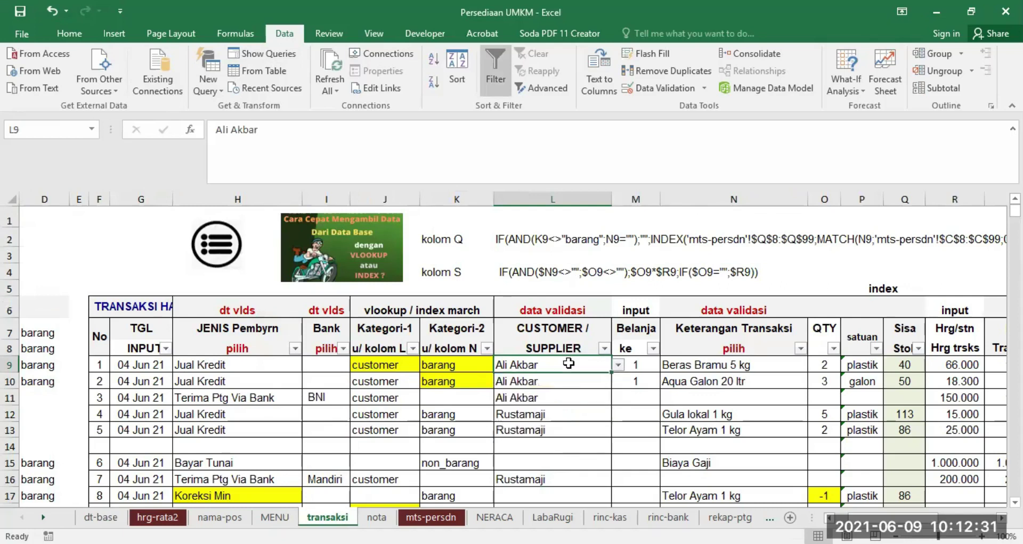
{"action": "left_click", "coordinate": [739, 364]}
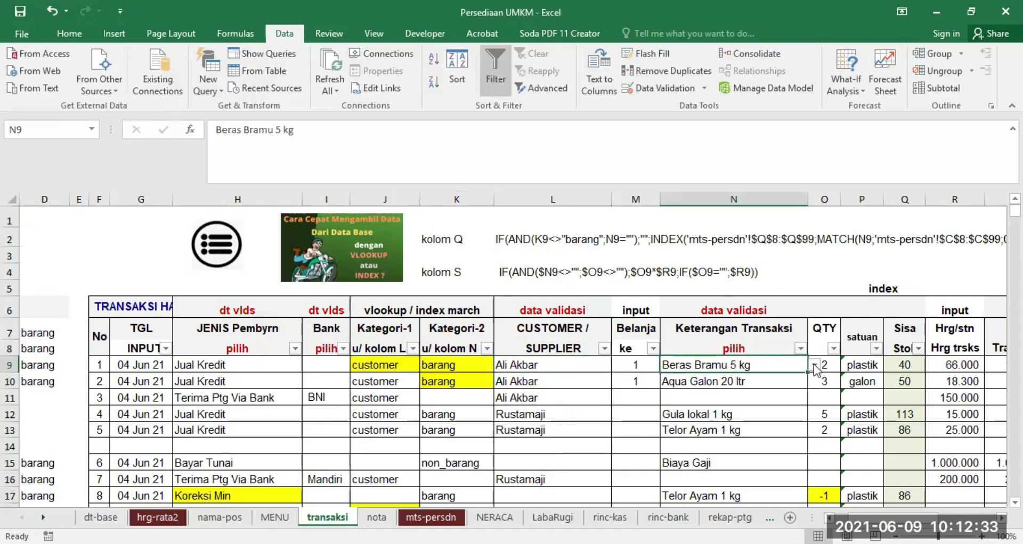
{"action": "left_click", "coordinate": [814, 365]}
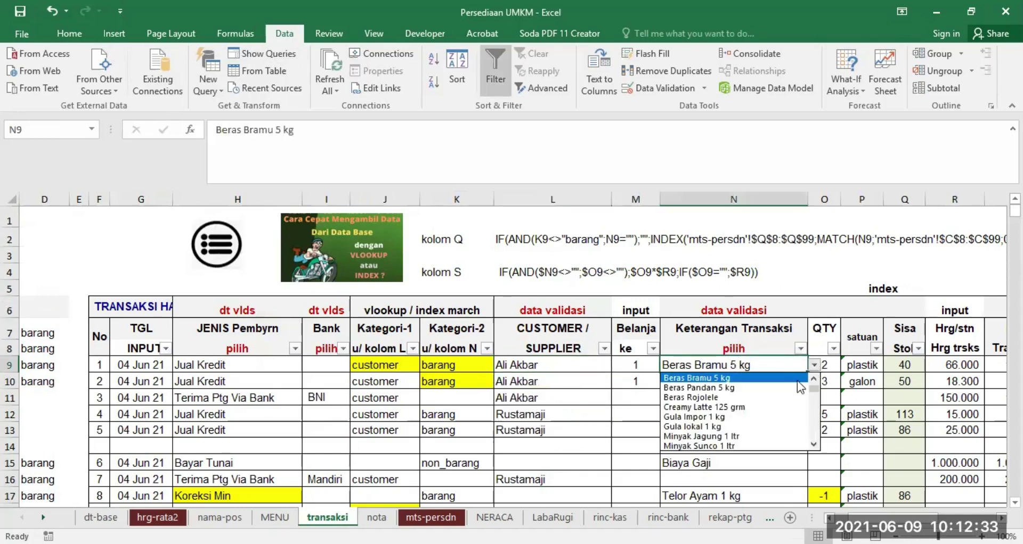
{"action": "left_click", "coordinate": [814, 435]}
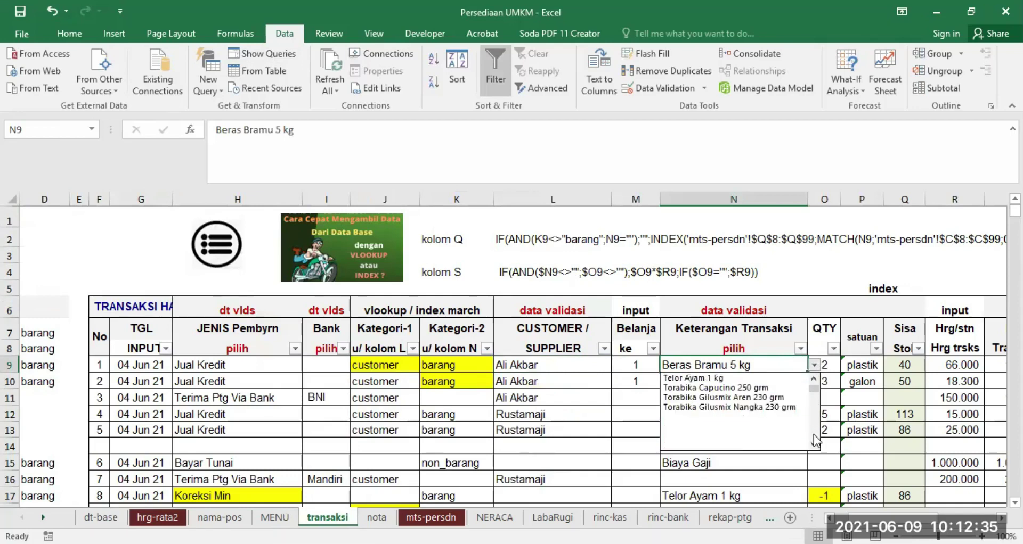
{"action": "left_click", "coordinate": [813, 379]}
{"action": "left_click", "coordinate": [794, 363]}
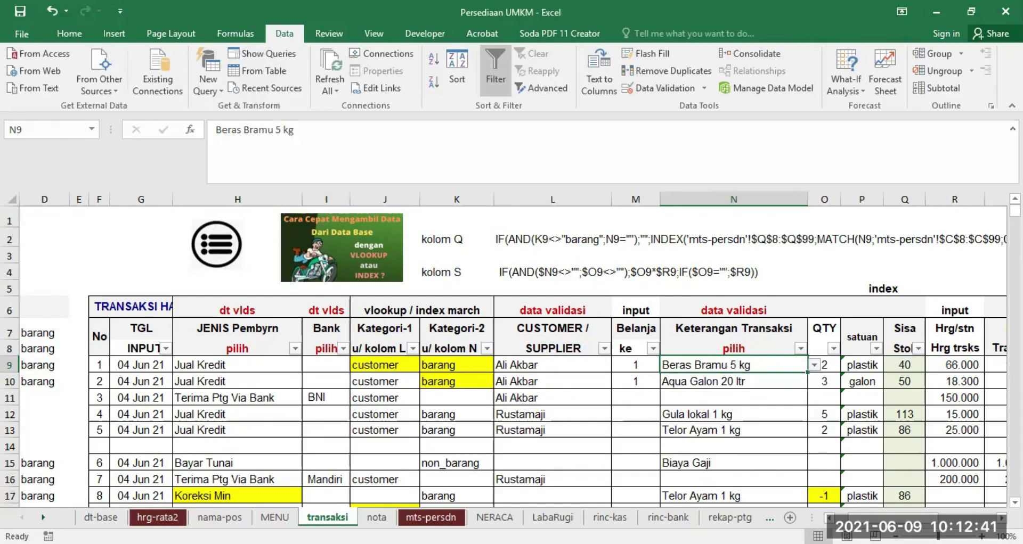
{"action": "left_click_drag", "start_coordinate": [874, 518], "coordinate": [849, 518]}
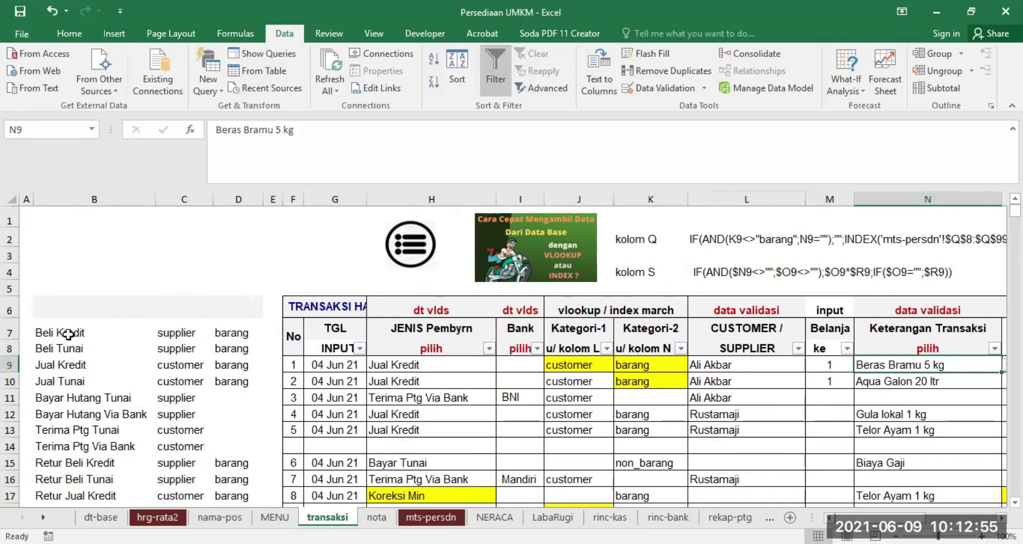
Step: Point out the Beli Kredit, Beli Tunai, Jual Kredit and Jual Tunai transaction types in column B
{"action": "left_click", "coordinate": [65, 336]}
{"action": "left_click", "coordinate": [60, 352]}
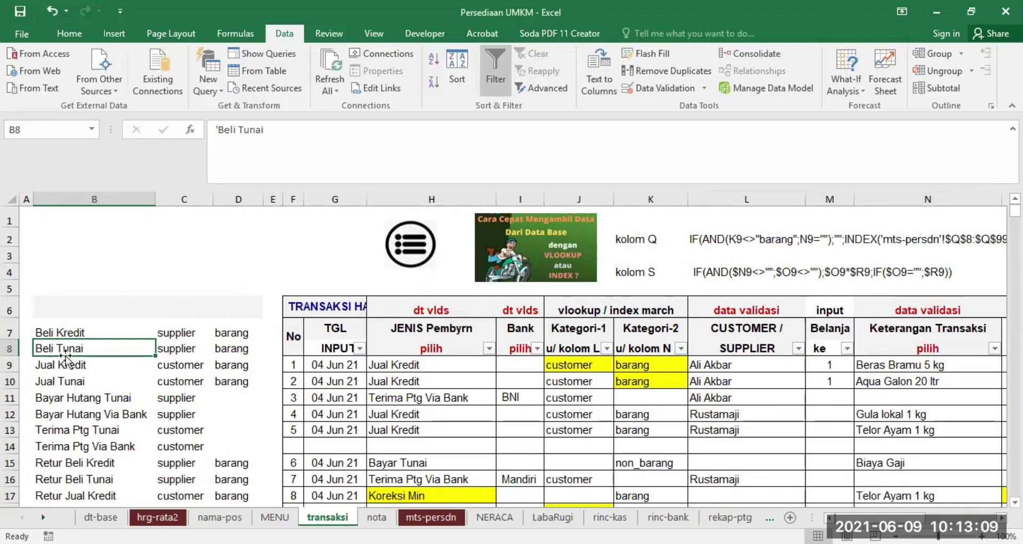
{"action": "left_click_drag", "start_coordinate": [69, 332], "coordinate": [68, 347]}
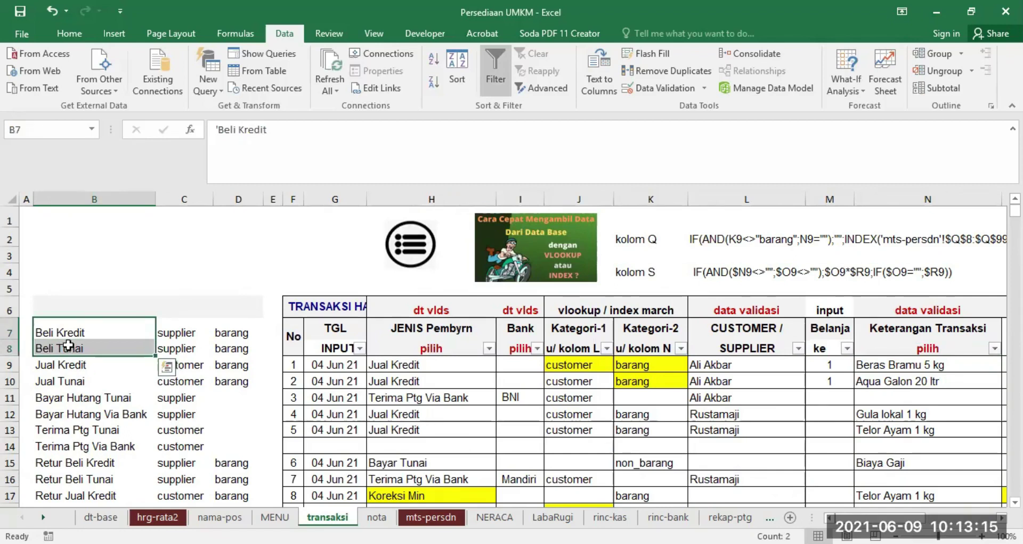
{"action": "left_click", "coordinate": [73, 367]}
{"action": "left_click_drag", "start_coordinate": [73, 368], "coordinate": [75, 380]}
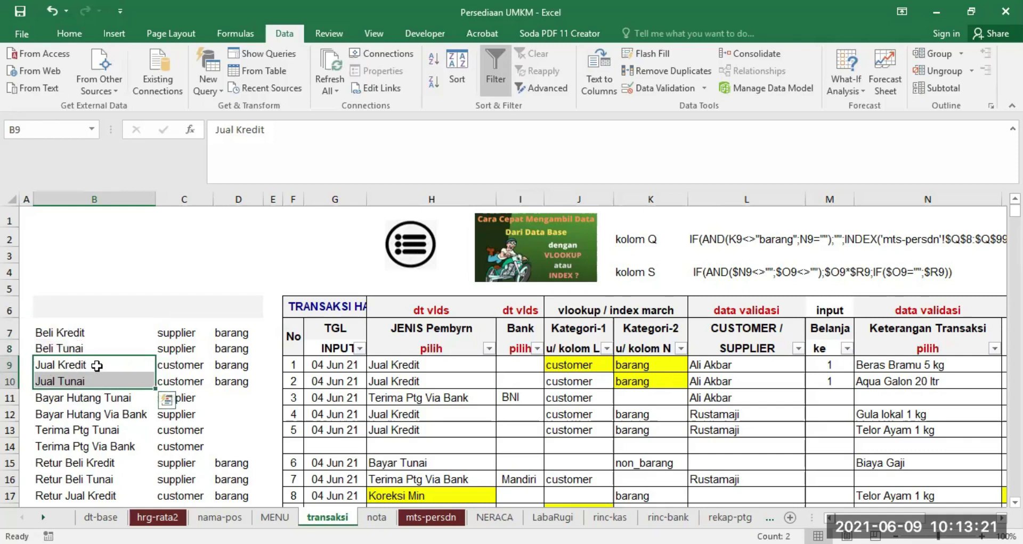
{"action": "scroll", "coordinate": [133, 413], "scroll_direction": "down", "scroll_amount": 1}
{"action": "scroll", "coordinate": [80, 346], "scroll_direction": "down", "scroll_amount": 1}
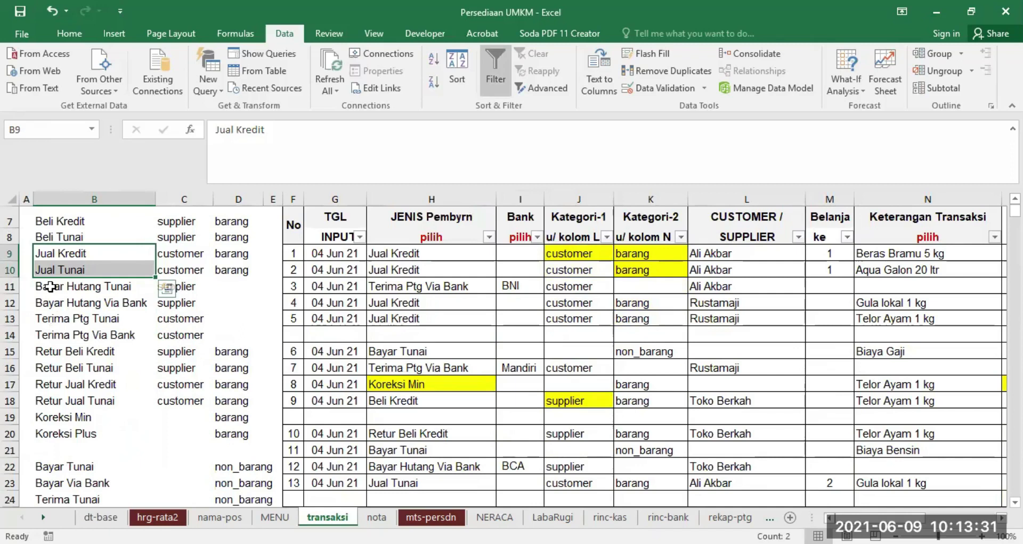
{"action": "left_click", "coordinate": [50, 288]}
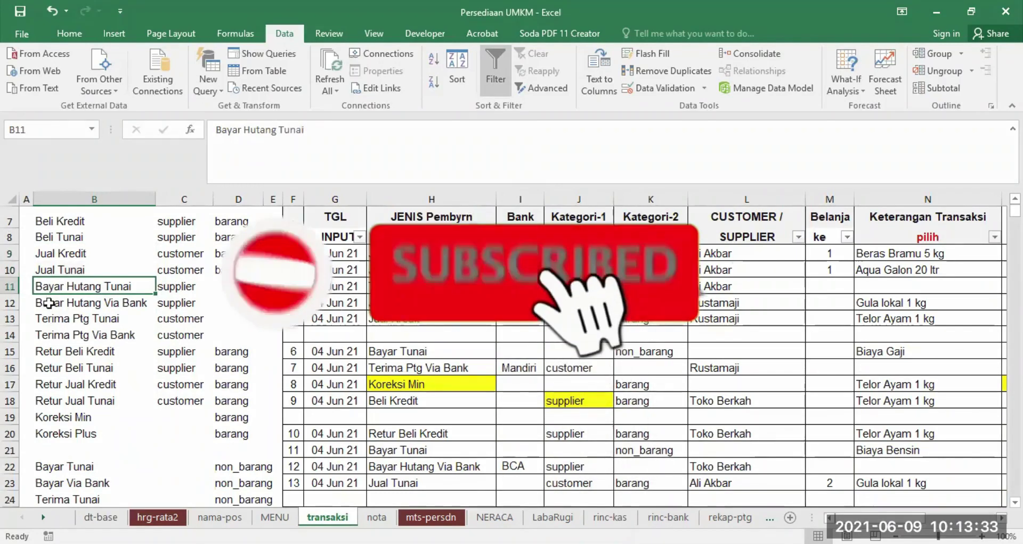
{"action": "left_click", "coordinate": [49, 303]}
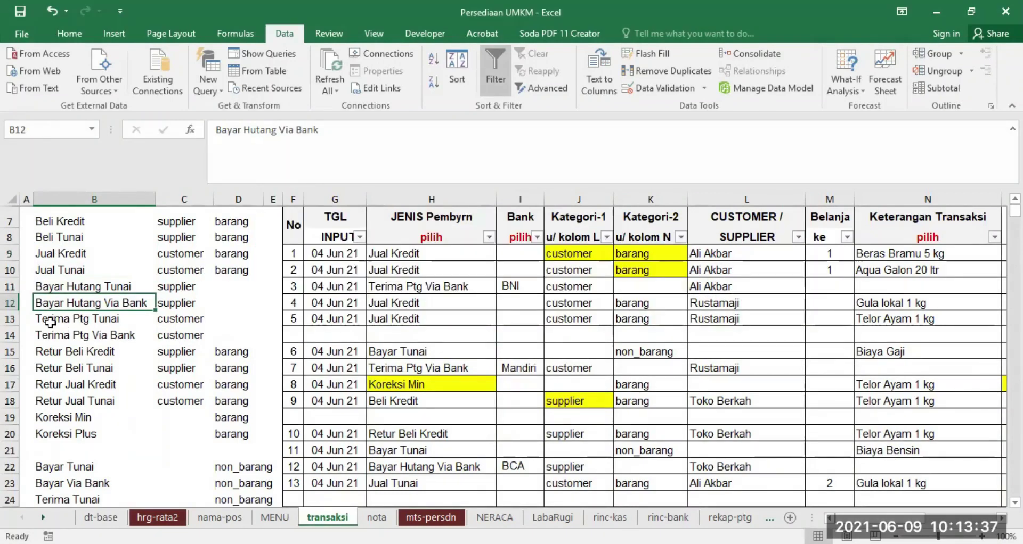
{"action": "left_click", "coordinate": [48, 320]}
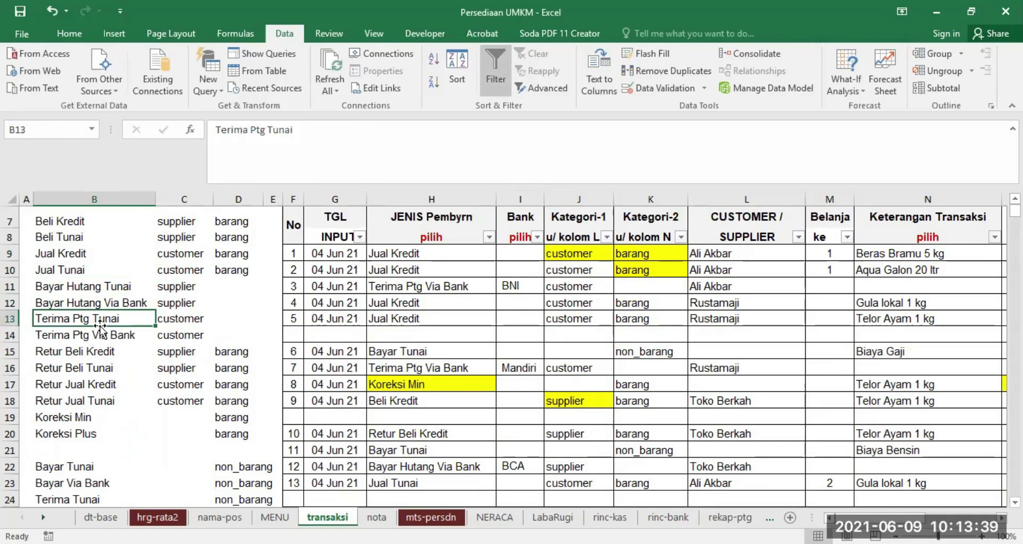
{"action": "left_click", "coordinate": [51, 337]}
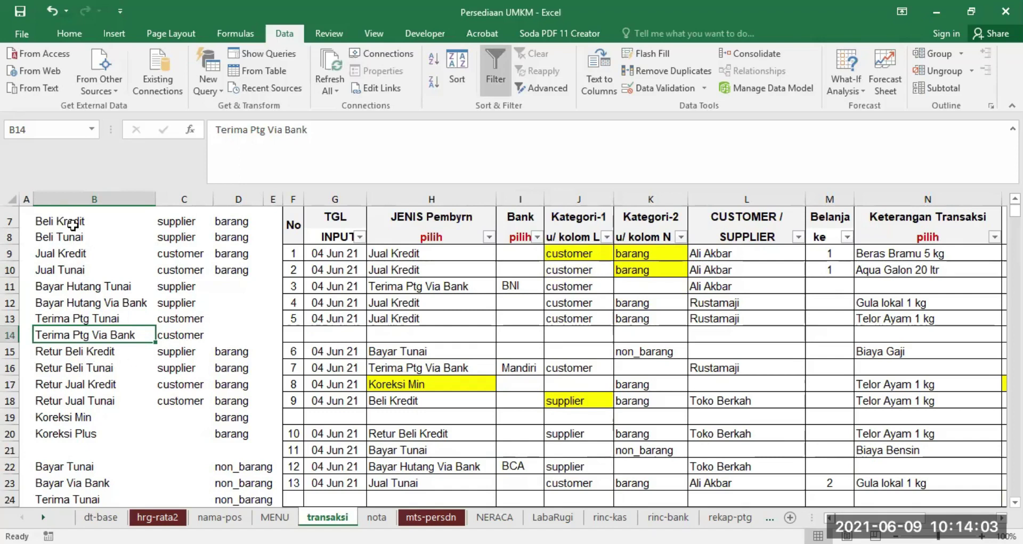
{"action": "left_click", "coordinate": [54, 354]}
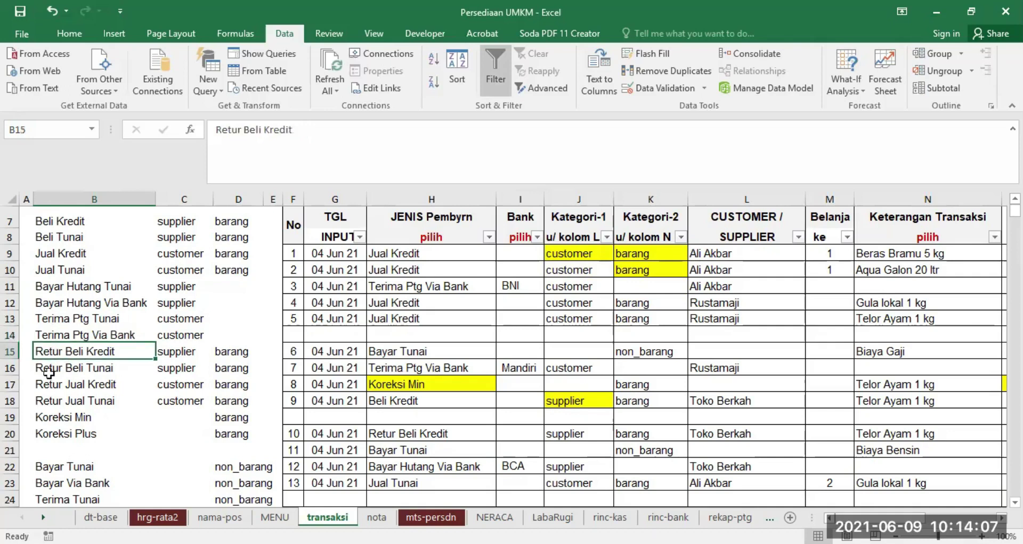
{"action": "left_click", "coordinate": [49, 370]}
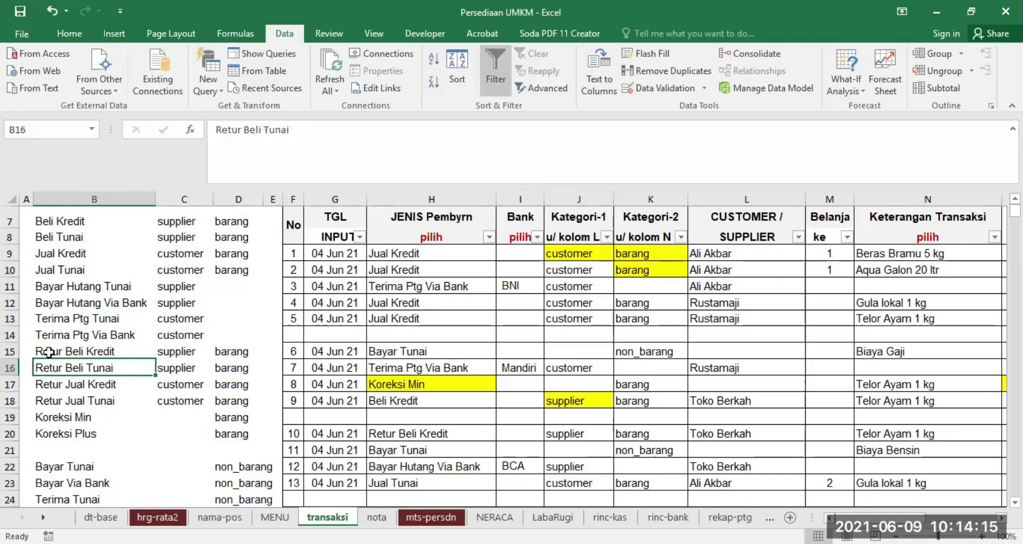
{"action": "left_click_drag", "start_coordinate": [49, 353], "coordinate": [58, 399]}
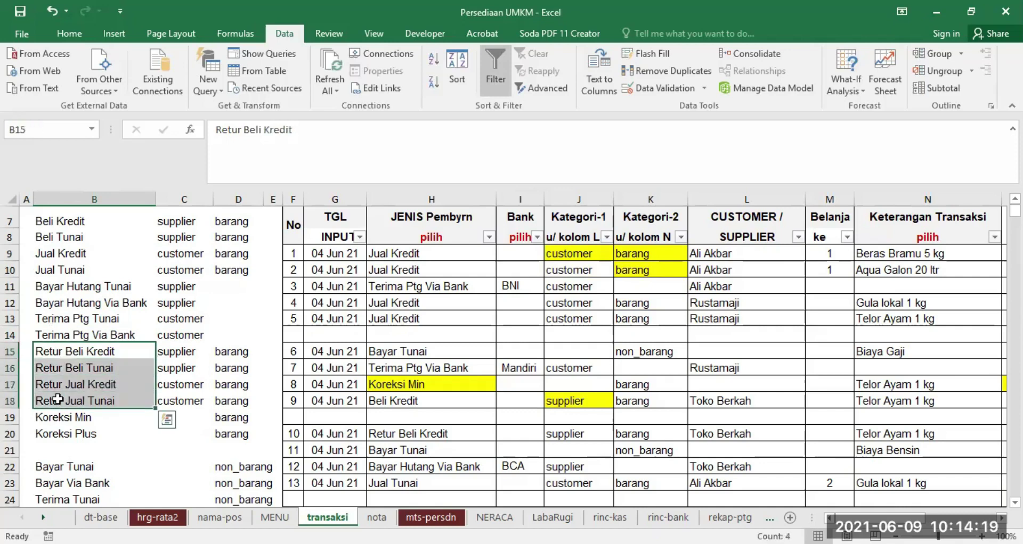
{"action": "left_click", "coordinate": [93, 368]}
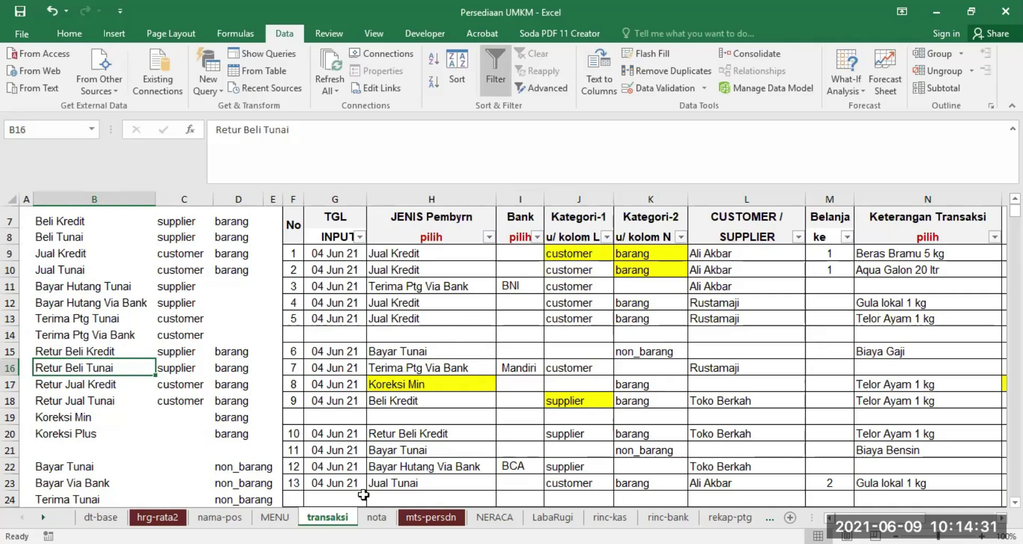
{"action": "left_click", "coordinate": [431, 517]}
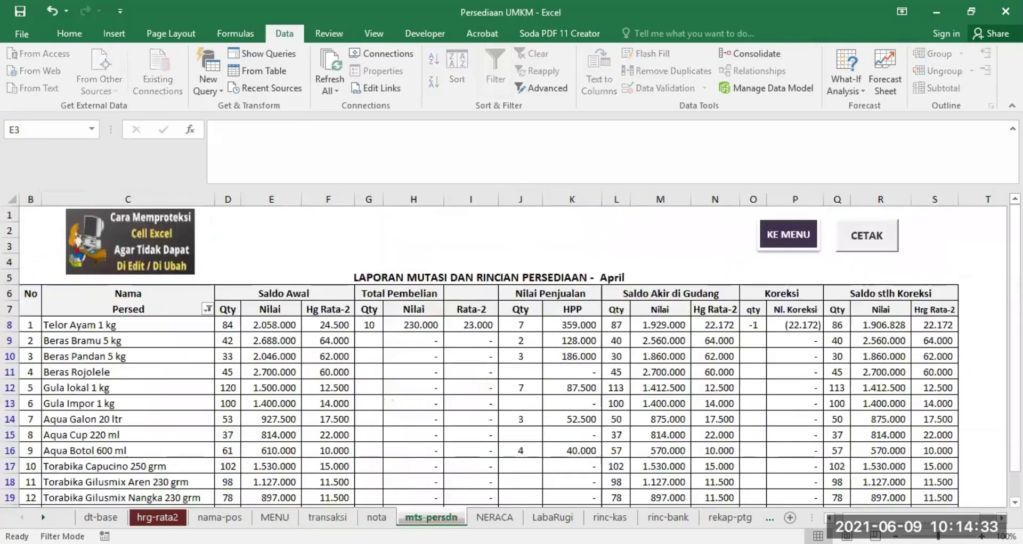
{"action": "scroll", "coordinate": [459, 394], "scroll_direction": "down", "scroll_amount": 1}
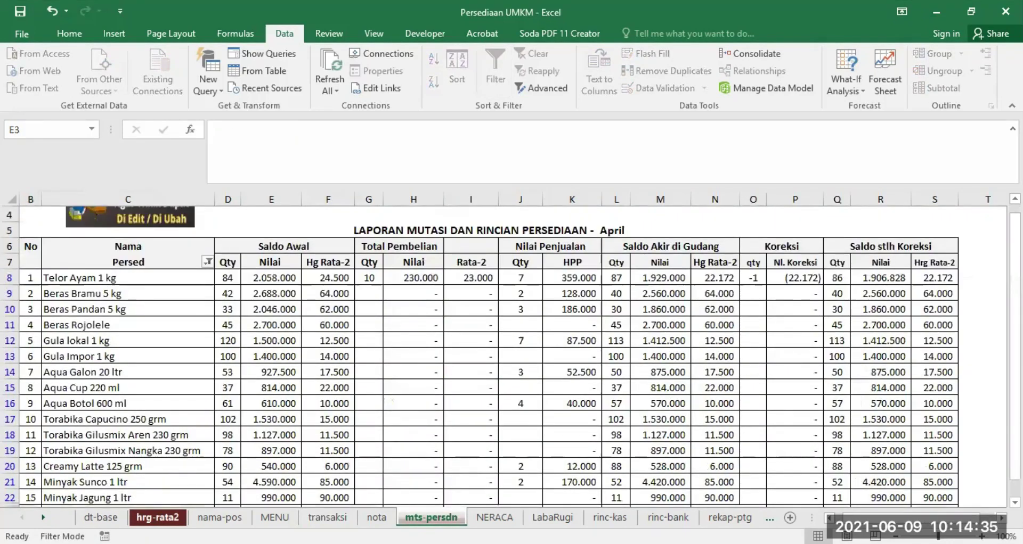
{"action": "left_click", "coordinate": [327, 517]}
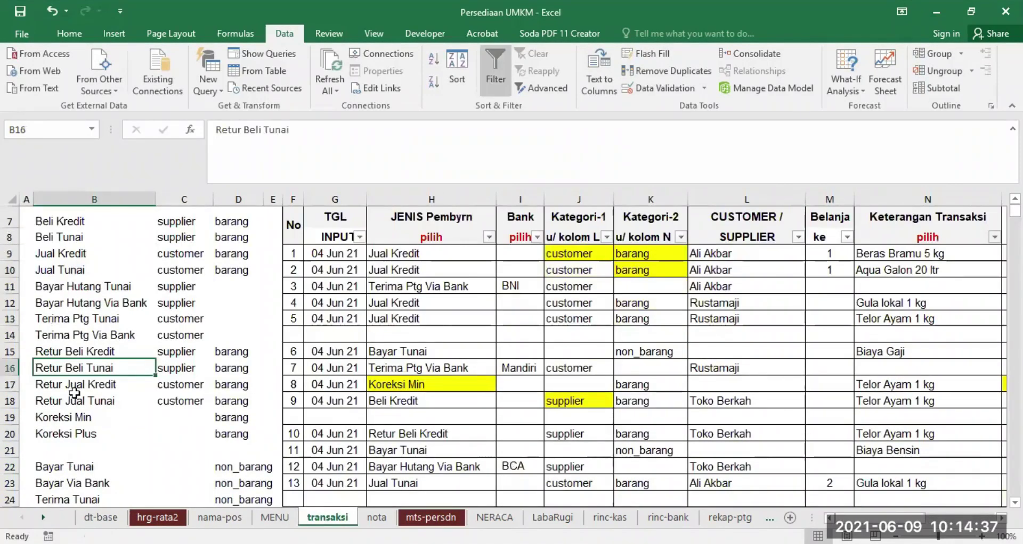
{"action": "left_click", "coordinate": [59, 414]}
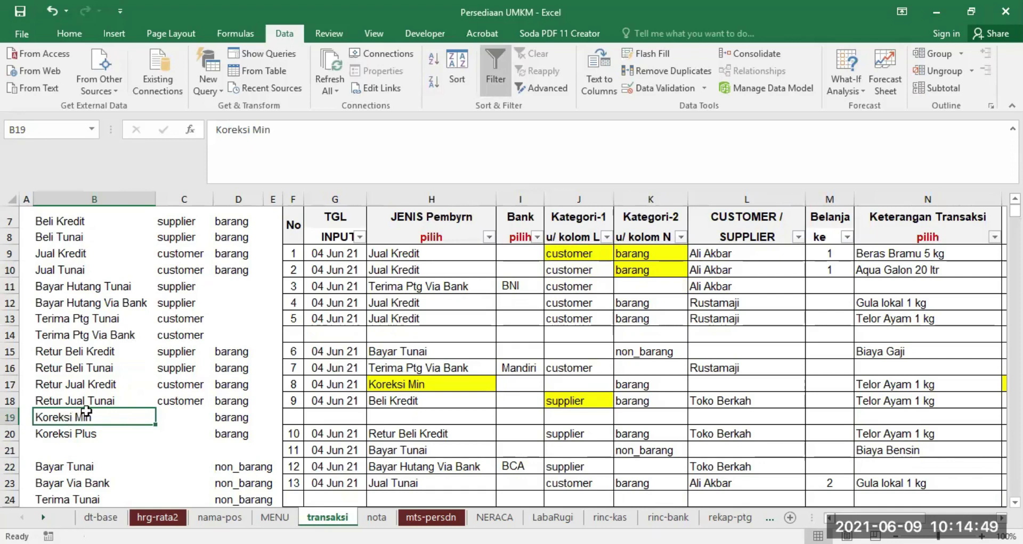
{"action": "left_click", "coordinate": [59, 435]}
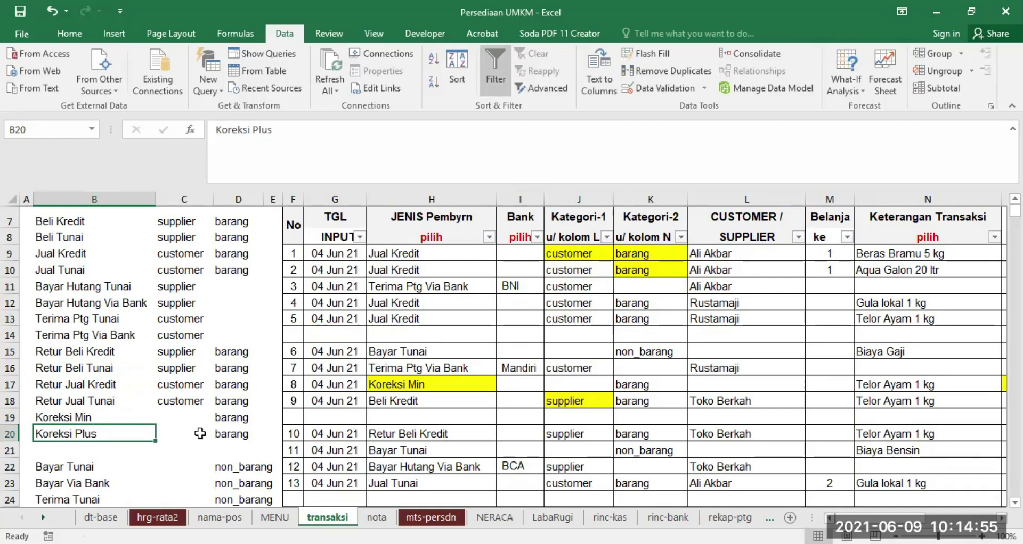
{"action": "left_click_drag", "start_coordinate": [64, 222], "coordinate": [85, 434]}
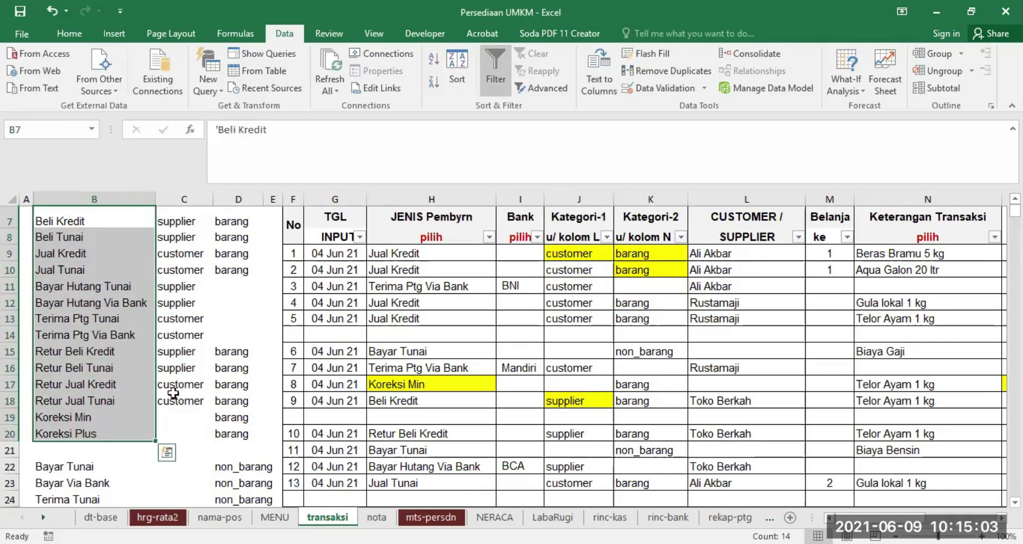
{"action": "scroll", "coordinate": [194, 419], "scroll_direction": "down", "scroll_amount": 2}
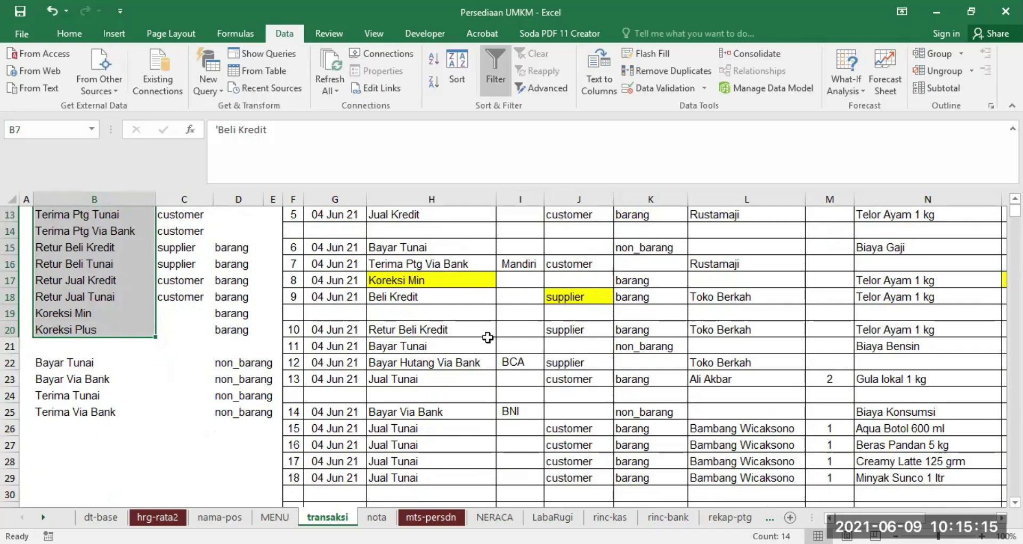
{"action": "left_click", "coordinate": [59, 362]}
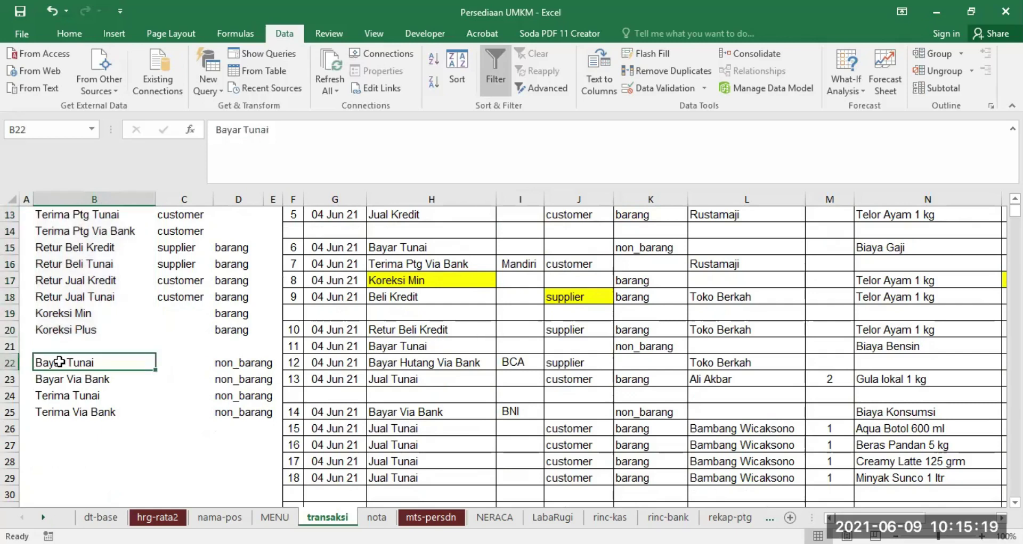
{"action": "left_click", "coordinate": [52, 379]}
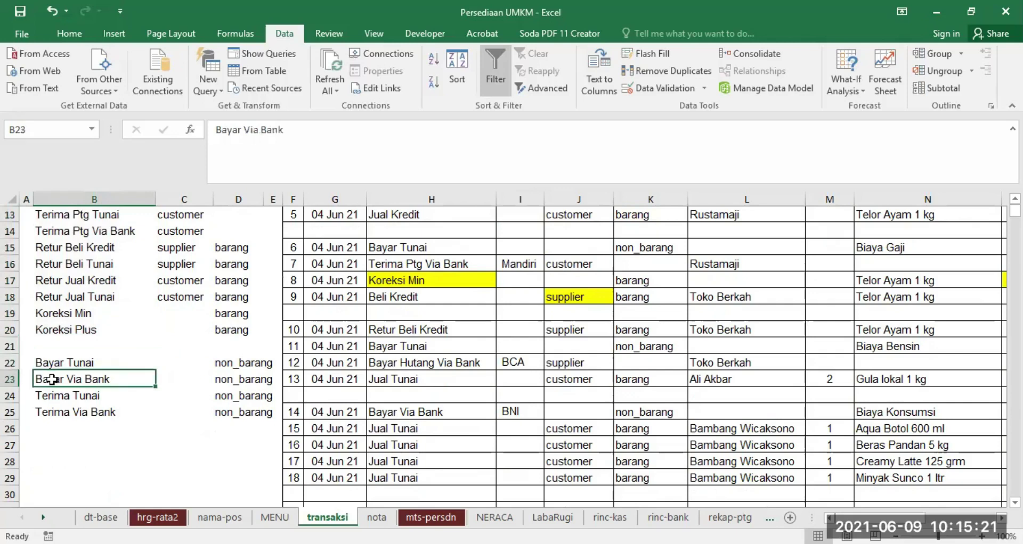
{"action": "left_click", "coordinate": [48, 395]}
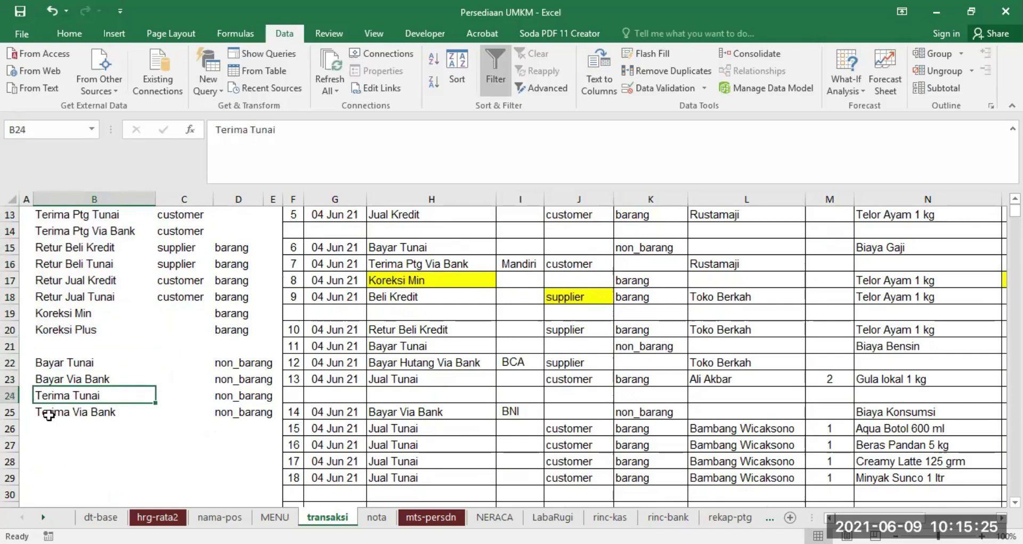
{"action": "left_click", "coordinate": [49, 416]}
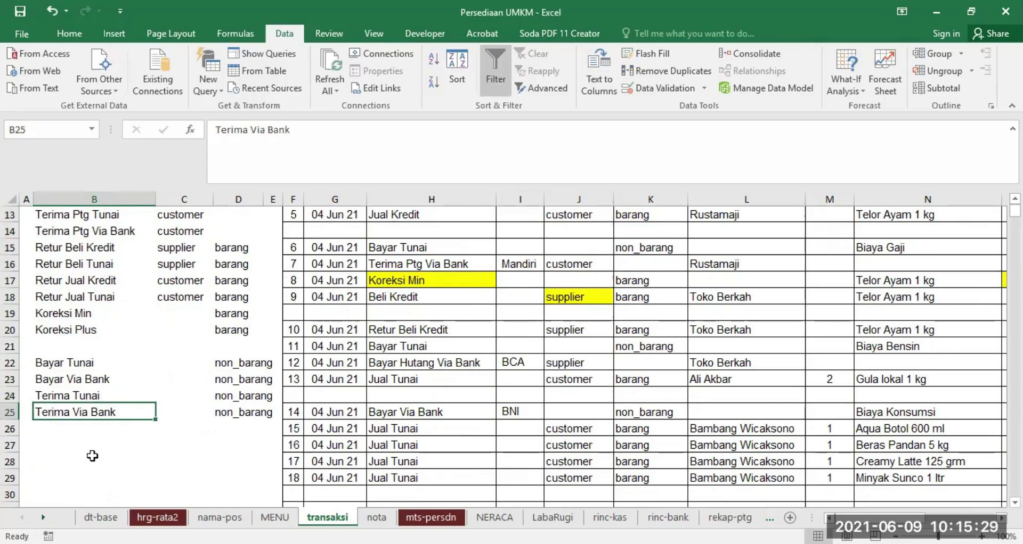
{"action": "scroll", "coordinate": [92, 456], "scroll_direction": "up", "scroll_amount": 2}
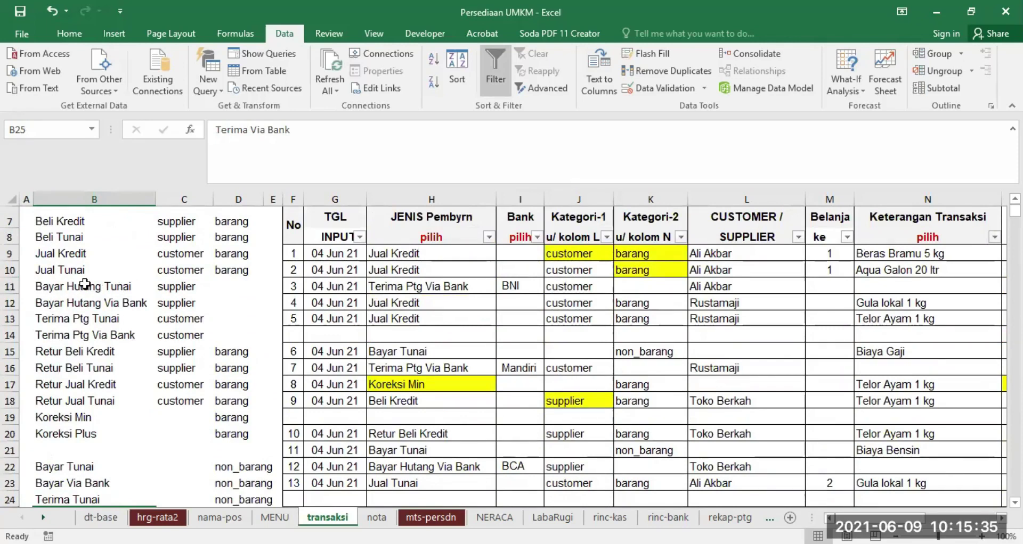
{"action": "left_click", "coordinate": [85, 285]}
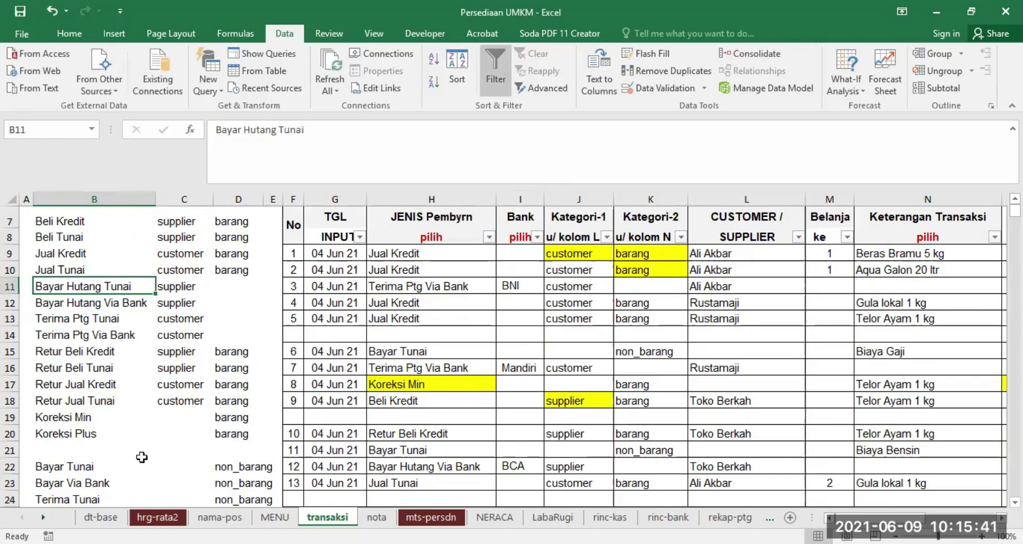
{"action": "left_click", "coordinate": [48, 469]}
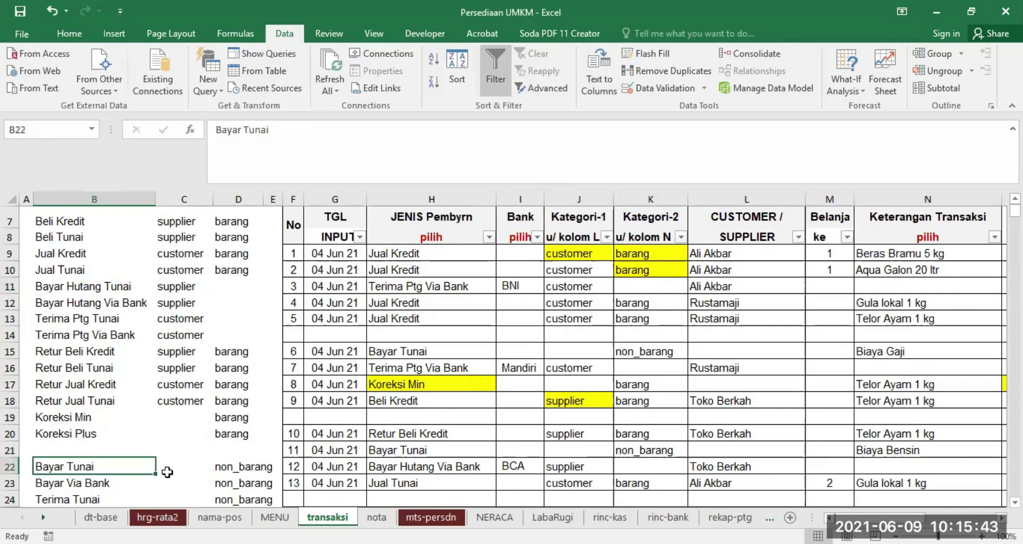
{"action": "scroll", "coordinate": [177, 467], "scroll_direction": "up", "scroll_amount": 1}
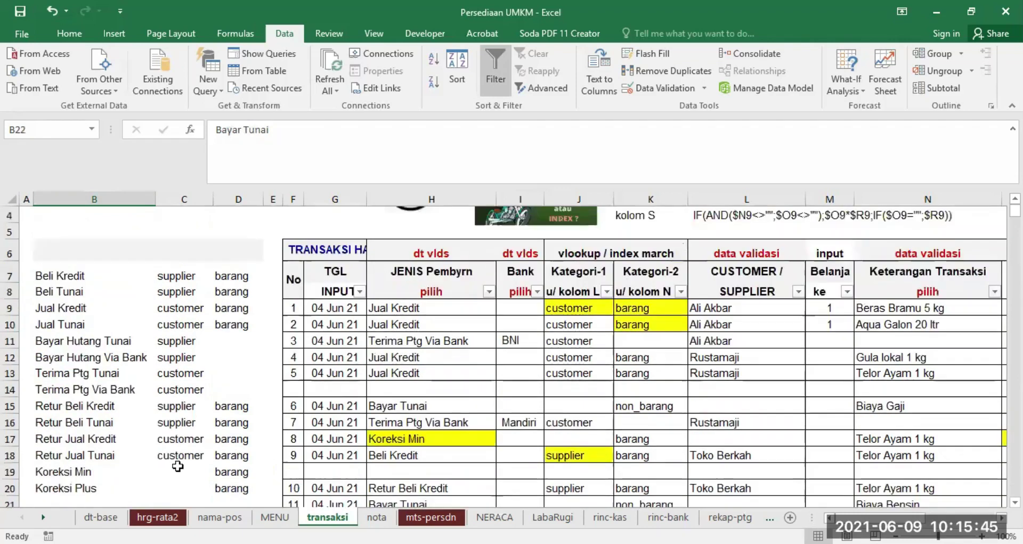
{"action": "left_click", "coordinate": [79, 193]}
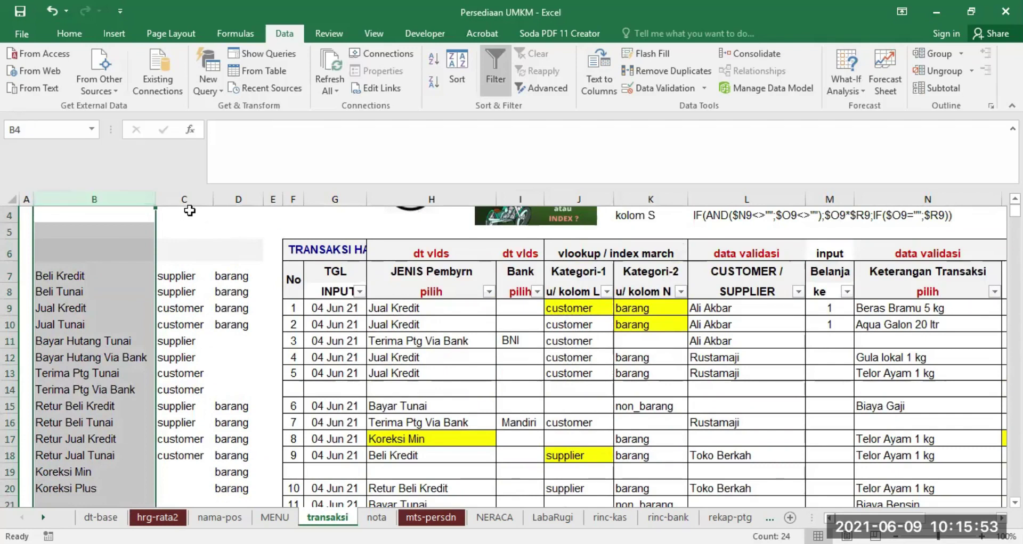
{"action": "left_click", "coordinate": [184, 275]}
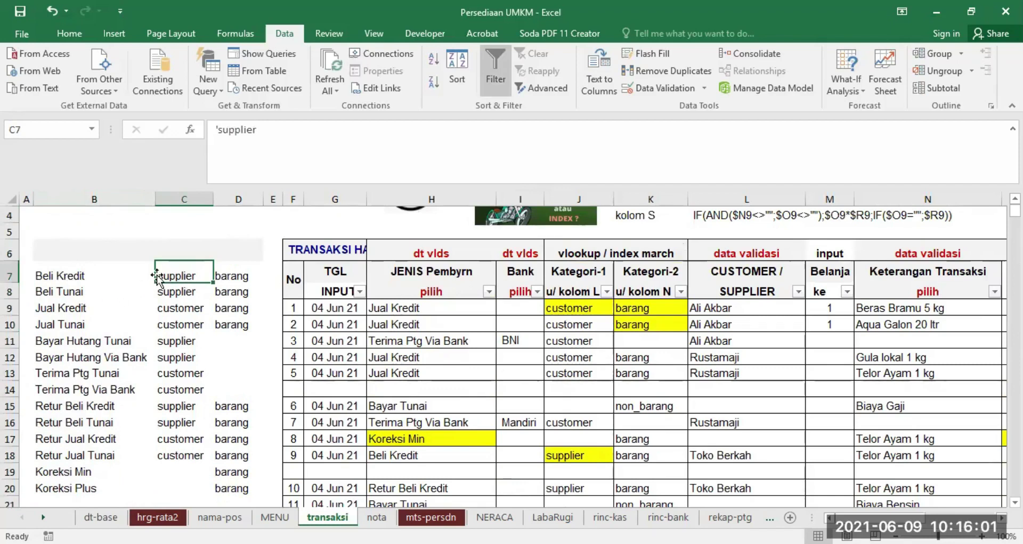
{"action": "left_click", "coordinate": [63, 281]}
{"action": "left_click", "coordinate": [70, 295]}
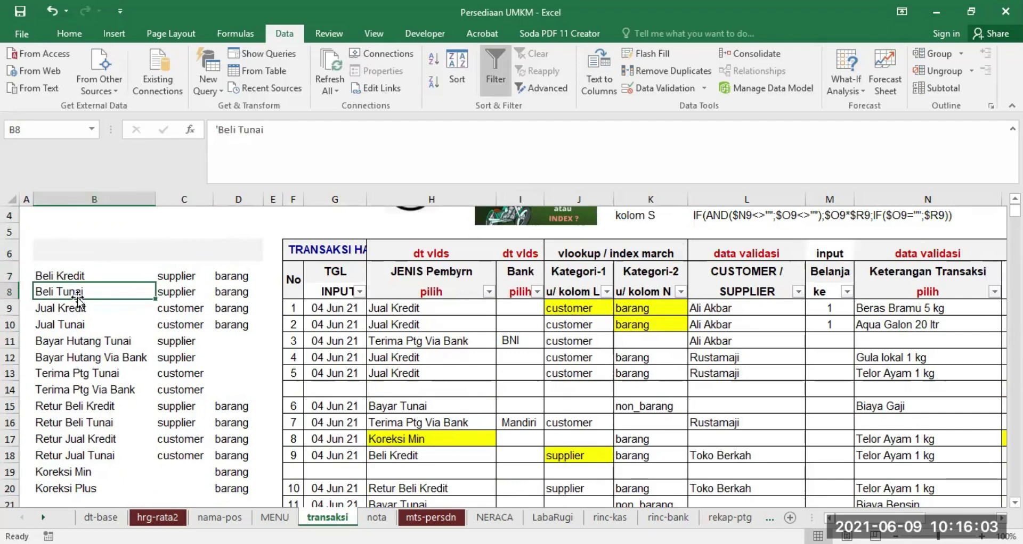
{"action": "left_click", "coordinate": [176, 278]}
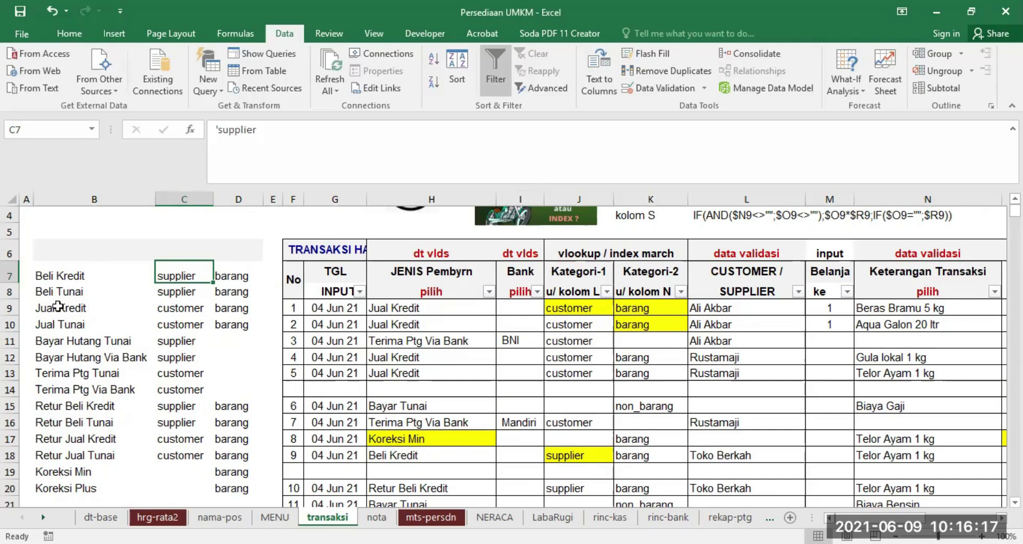
{"action": "left_click", "coordinate": [173, 310]}
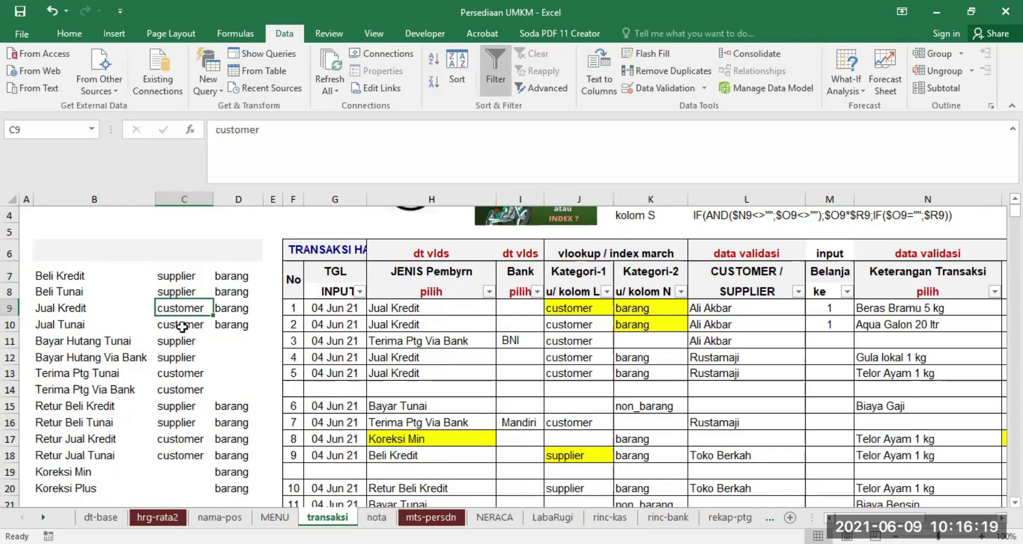
{"action": "left_click", "coordinate": [177, 327]}
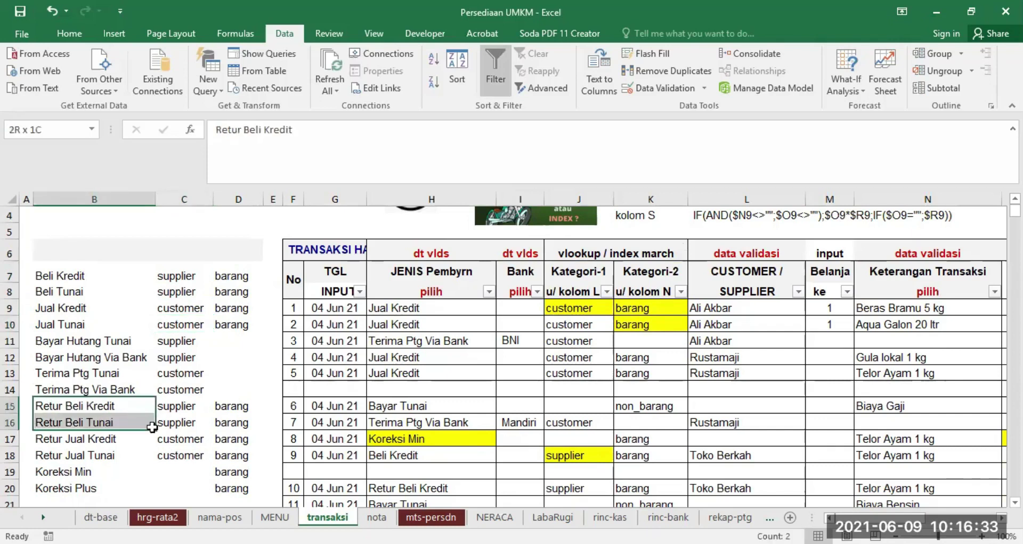
{"action": "left_click_drag", "start_coordinate": [58, 407], "coordinate": [171, 424]}
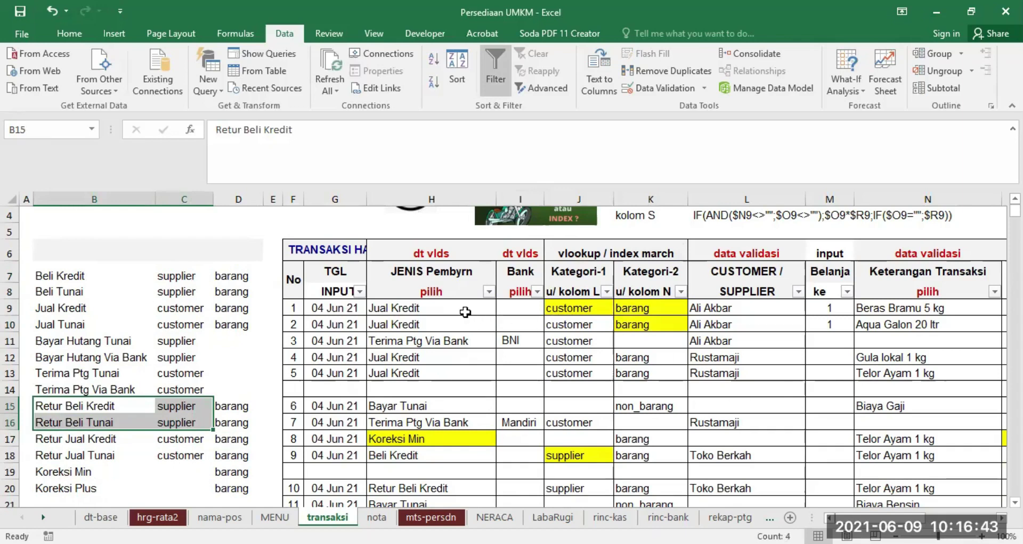
{"action": "left_click", "coordinate": [431, 307]}
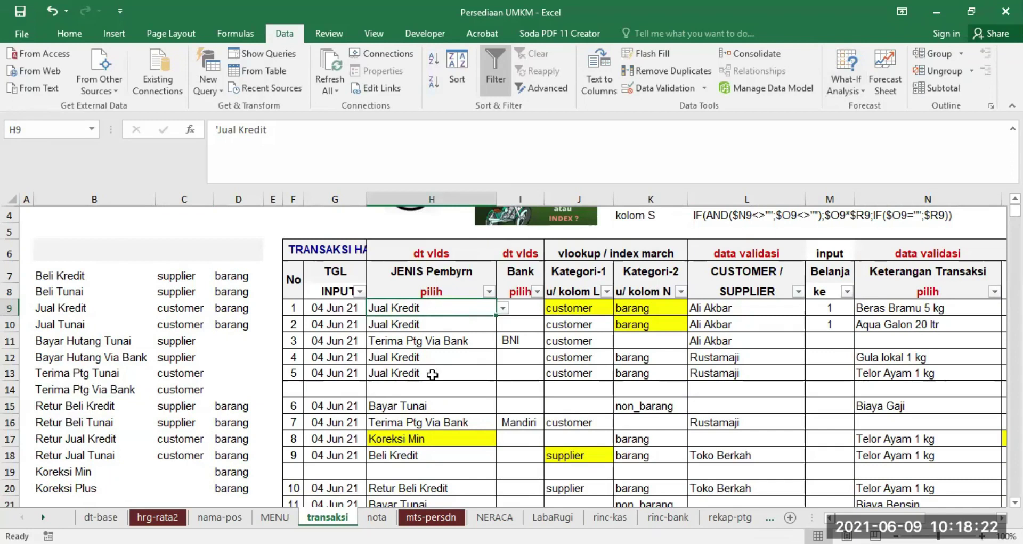
{"action": "key", "text": "Delete"}
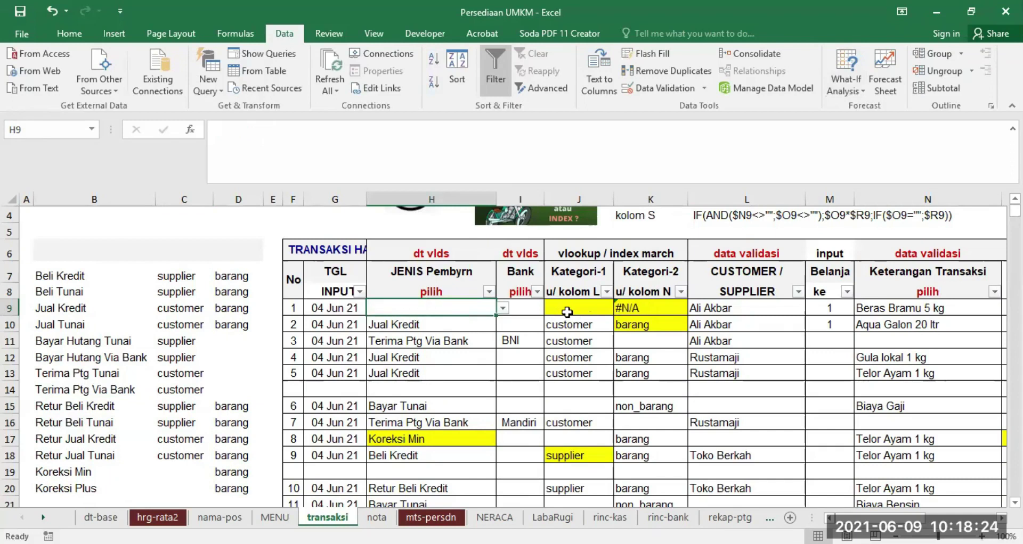
{"action": "left_click", "coordinate": [567, 312]}
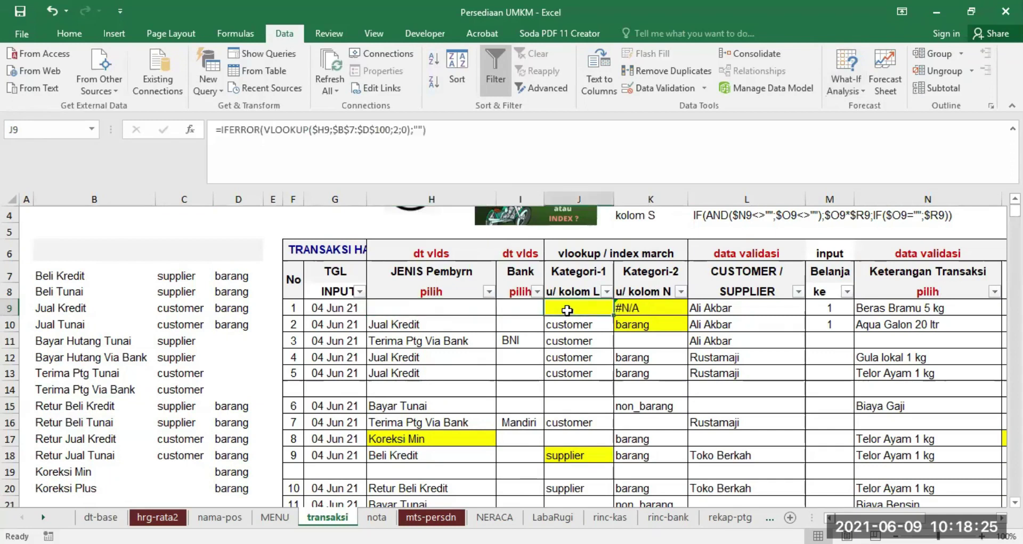
{"action": "left_click", "coordinate": [479, 304]}
{"action": "left_click", "coordinate": [503, 309]}
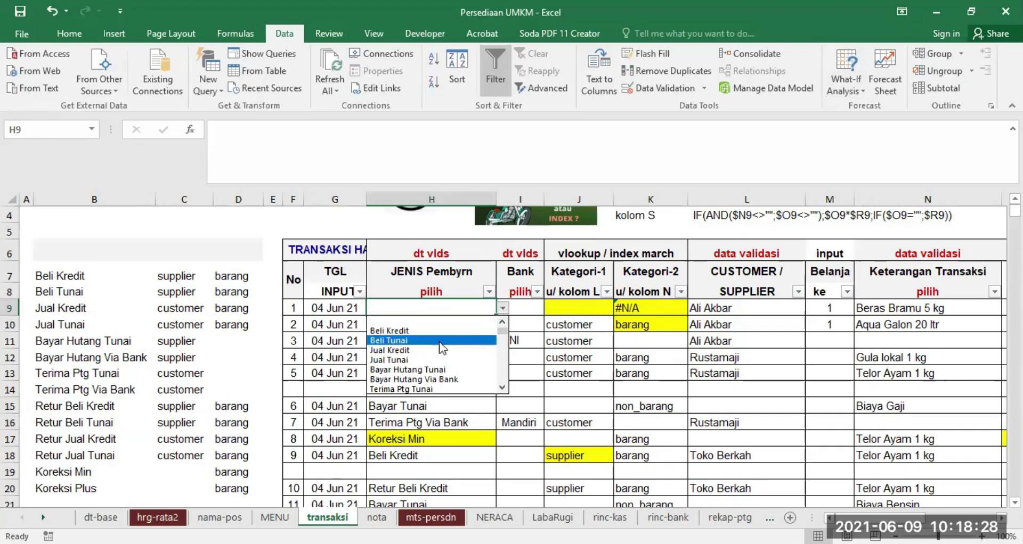
{"action": "key", "text": "Escape"}
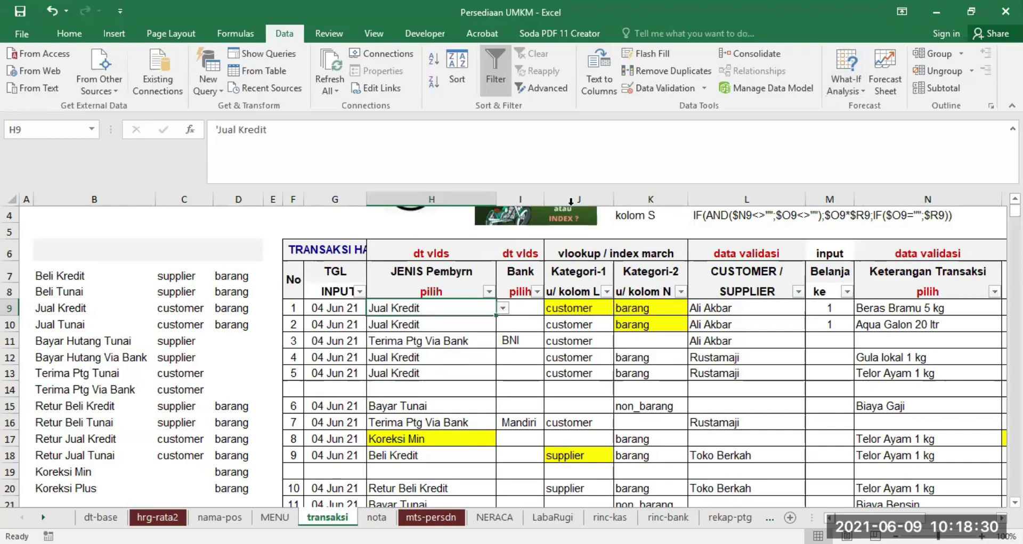
{"action": "left_click", "coordinate": [573, 202]}
{"action": "left_click", "coordinate": [569, 308]}
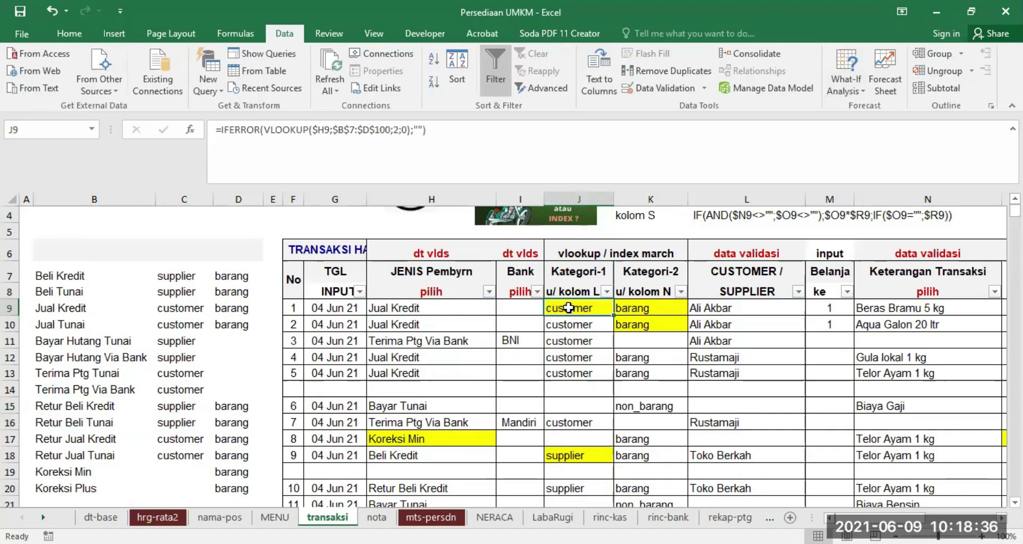
{"action": "left_click", "coordinate": [751, 308]}
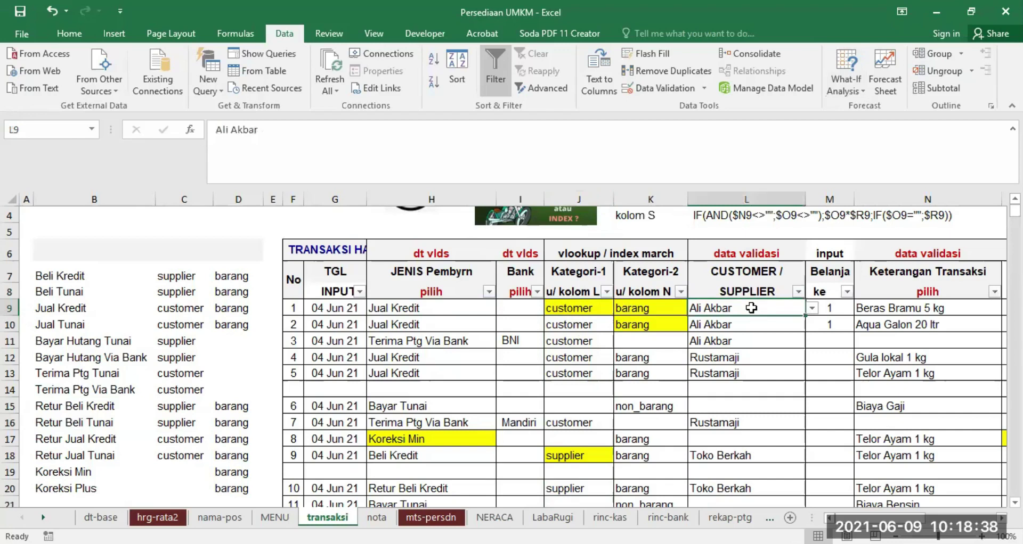
{"action": "left_click", "coordinate": [812, 309]}
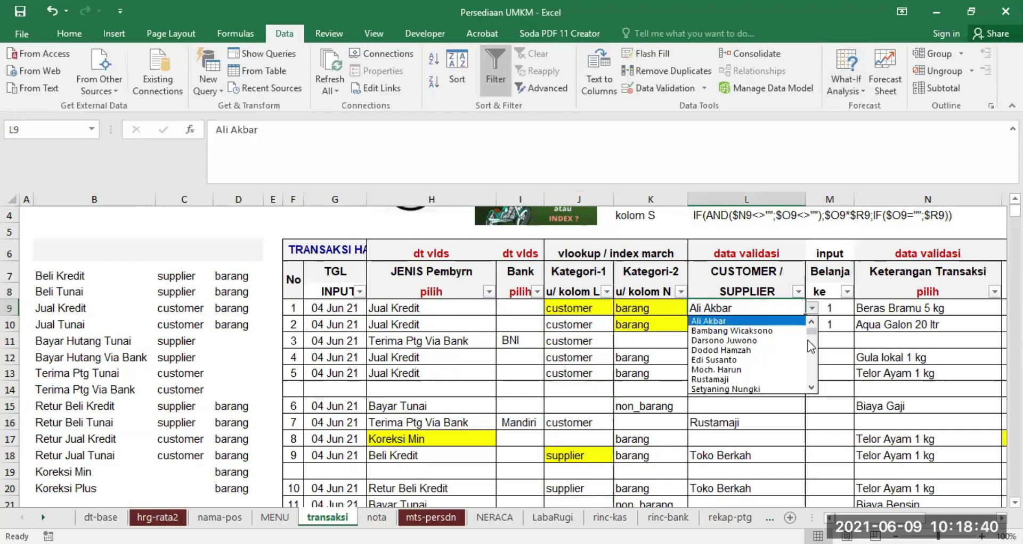
{"action": "scroll", "coordinate": [814, 330], "scroll_direction": "down", "scroll_amount": 1}
{"action": "scroll", "coordinate": [814, 318], "scroll_direction": "up", "scroll_amount": 1}
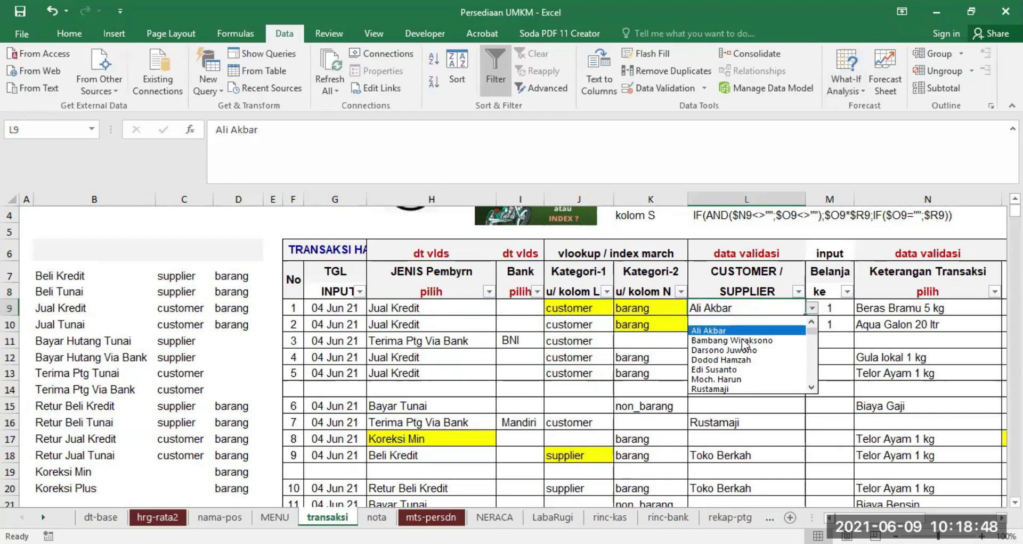
{"action": "left_click", "coordinate": [811, 389]}
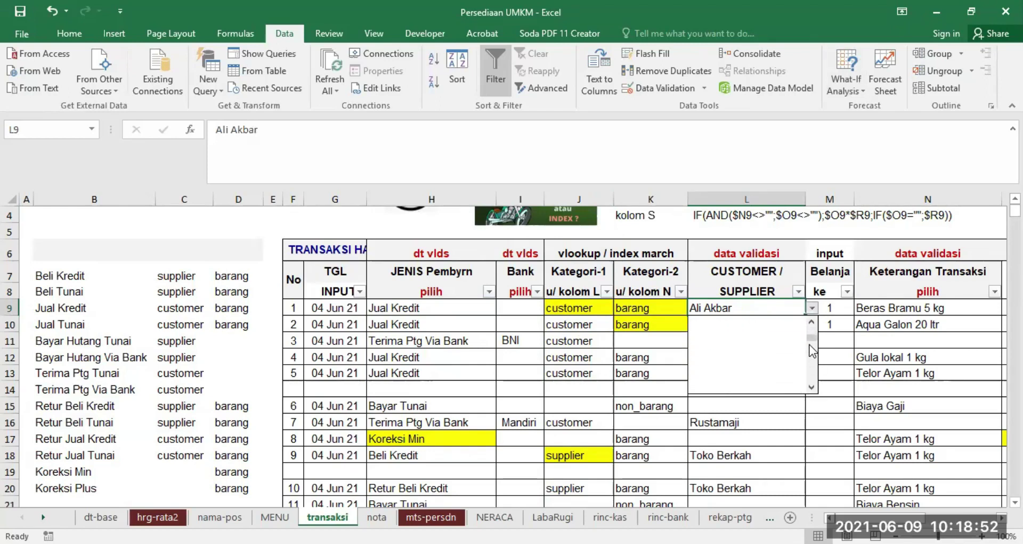
{"action": "left_click", "coordinate": [454, 309]}
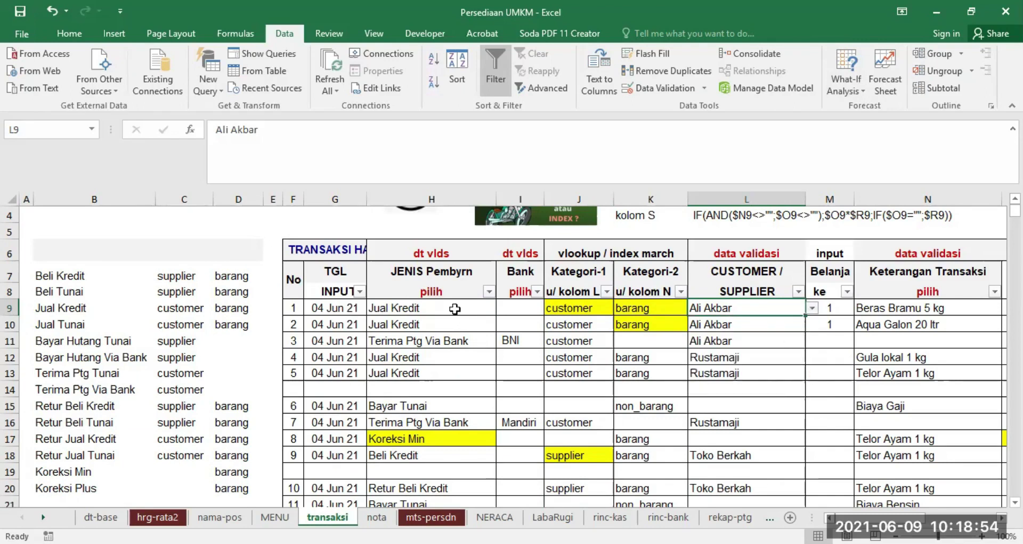
{"action": "left_click", "coordinate": [454, 309]}
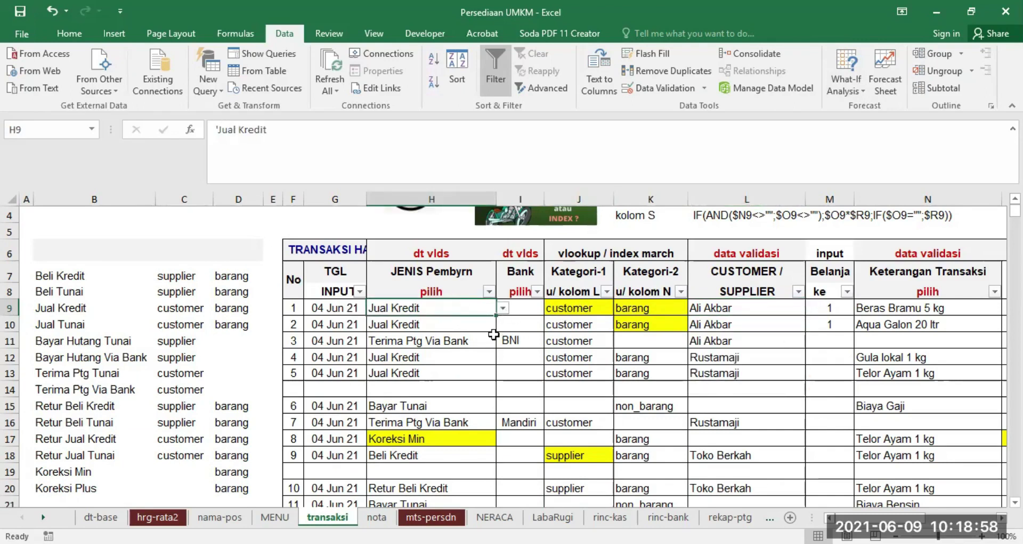
{"action": "left_click", "coordinate": [502, 308]}
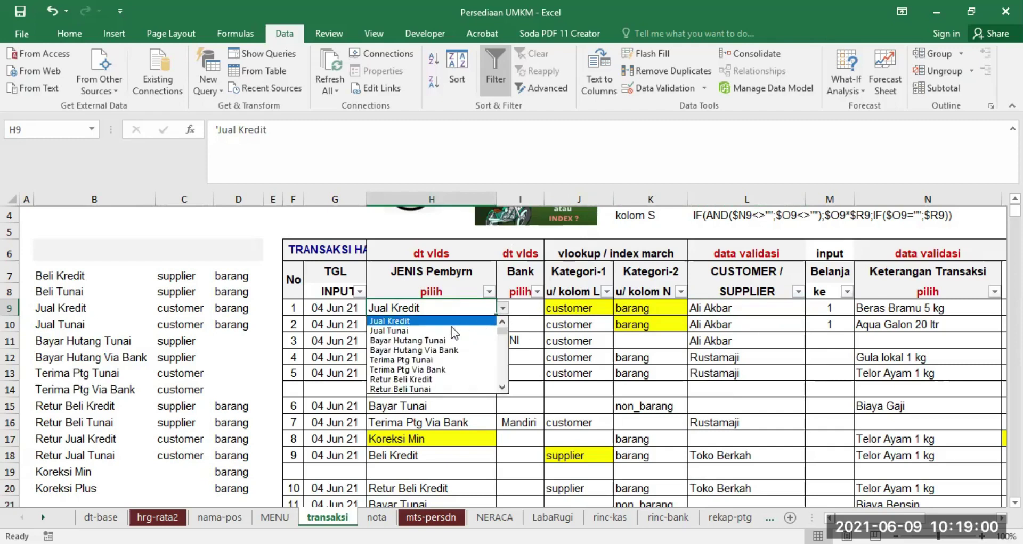
{"action": "left_click", "coordinate": [502, 321]}
{"action": "left_click", "coordinate": [501, 321]}
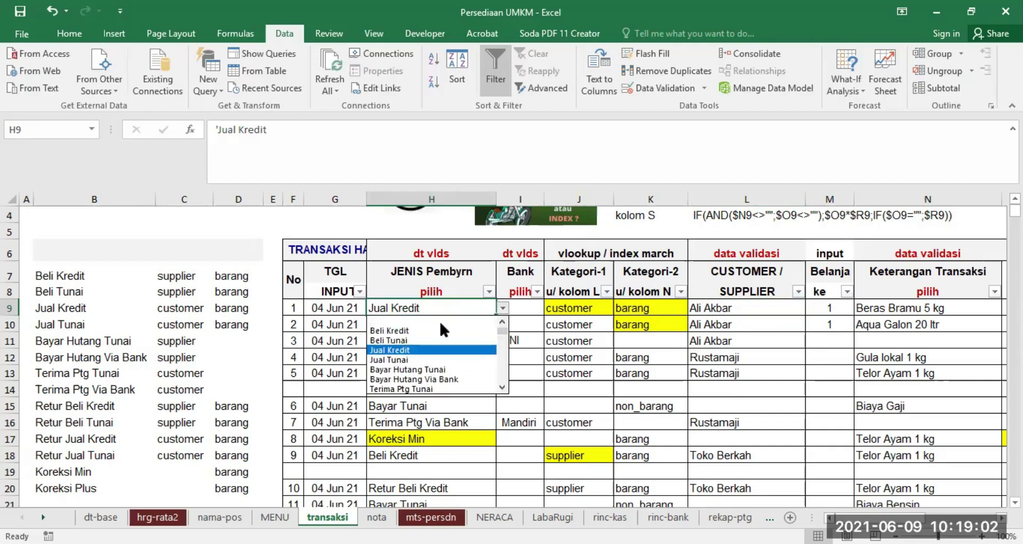
{"action": "left_click", "coordinate": [401, 331]}
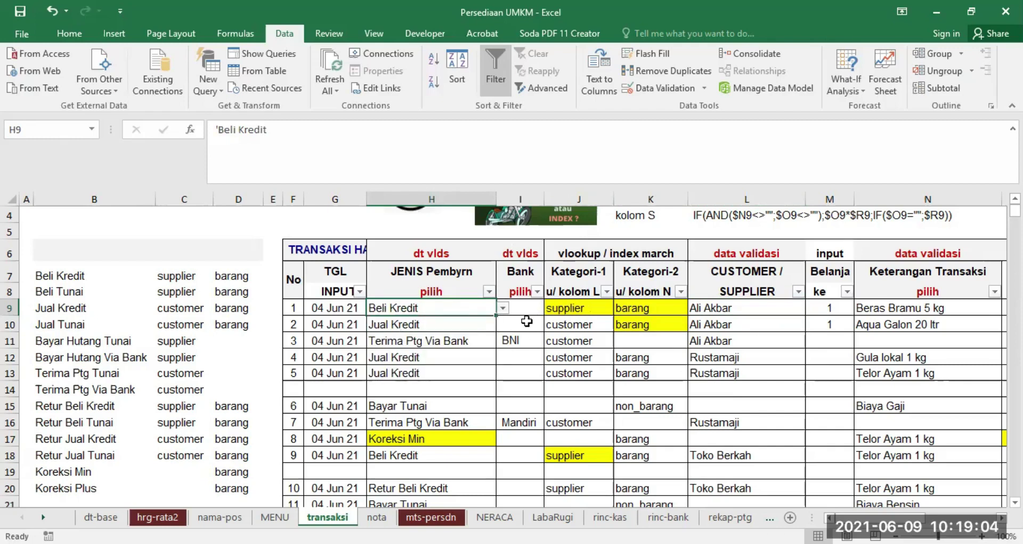
{"action": "left_click", "coordinate": [565, 308]}
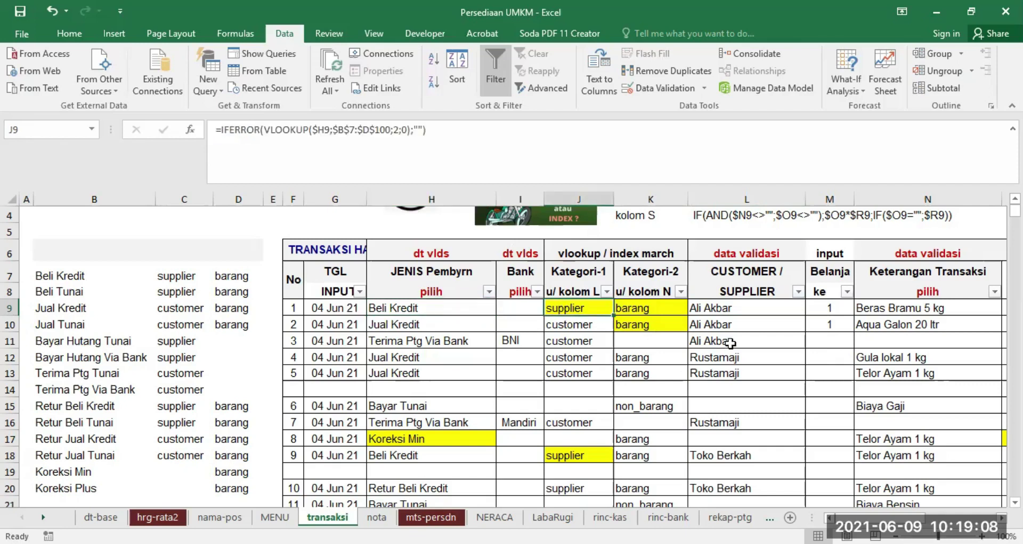
{"action": "left_click", "coordinate": [738, 308]}
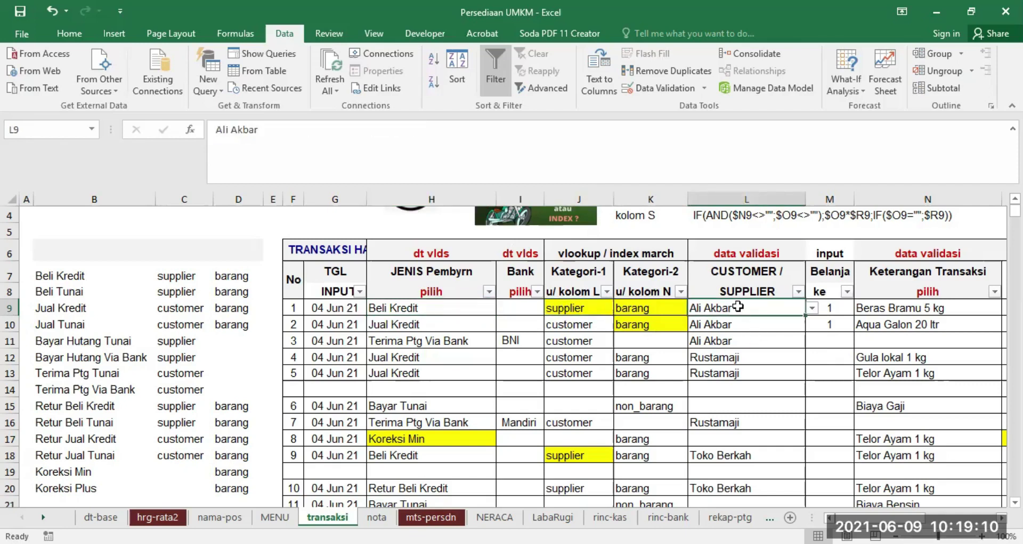
{"action": "left_click", "coordinate": [811, 309]}
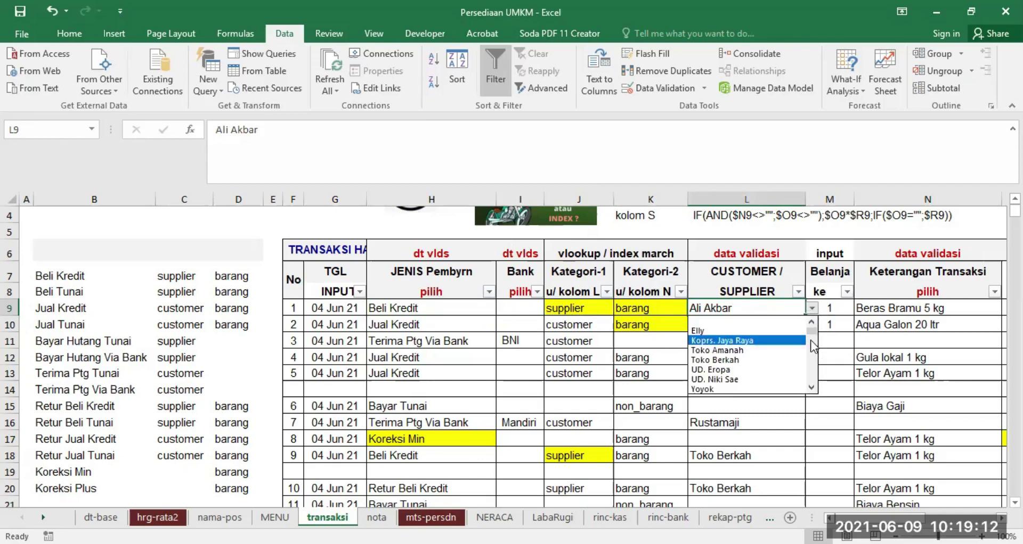
{"action": "scroll", "coordinate": [812, 385], "scroll_direction": "down", "scroll_amount": 1}
{"action": "scroll", "coordinate": [812, 385], "scroll_direction": "down", "scroll_amount": 2}
{"action": "scroll", "coordinate": [812, 384], "scroll_direction": "down", "scroll_amount": 2}
{"action": "scroll", "coordinate": [812, 383], "scroll_direction": "down", "scroll_amount": 2}
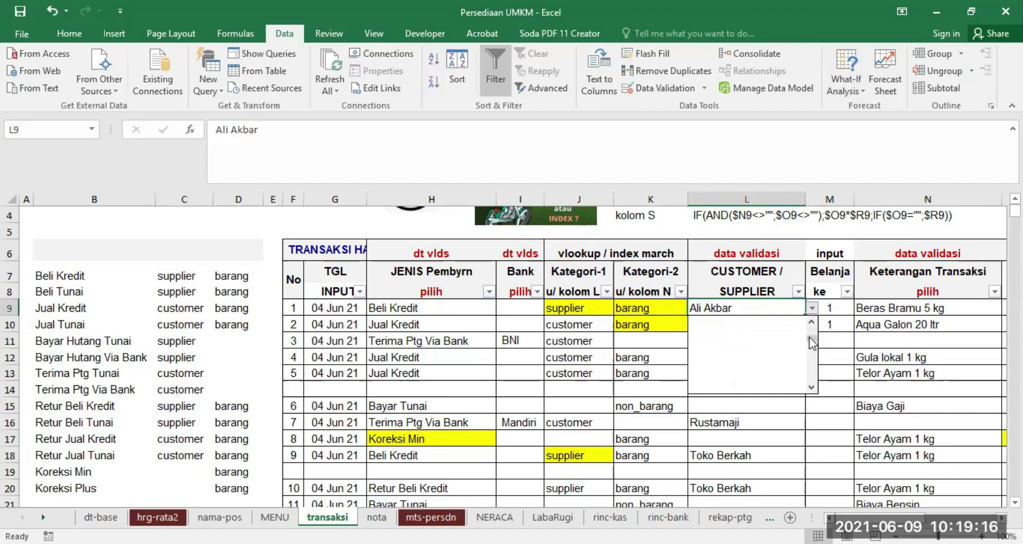
{"action": "scroll", "coordinate": [804, 322], "scroll_direction": "up", "scroll_amount": 5}
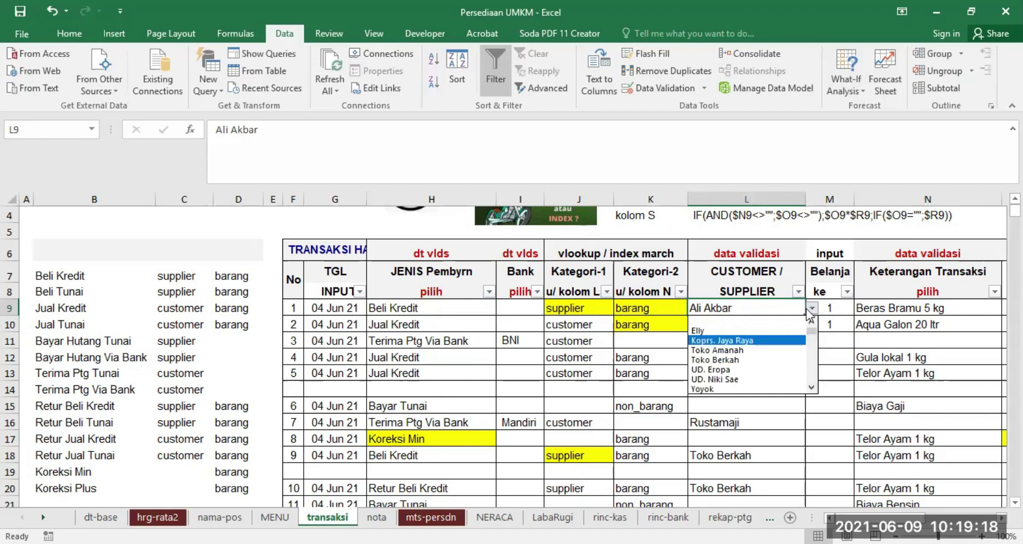
{"action": "left_click", "coordinate": [749, 309]}
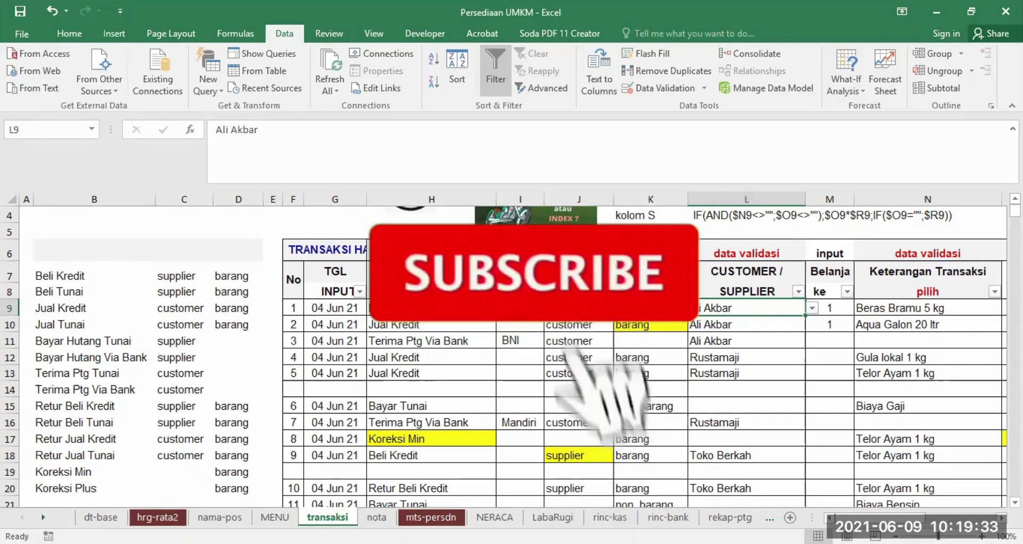
Step: Set H9's payment type to Bayar Hutang Tunai and view L9's name choices
{"action": "left_click", "coordinate": [431, 308]}
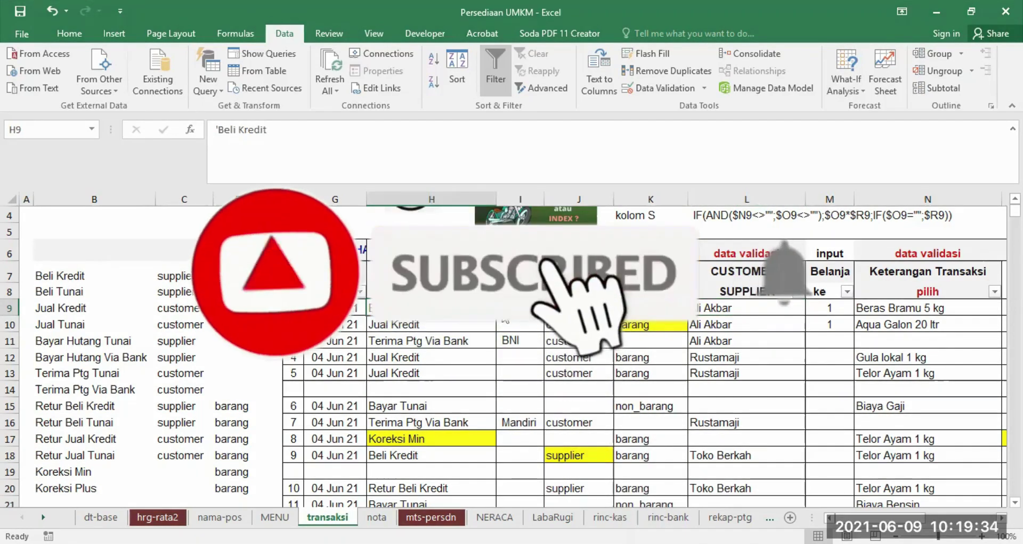
{"action": "left_click", "coordinate": [503, 308]}
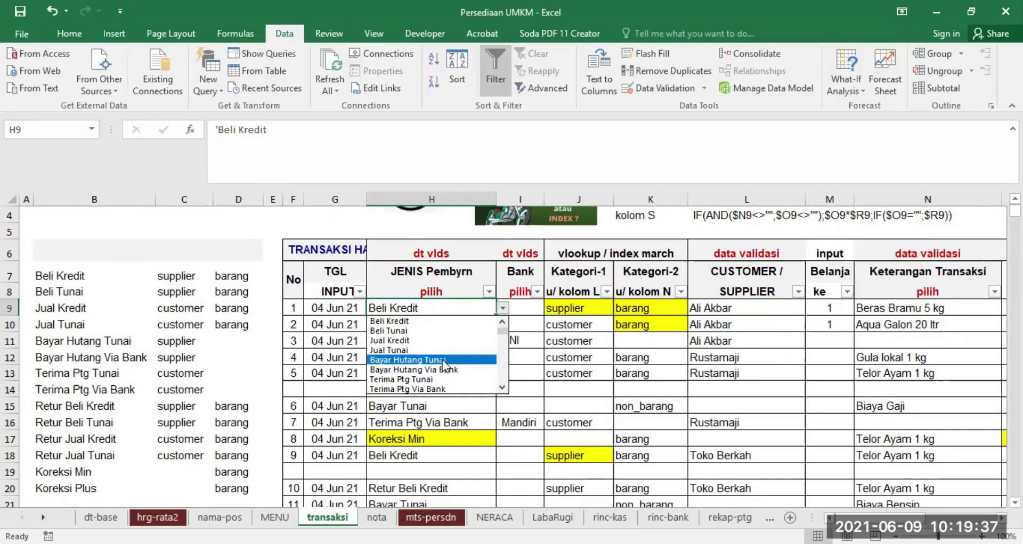
{"action": "left_click", "coordinate": [433, 360]}
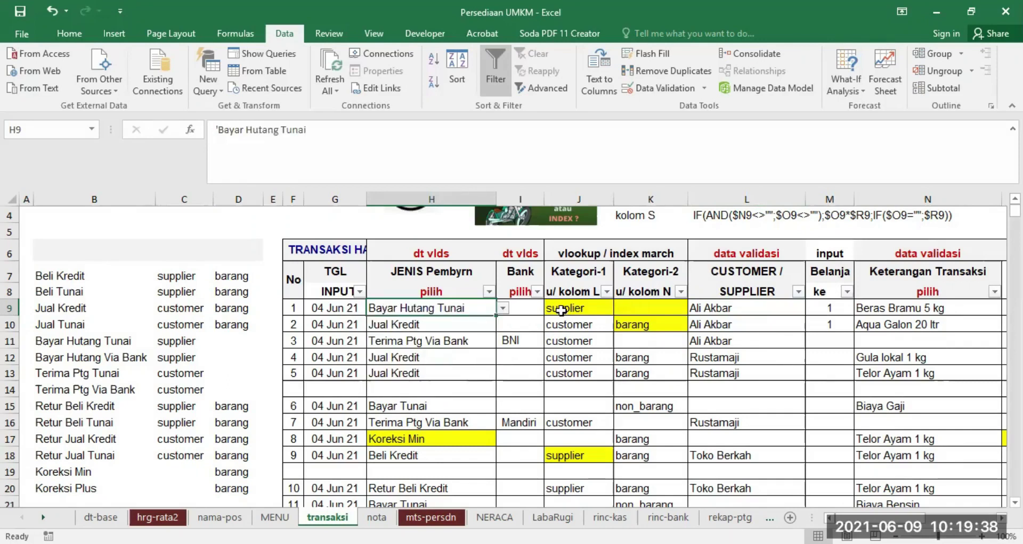
{"action": "left_click", "coordinate": [770, 309]}
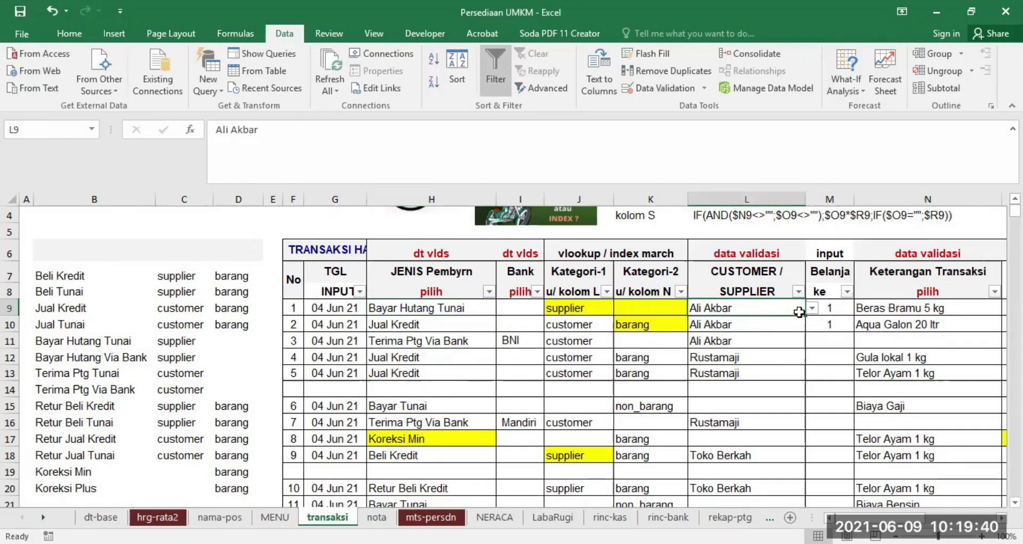
{"action": "left_click", "coordinate": [811, 309]}
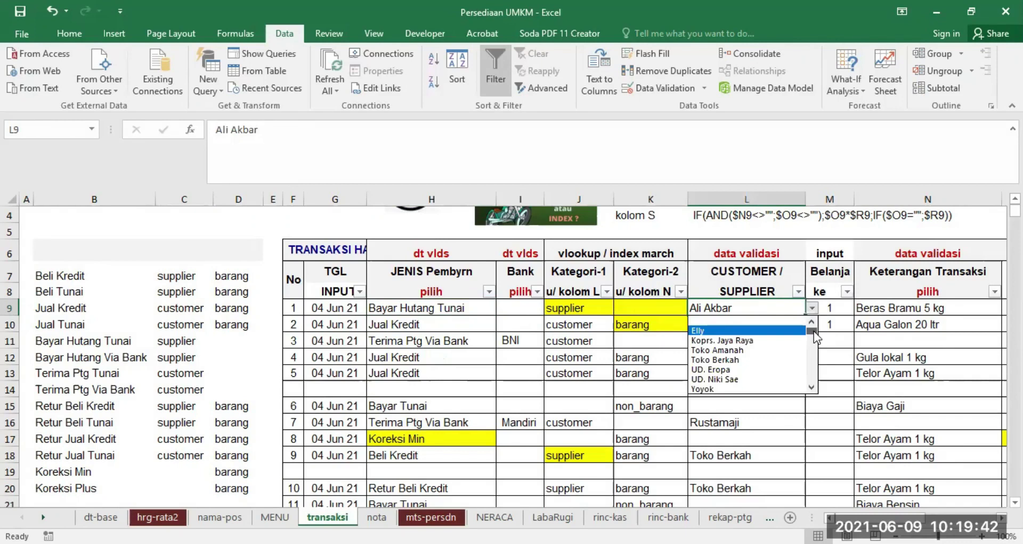
{"action": "left_click_drag", "start_coordinate": [812, 331], "coordinate": [806, 340]}
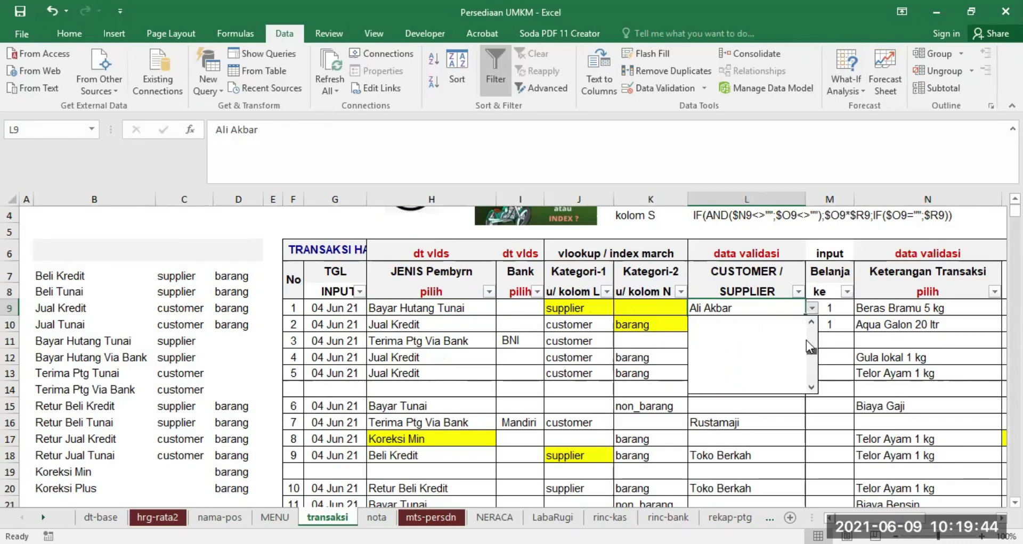
{"action": "left_click", "coordinate": [462, 307]}
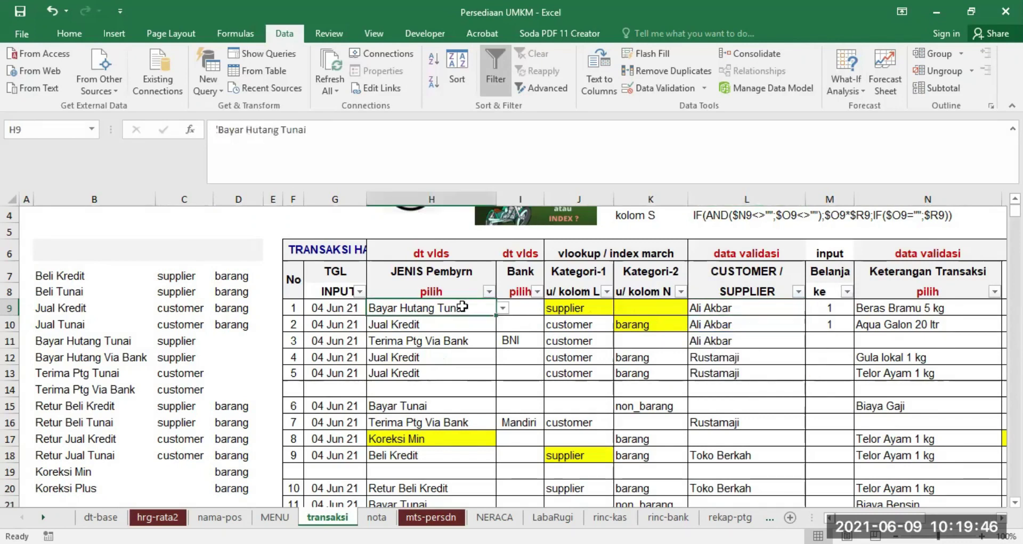
Step: Change H9 to Terima Ptg Via Bank, review J9 and L9, then list dt-base's defined names
{"action": "left_click", "coordinate": [502, 309]}
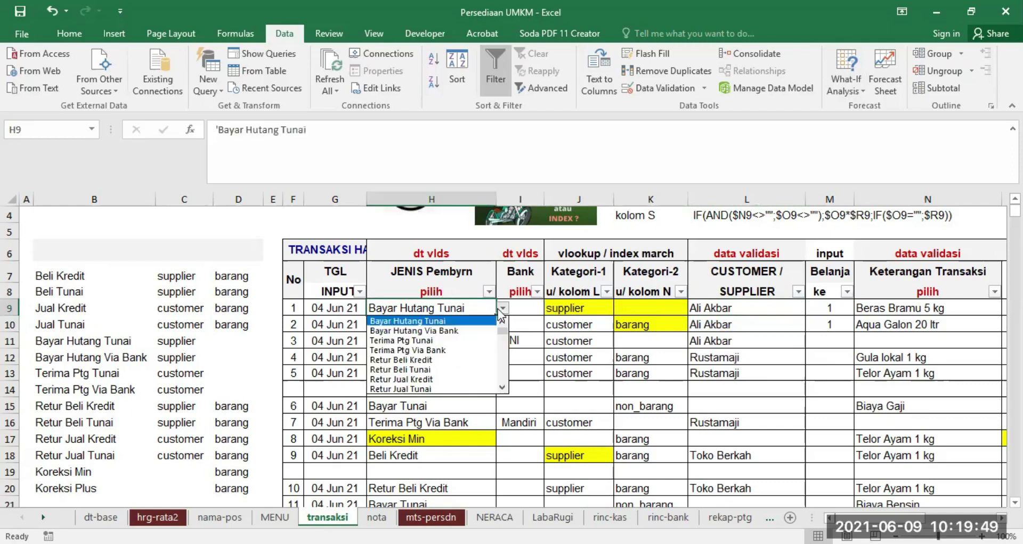
{"action": "left_click", "coordinate": [446, 351]}
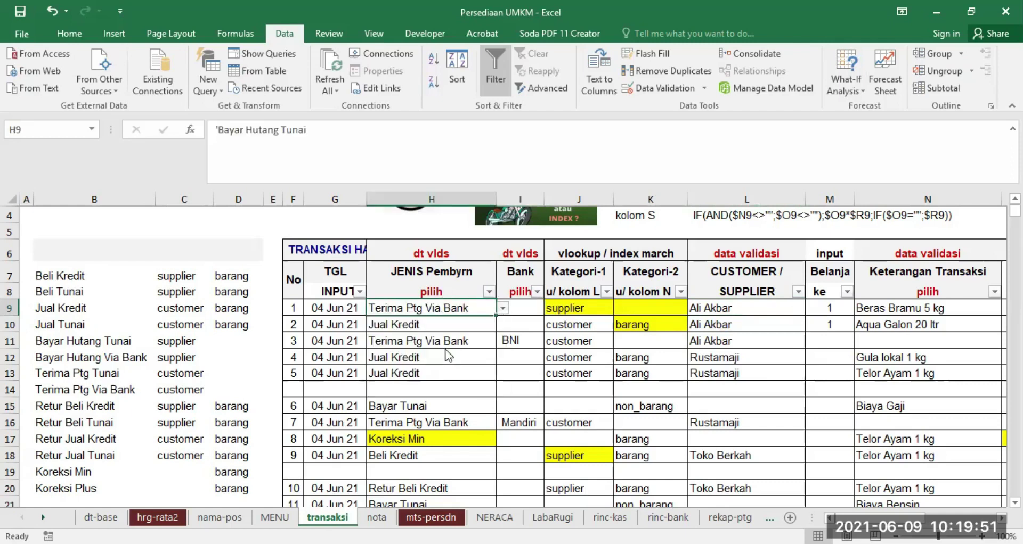
{"action": "left_click", "coordinate": [565, 308]}
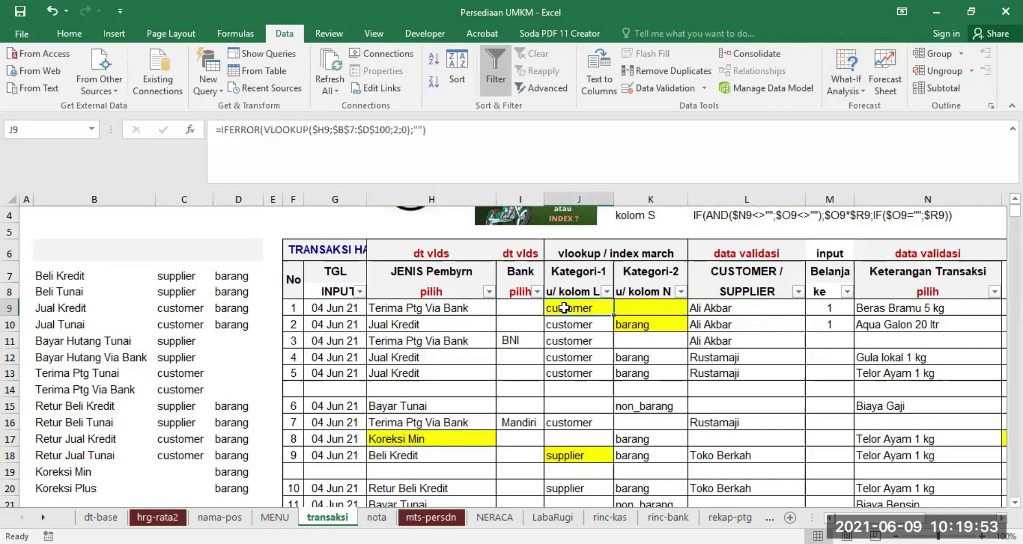
{"action": "left_click", "coordinate": [756, 309]}
{"action": "left_click", "coordinate": [812, 308]}
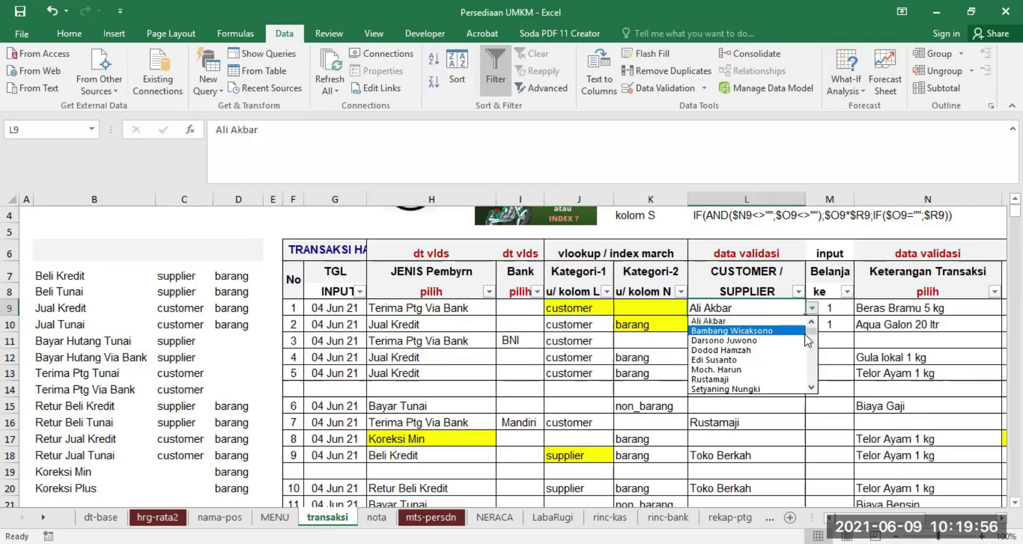
{"action": "left_click_drag", "start_coordinate": [811, 330], "coordinate": [822, 371]}
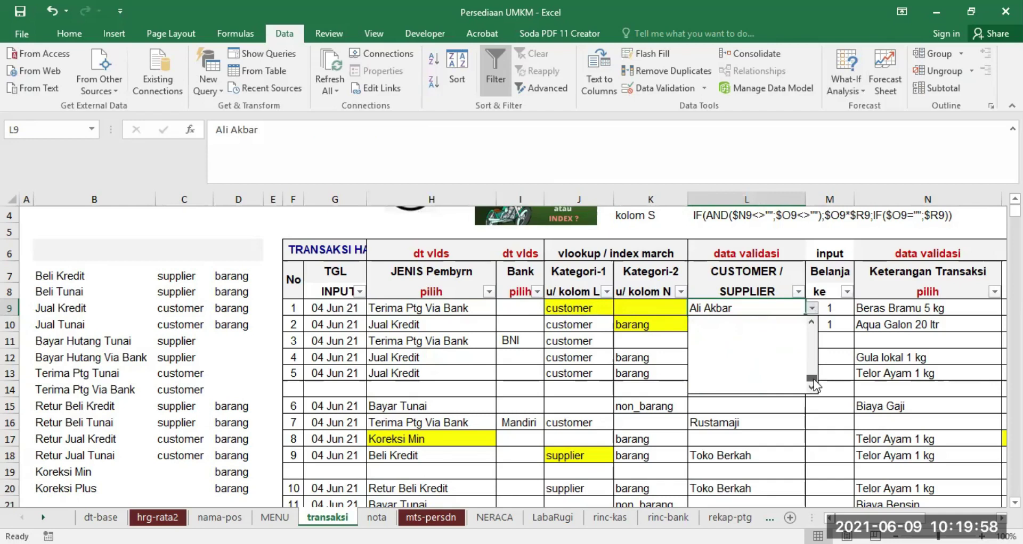
{"action": "left_click", "coordinate": [736, 311]}
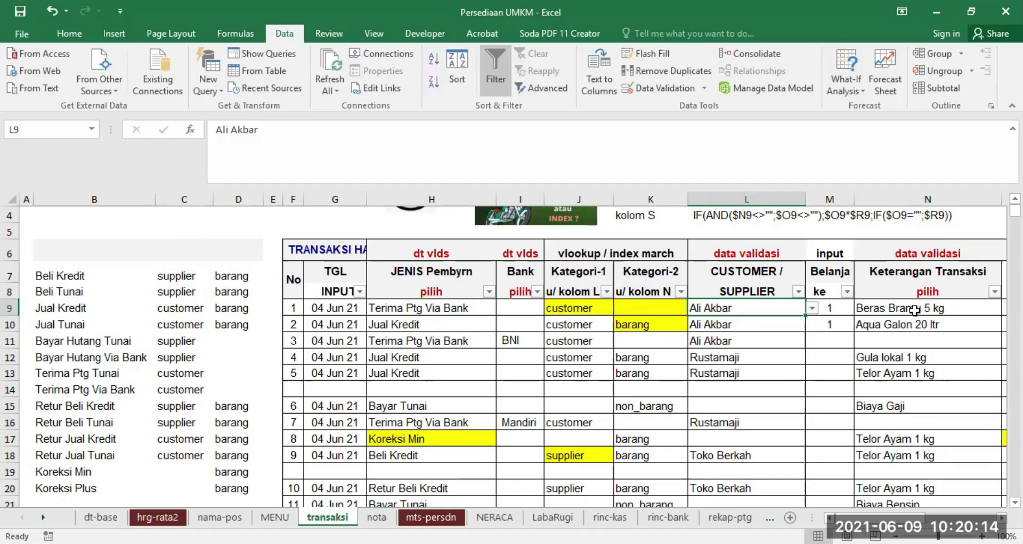
{"action": "left_click", "coordinate": [101, 518]}
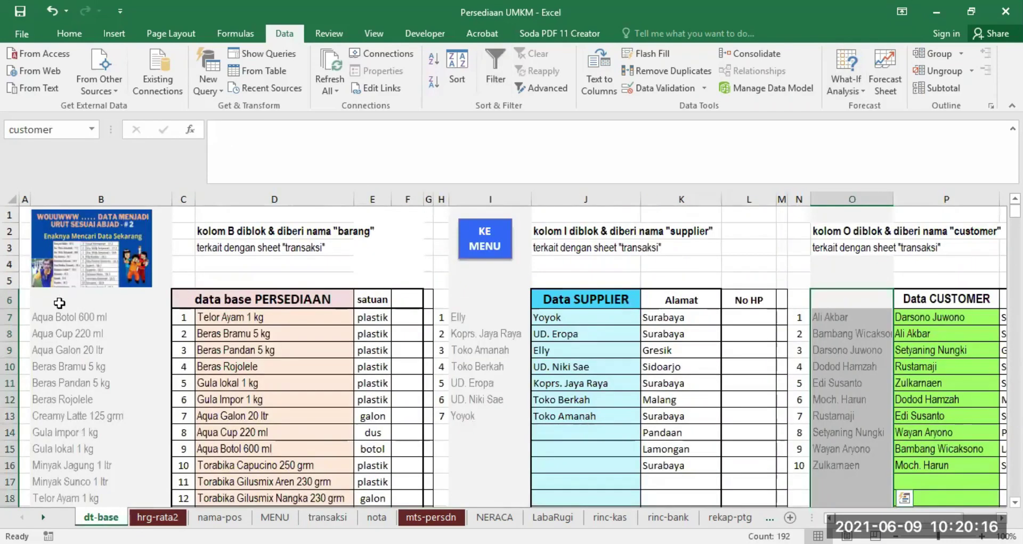
{"action": "left_click", "coordinate": [95, 128]}
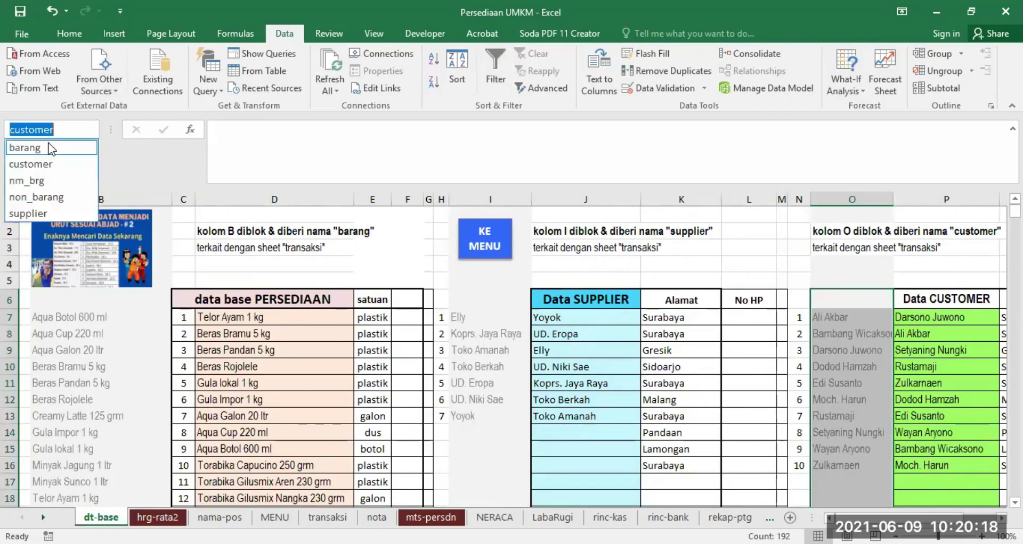
Step: Check the barang and supplier named ranges on dt-base, returning to transaksi after each
{"action": "left_click", "coordinate": [26, 148]}
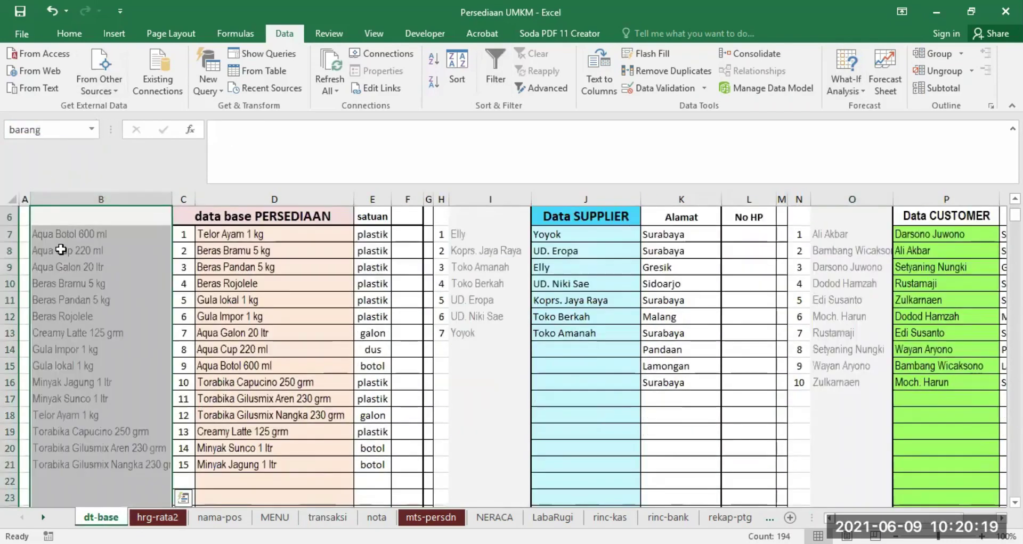
{"action": "left_click", "coordinate": [329, 518]}
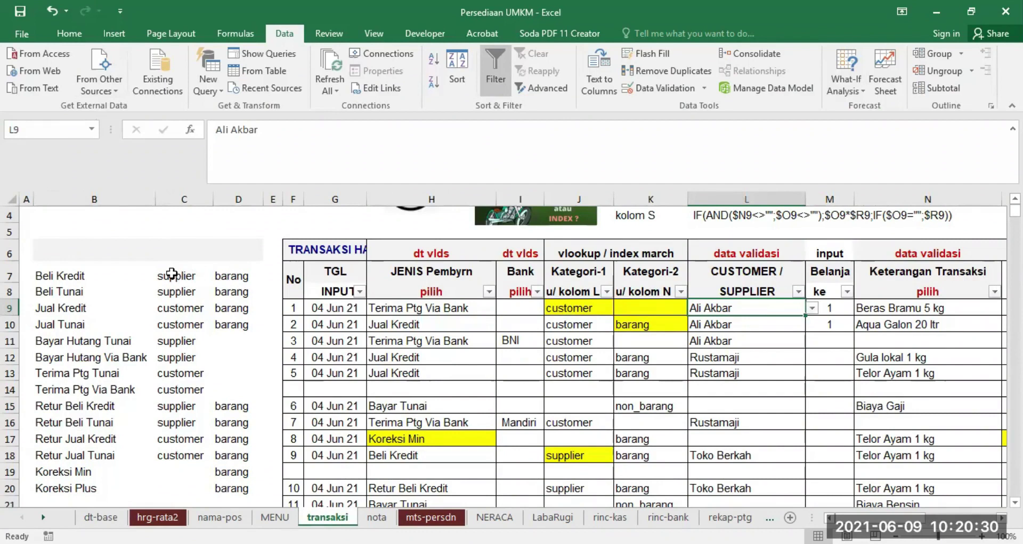
{"action": "left_click", "coordinate": [99, 511]}
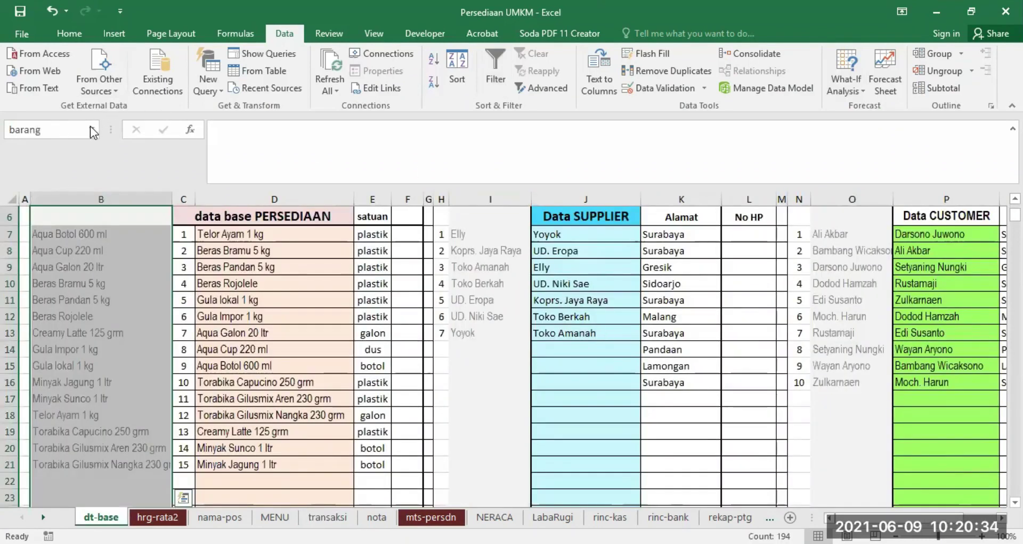
{"action": "left_click", "coordinate": [92, 129]}
{"action": "left_click", "coordinate": [51, 215]}
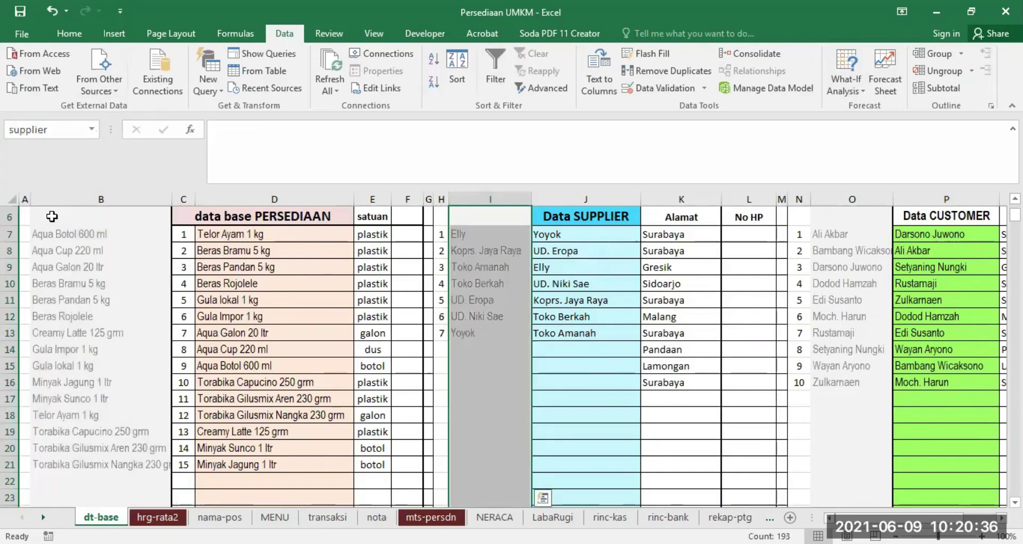
{"action": "left_click", "coordinate": [327, 518]}
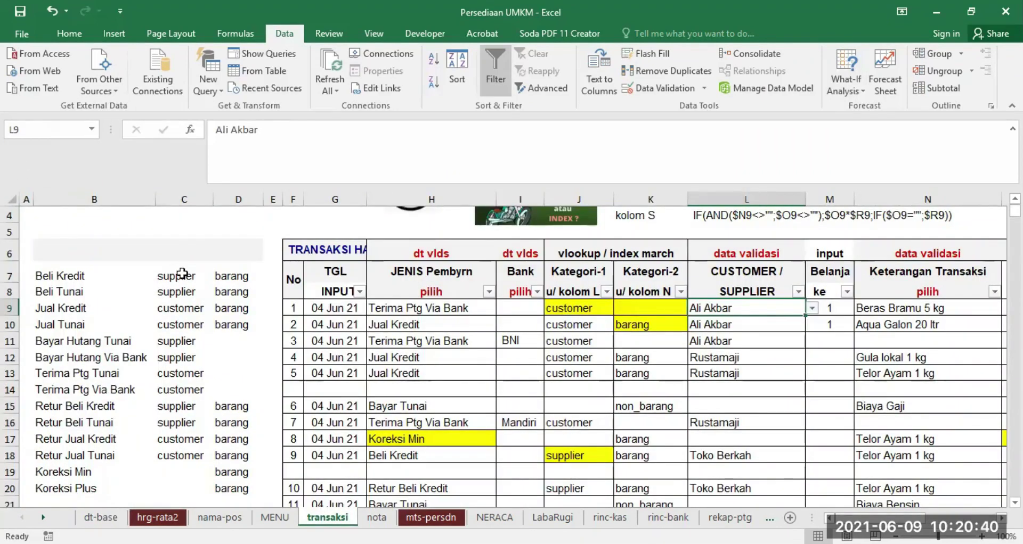
Step: Remove a 'p' from C7 so it reads 'suplier', then check H18, B7 and L18
{"action": "left_click", "coordinate": [186, 275]}
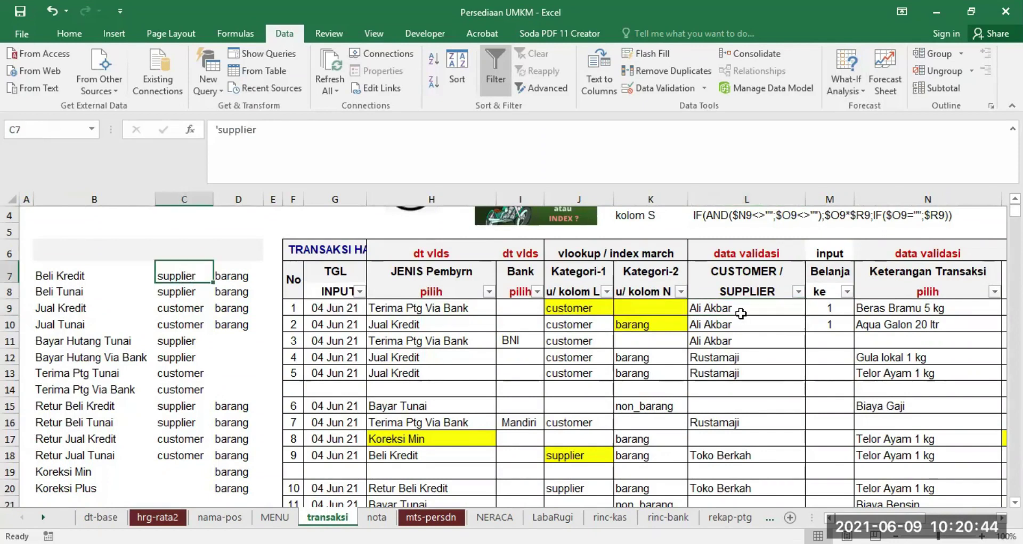
{"action": "left_click", "coordinate": [238, 130]}
{"action": "left_click", "coordinate": [238, 129]}
{"action": "key", "text": "BackSpace"}
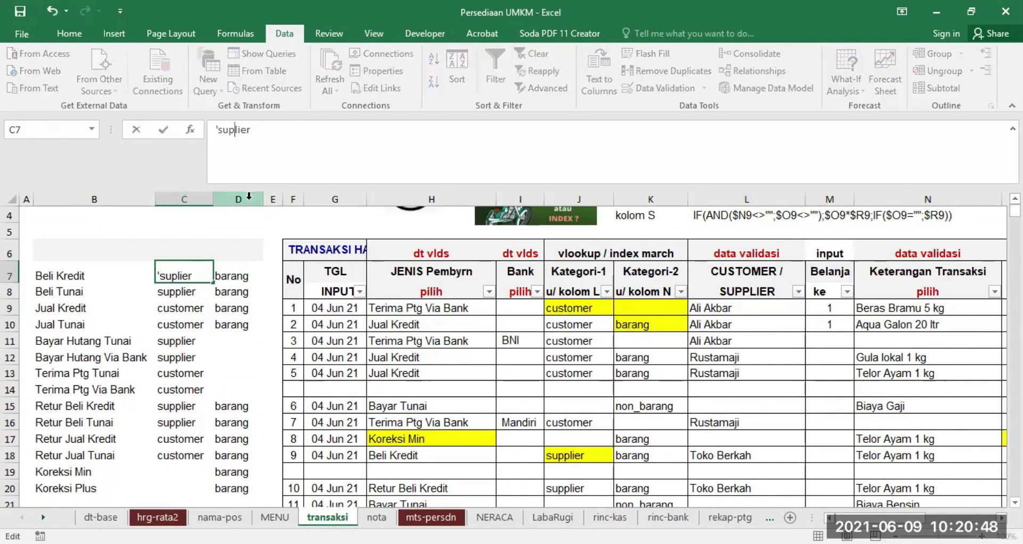
{"action": "key", "text": "Return"}
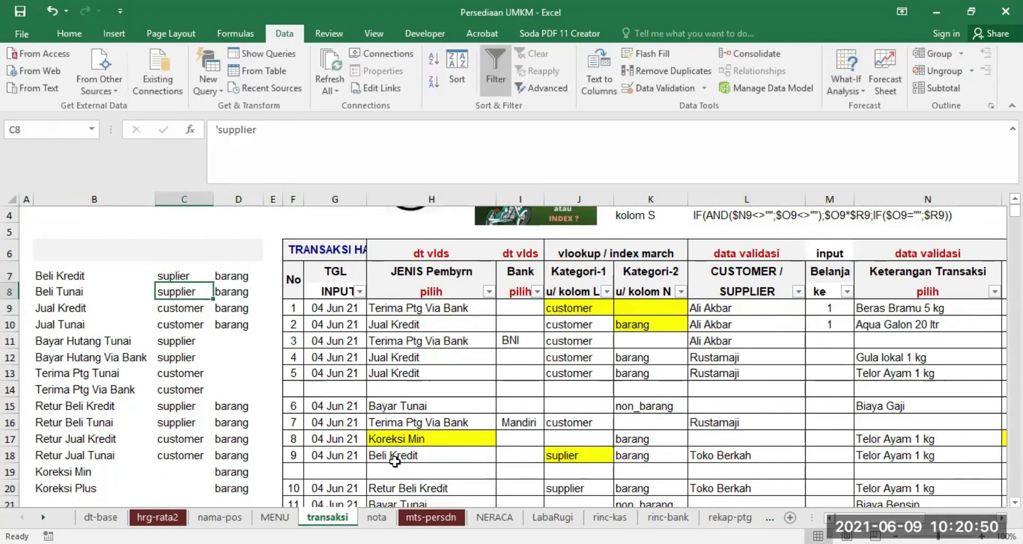
{"action": "left_click", "coordinate": [388, 455]}
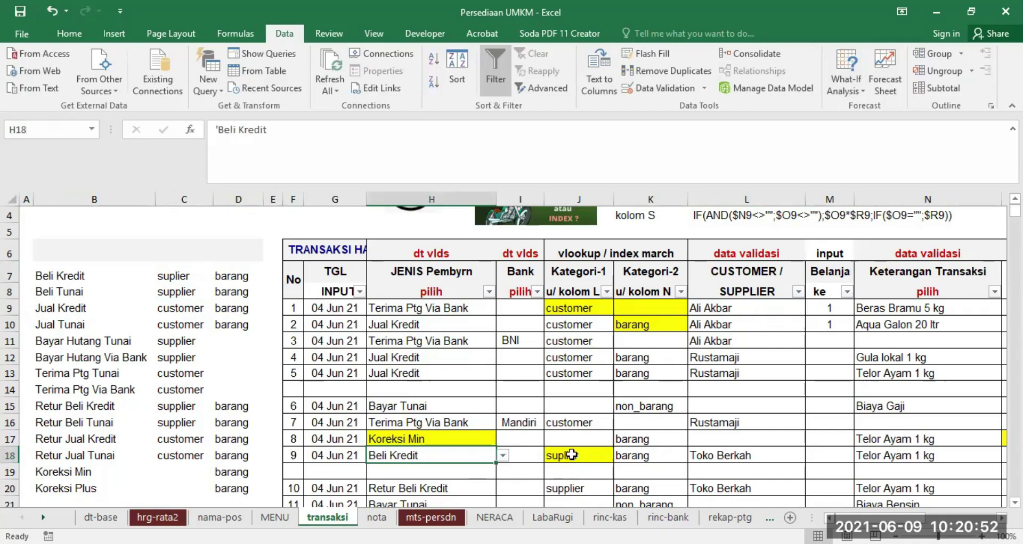
{"action": "left_click", "coordinate": [52, 277]}
{"action": "left_click", "coordinate": [173, 280]}
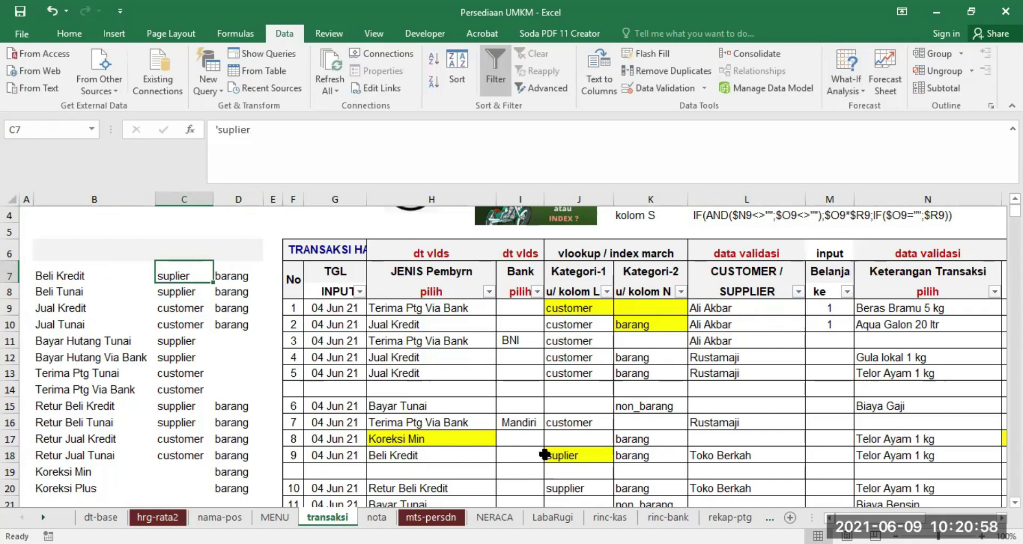
{"action": "left_click", "coordinate": [771, 450]}
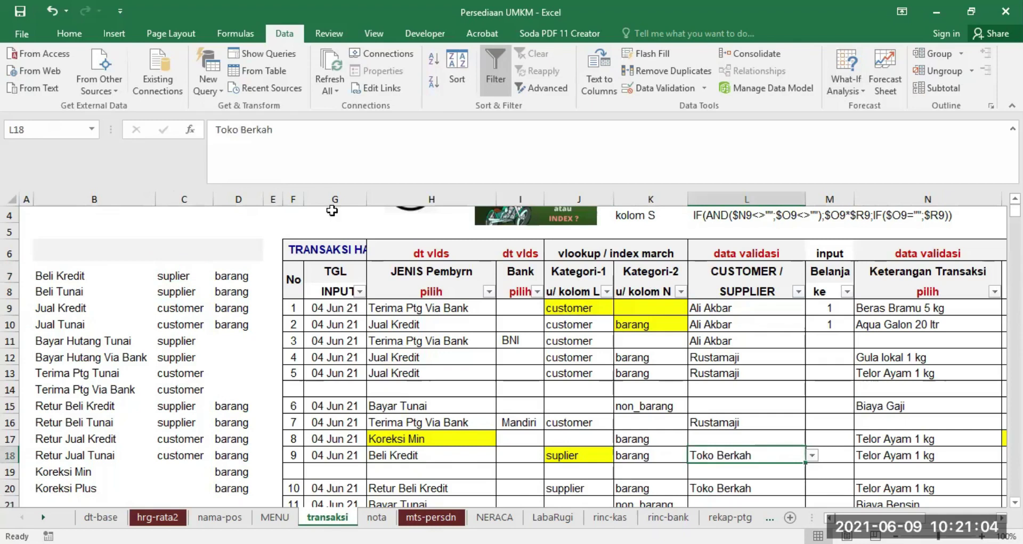
Step: Correct C7's category back to 'supplier'
{"action": "left_click", "coordinate": [179, 276]}
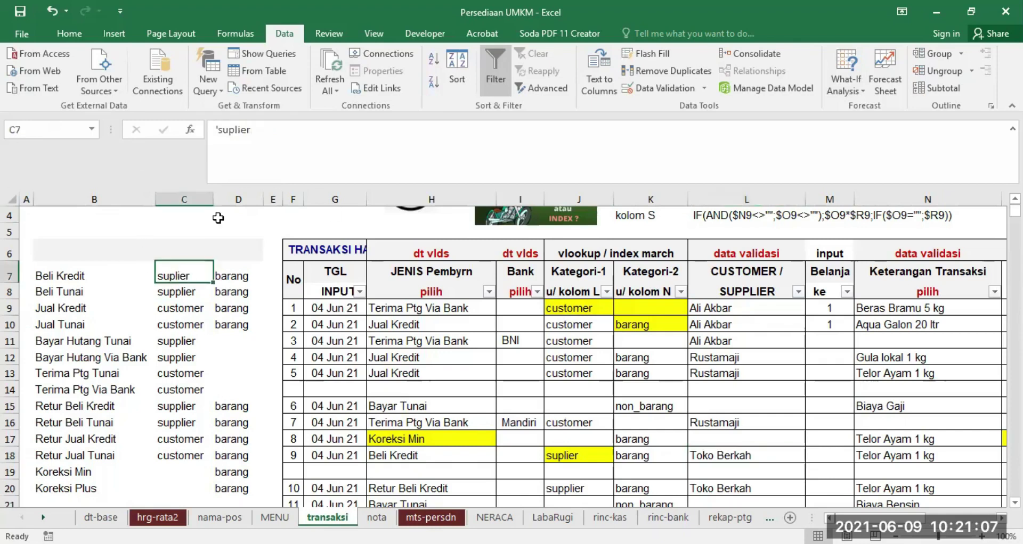
{"action": "left_click", "coordinate": [235, 130]}
{"action": "type", "text": "p"}
{"action": "key", "text": "Return"}
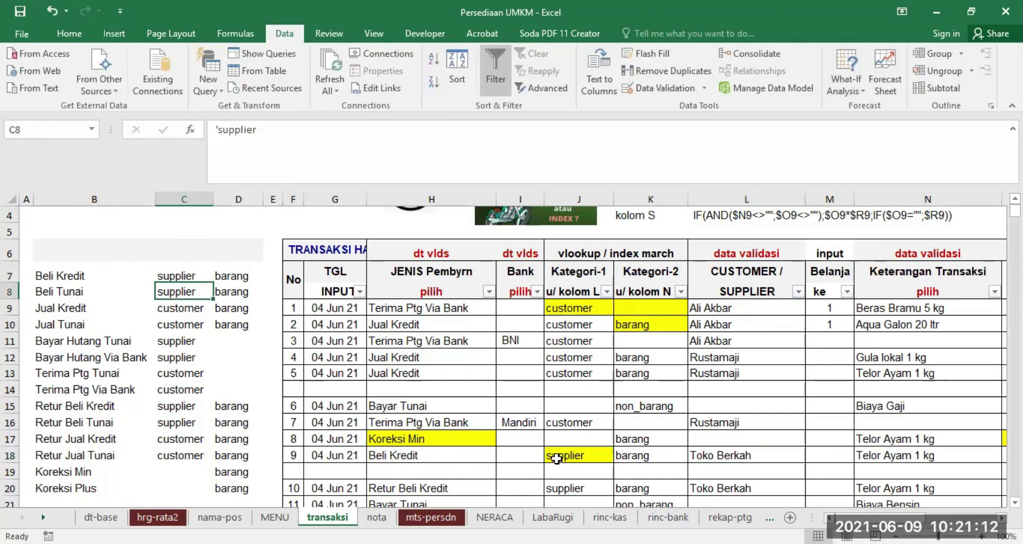
Step: Review L18's allowed supplier names, leaving Toko Berkah unchanged
{"action": "left_click", "coordinate": [797, 457]}
{"action": "left_click", "coordinate": [812, 455]}
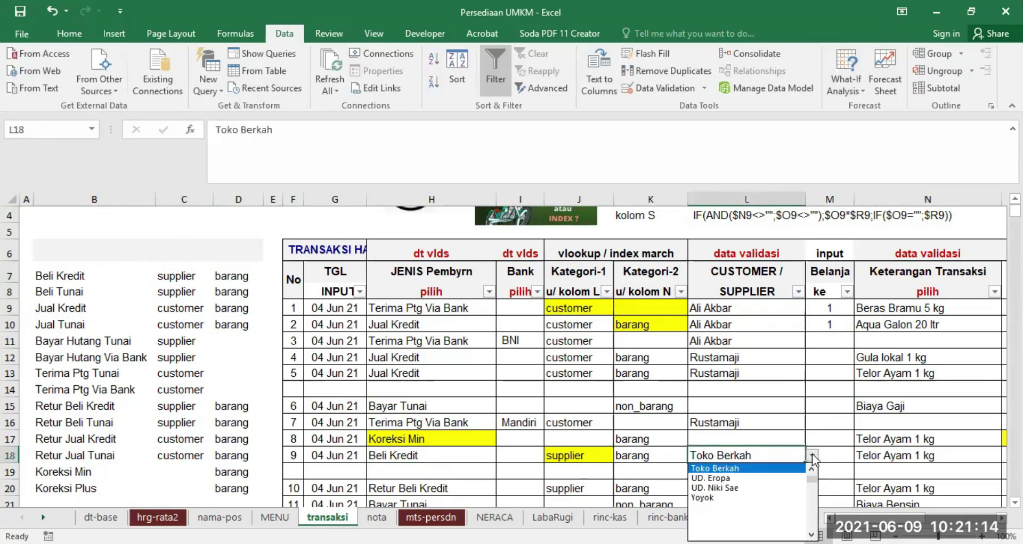
{"action": "left_click", "coordinate": [811, 470]}
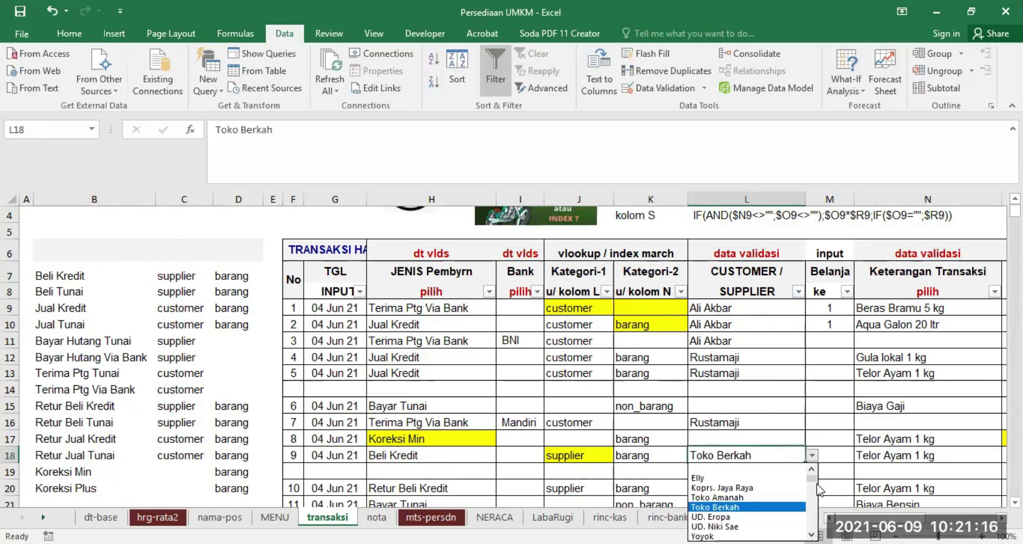
{"action": "left_click", "coordinate": [765, 454]}
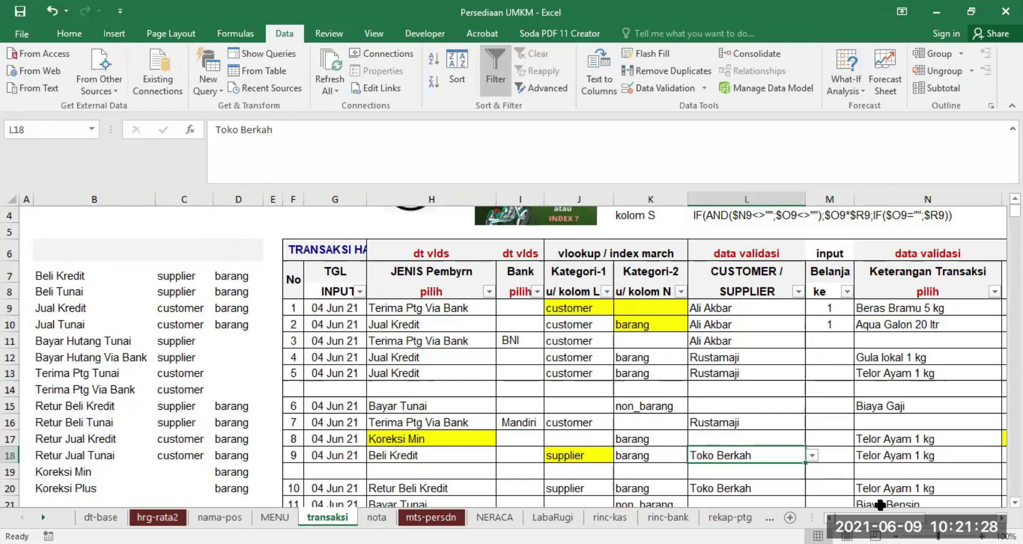
Step: Set transaction 1's payment type in H9 to Jual Kredit
{"action": "left_click_drag", "start_coordinate": [868, 519], "coordinate": [888, 519]}
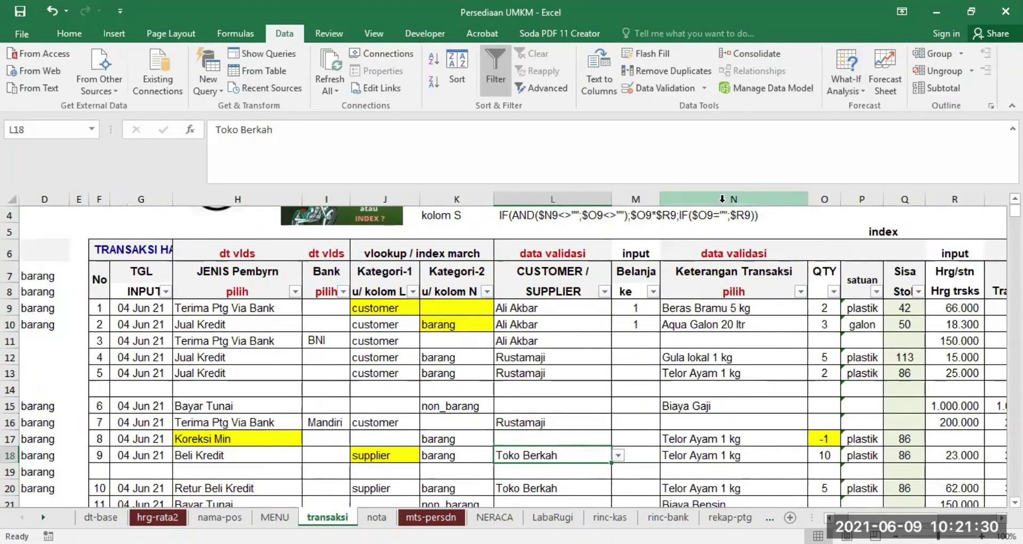
{"action": "left_click", "coordinate": [774, 307]}
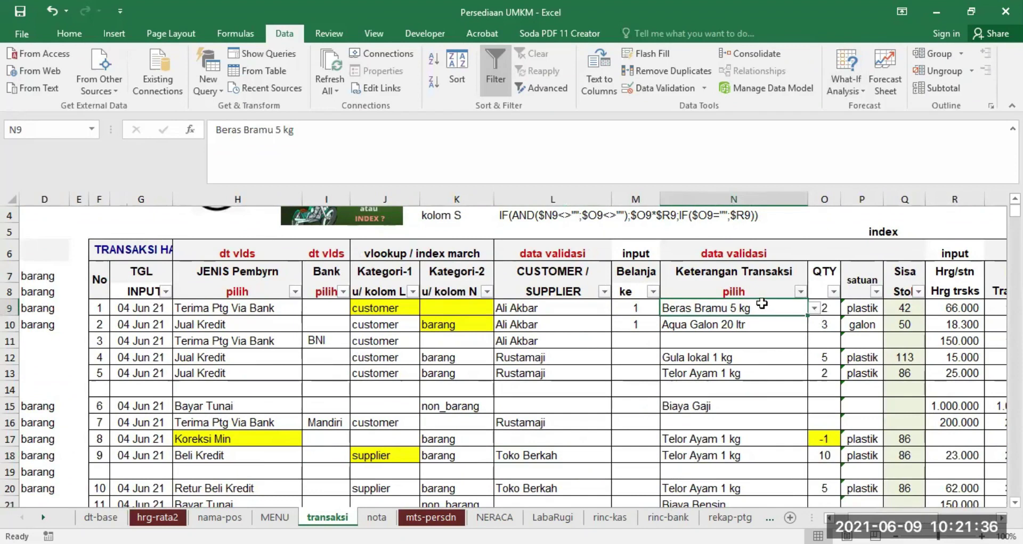
{"action": "left_click", "coordinate": [270, 308]}
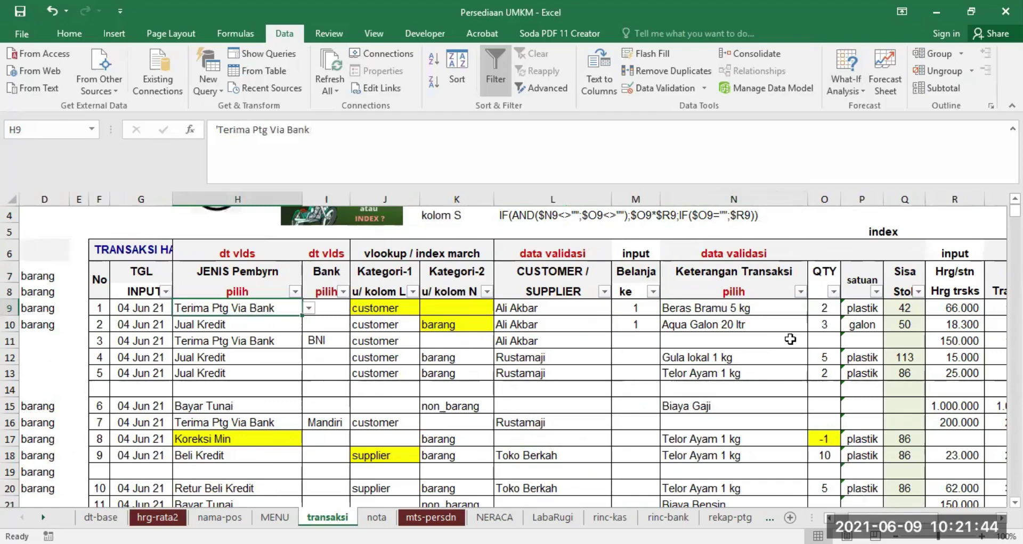
{"action": "left_click", "coordinate": [763, 311]}
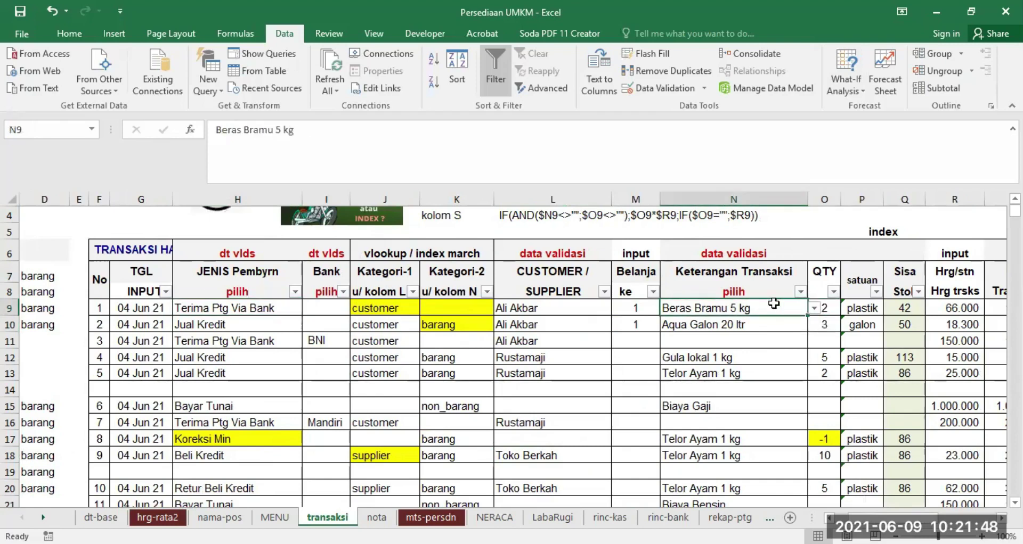
{"action": "left_click", "coordinate": [257, 308]}
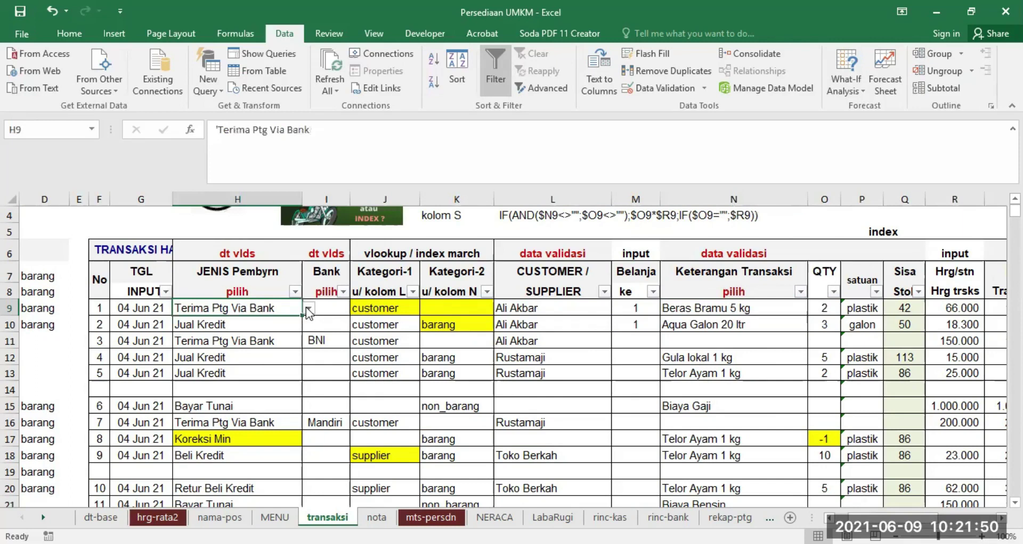
{"action": "left_click", "coordinate": [308, 309]}
{"action": "scroll", "coordinate": [308, 327], "scroll_direction": "up", "scroll_amount": 3}
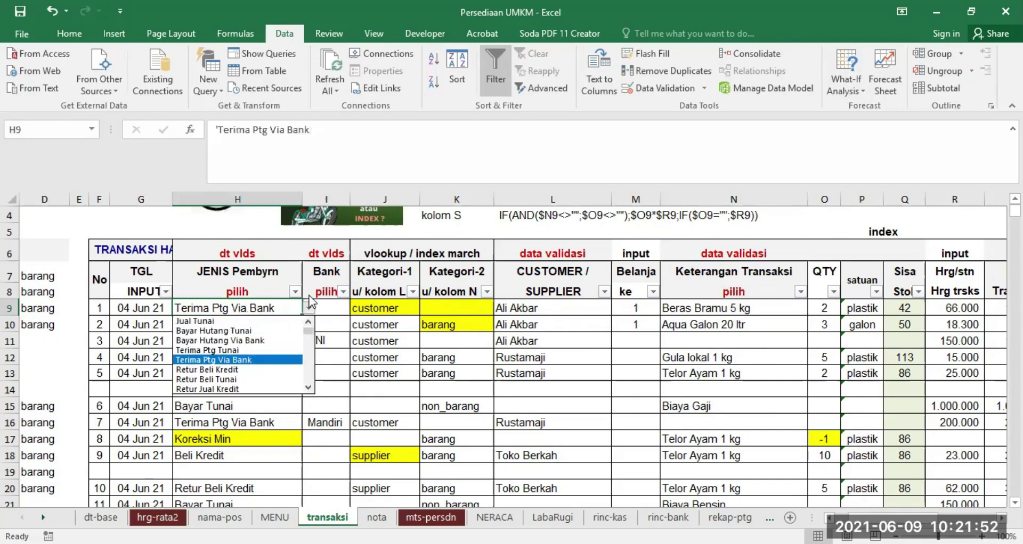
{"action": "left_click", "coordinate": [307, 320]}
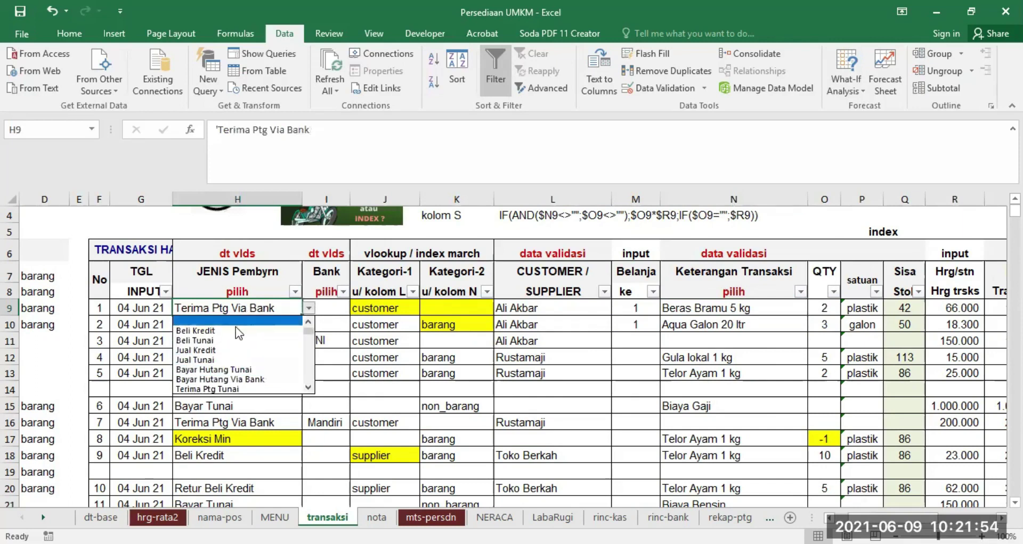
{"action": "left_click", "coordinate": [215, 350]}
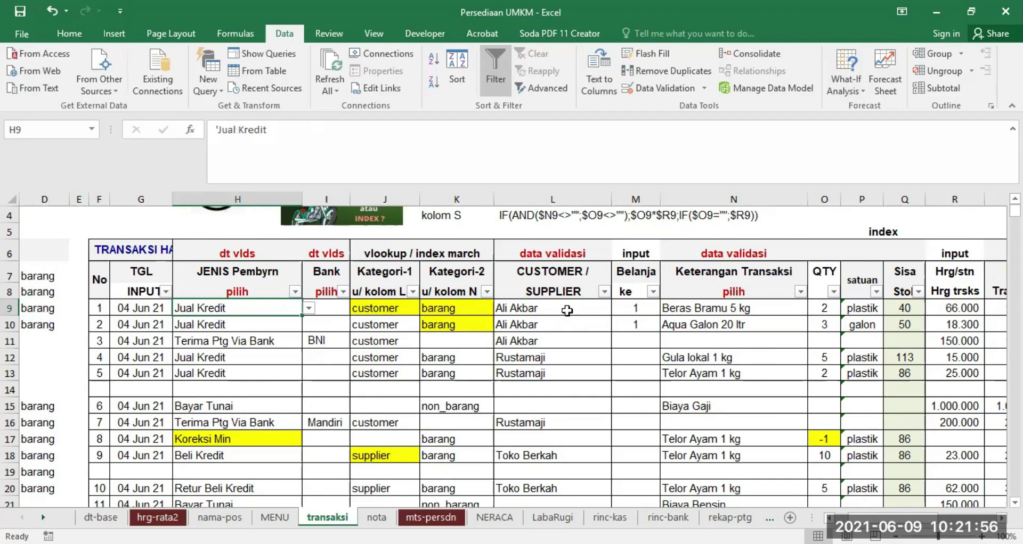
Step: Review N9's item name list without changing it
{"action": "left_click", "coordinate": [749, 307]}
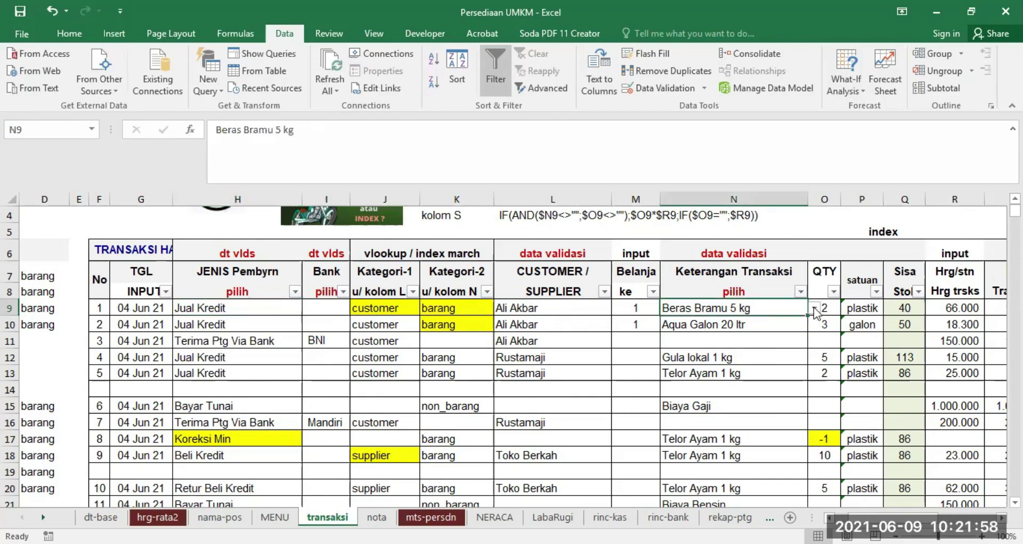
{"action": "left_click", "coordinate": [814, 309]}
{"action": "left_click_drag", "start_coordinate": [814, 333], "coordinate": [813, 322]}
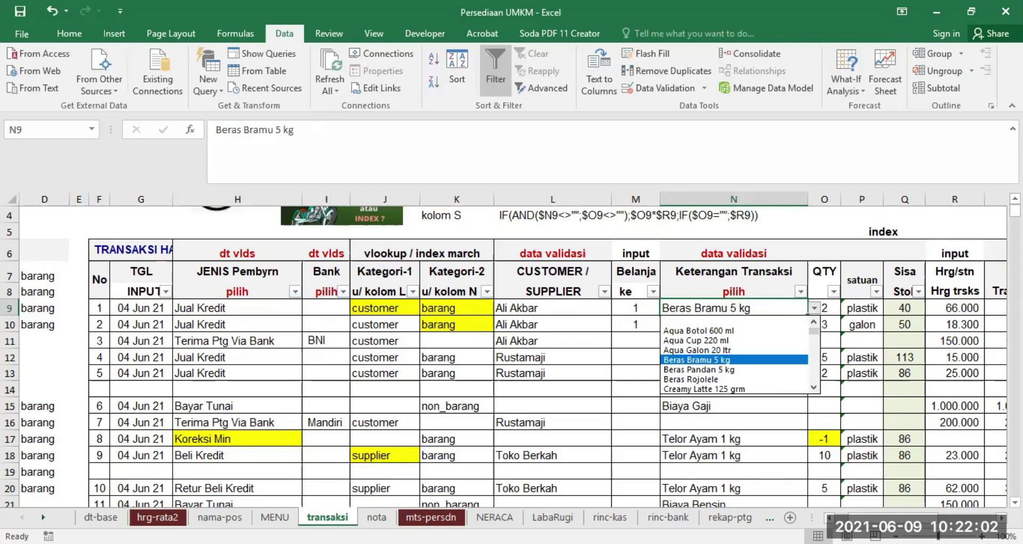
{"action": "key", "text": "Escape"}
{"action": "scroll", "coordinate": [512, 352], "scroll_direction": "left", "scroll_amount": 3}
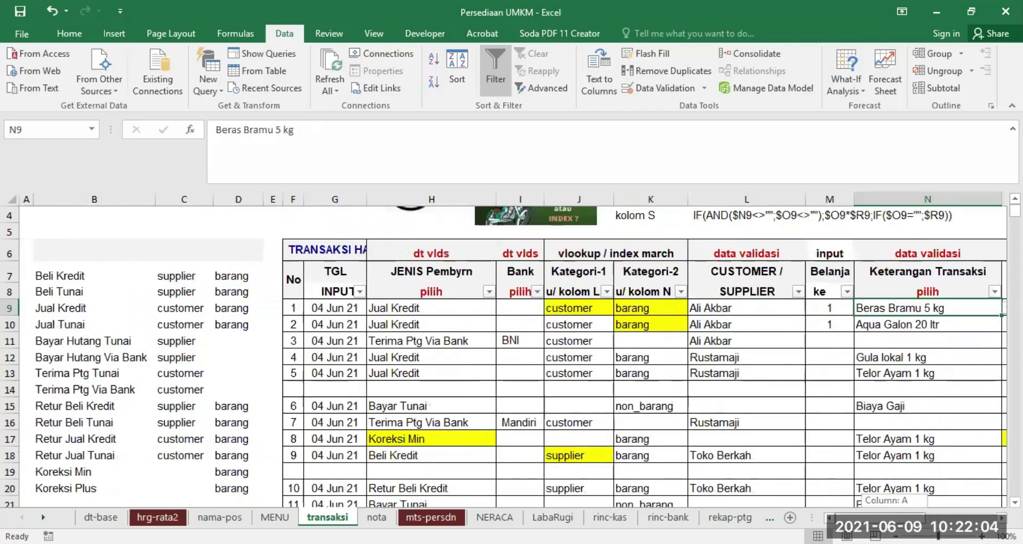
{"action": "left_click", "coordinate": [62, 275]}
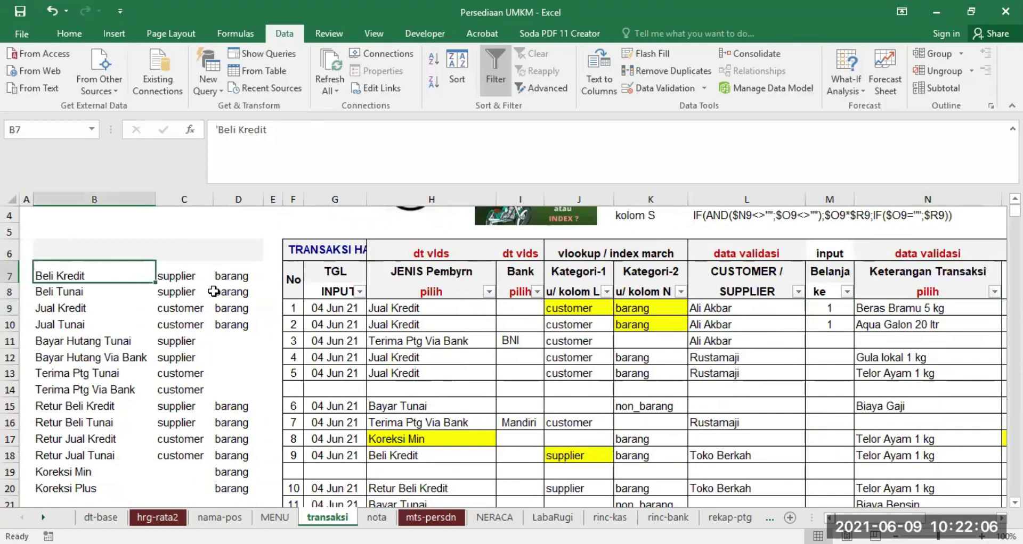
{"action": "left_click", "coordinate": [232, 276]}
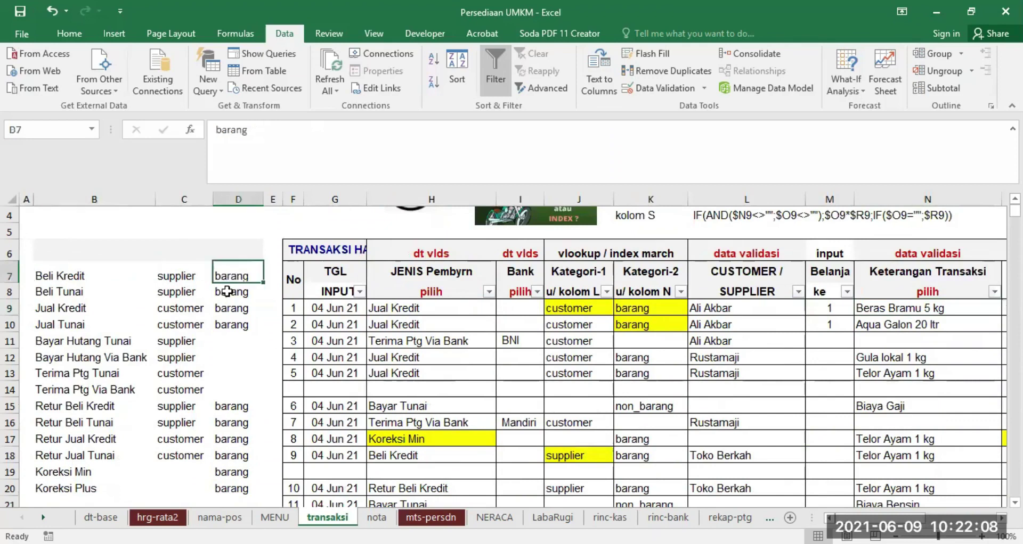
{"action": "left_click", "coordinate": [228, 291]}
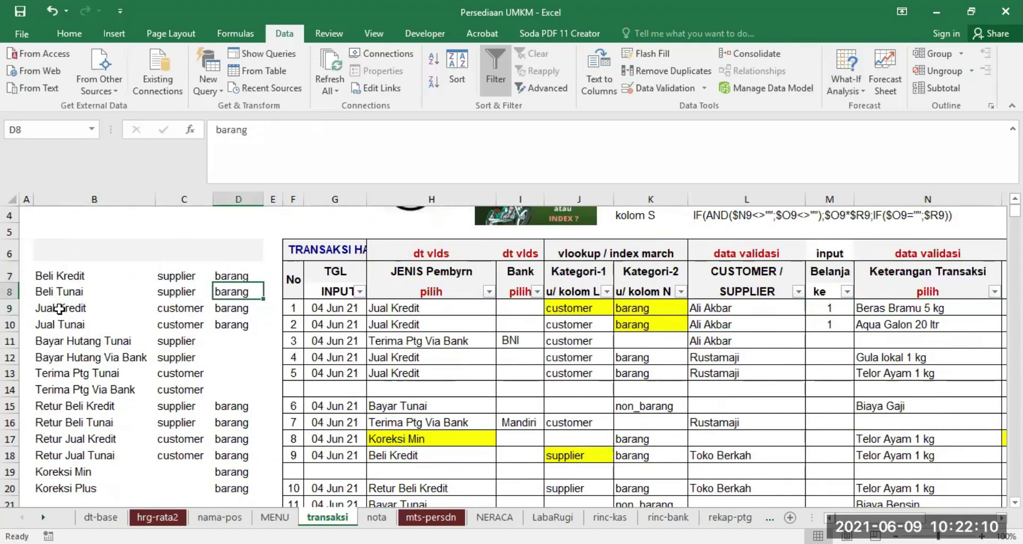
{"action": "left_click", "coordinate": [230, 323]}
{"action": "left_click", "coordinate": [233, 309]}
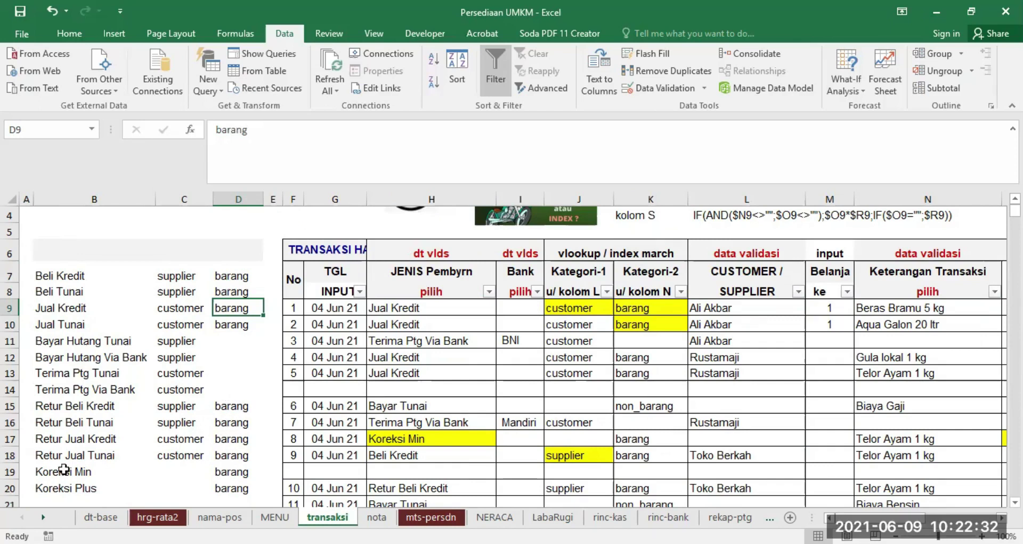
{"action": "left_click", "coordinate": [234, 486]}
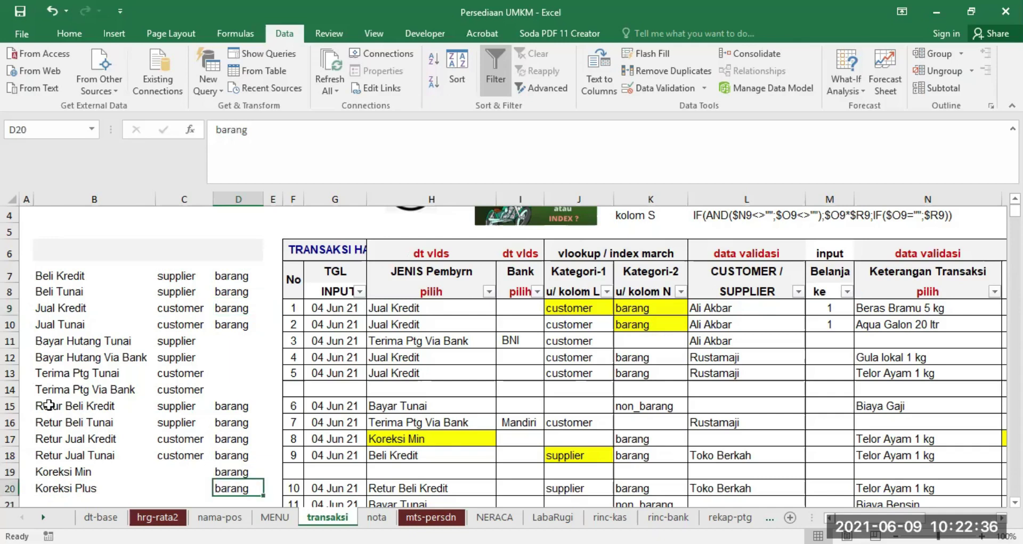
{"action": "left_click", "coordinate": [105, 414]}
{"action": "left_click_drag", "start_coordinate": [104, 414], "coordinate": [93, 486]}
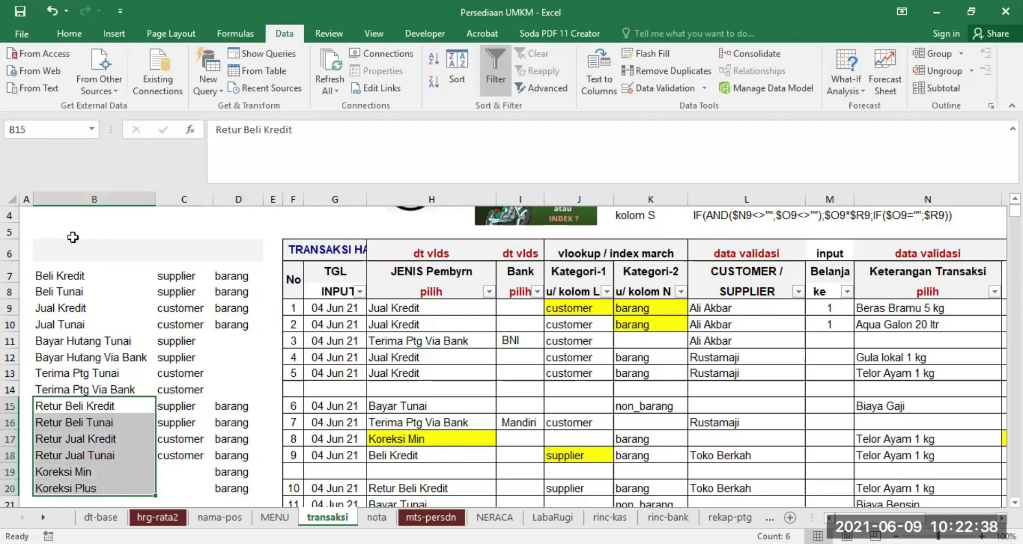
{"action": "left_click_drag", "start_coordinate": [53, 275], "coordinate": [72, 325]}
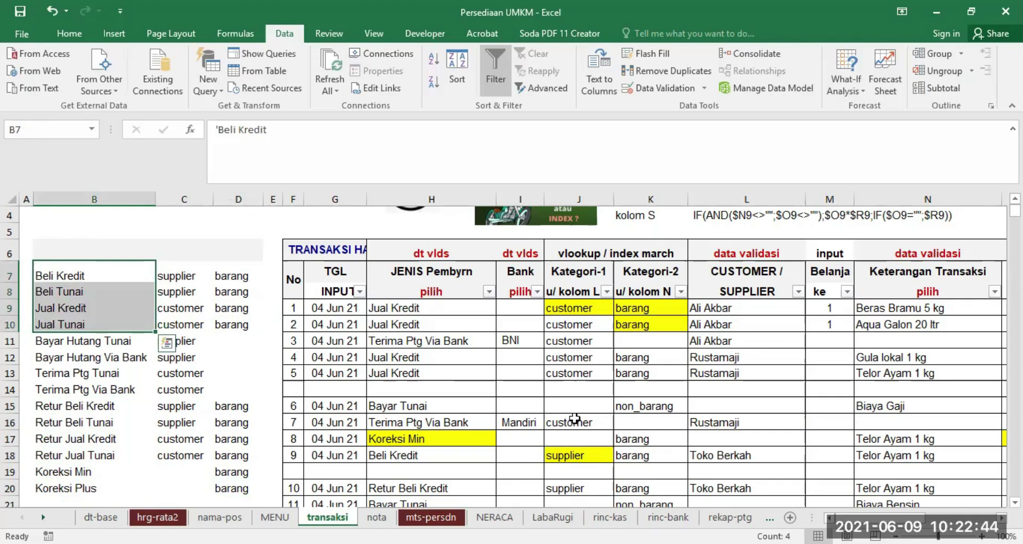
{"action": "scroll", "coordinate": [575, 419], "scroll_direction": "down", "scroll_amount": 2}
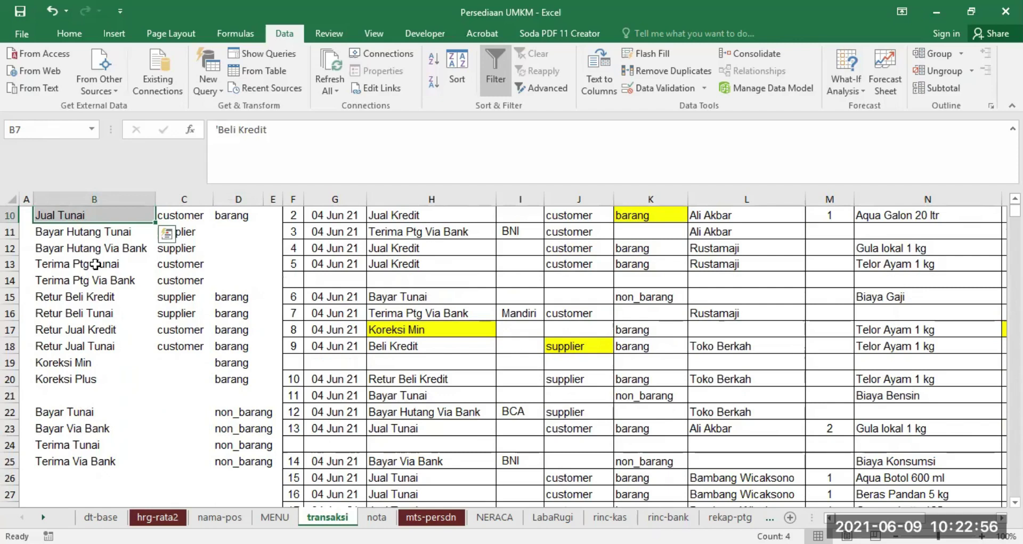
{"action": "left_click", "coordinate": [223, 413]}
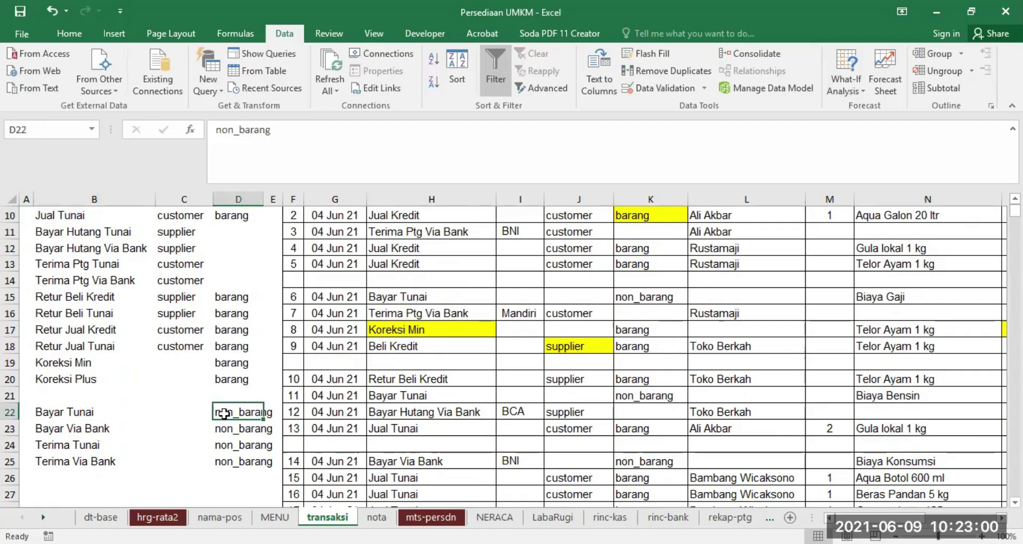
{"action": "left_click", "coordinate": [235, 378]}
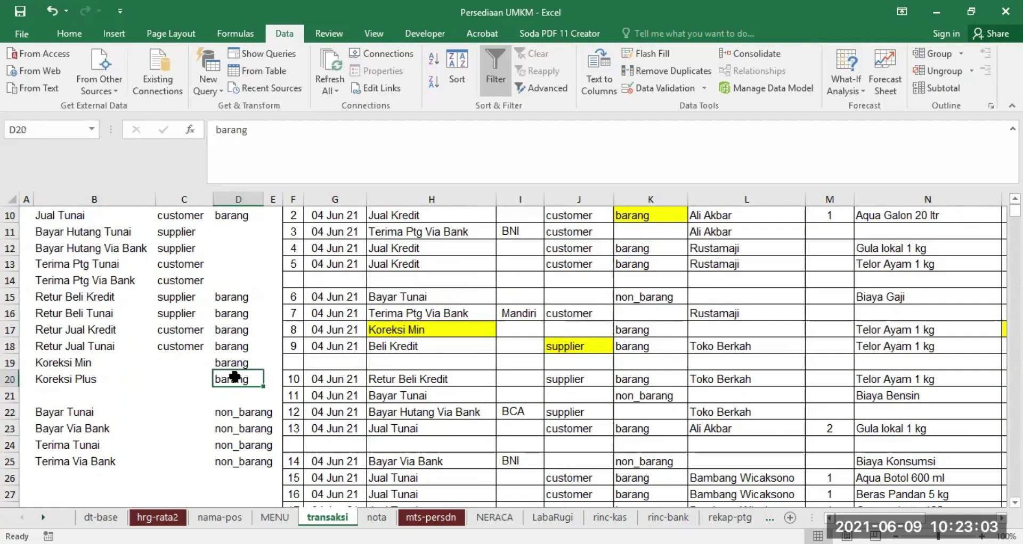
{"action": "left_click", "coordinate": [228, 415]}
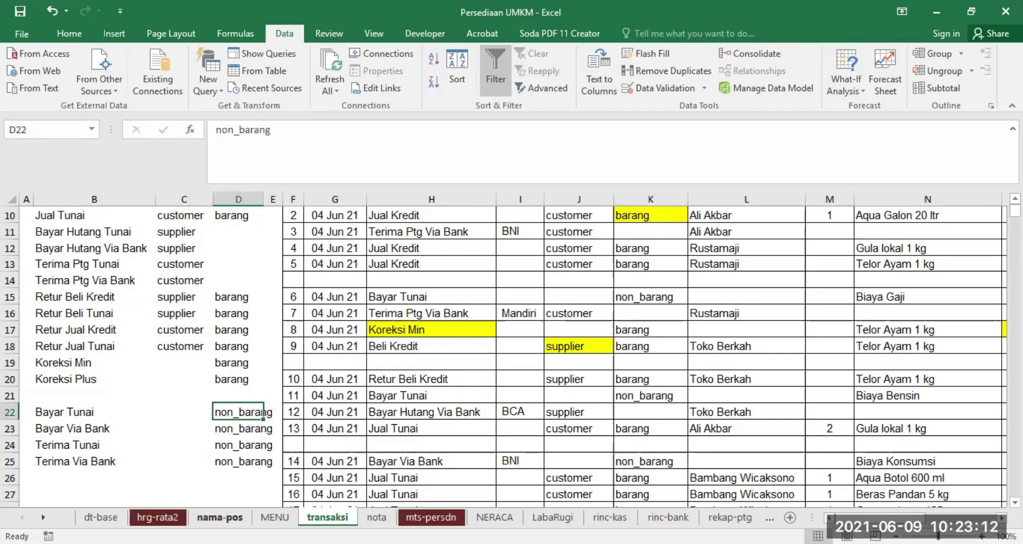
Step: Glance at nama-pos and dt-base, then select the Kas account on nama-pos
{"action": "left_click", "coordinate": [219, 517]}
{"action": "left_click", "coordinate": [338, 334]}
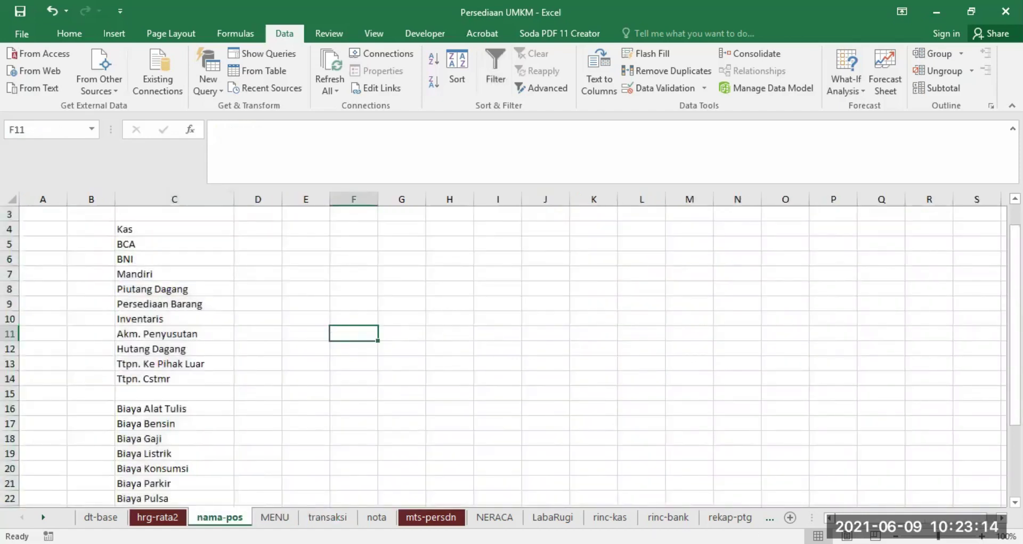
{"action": "left_click", "coordinate": [101, 517]}
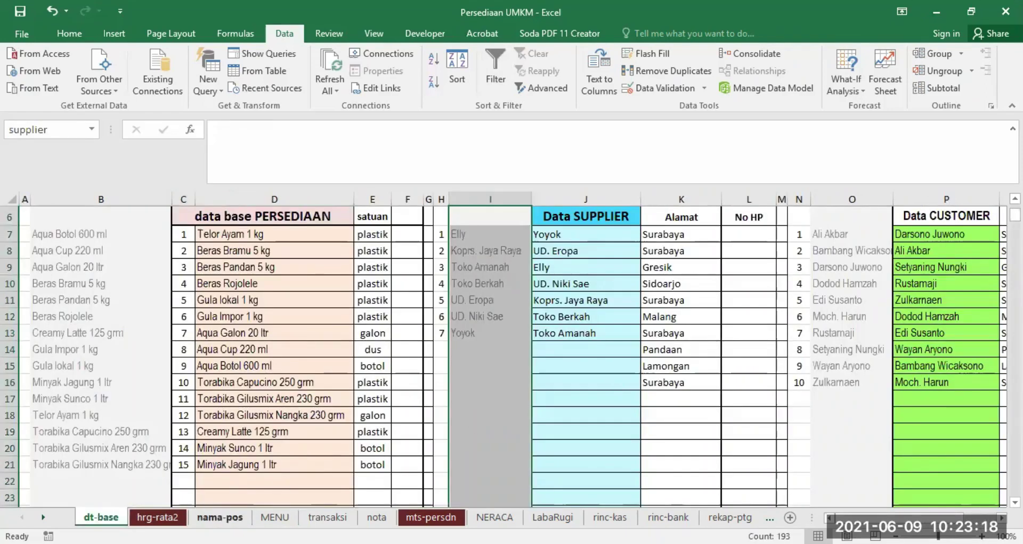
{"action": "scroll", "coordinate": [285, 464], "scroll_direction": "right", "scroll_amount": 2}
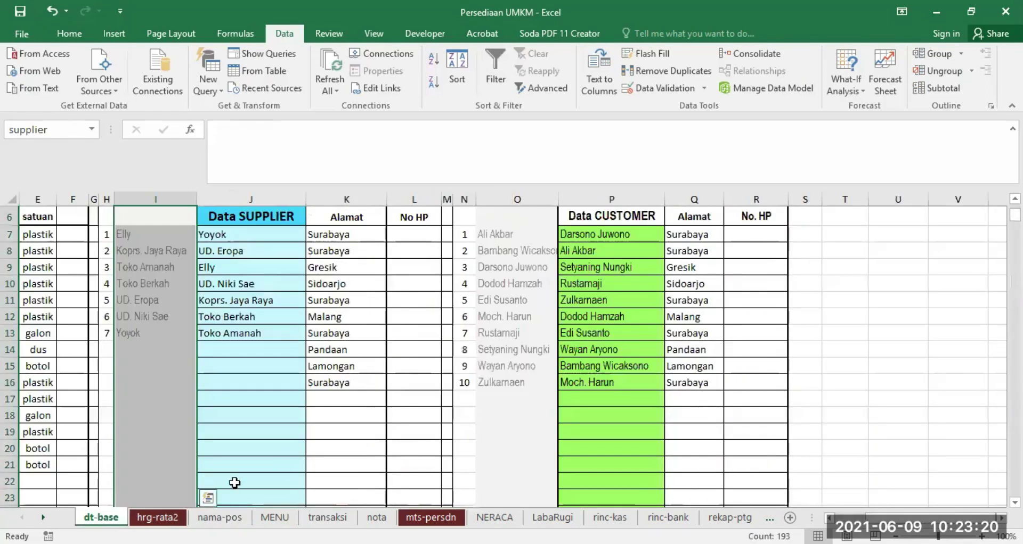
{"action": "left_click", "coordinate": [209, 518]}
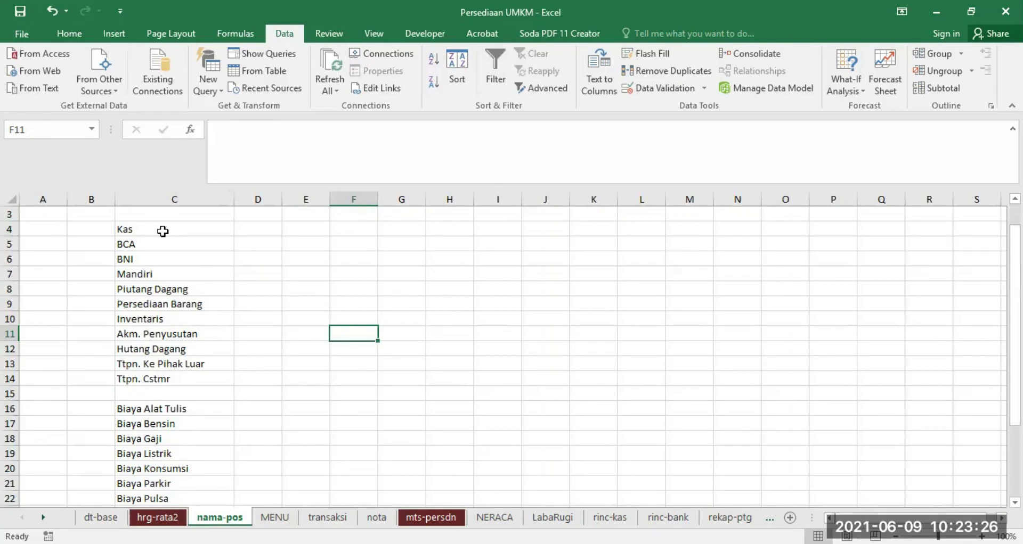
{"action": "left_click", "coordinate": [162, 231]}
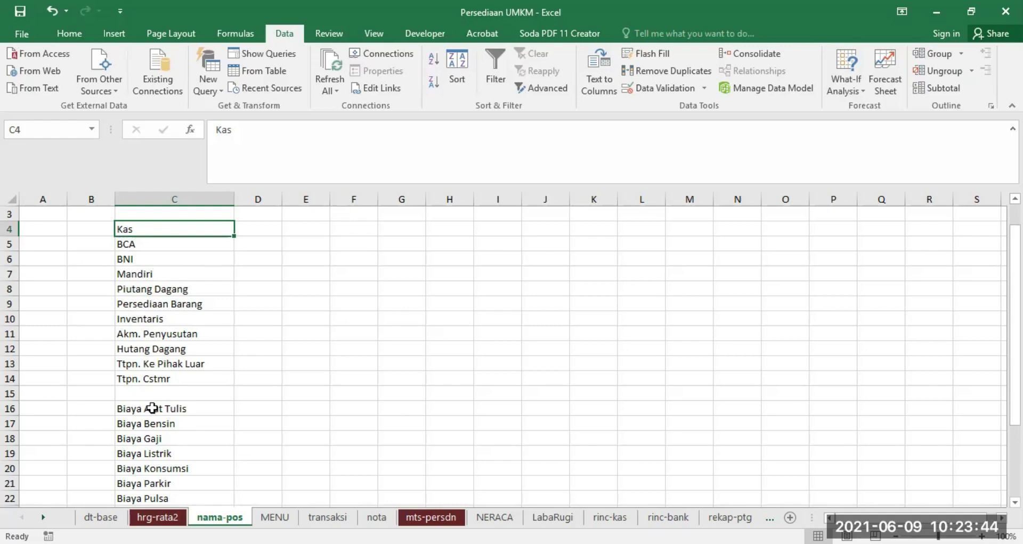
Step: Select accounts Kas through Ttpn. Cstmr, Inventaris and Biaya Penystn Inventaris, then list named ranges
{"action": "scroll", "coordinate": [176, 403], "scroll_direction": "down", "scroll_amount": 1}
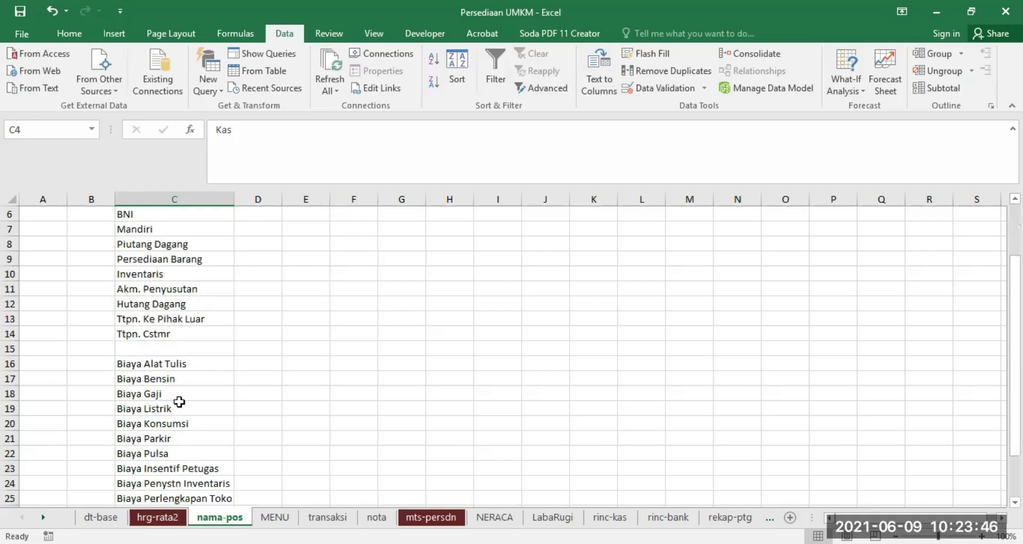
{"action": "scroll", "coordinate": [188, 376], "scroll_direction": "down", "scroll_amount": 2}
{"action": "scroll", "coordinate": [183, 307], "scroll_direction": "up", "scroll_amount": 2}
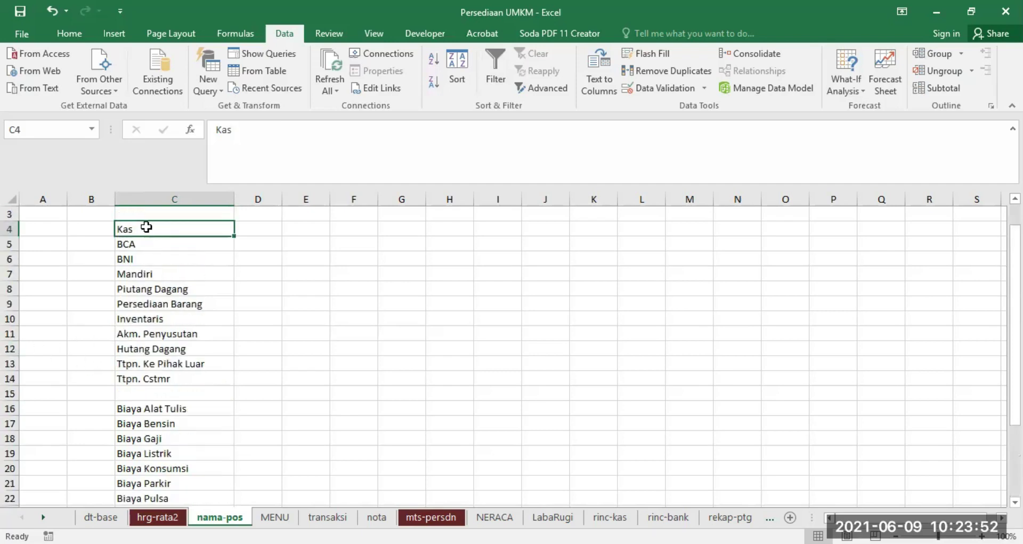
{"action": "left_click_drag", "start_coordinate": [147, 228], "coordinate": [179, 380]}
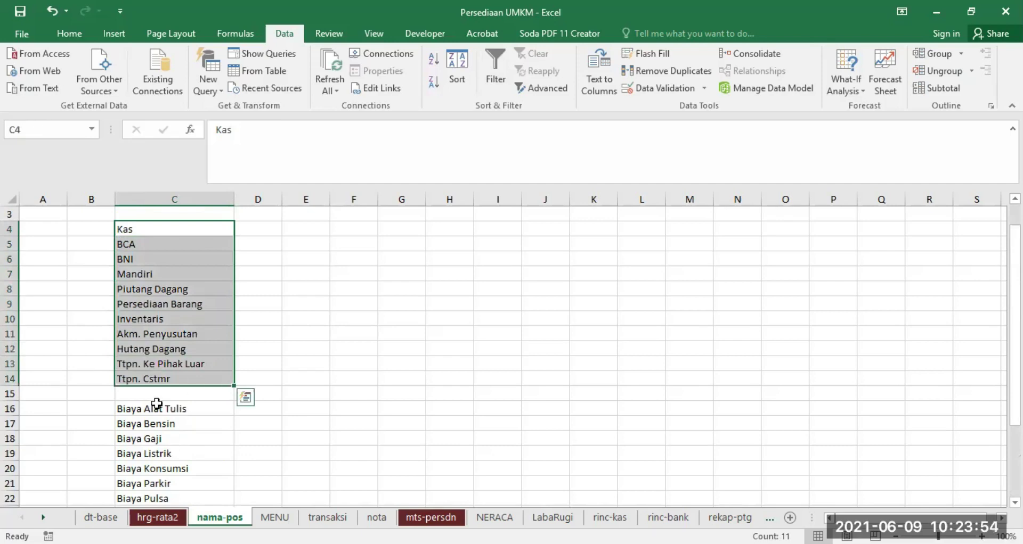
{"action": "scroll", "coordinate": [319, 356], "scroll_direction": "down", "scroll_amount": 1}
{"action": "scroll", "coordinate": [323, 355], "scroll_direction": "down", "scroll_amount": 1}
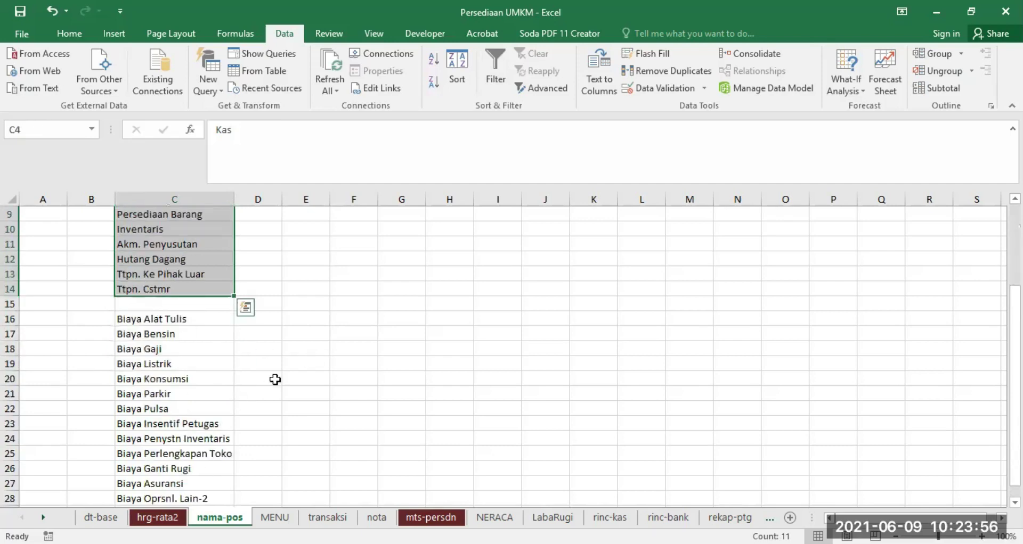
{"action": "scroll", "coordinate": [275, 379], "scroll_direction": "up", "scroll_amount": 1}
{"action": "scroll", "coordinate": [275, 379], "scroll_direction": "up", "scroll_amount": 1}
{"action": "scroll", "coordinate": [274, 379], "scroll_direction": "up", "scroll_amount": 1}
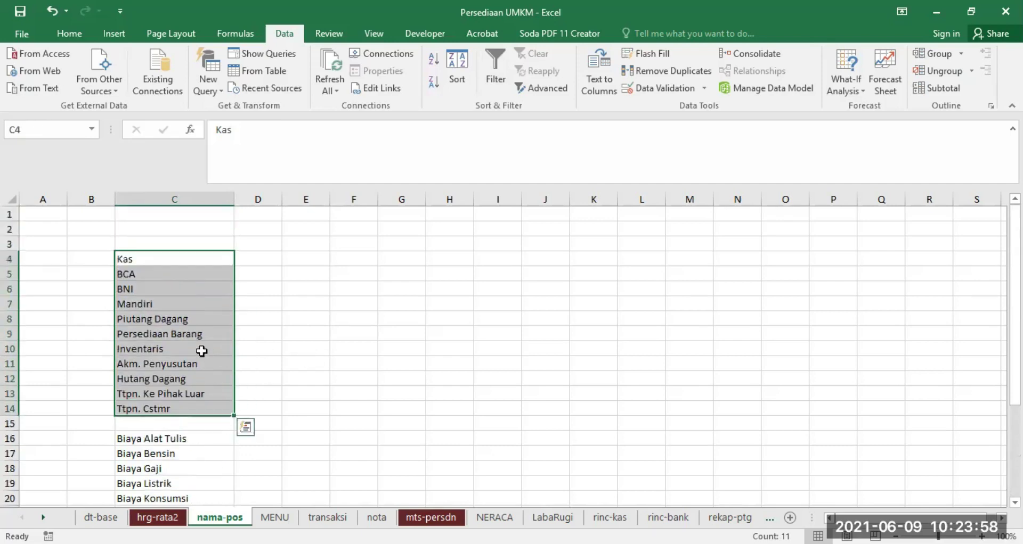
{"action": "left_click", "coordinate": [192, 347]}
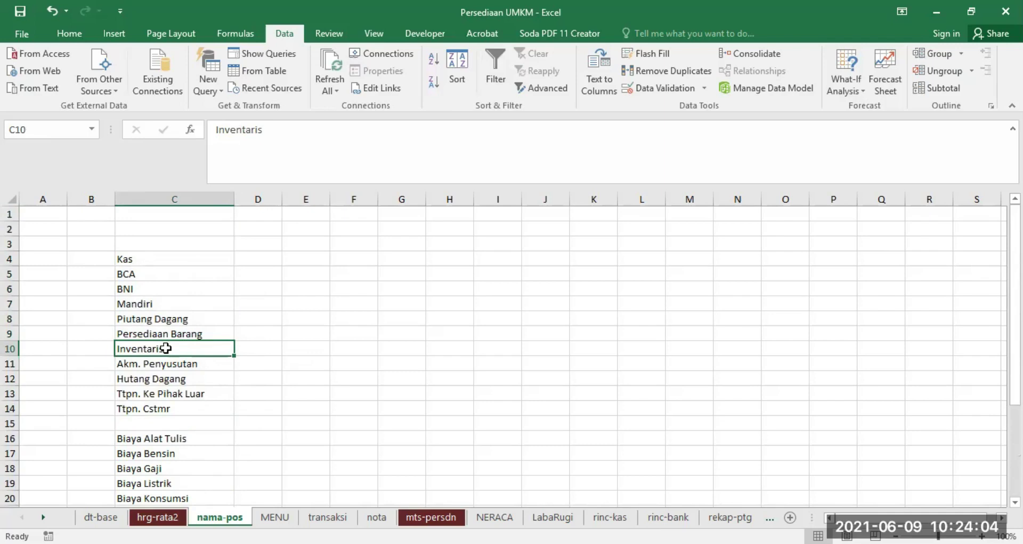
{"action": "scroll", "coordinate": [244, 399], "scroll_direction": "down", "scroll_amount": 2}
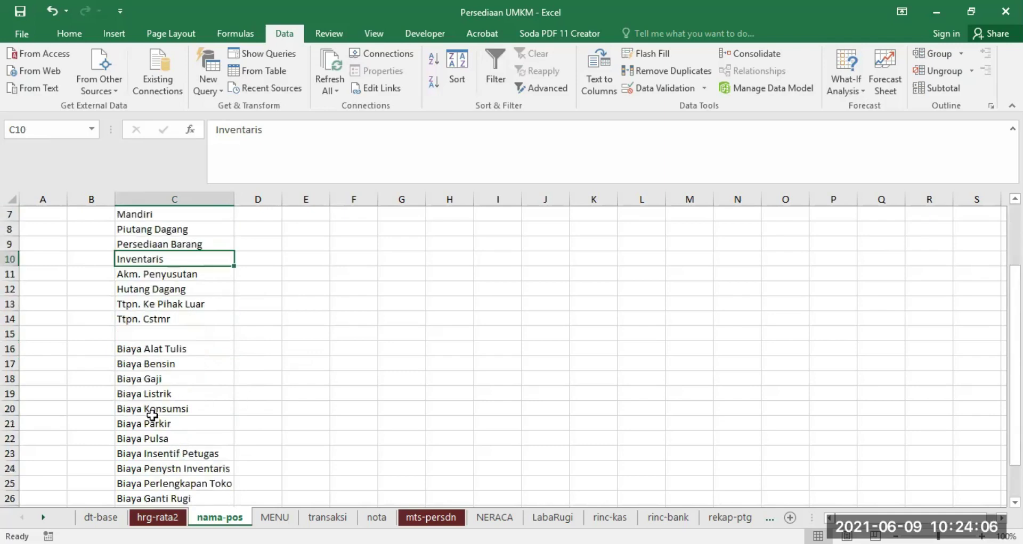
{"action": "left_click", "coordinate": [156, 468]}
{"action": "scroll", "coordinate": [216, 427], "scroll_direction": "down", "scroll_amount": 2}
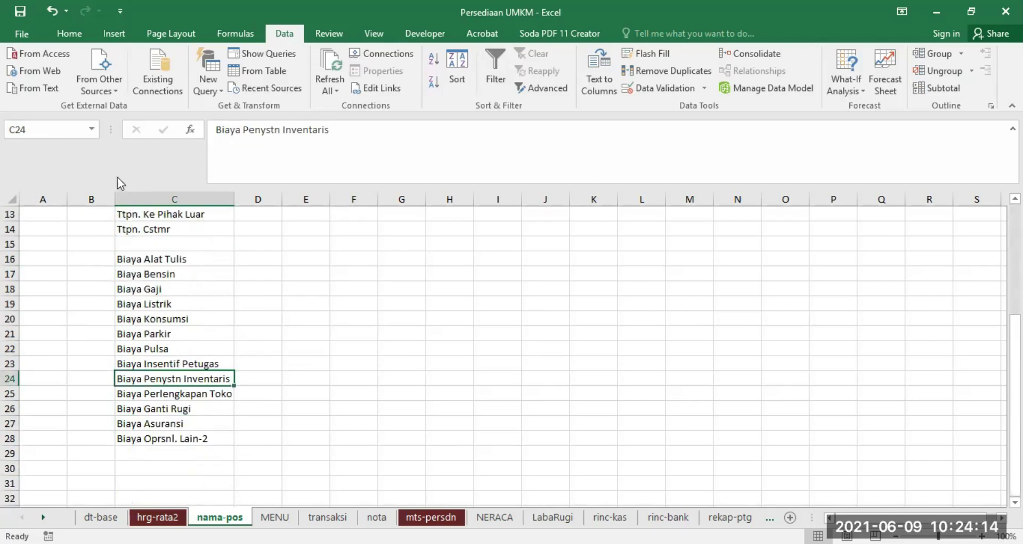
{"action": "left_click", "coordinate": [93, 130]}
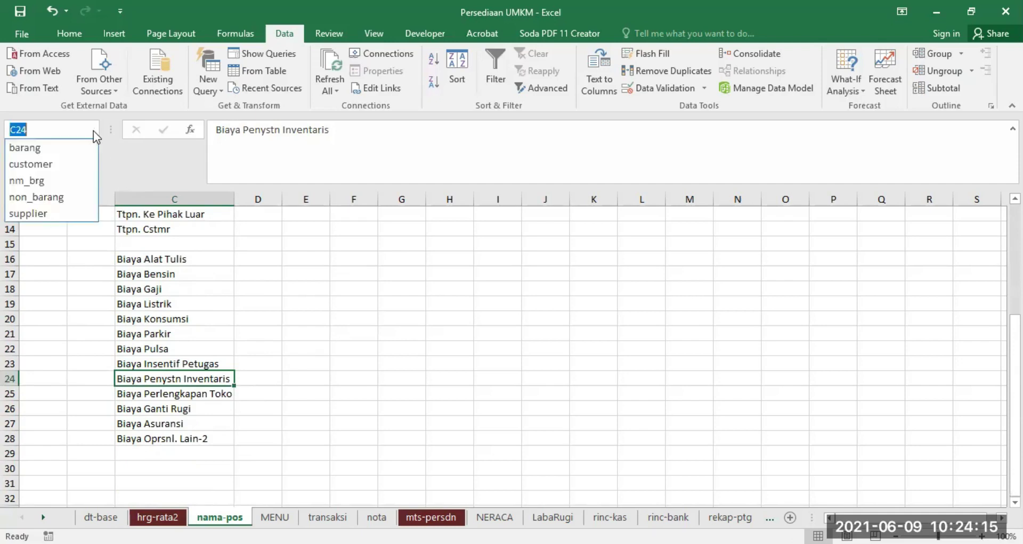
Step: Jump to the non_barang range in column C, scroll through it, and return to transaksi
{"action": "left_click", "coordinate": [54, 197]}
{"action": "scroll", "coordinate": [274, 305], "scroll_direction": "down", "scroll_amount": 1}
{"action": "scroll", "coordinate": [286, 347], "scroll_direction": "down", "scroll_amount": 4}
{"action": "scroll", "coordinate": [280, 352], "scroll_direction": "down", "scroll_amount": 4}
{"action": "scroll", "coordinate": [162, 374], "scroll_direction": "down", "scroll_amount": 5}
{"action": "scroll", "coordinate": [155, 266], "scroll_direction": "up", "scroll_amount": 5}
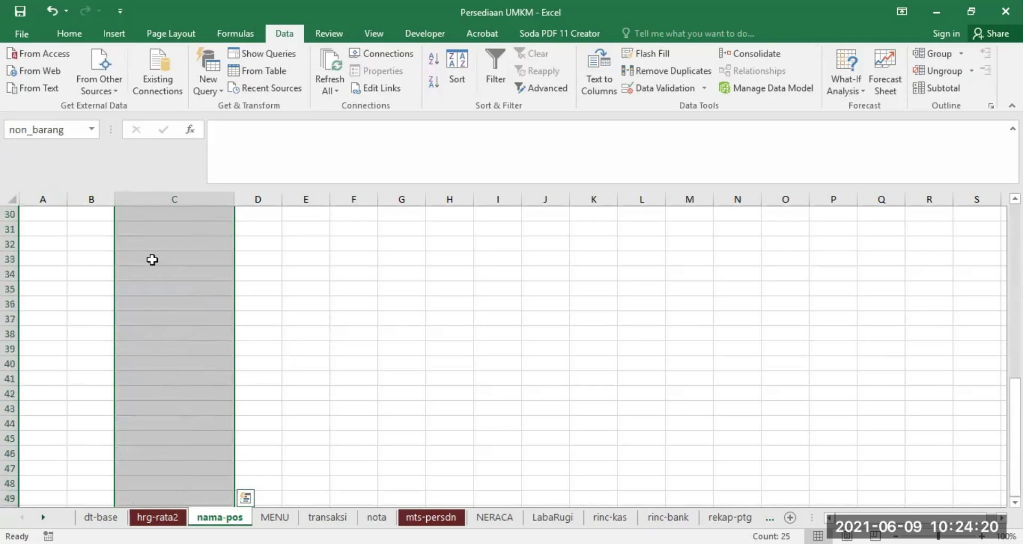
{"action": "scroll", "coordinate": [183, 290], "scroll_direction": "up", "scroll_amount": 5}
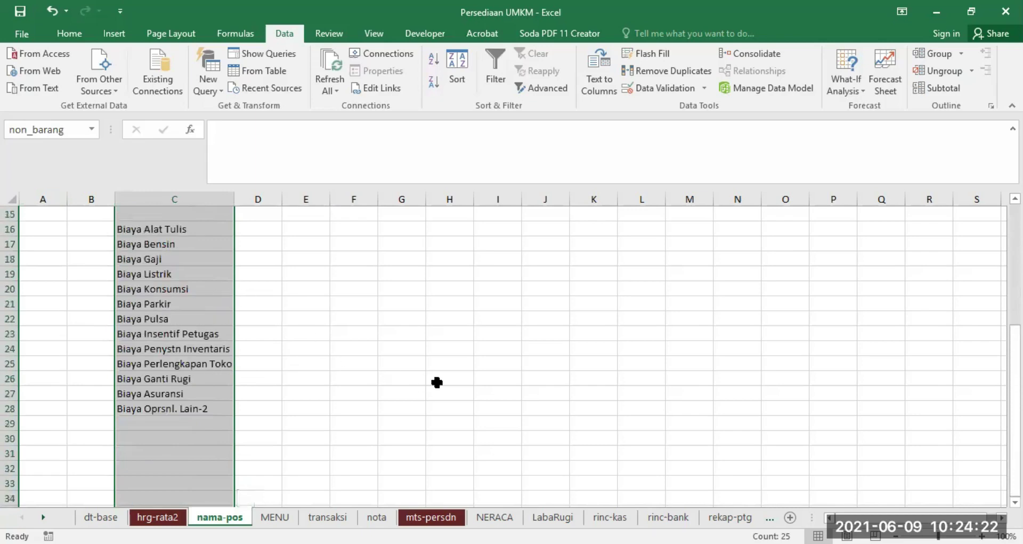
{"action": "left_click", "coordinate": [322, 518]}
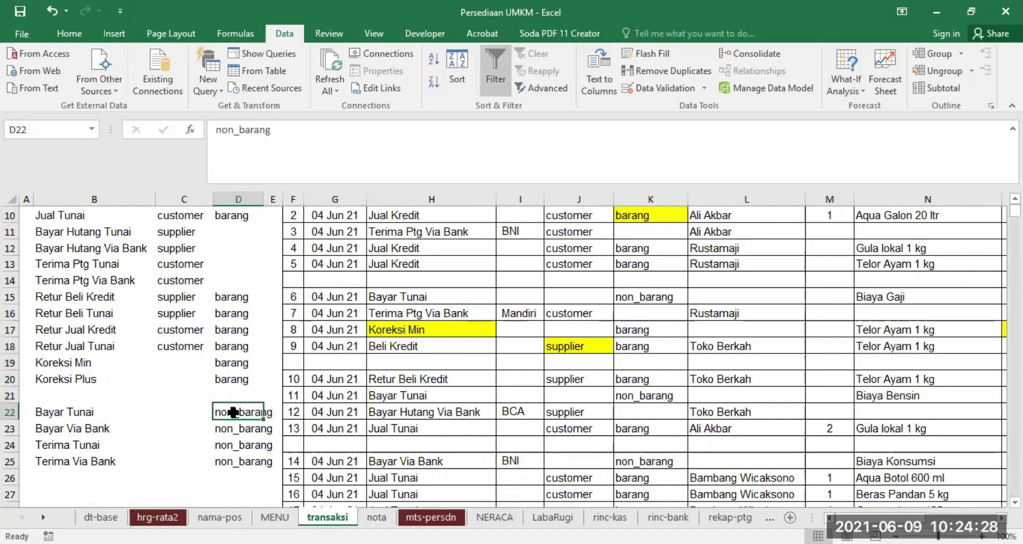
{"action": "left_click", "coordinate": [224, 518]}
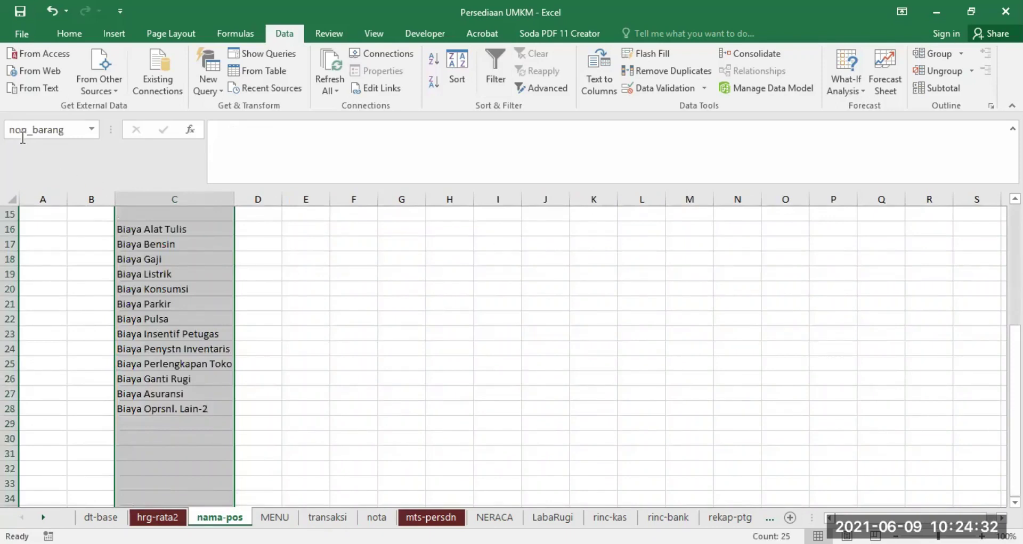
{"action": "left_click", "coordinate": [340, 517]}
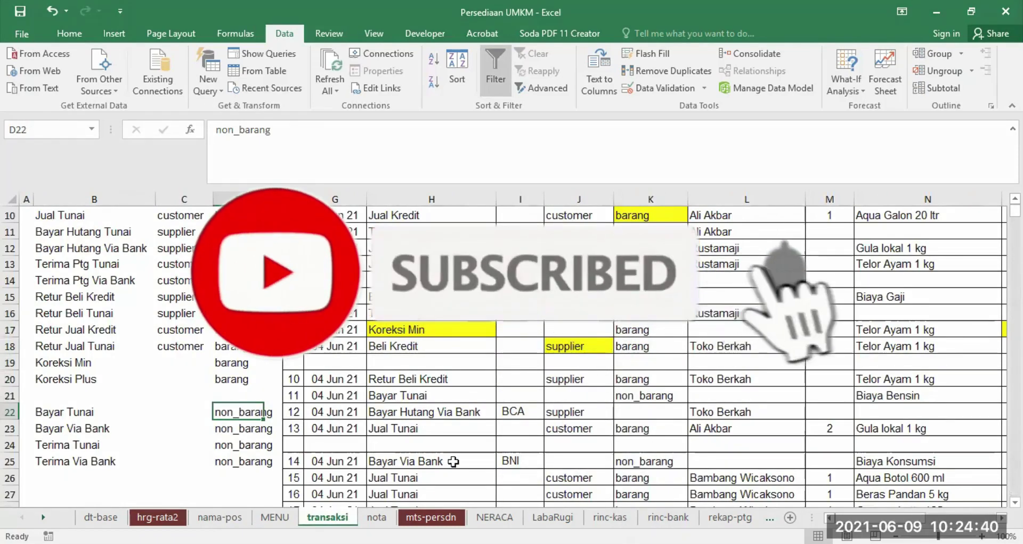
Step: Set transaction 1's payment type in H9 to Bayar Tunai
{"action": "scroll", "coordinate": [507, 327], "scroll_direction": "up", "scroll_amount": 2}
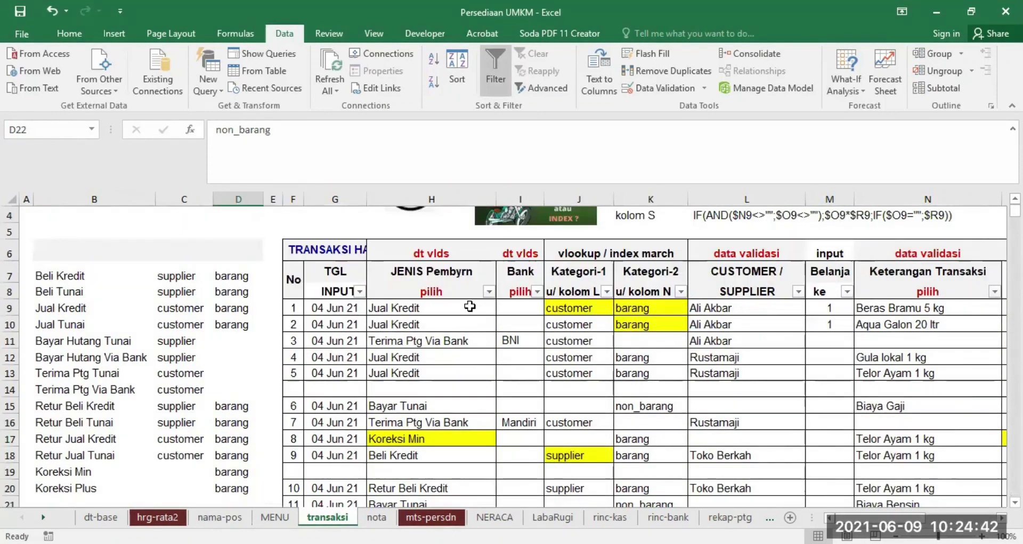
{"action": "left_click", "coordinate": [469, 306]}
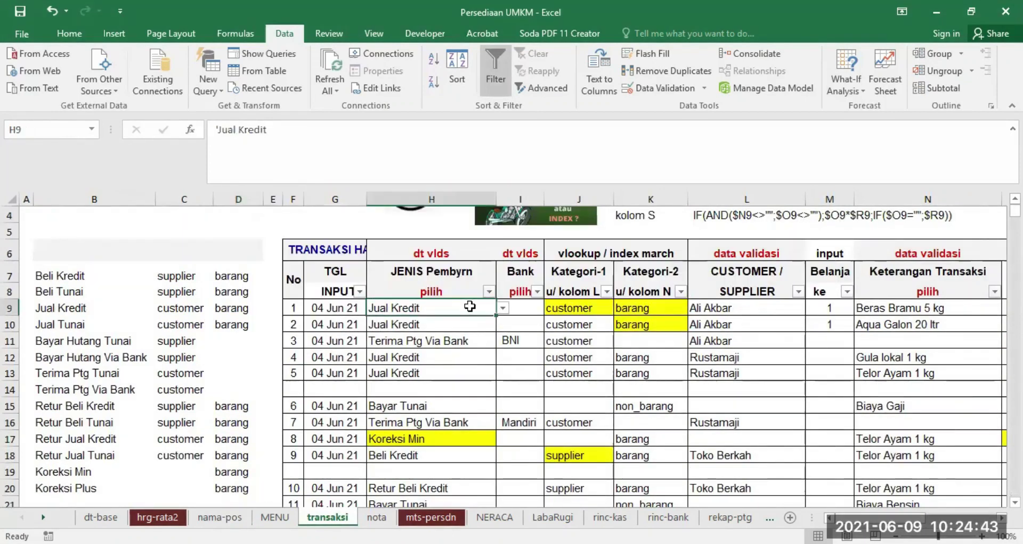
{"action": "left_click", "coordinate": [503, 309]}
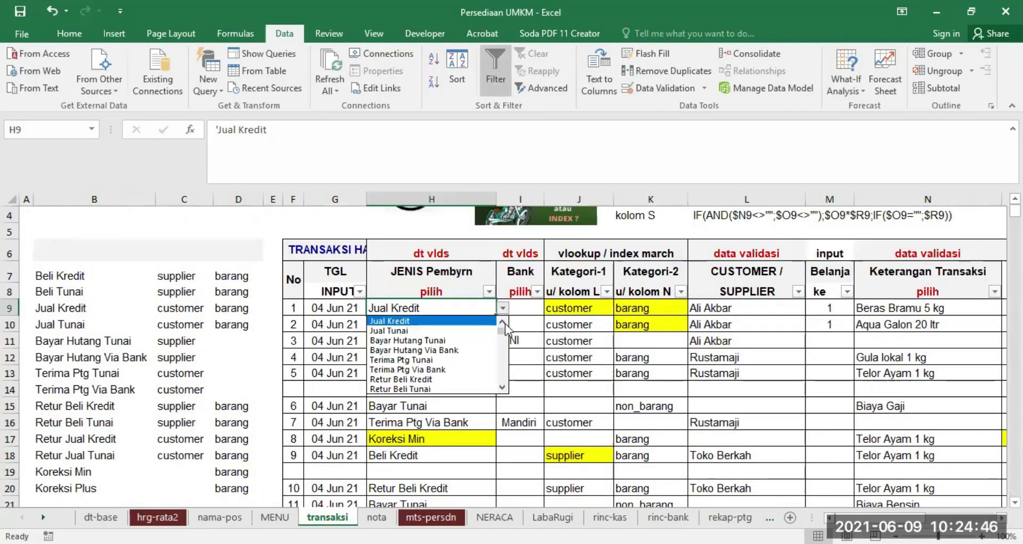
{"action": "left_click", "coordinate": [502, 388]}
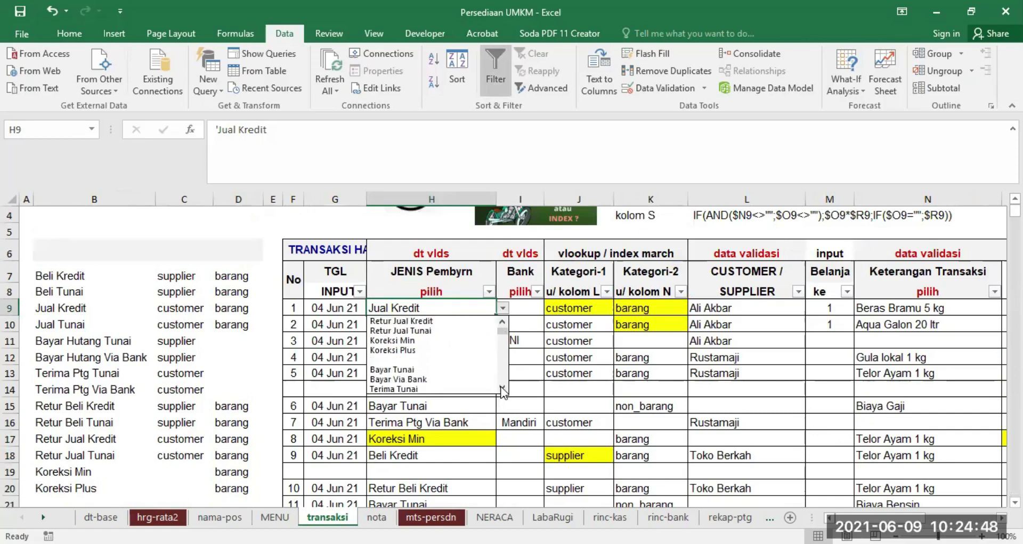
{"action": "left_click", "coordinate": [391, 350]}
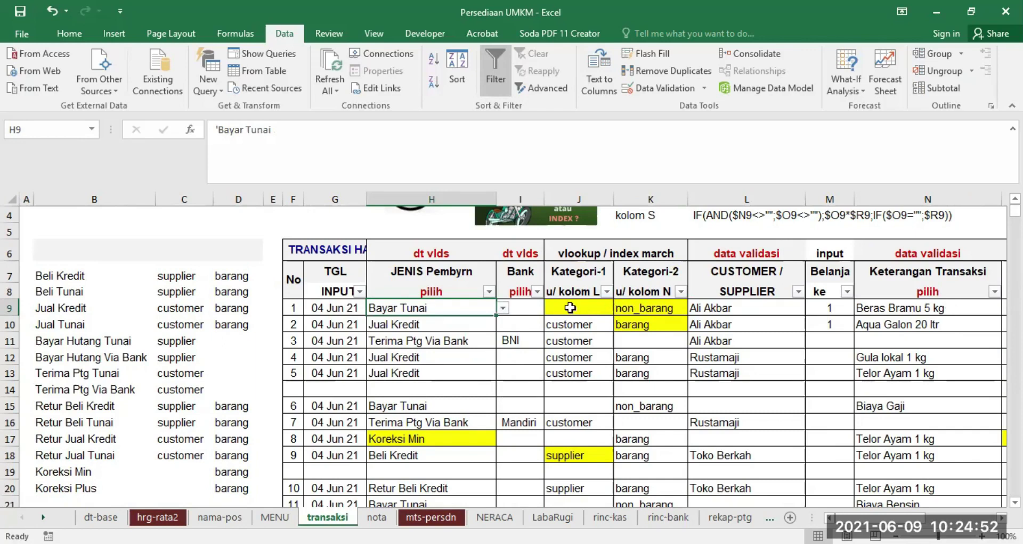
Step: Inspect K9's VLOOKUP formula and N9's transaction description
{"action": "scroll", "coordinate": [100, 459], "scroll_direction": "down", "scroll_amount": 2}
{"action": "scroll", "coordinate": [257, 478], "scroll_direction": "up", "scroll_amount": 2}
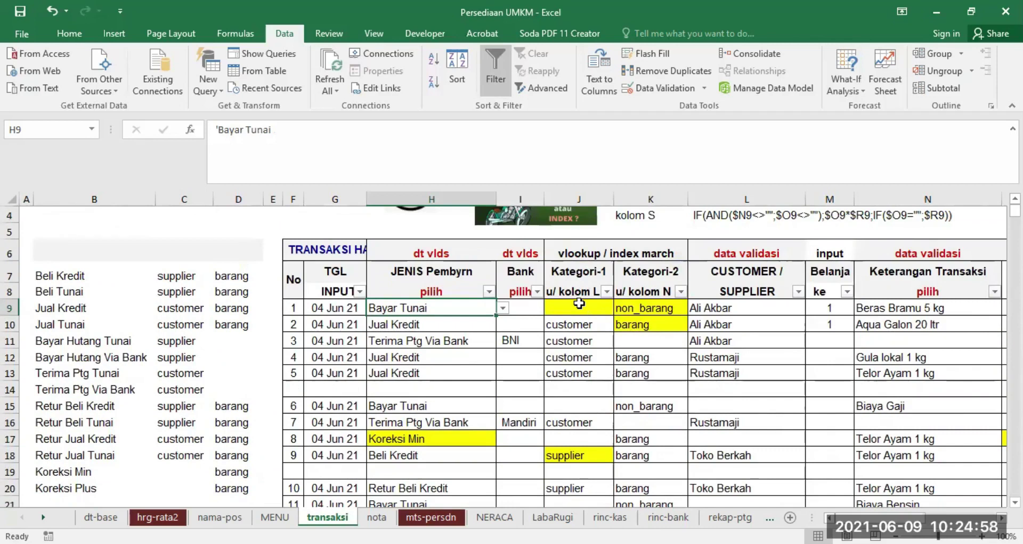
{"action": "scroll", "coordinate": [326, 422], "scroll_direction": "down", "scroll_amount": 1}
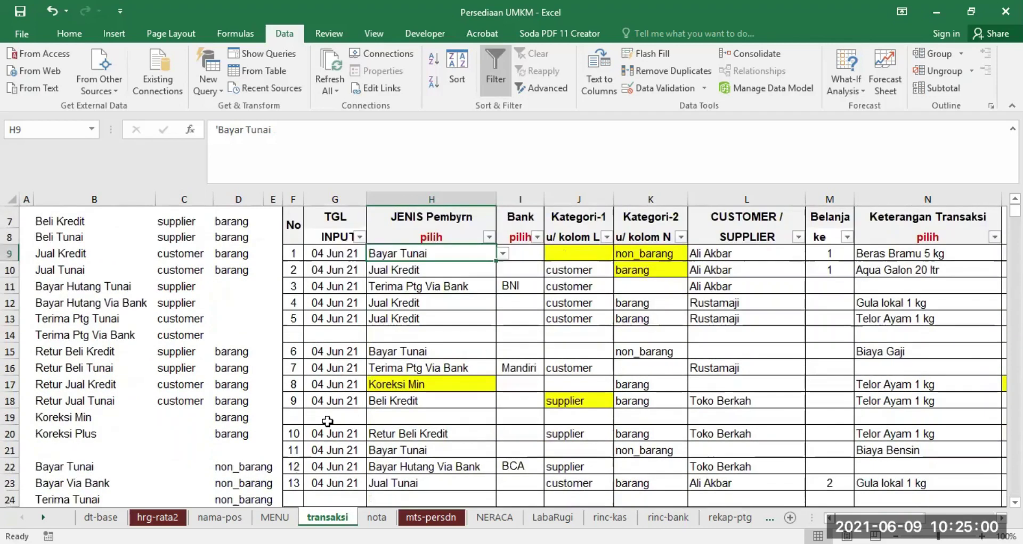
{"action": "left_click", "coordinate": [642, 253]}
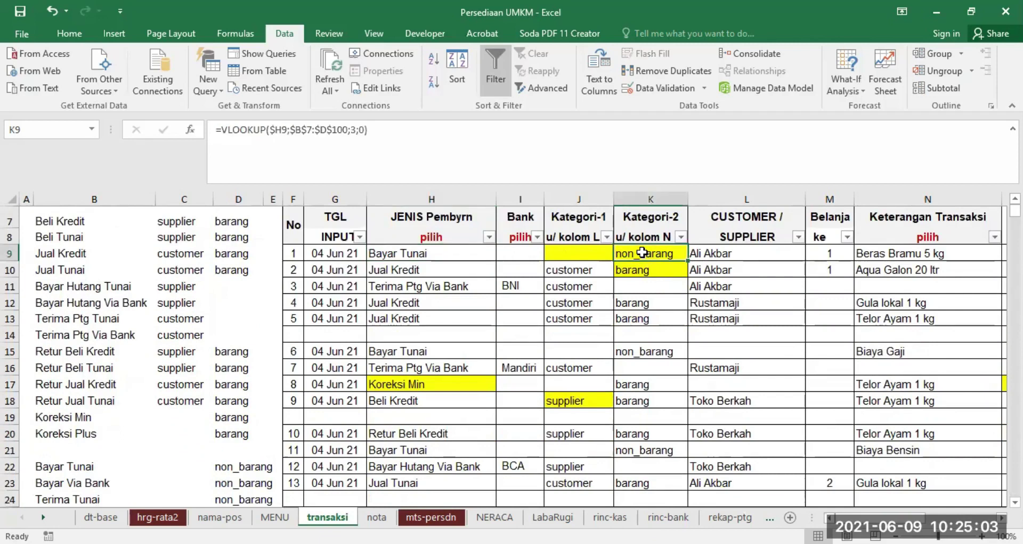
{"action": "left_click", "coordinate": [892, 254]}
{"action": "scroll", "coordinate": [872, 265], "scroll_direction": "right", "scroll_amount": 2}
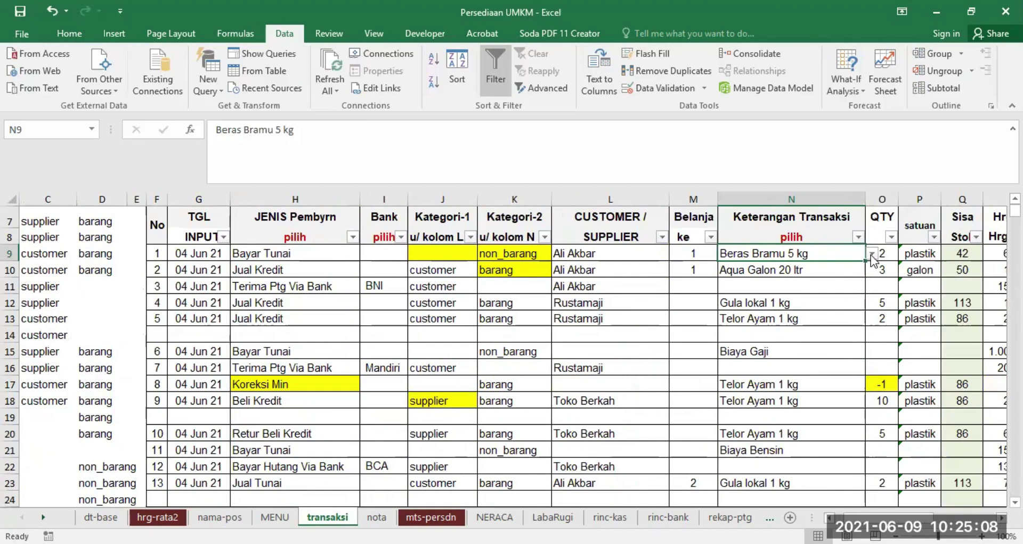
{"action": "left_click", "coordinate": [871, 254]}
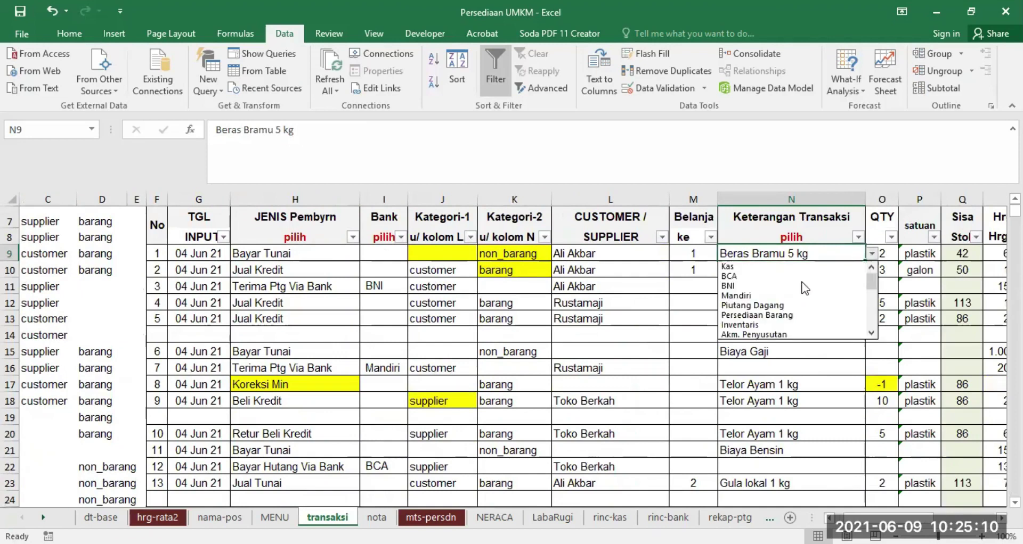
{"action": "mouse_move", "coordinate": [876, 280]}
{"action": "left_mouse_down"}
{"action": "mouse_move", "coordinate": [868, 329]}
{"action": "mouse_move", "coordinate": [855, 257]}
{"action": "left_mouse_up"}
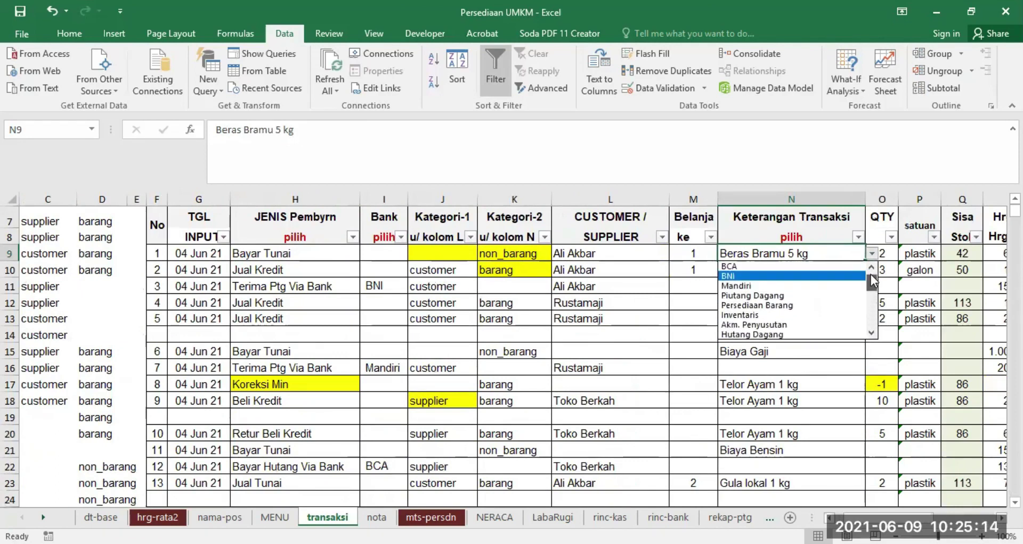
{"action": "left_click", "coordinate": [852, 253]}
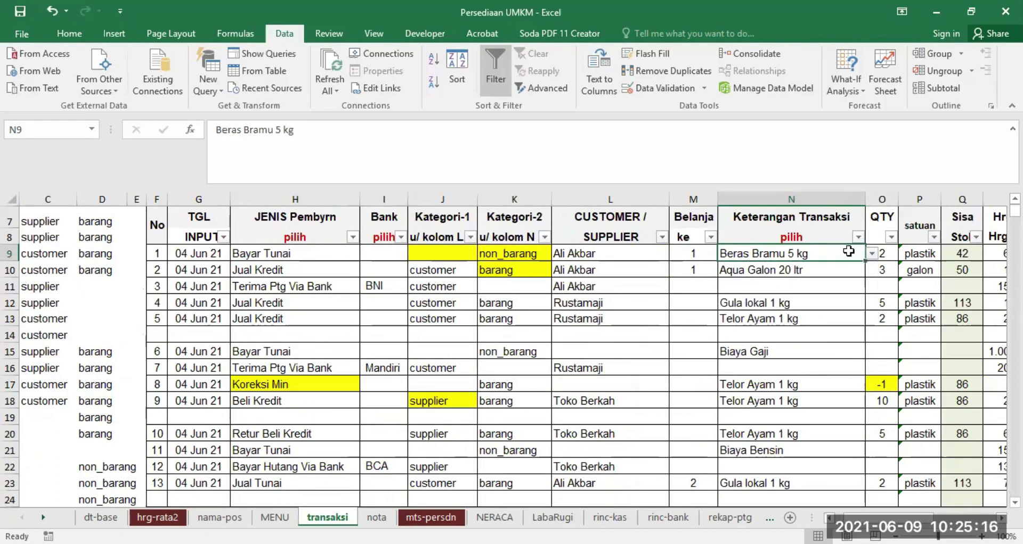
{"action": "left_click", "coordinate": [257, 252]}
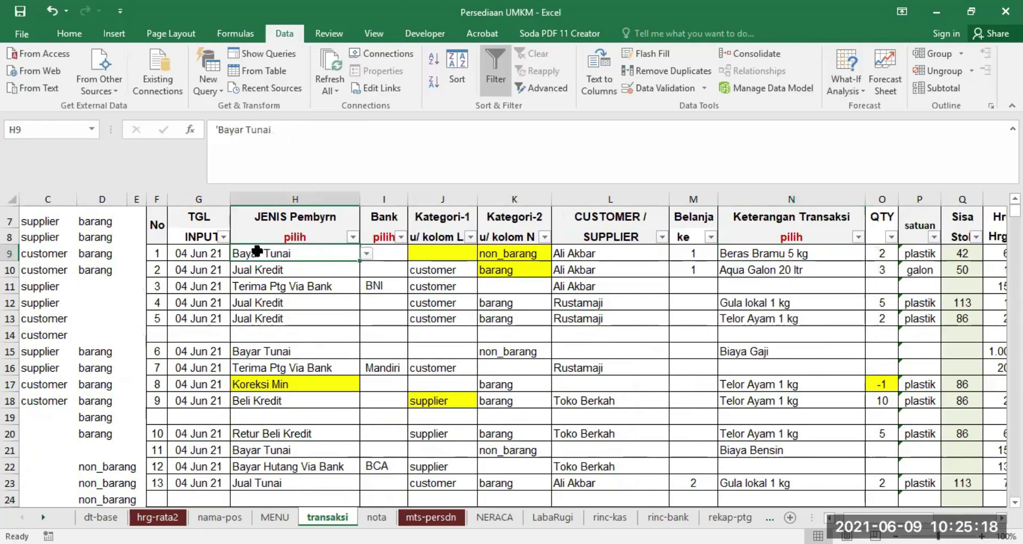
{"action": "left_click", "coordinate": [367, 253]}
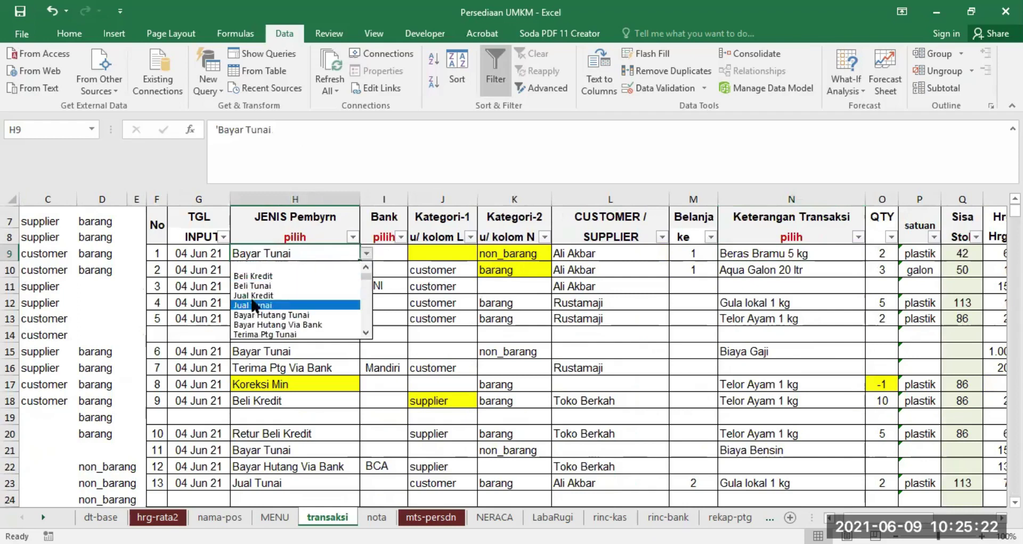
{"action": "left_click", "coordinate": [253, 295]}
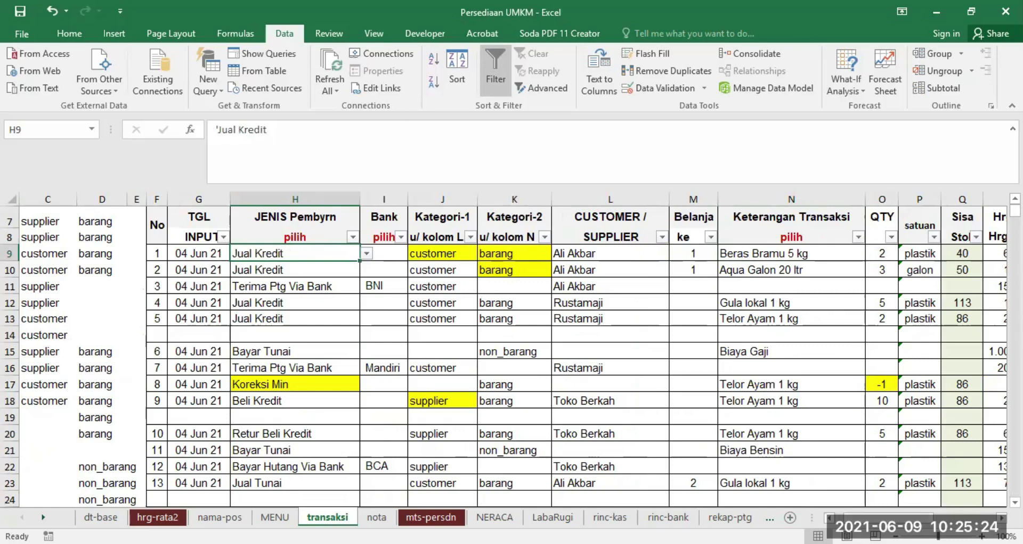
{"action": "scroll", "coordinate": [511, 346], "scroll_direction": "left", "scroll_amount": 2}
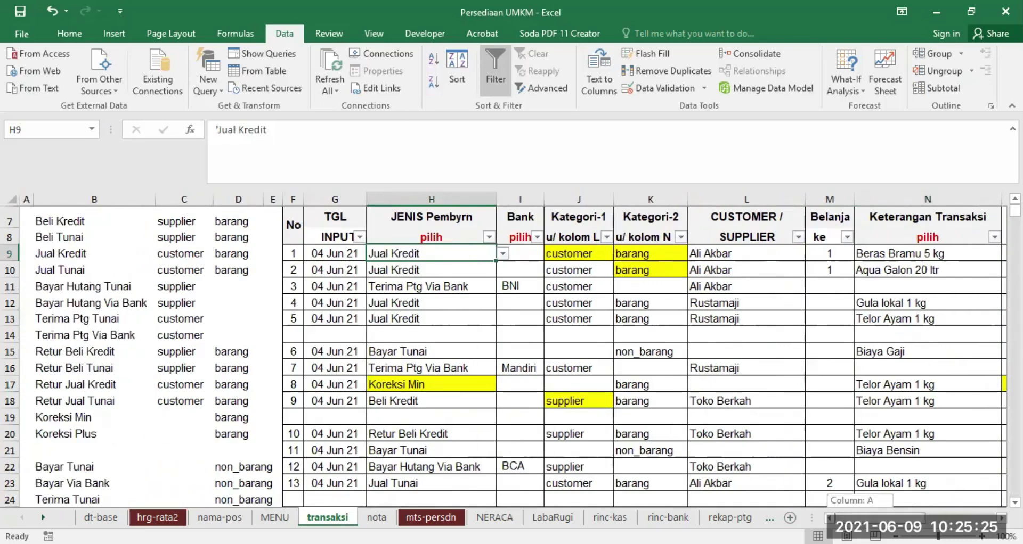
{"action": "left_click", "coordinate": [60, 199]}
{"action": "left_click", "coordinate": [176, 198]}
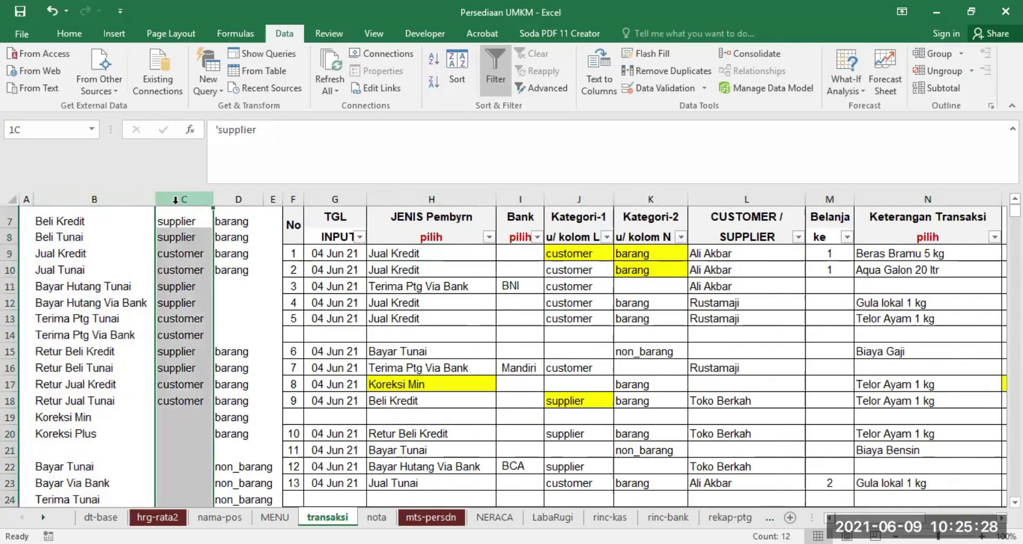
{"action": "left_click", "coordinate": [241, 198]}
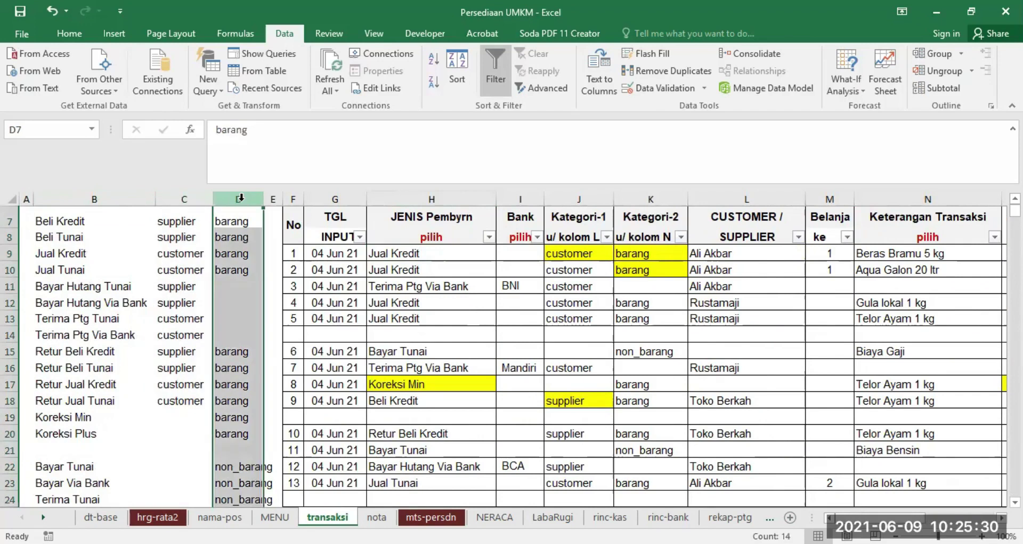
{"action": "left_click_drag", "start_coordinate": [184, 199], "coordinate": [234, 196]}
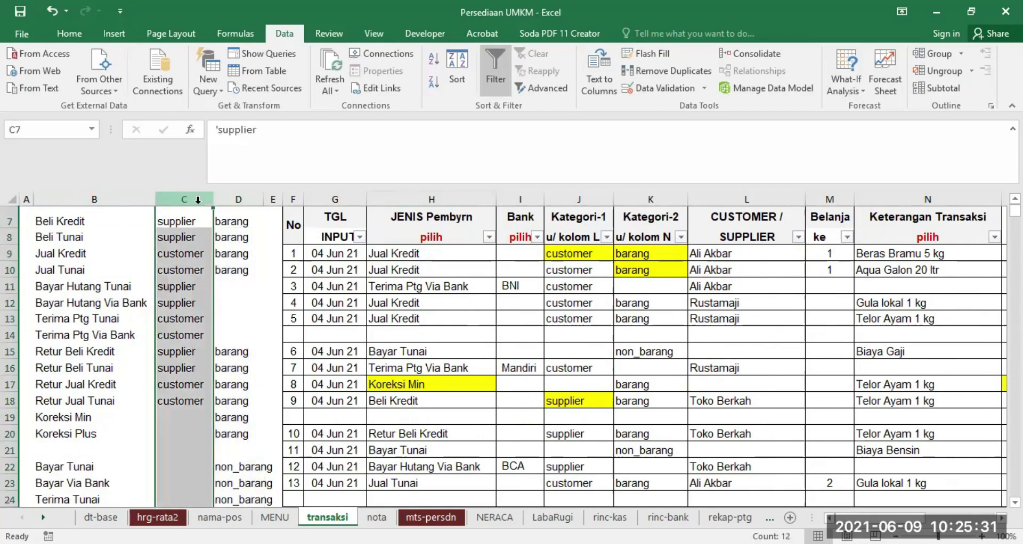
{"action": "left_click", "coordinate": [236, 198]}
{"action": "left_click", "coordinate": [173, 222]}
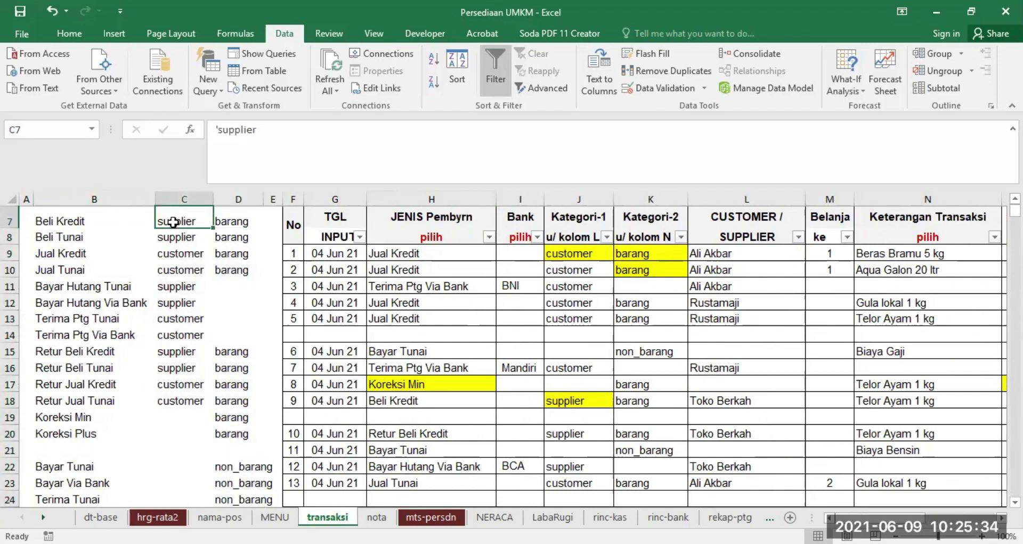
Step: Go to hrg-rata2 and inspect the name formulas in F15, M15 and P15
{"action": "left_click", "coordinate": [101, 517]}
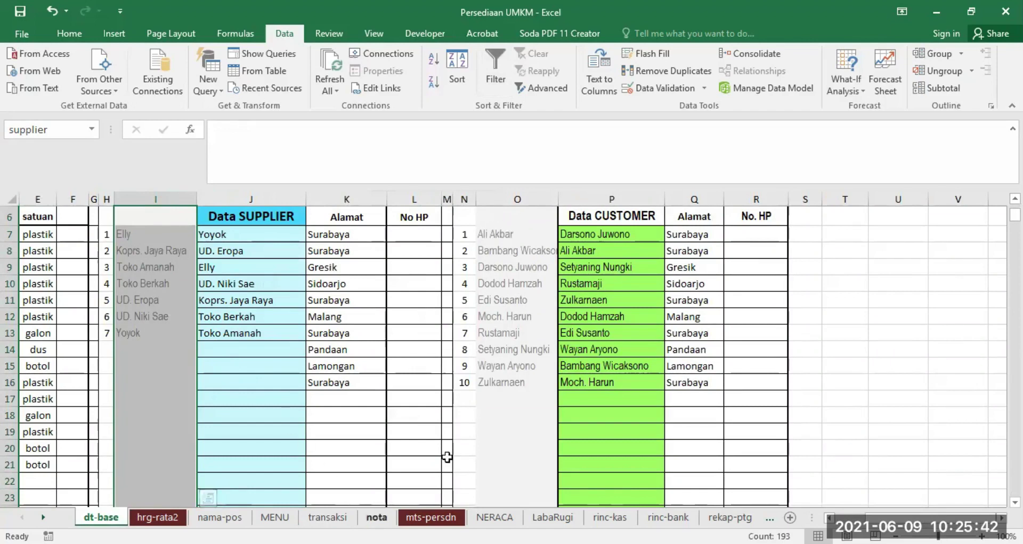
{"action": "left_click", "coordinate": [327, 518]}
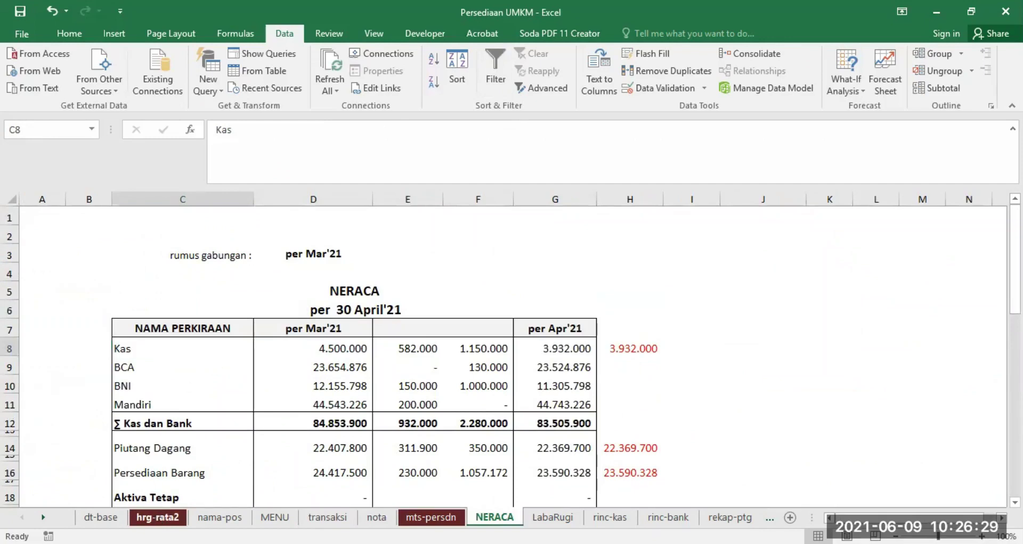
{"action": "left_click", "coordinate": [153, 513]}
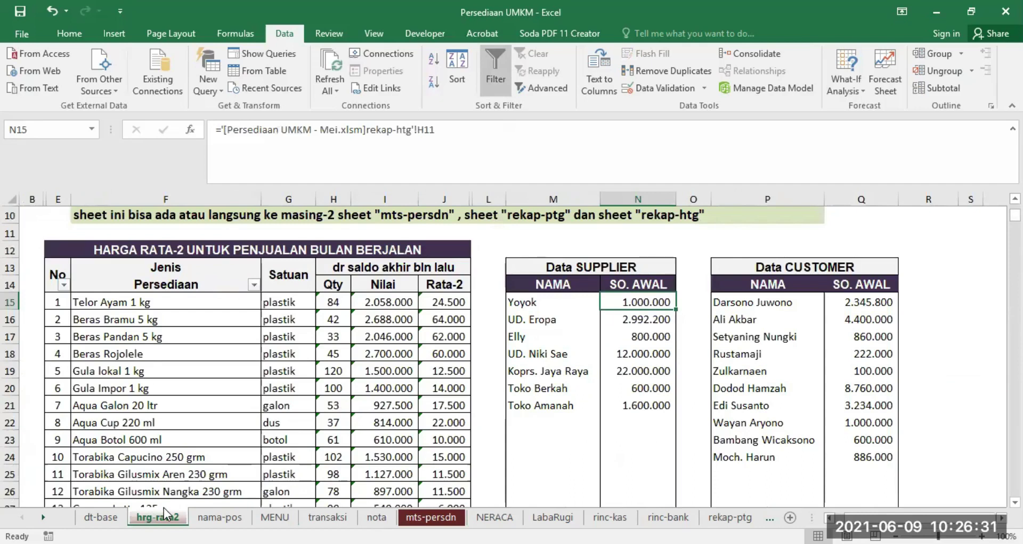
{"action": "left_click", "coordinate": [100, 301]}
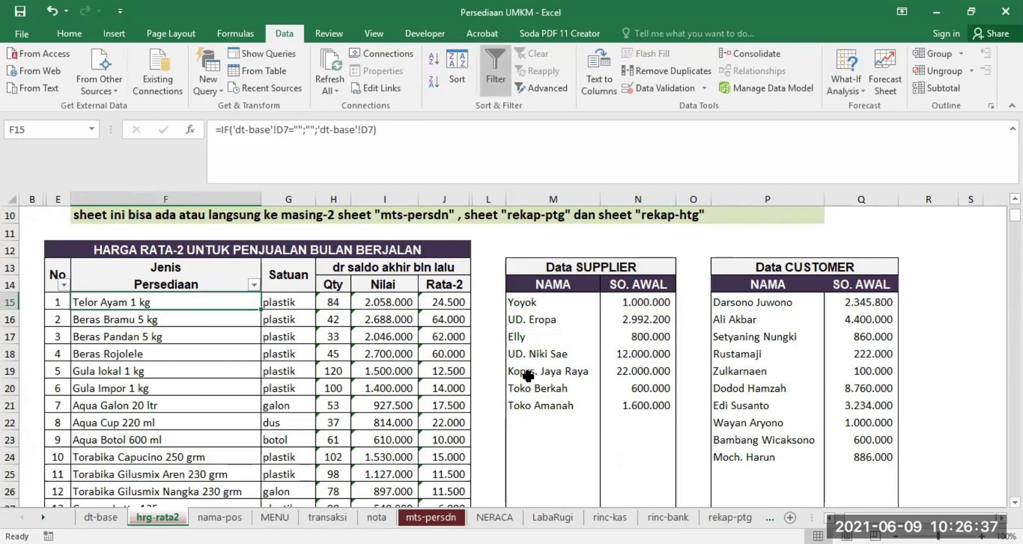
{"action": "left_click", "coordinate": [536, 308]}
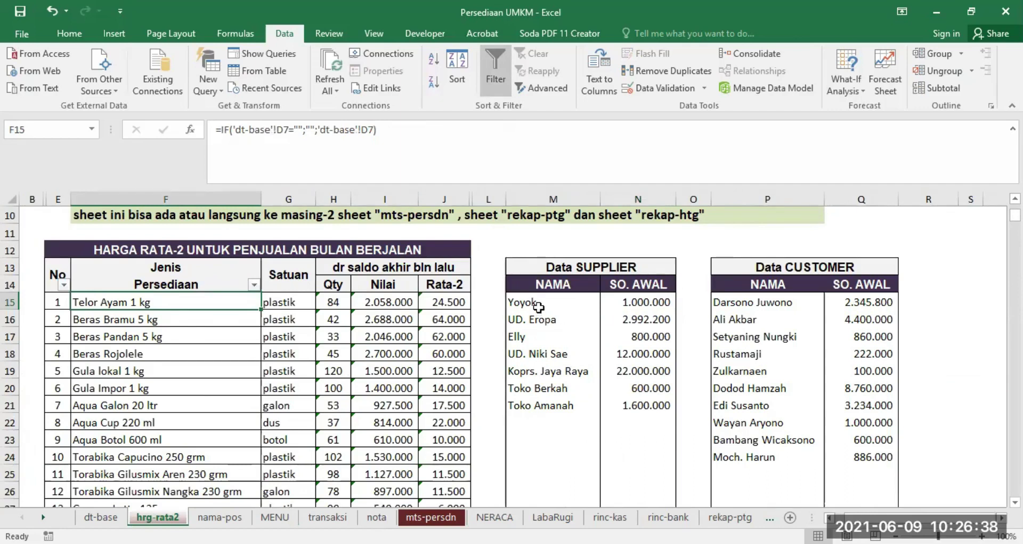
{"action": "left_click", "coordinate": [786, 303]}
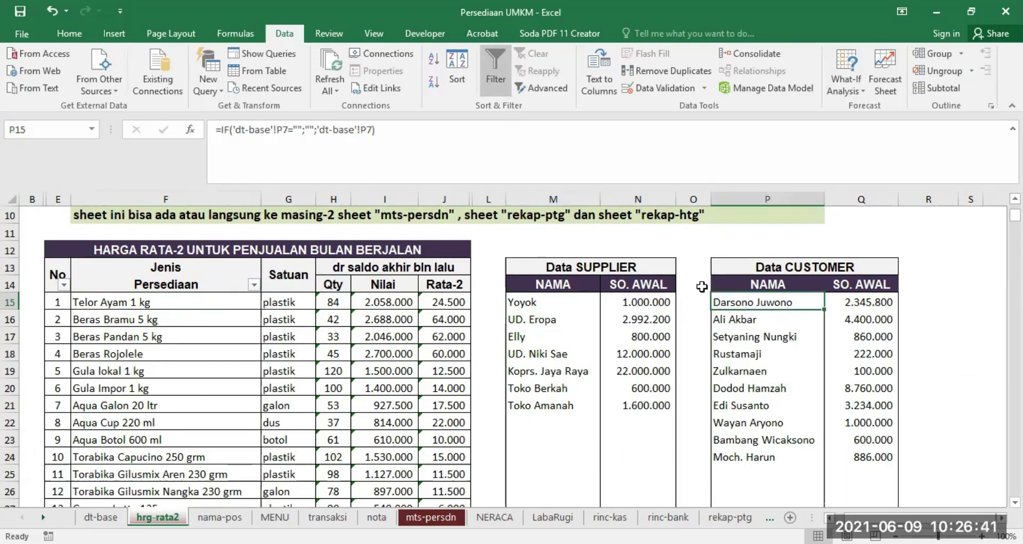
{"action": "left_click", "coordinate": [103, 302]}
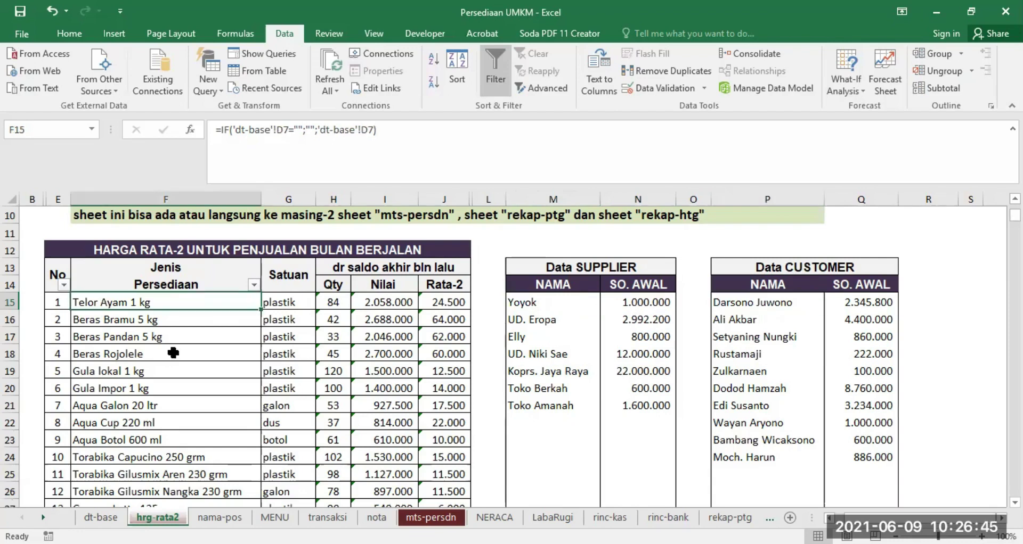
Step: Link F15 directly to dt-base cell D7 with a simple reference formula
{"action": "type", "text": "="}
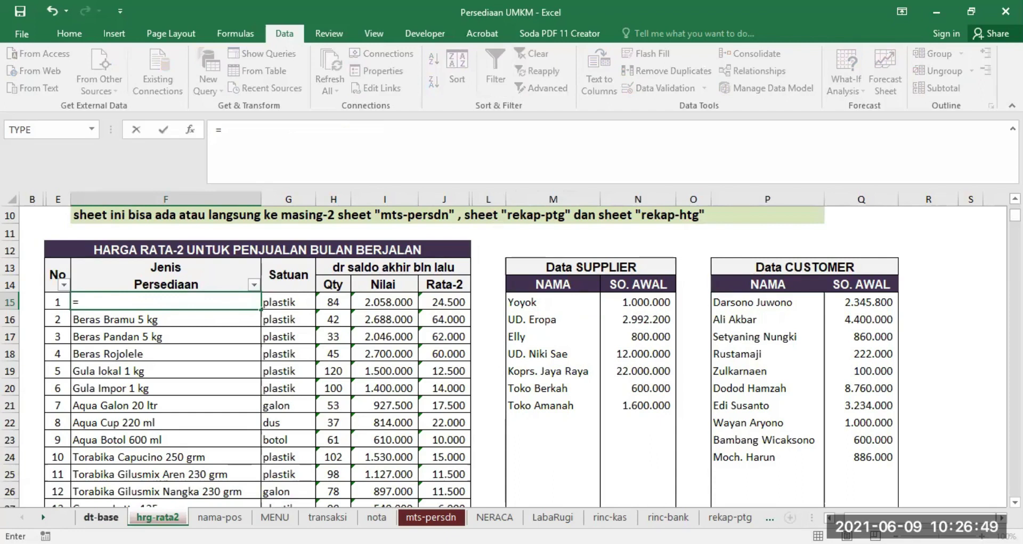
{"action": "left_click", "coordinate": [101, 517]}
{"action": "scroll", "coordinate": [730, 487], "scroll_direction": "left", "scroll_amount": 1}
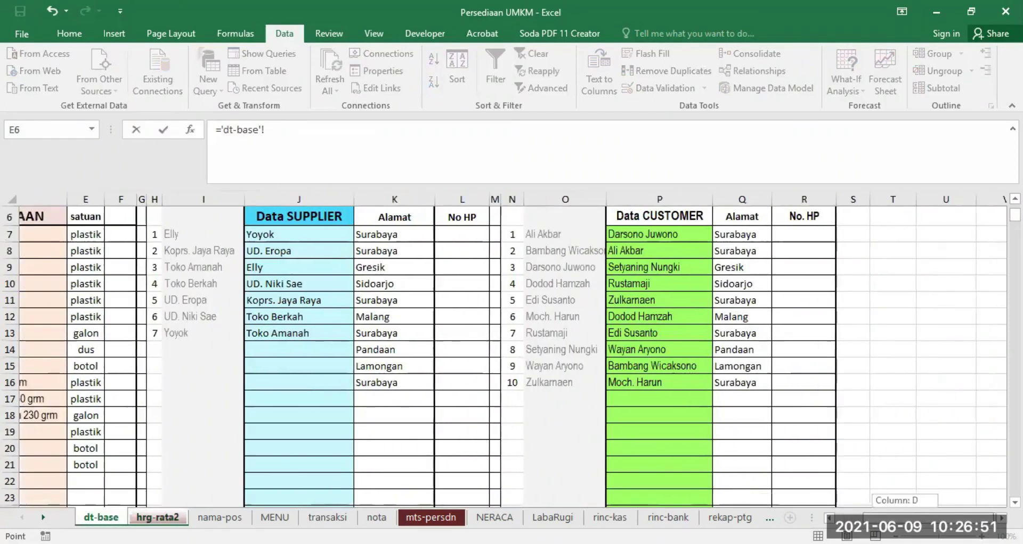
{"action": "scroll", "coordinate": [731, 488], "scroll_direction": "left", "scroll_amount": 3}
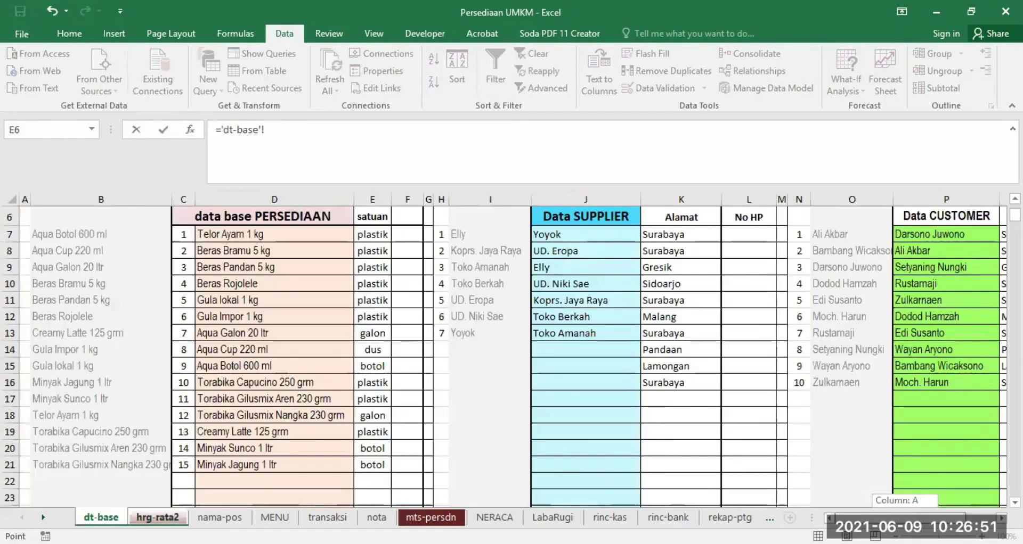
{"action": "left_click", "coordinate": [227, 237]}
{"action": "key", "text": "Return"}
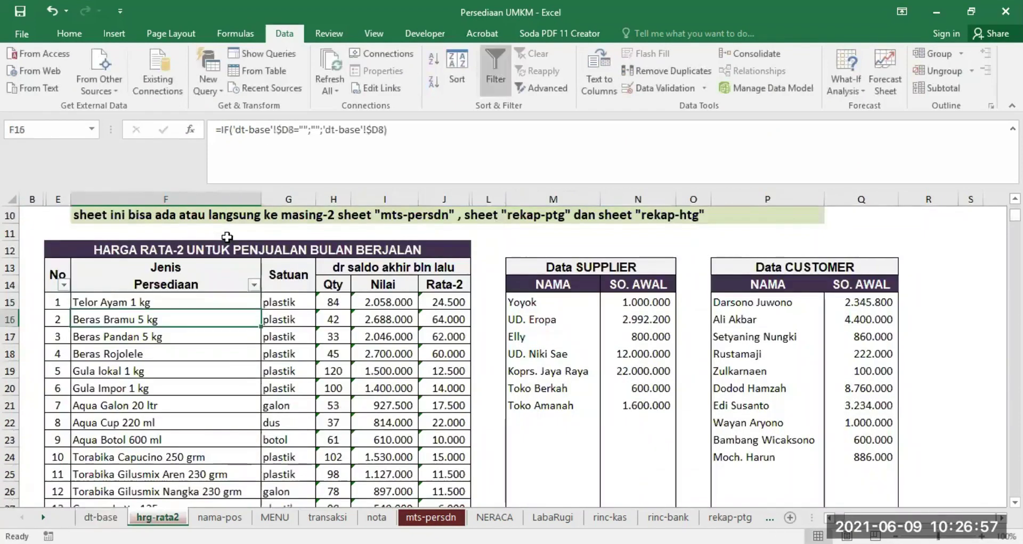
Step: Rewrite F15 as =IF('dt-base'!D7="";"";'dt-base'!D7)
{"action": "left_click", "coordinate": [104, 304]}
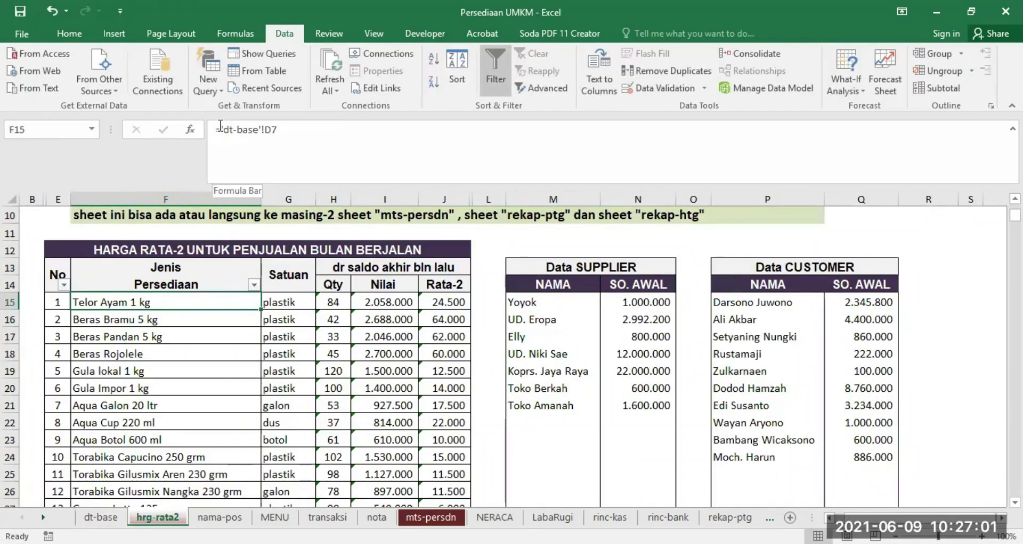
{"action": "left_click_drag", "start_coordinate": [220, 129], "coordinate": [358, 126]}
{"action": "key", "text": "BackSpace"}
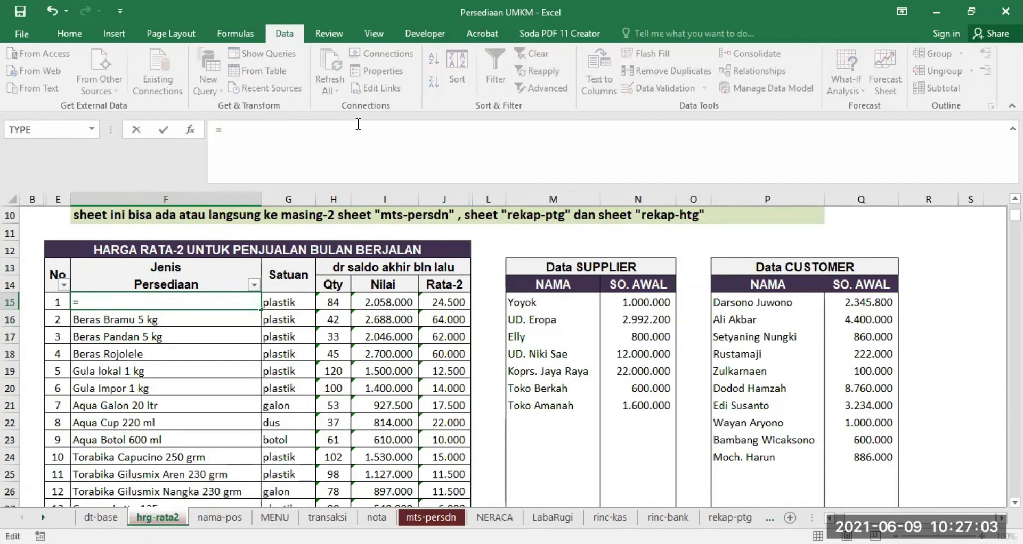
{"action": "type", "text": "I"}
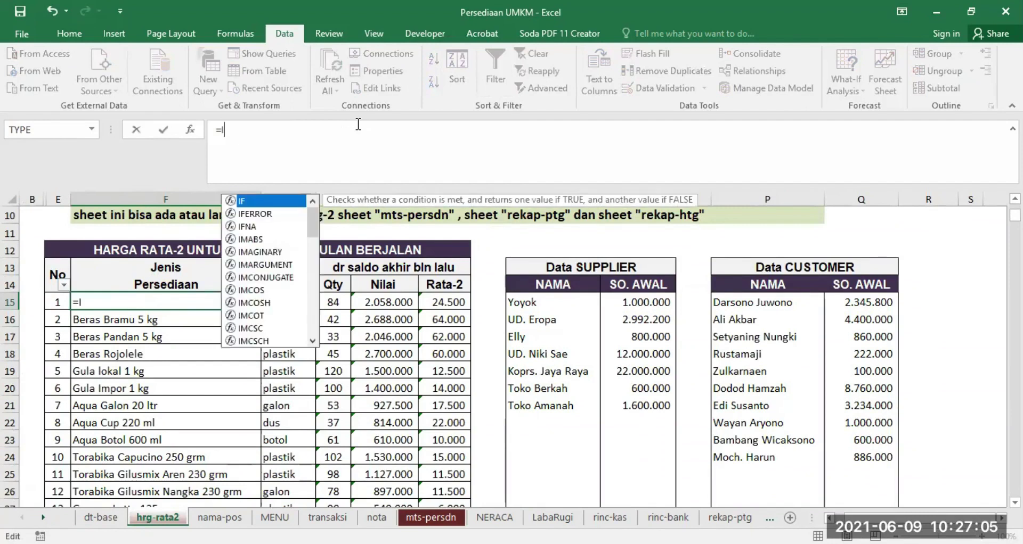
{"action": "key", "text": "Tab"}
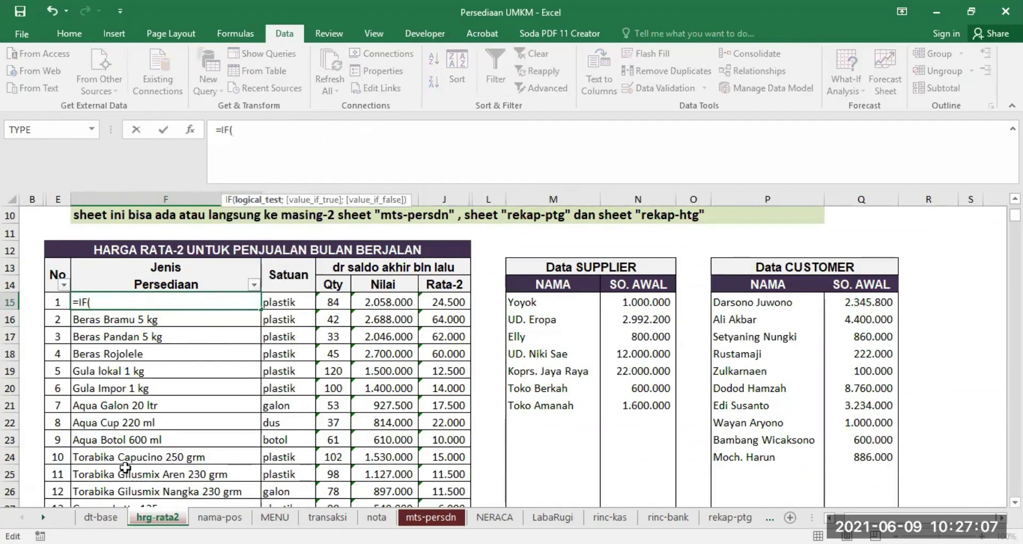
{"action": "left_click", "coordinate": [101, 517]}
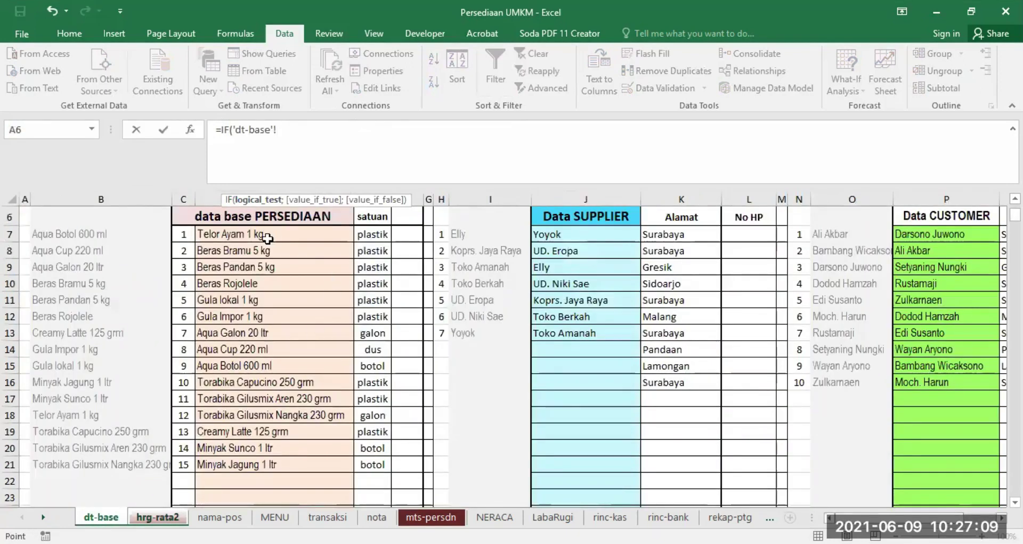
{"action": "left_click", "coordinate": [230, 232]}
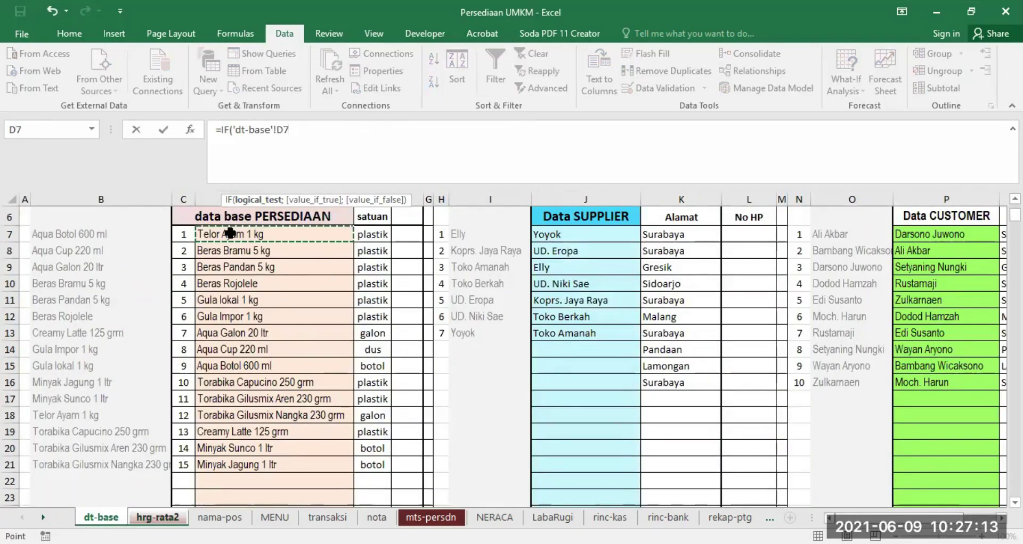
{"action": "type", "text": "=\"\""}
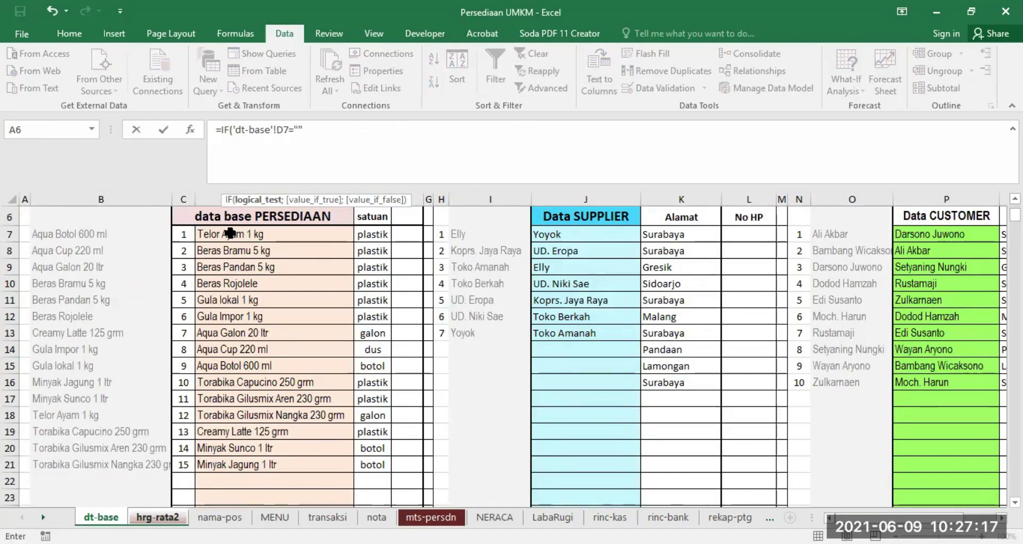
{"action": "type", "text": ";"}
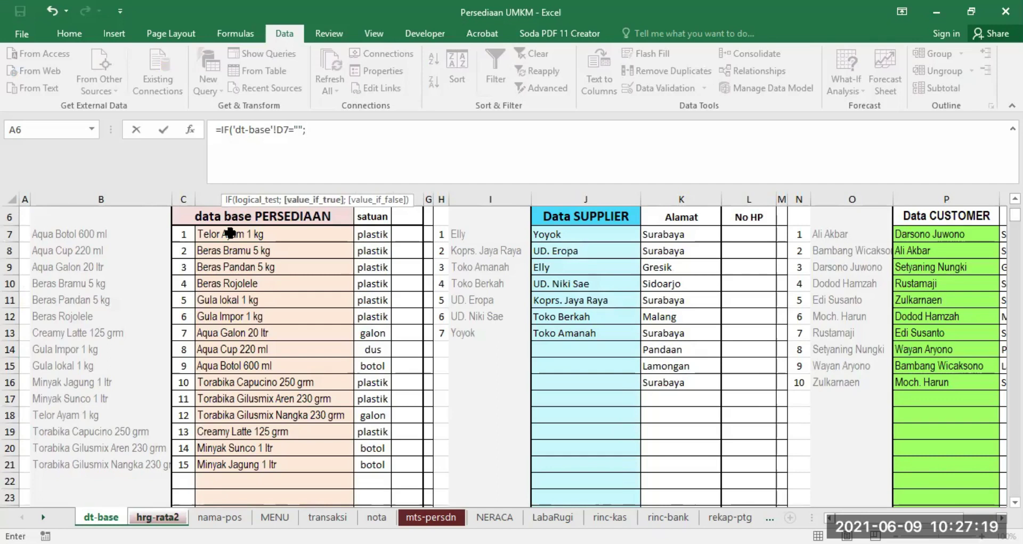
{"action": "type", "text": "\"\""}
{"action": "type", "text": ";"}
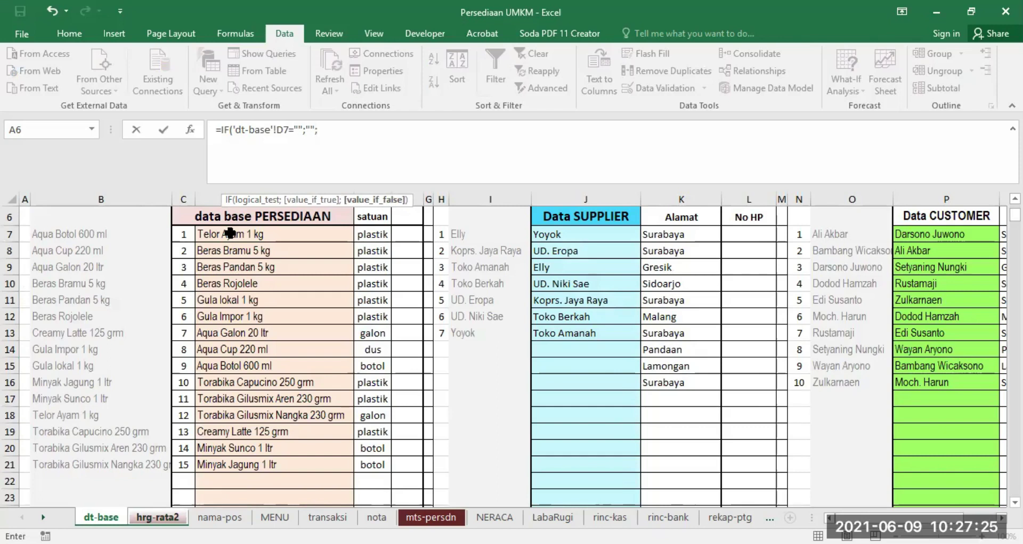
{"action": "left_click", "coordinate": [230, 232]}
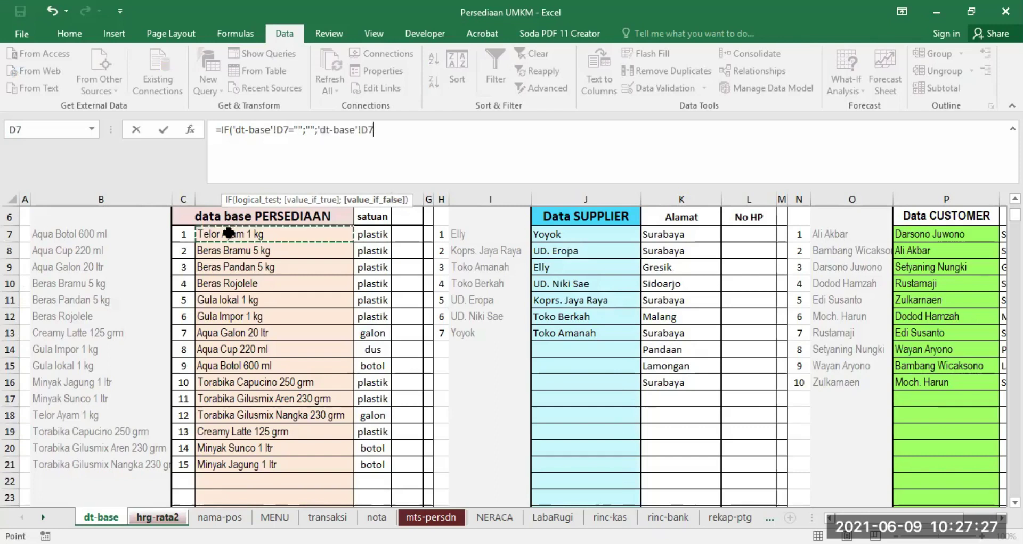
{"action": "key", "text": "Return"}
Step: Verify F15's formula unchanged, then return to dt-base
{"action": "double_click", "coordinate": [178, 302]}
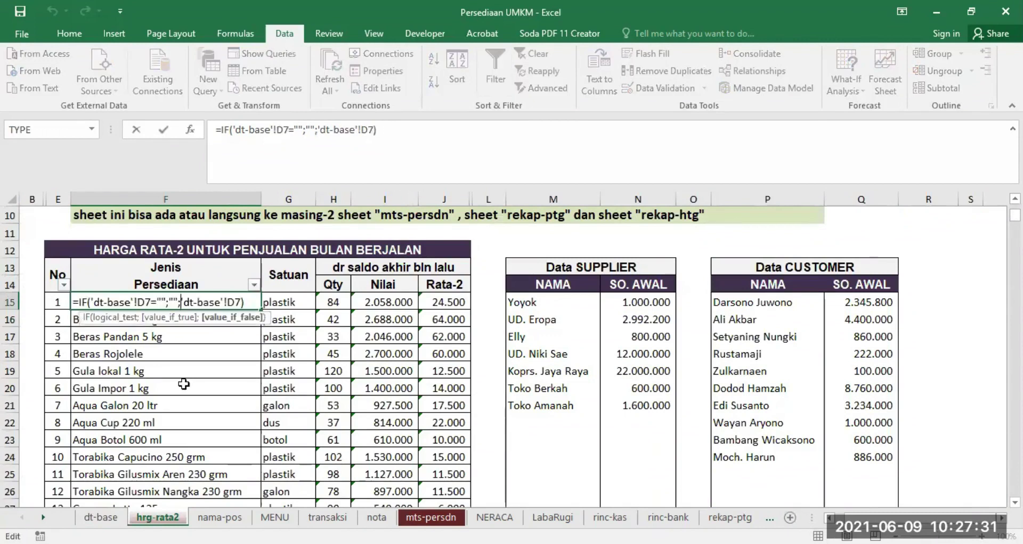
{"action": "key", "text": "Escape"}
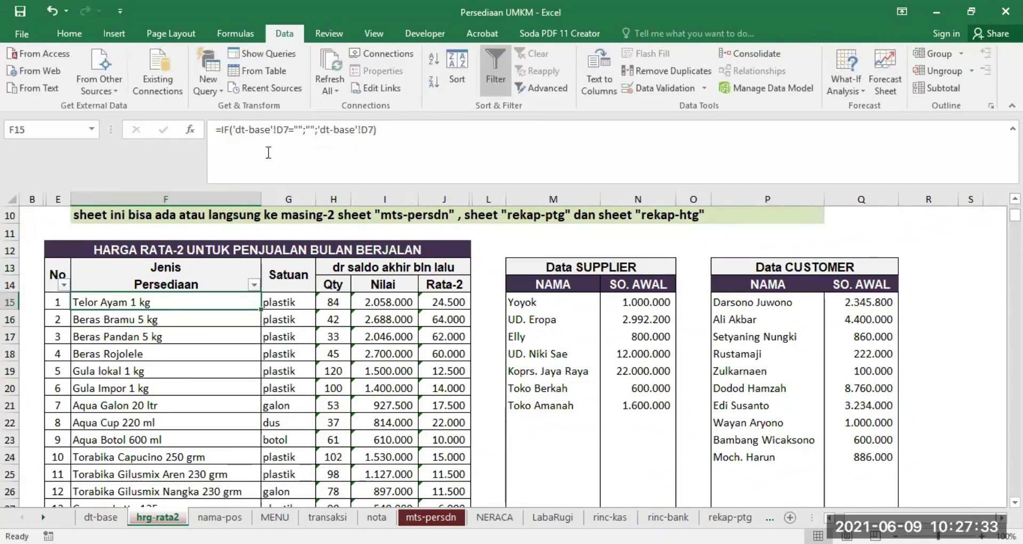
{"action": "left_click", "coordinate": [101, 518]}
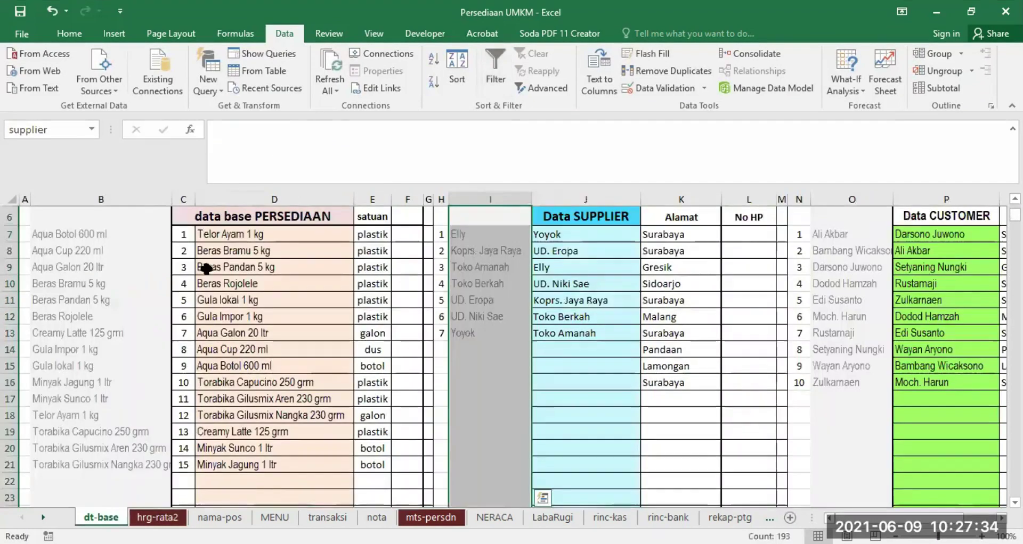
Step: Undo the deletion of dt-base D7 so hrg-rata2 F15 shows Telor Ayam 1 kg
{"action": "left_click", "coordinate": [232, 235]}
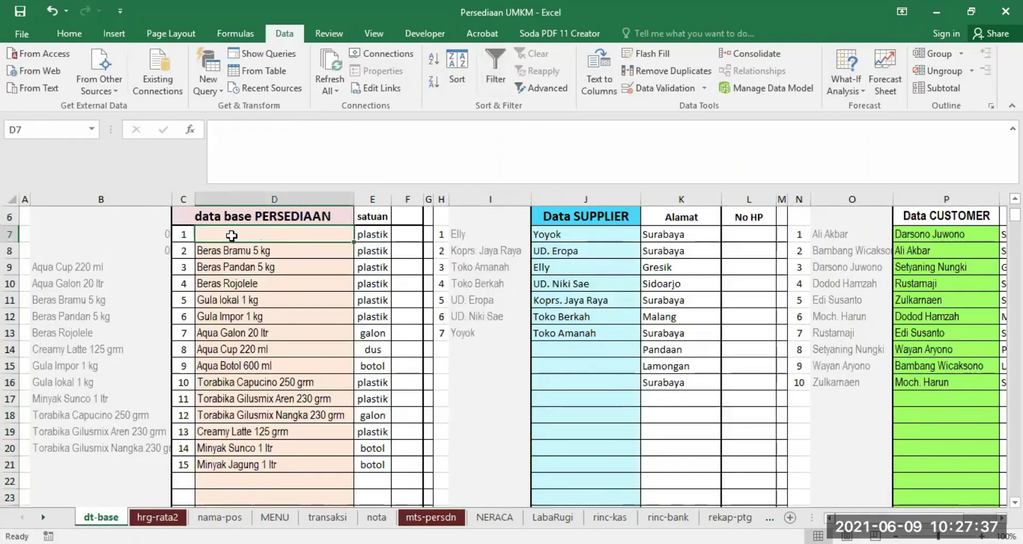
{"action": "left_click", "coordinate": [157, 517]}
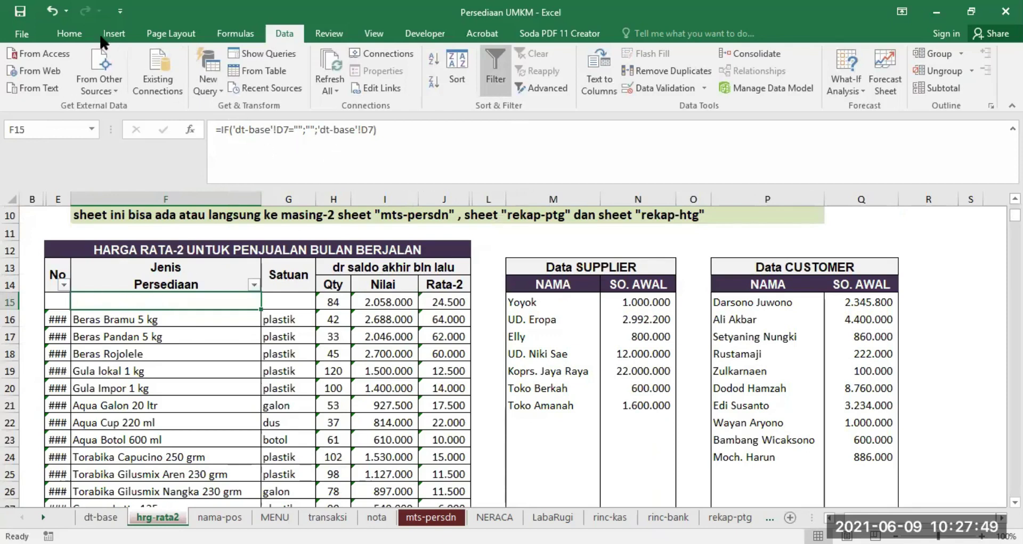
{"action": "left_click", "coordinate": [55, 15]}
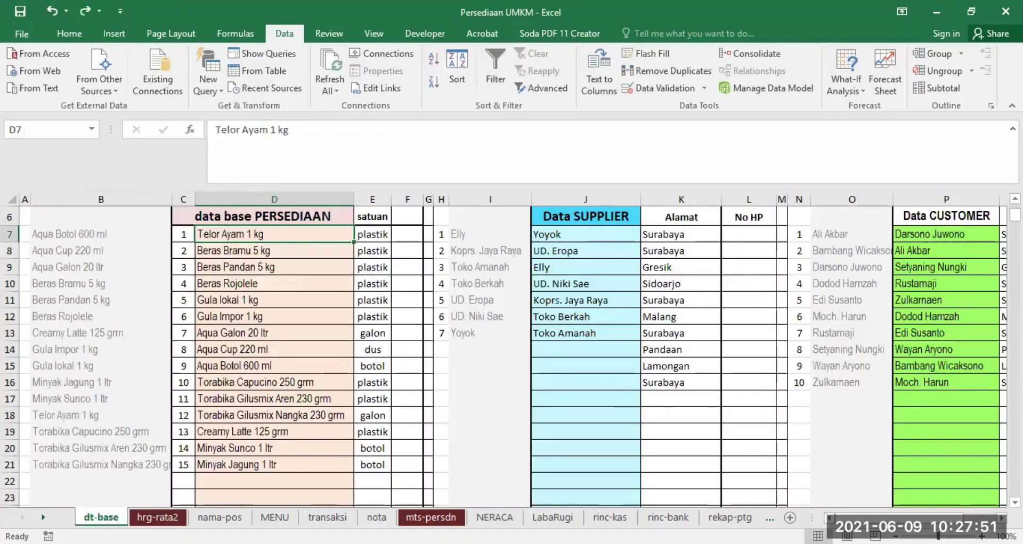
{"action": "left_click", "coordinate": [158, 519]}
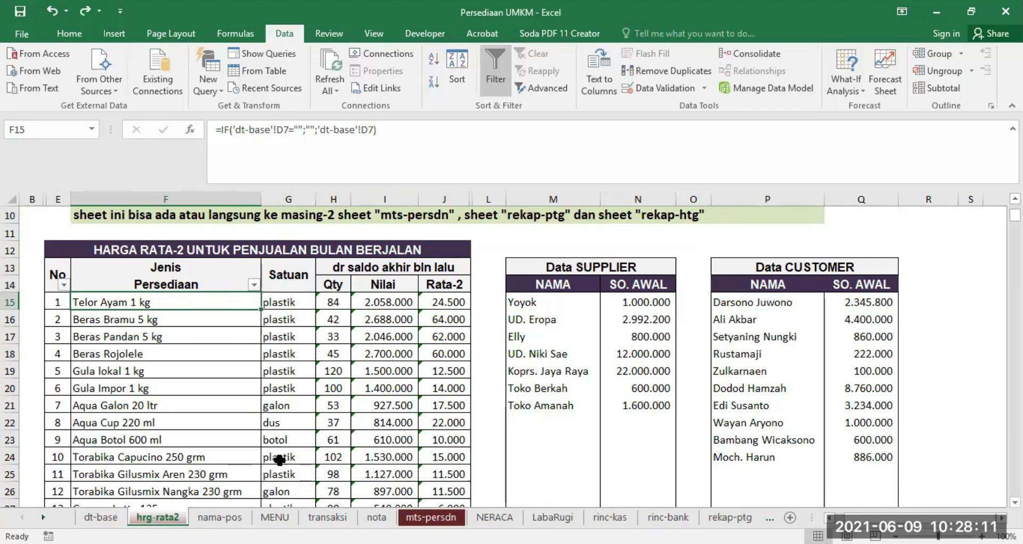
{"action": "scroll", "coordinate": [318, 424], "scroll_direction": "up", "scroll_amount": 1}
{"action": "scroll", "coordinate": [318, 425], "scroll_direction": "up", "scroll_amount": 1}
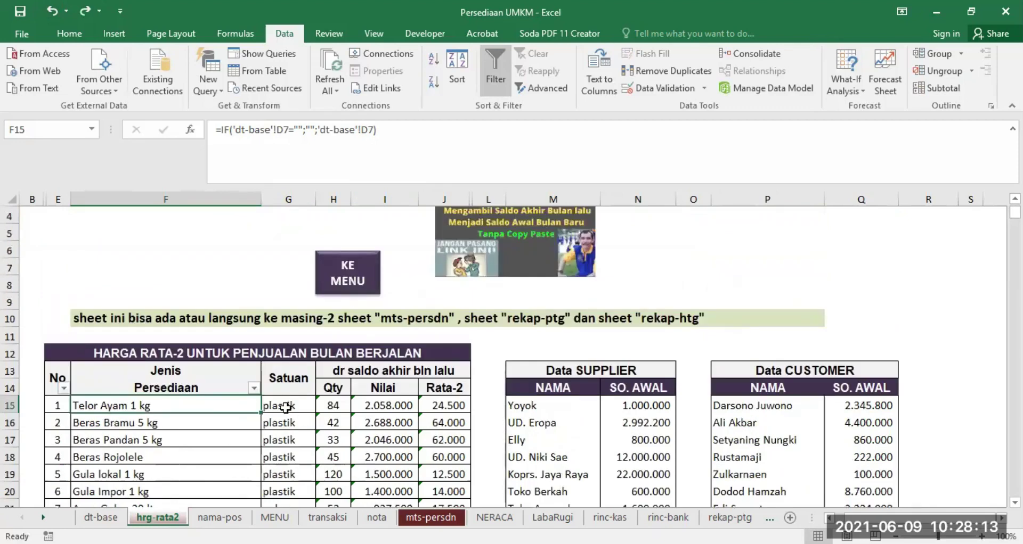
{"action": "left_click", "coordinate": [286, 408]}
{"action": "scroll", "coordinate": [286, 407], "scroll_direction": "up", "scroll_amount": 1}
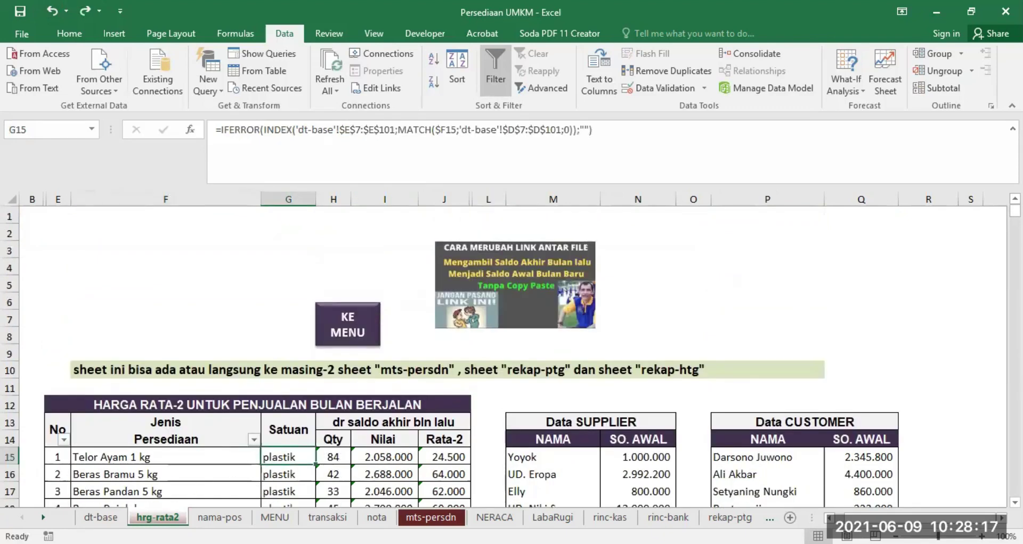
{"action": "left_click", "coordinate": [101, 518]}
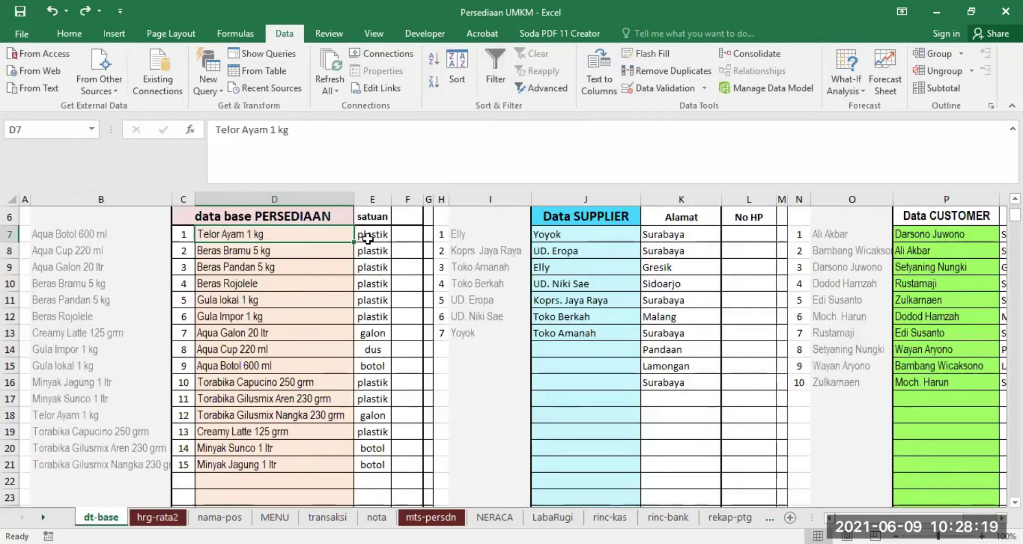
{"action": "scroll", "coordinate": [298, 303], "scroll_direction": "up", "scroll_amount": 2}
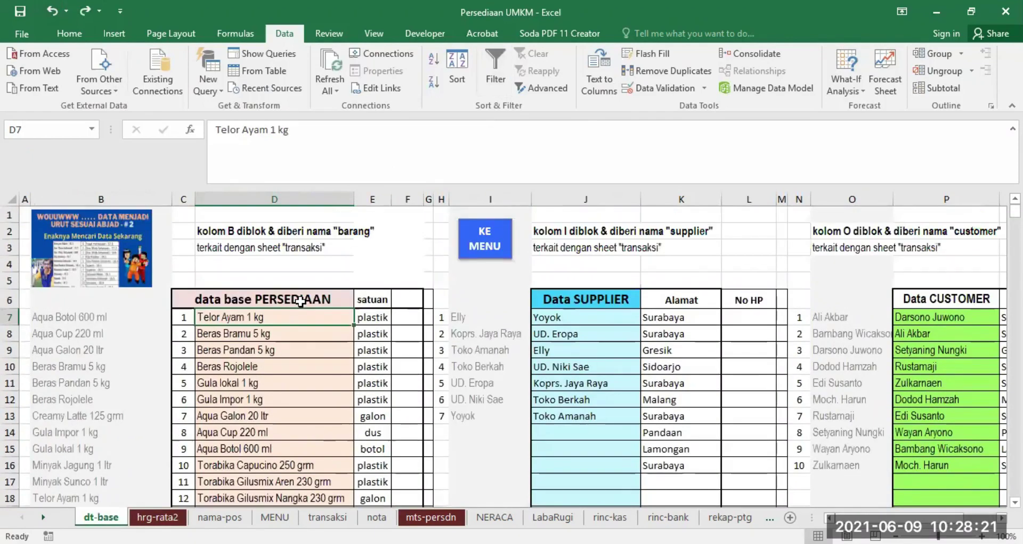
{"action": "left_click", "coordinate": [274, 517]}
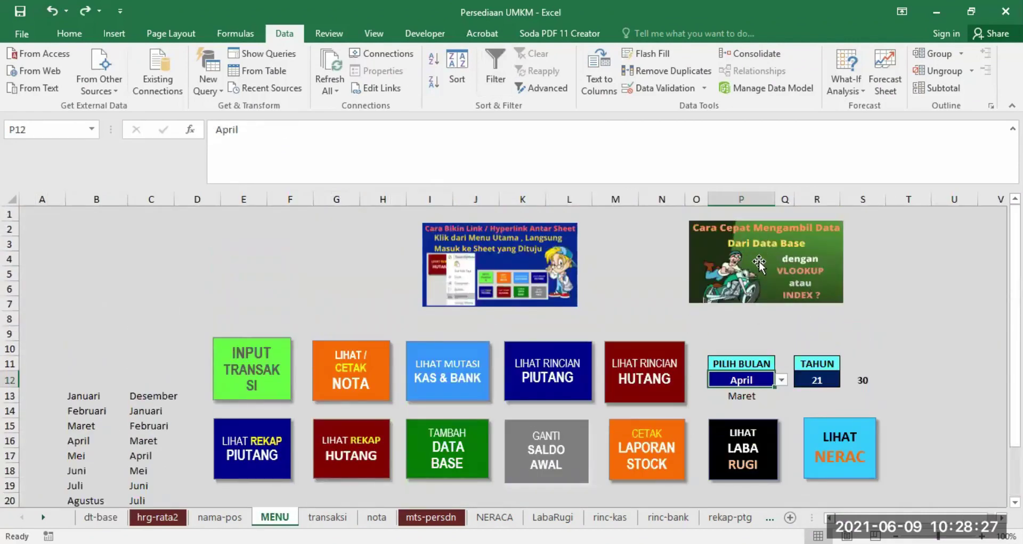
{"action": "left_click", "coordinate": [158, 517]}
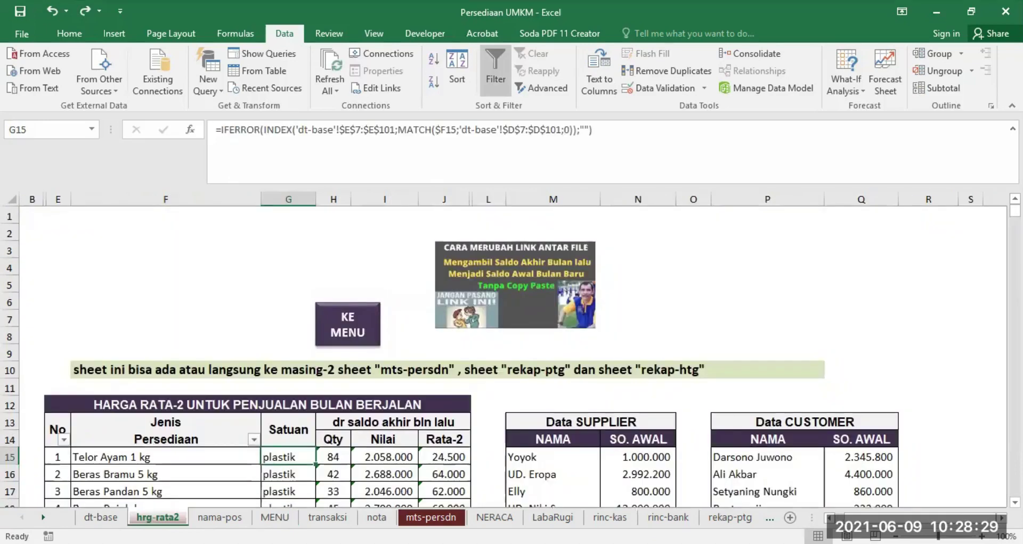
{"action": "scroll", "coordinate": [373, 368], "scroll_direction": "down", "scroll_amount": 2}
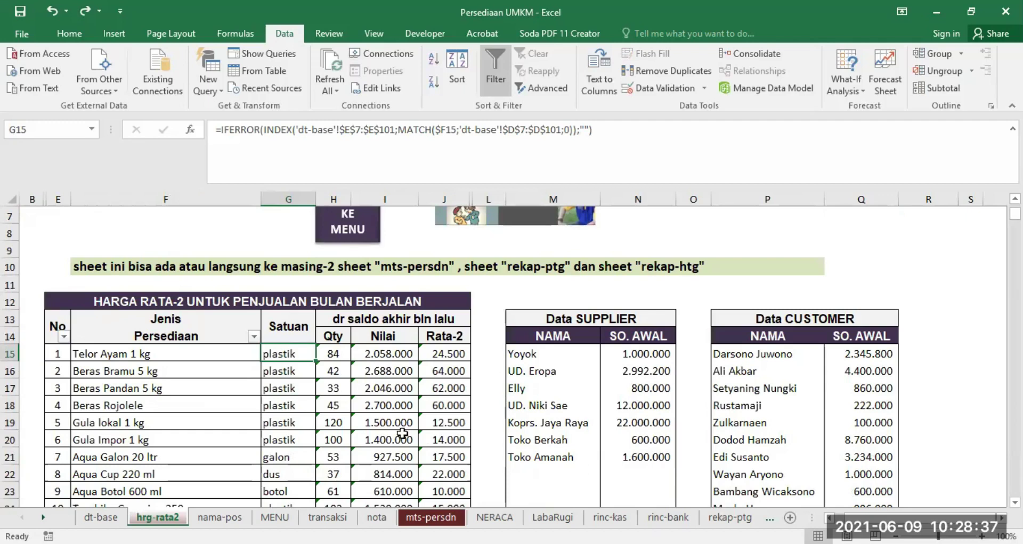
{"action": "left_click", "coordinate": [532, 353]}
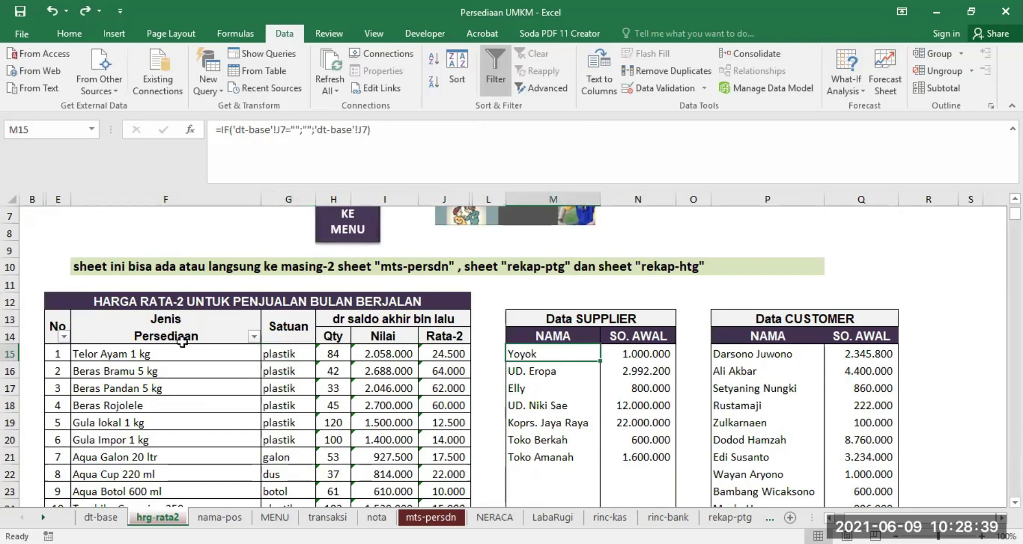
{"action": "left_click", "coordinate": [113, 352]}
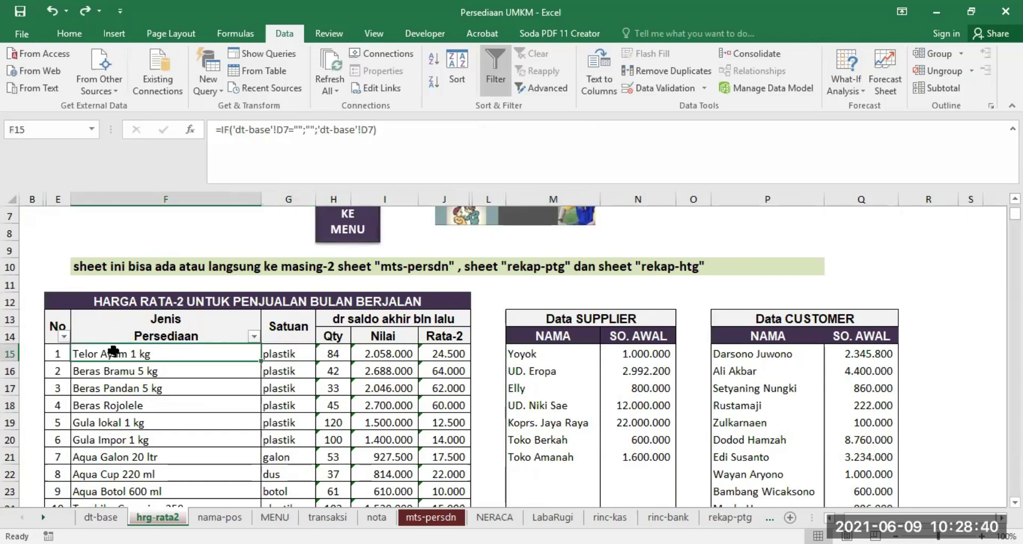
{"action": "left_click", "coordinate": [532, 354]}
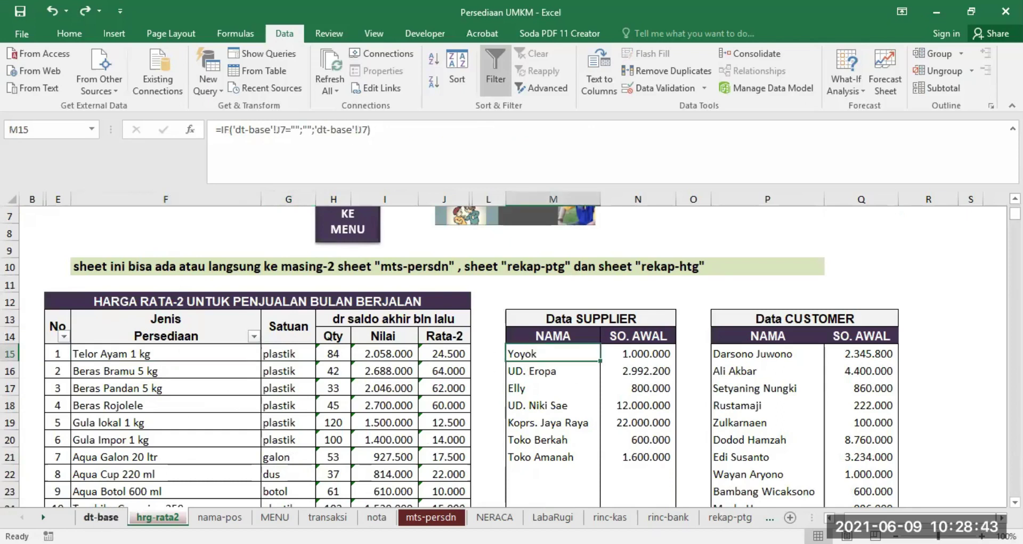
{"action": "left_click", "coordinate": [101, 518]}
{"action": "left_click", "coordinate": [585, 317]}
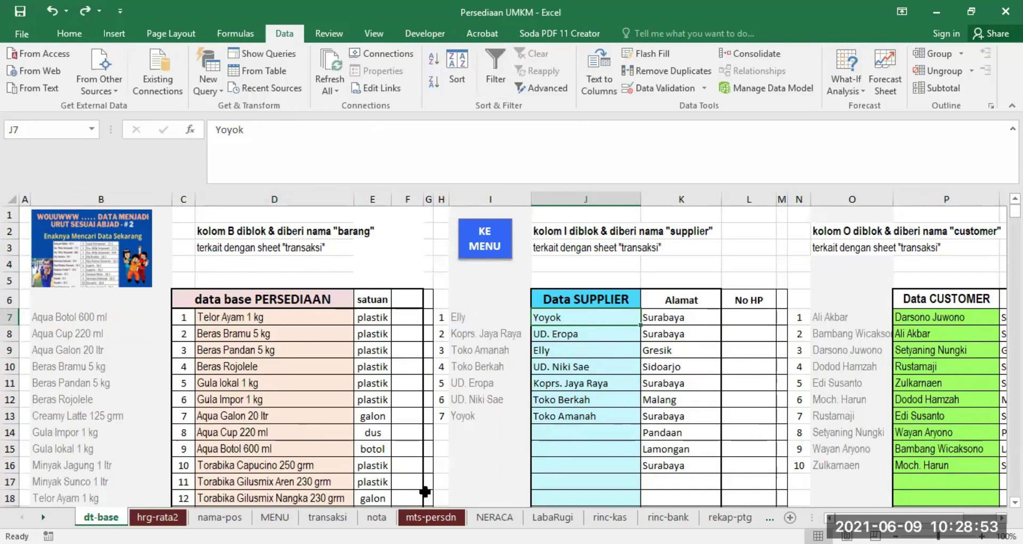
{"action": "left_click", "coordinate": [158, 517]}
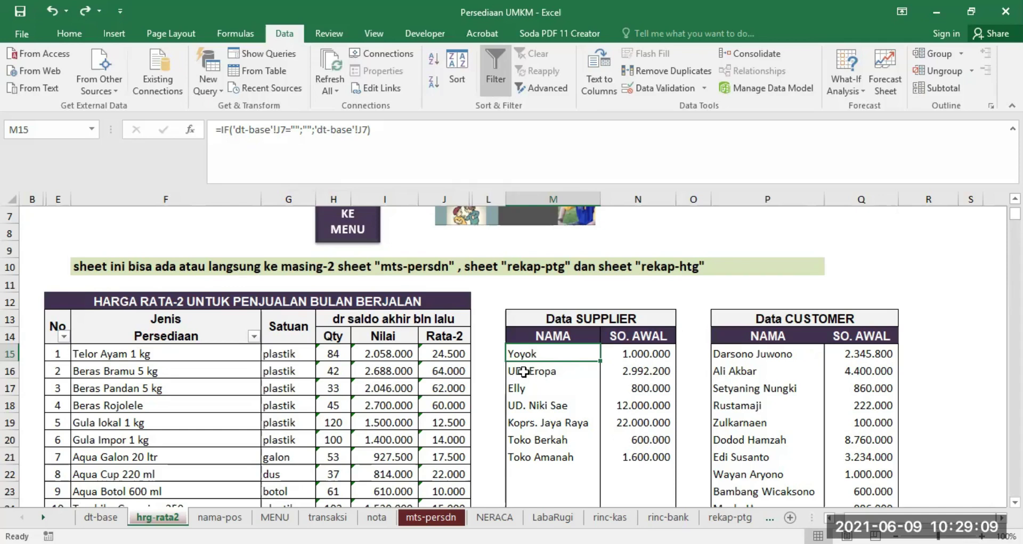
{"action": "left_click", "coordinate": [631, 369]}
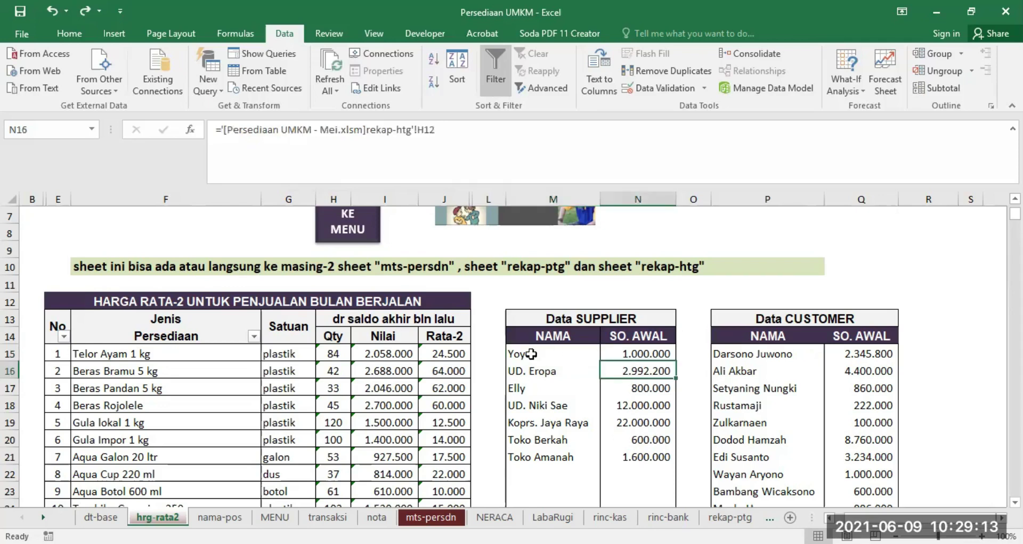
{"action": "left_click", "coordinate": [101, 517]}
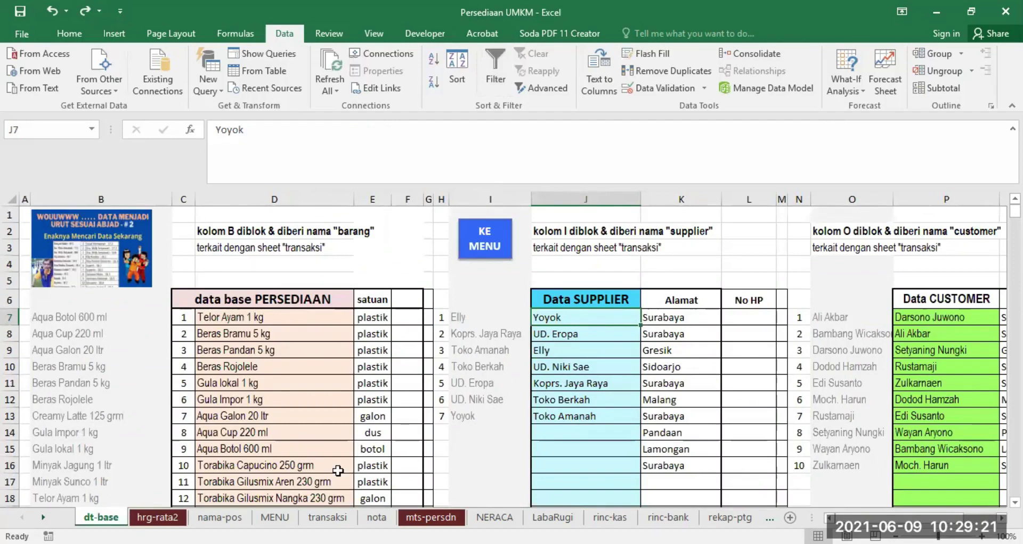
{"action": "left_click", "coordinate": [157, 517]}
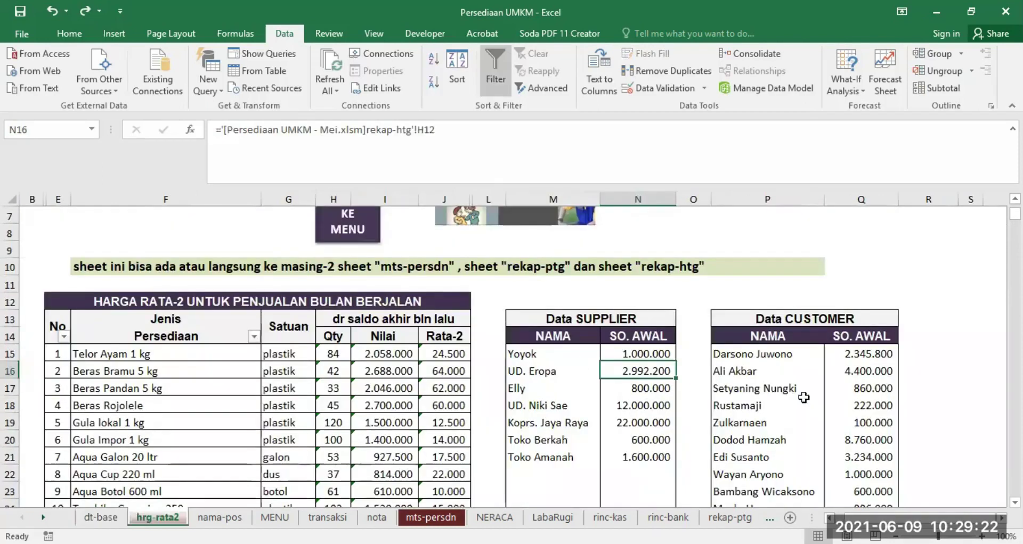
{"action": "left_click", "coordinate": [775, 353]}
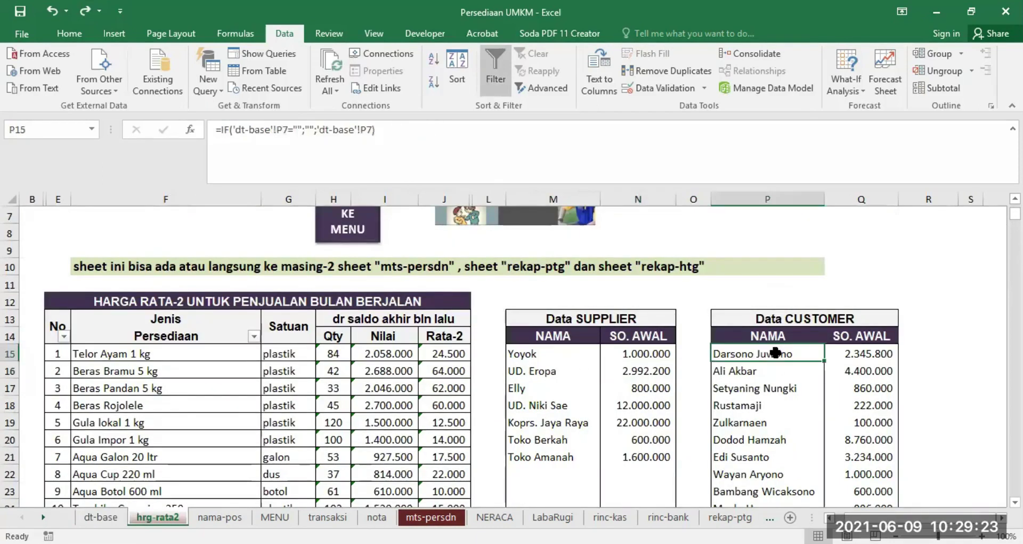
{"action": "left_click", "coordinate": [122, 356]}
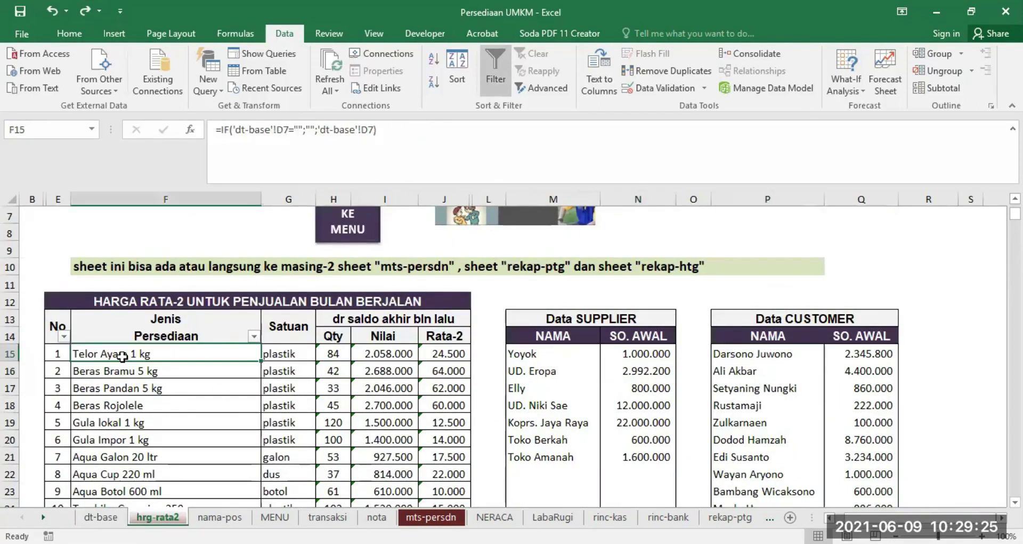
{"action": "left_click", "coordinate": [520, 353]}
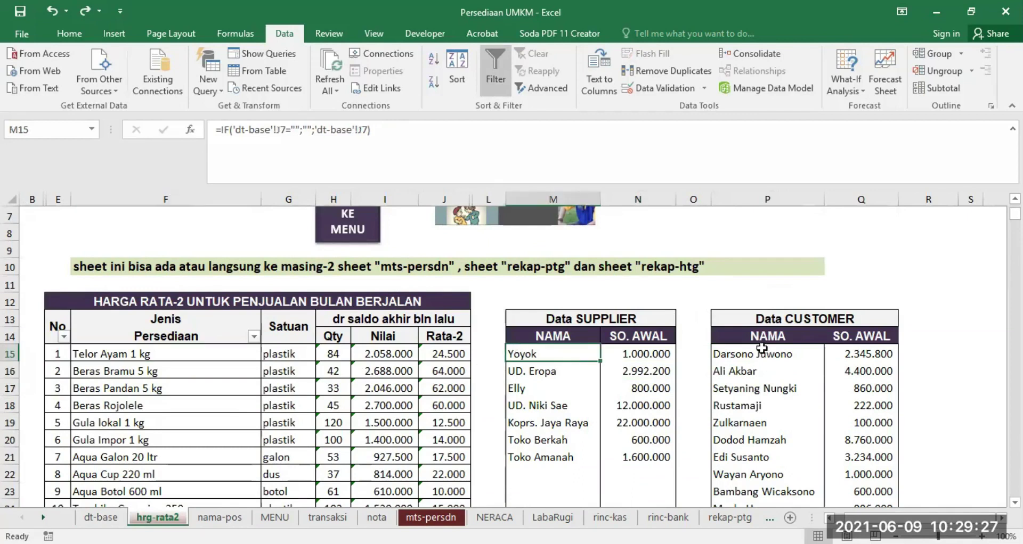
{"action": "left_click", "coordinate": [642, 352]}
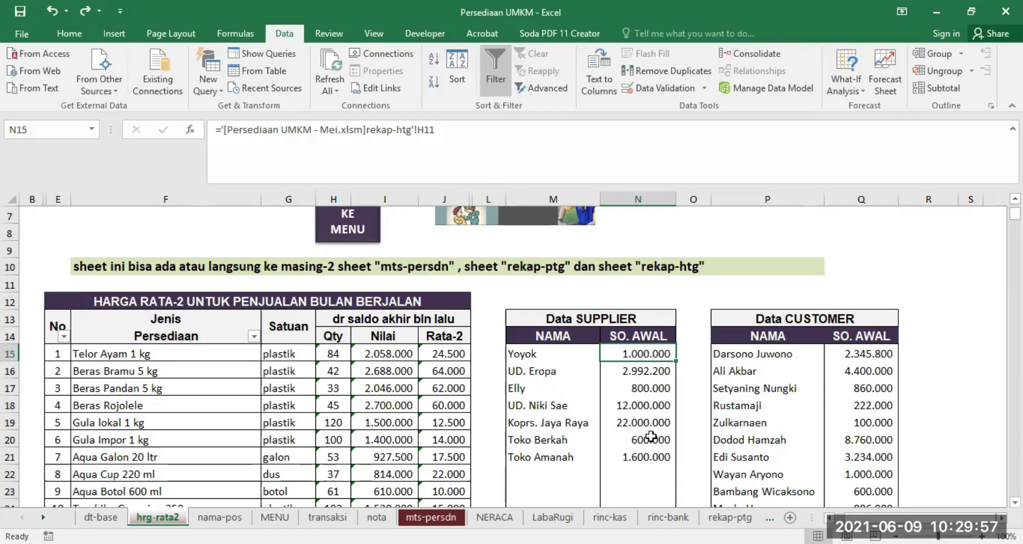
Step: Start a link formula in hrg-rata2 cell N15 and bring up the Mei workbook's MENU sheet
{"action": "type", "text": "="}
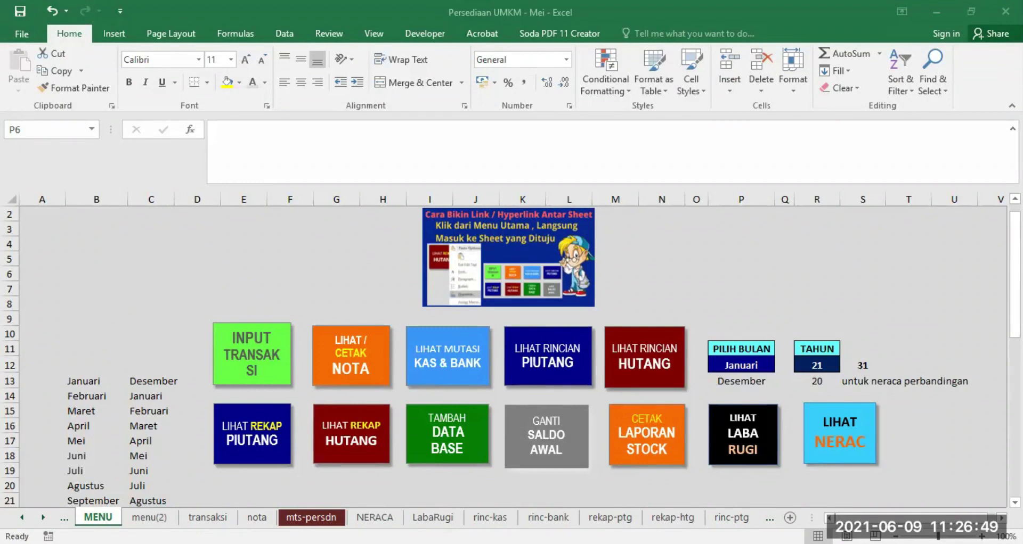
Step: Point N15 at the first supplier's closing debt, rekap-htg H11, so it shows 1.000.000
{"action": "left_click", "coordinate": [673, 518]}
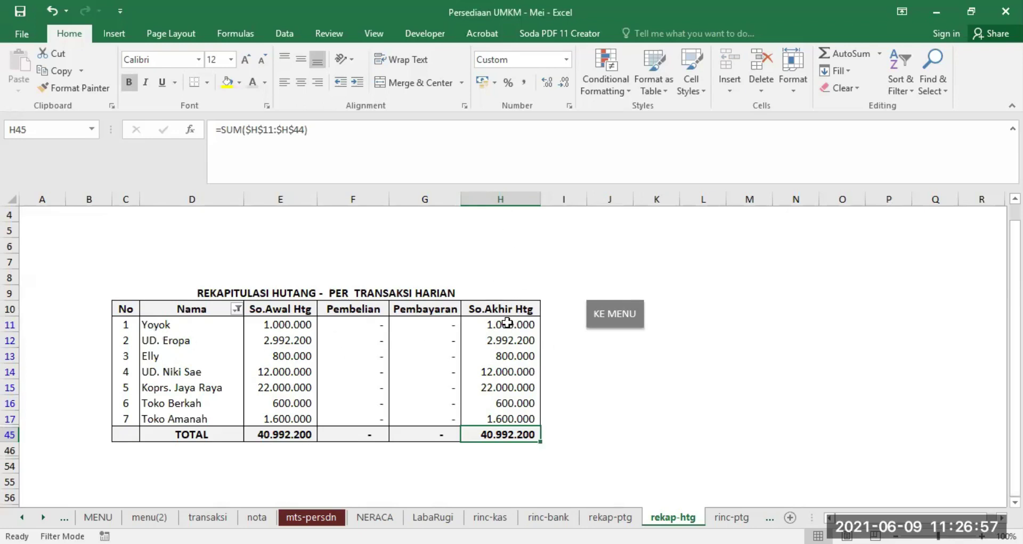
{"action": "left_click", "coordinate": [508, 323]}
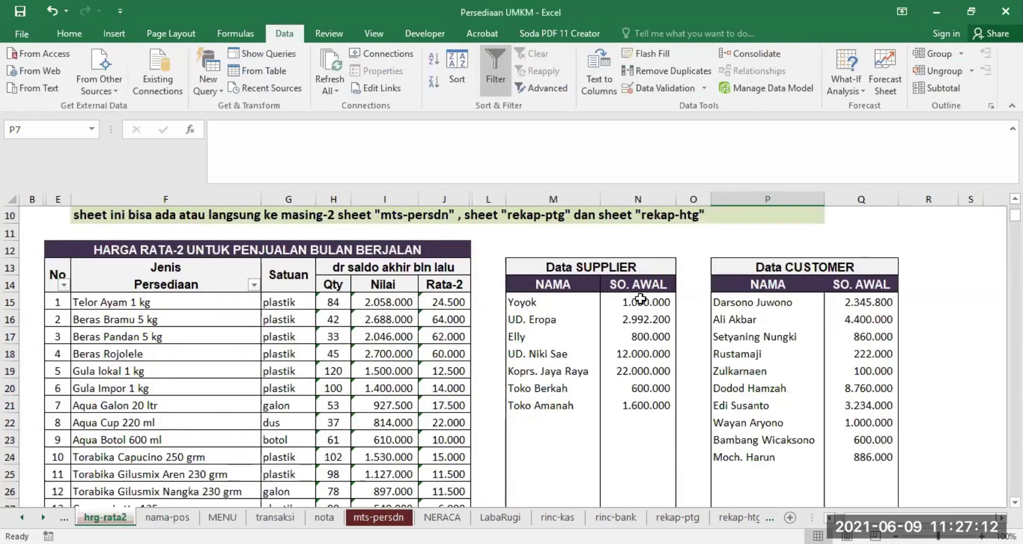
{"action": "left_click", "coordinate": [642, 301]}
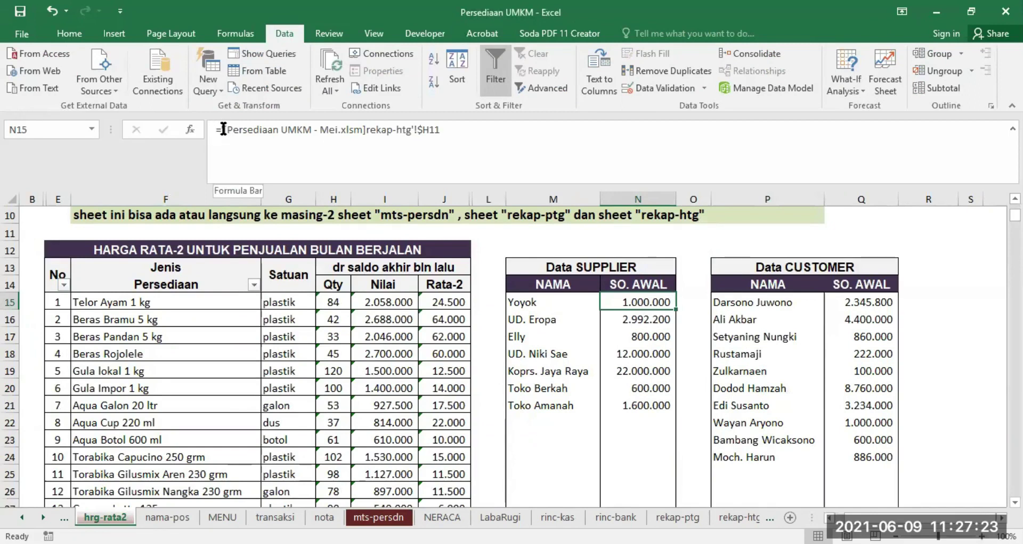
{"action": "left_click_drag", "start_coordinate": [221, 130], "coordinate": [349, 132]}
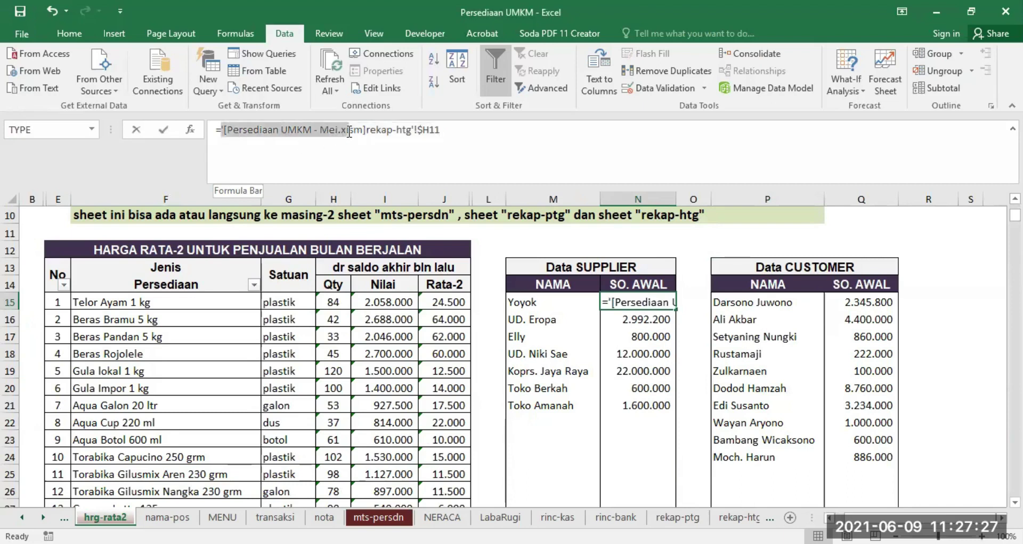
{"action": "left_click_drag", "start_coordinate": [349, 132], "coordinate": [364, 132]}
{"action": "left_click_drag", "start_coordinate": [363, 131], "coordinate": [413, 124]}
{"action": "mouse_move", "coordinate": [404, 122]}
{"action": "left_mouse_down"}
{"action": "mouse_move", "coordinate": [407, 131]}
{"action": "mouse_move", "coordinate": [442, 130]}
{"action": "left_mouse_up"}
{"action": "left_click", "coordinate": [466, 129]}
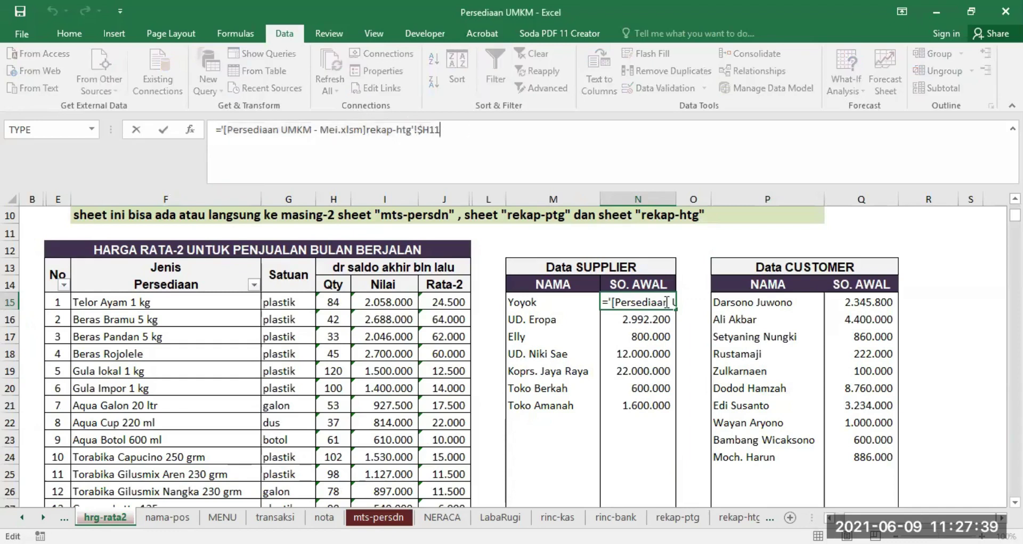
{"action": "key", "text": "ctrl+Return"}
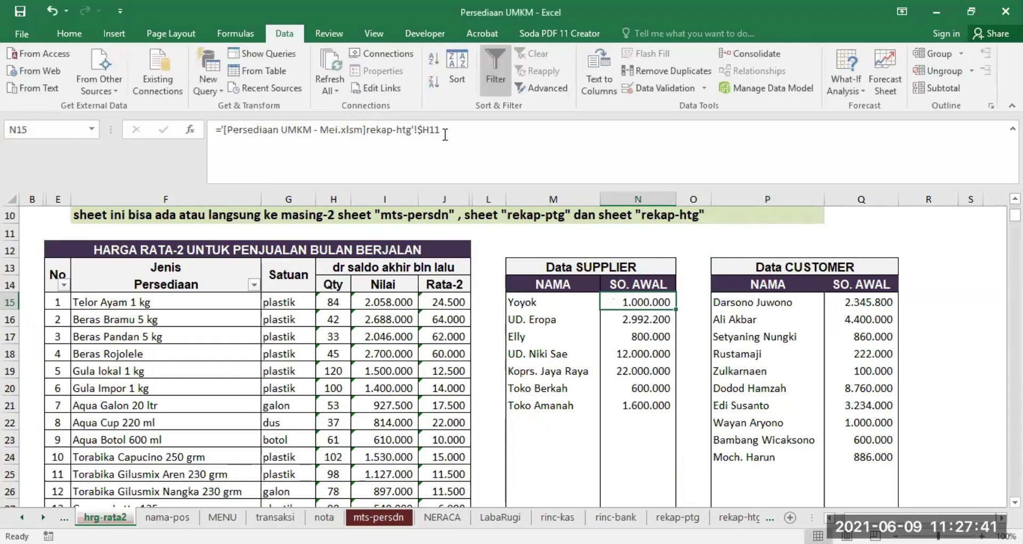
{"action": "left_click", "coordinate": [433, 130]}
{"action": "key", "text": "BackSpace"}
{"action": "key", "text": "Return"}
{"action": "left_click", "coordinate": [636, 307]}
{"action": "left_click", "coordinate": [433, 129]}
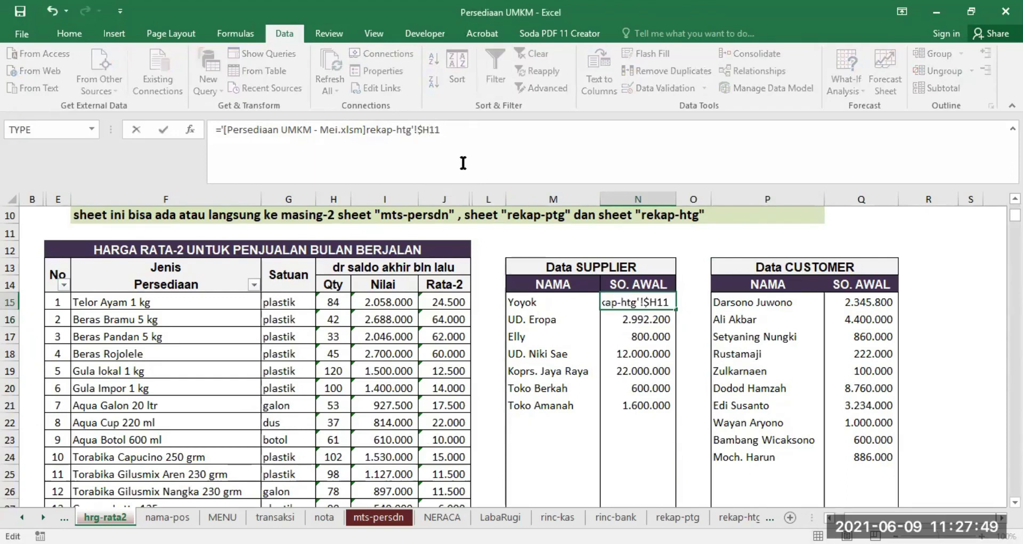
{"action": "key", "text": "Return"}
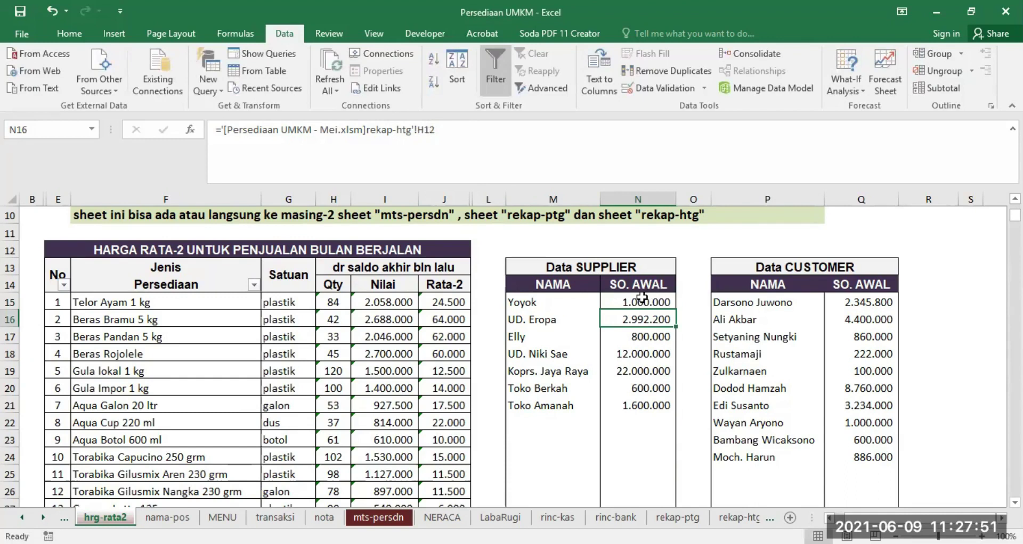
{"action": "left_click", "coordinate": [641, 297]}
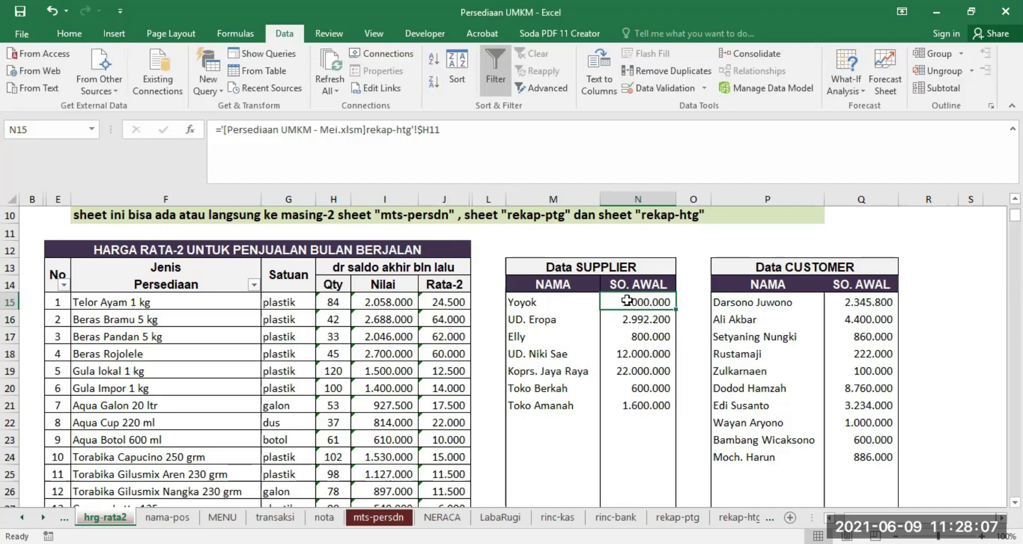
Step: Link Q15 to the Mei workbook's rekap-ptg H11, adjusted to $H11 with F4
{"action": "left_click", "coordinate": [863, 302]}
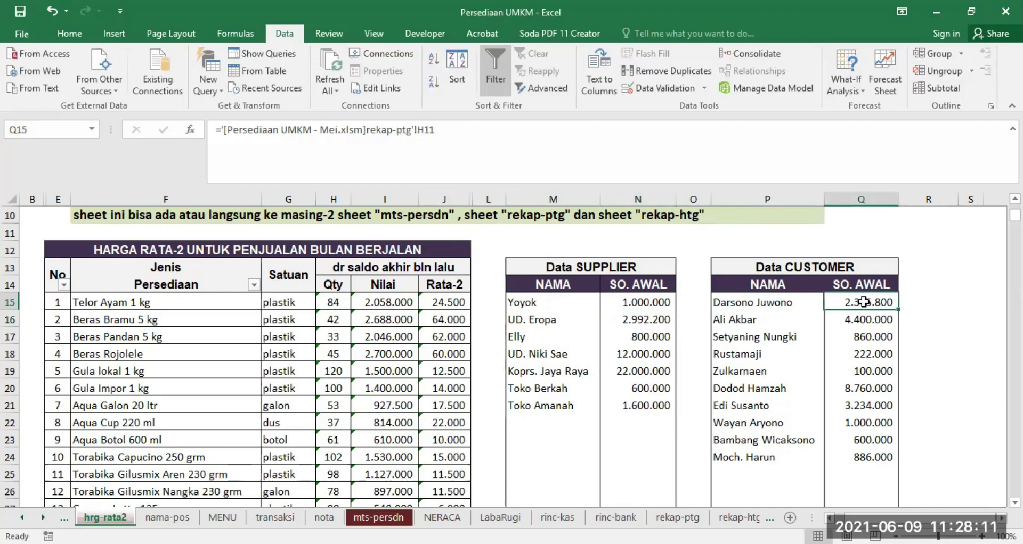
{"action": "type", "text": "="}
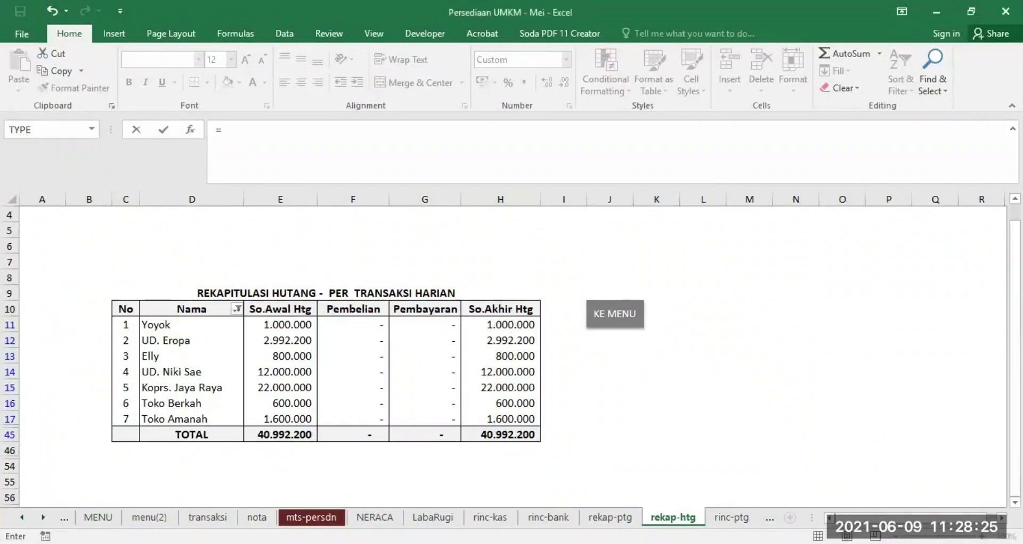
{"action": "key", "text": "ctrl+Page_Up"}
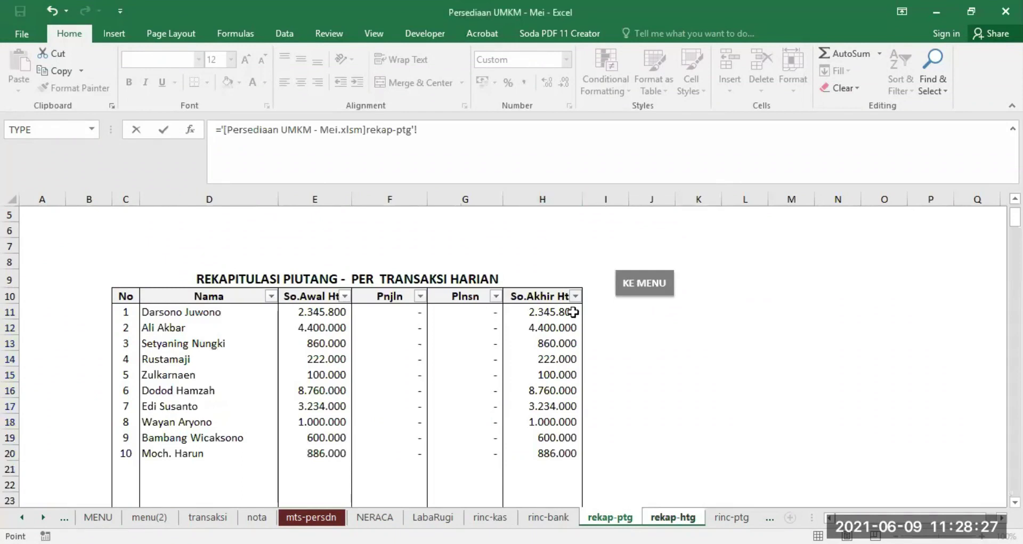
{"action": "left_click", "coordinate": [551, 311]}
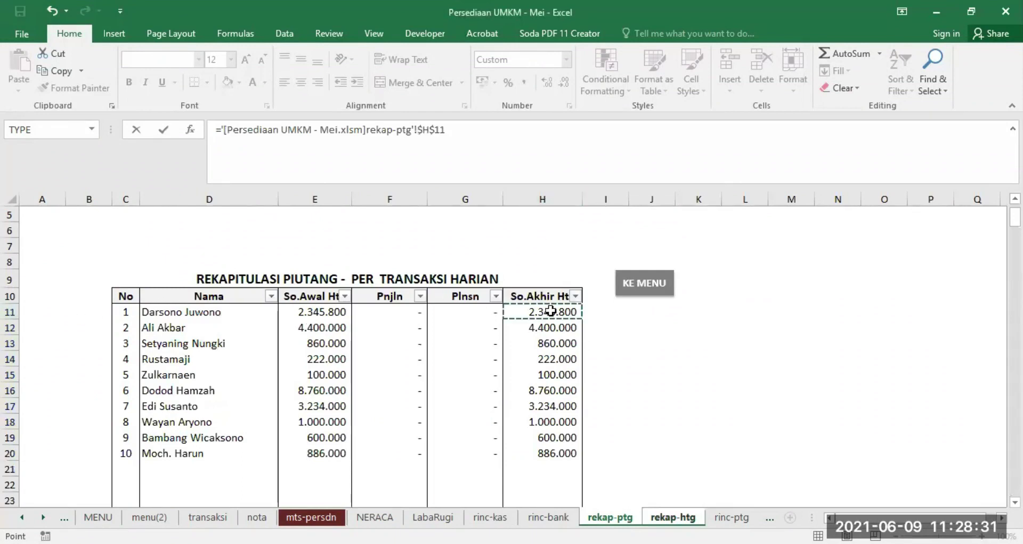
{"action": "key", "text": "Return"}
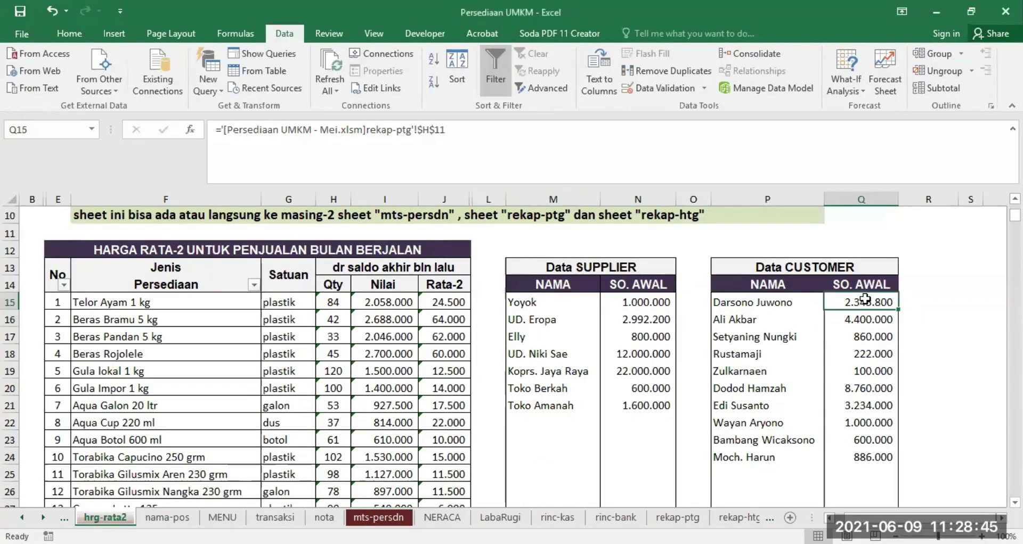
{"action": "left_click", "coordinate": [429, 130]}
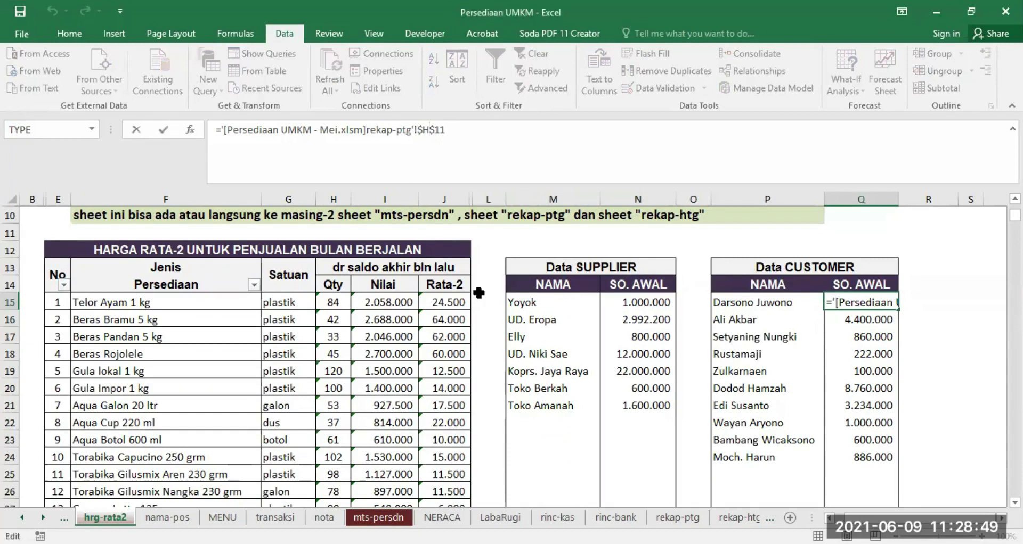
{"action": "key", "text": "F4"}
{"action": "key", "text": "F4"}
{"action": "key", "text": "F4"}
{"action": "key", "text": "Return"}
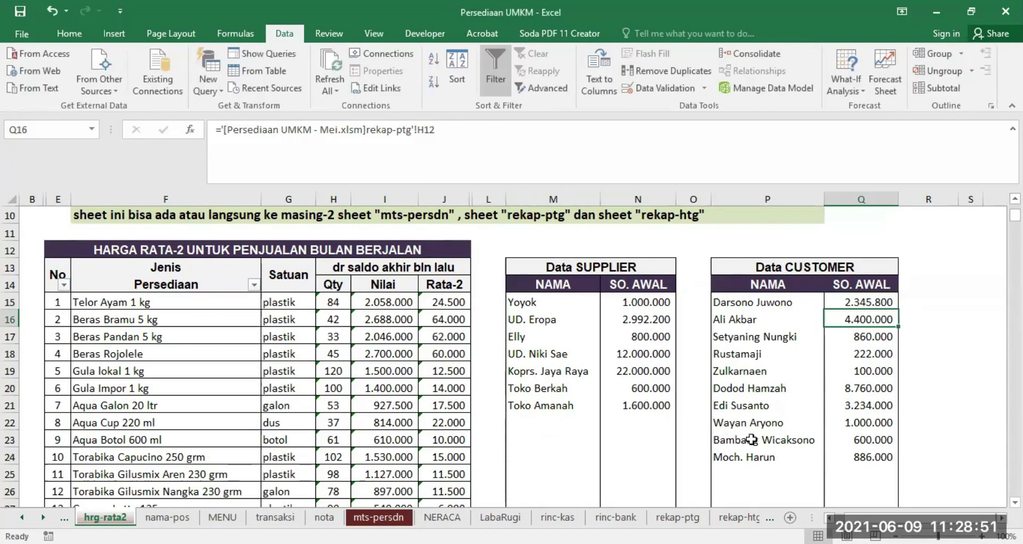
{"action": "left_click", "coordinate": [836, 305]}
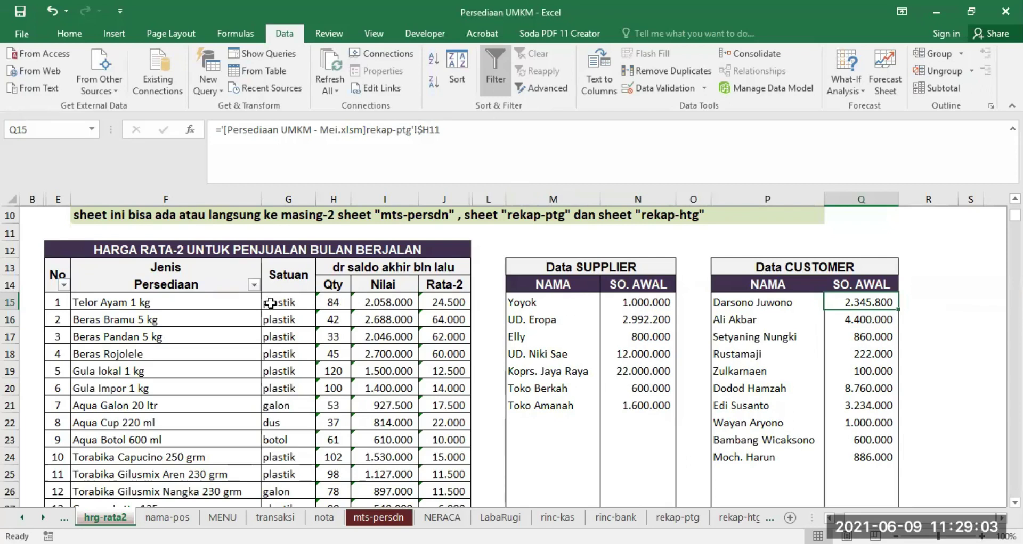
{"action": "left_click", "coordinate": [335, 304]}
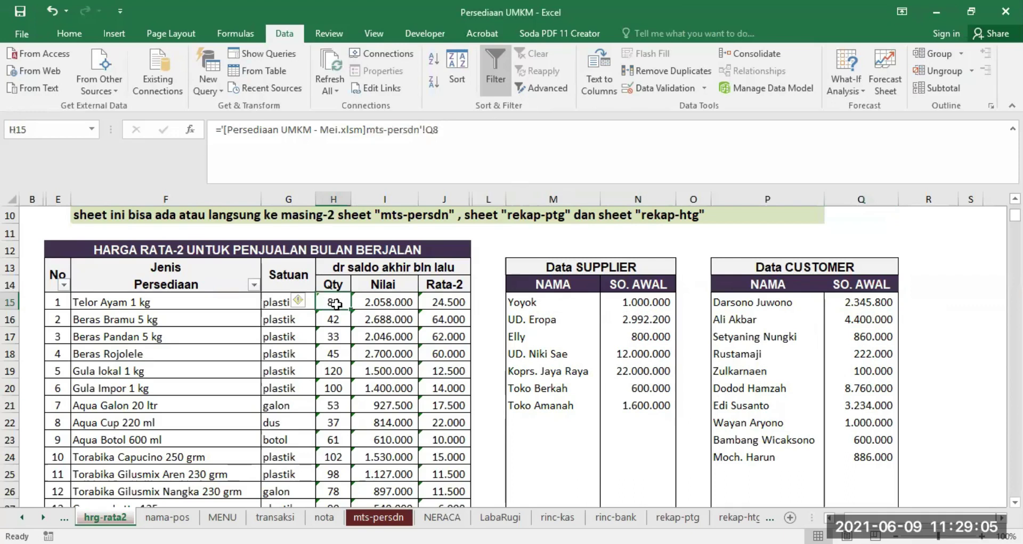
{"action": "left_click", "coordinate": [381, 301]}
{"action": "left_click", "coordinate": [425, 308]}
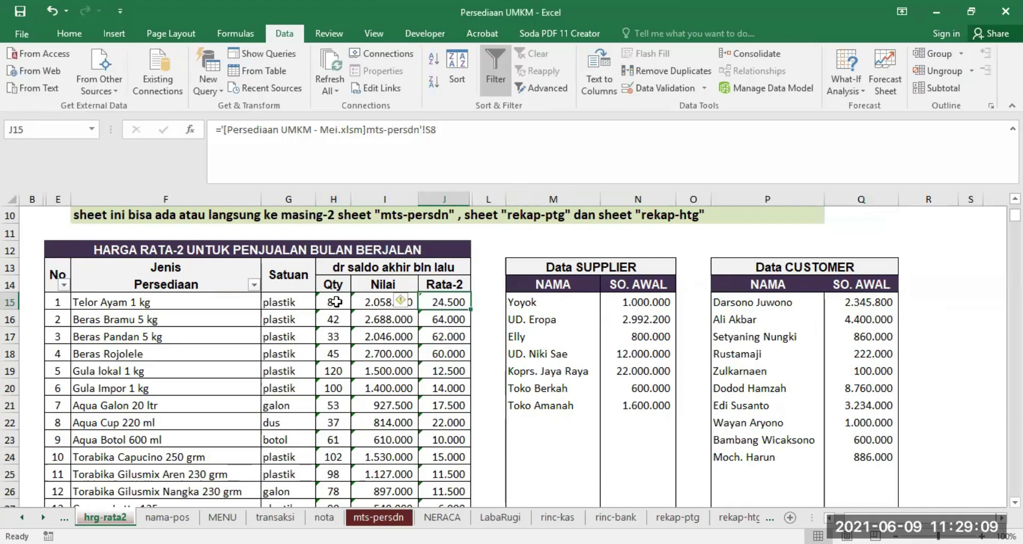
{"action": "left_click", "coordinate": [377, 518]}
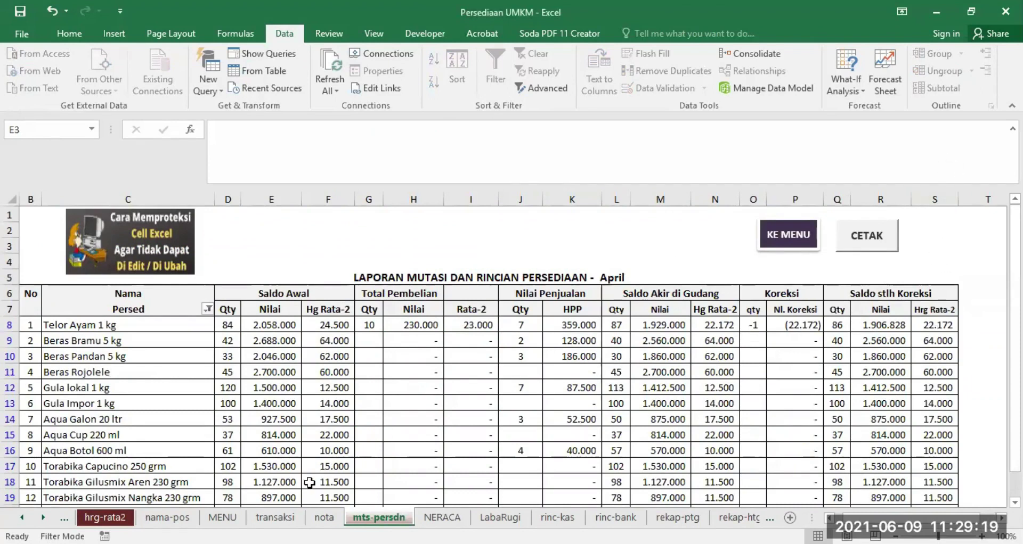
{"action": "left_click", "coordinate": [105, 517]}
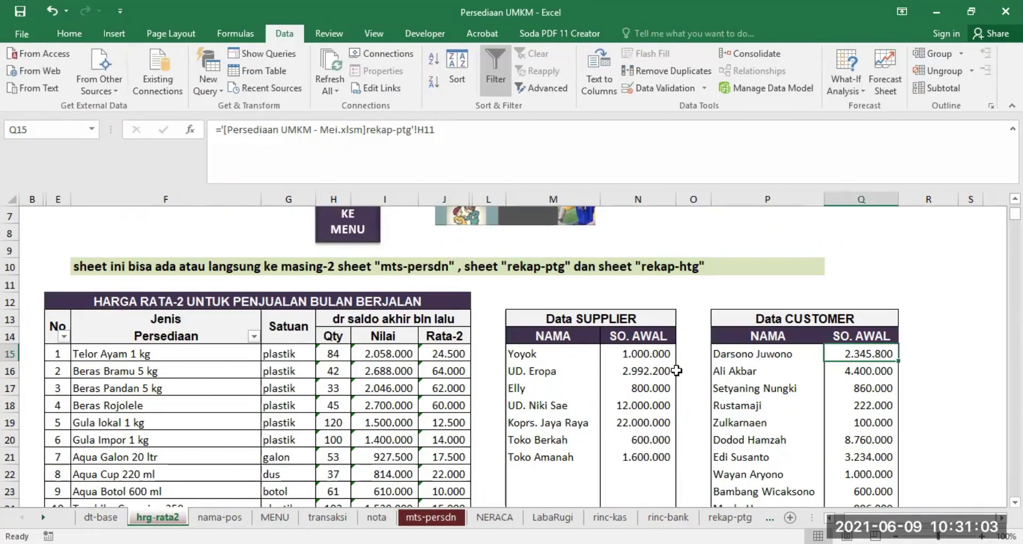
{"action": "scroll", "coordinate": [700, 399], "scroll_direction": "up", "scroll_amount": 2}
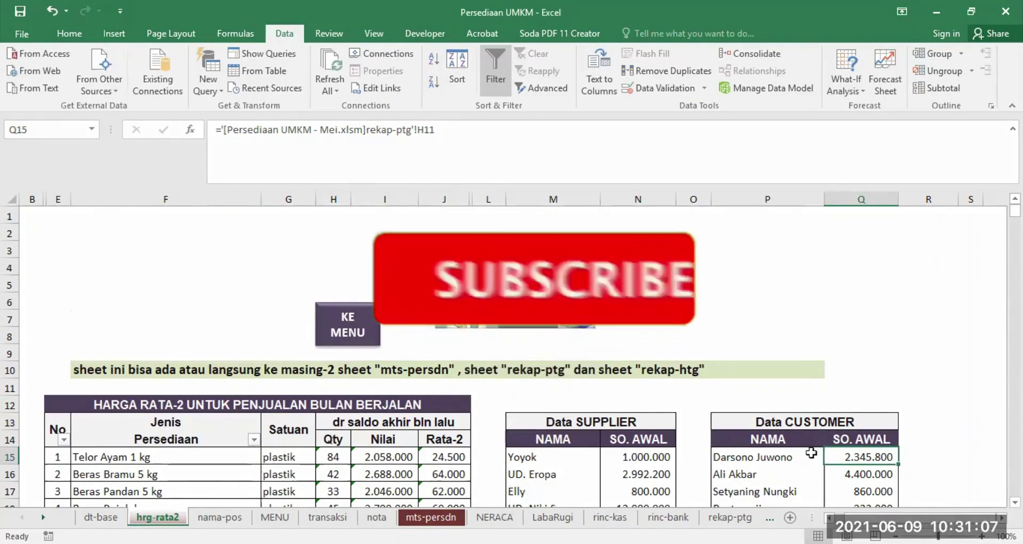
{"action": "scroll", "coordinate": [810, 454], "scroll_direction": "down", "scroll_amount": 1}
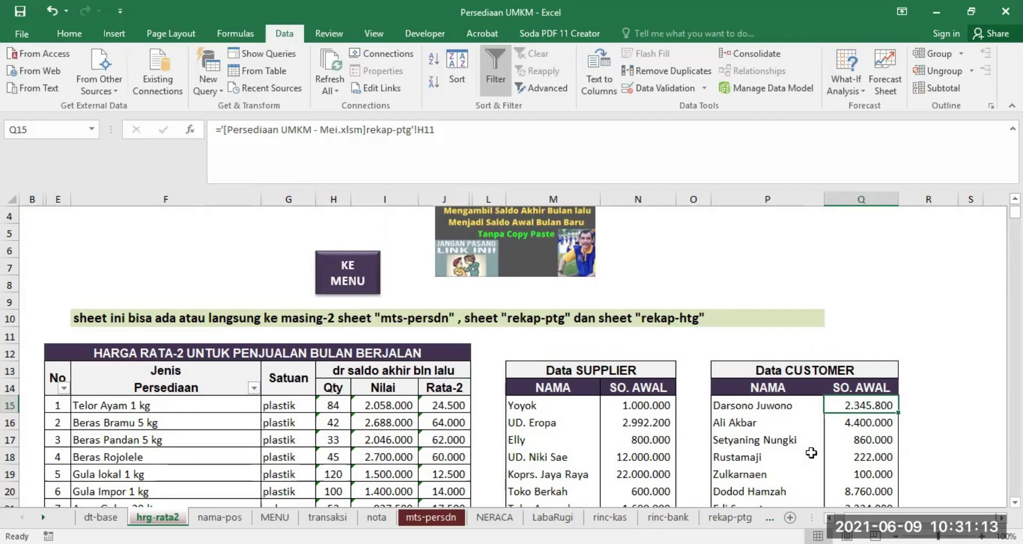
{"action": "left_click", "coordinate": [648, 404]}
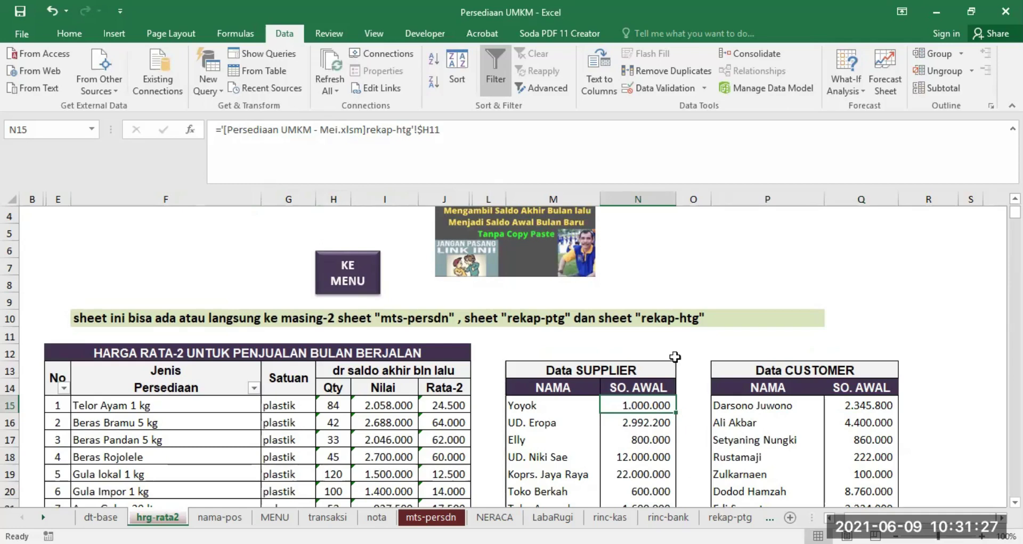
{"action": "scroll", "coordinate": [684, 349], "scroll_direction": "up", "scroll_amount": 3}
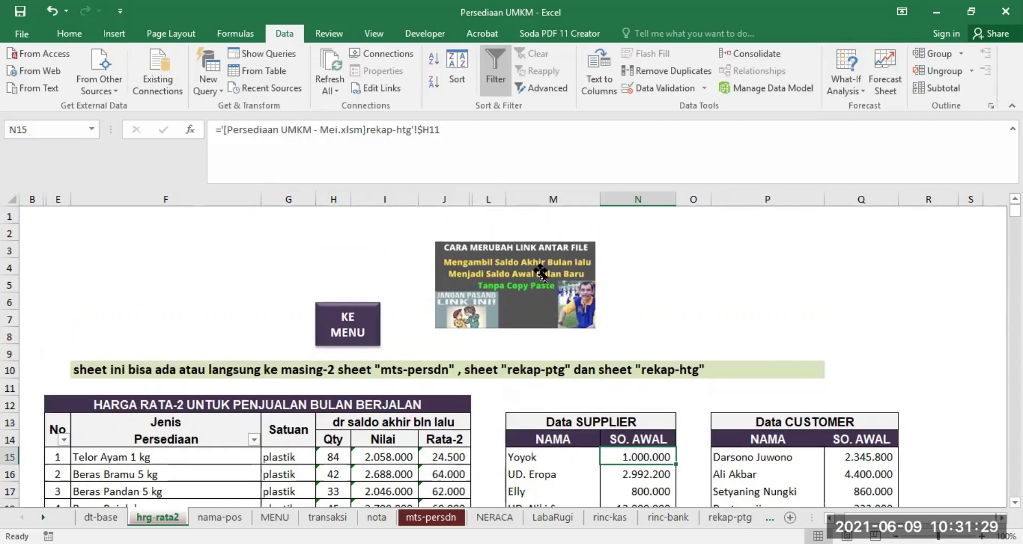
{"action": "left_click", "coordinate": [540, 274]}
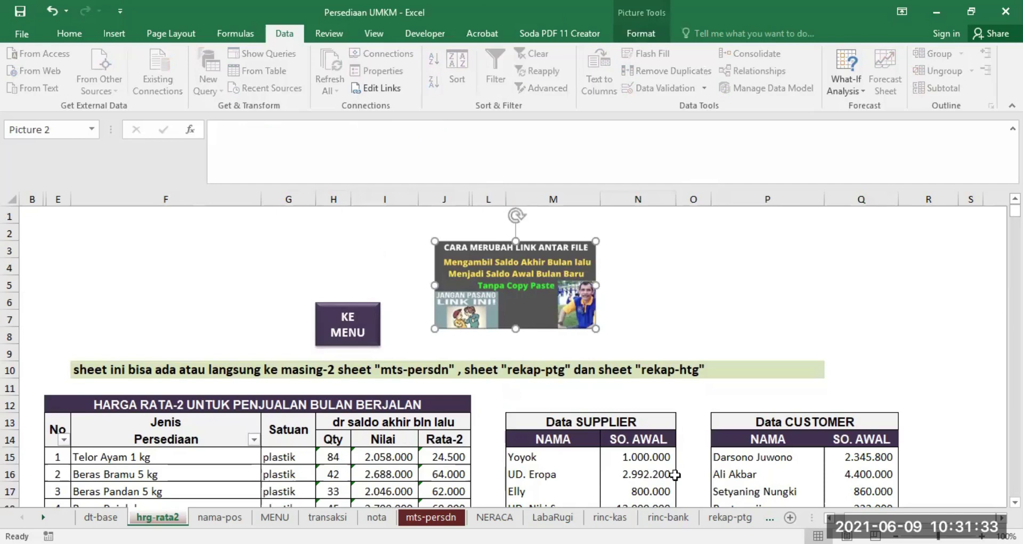
{"action": "left_click", "coordinate": [634, 456]}
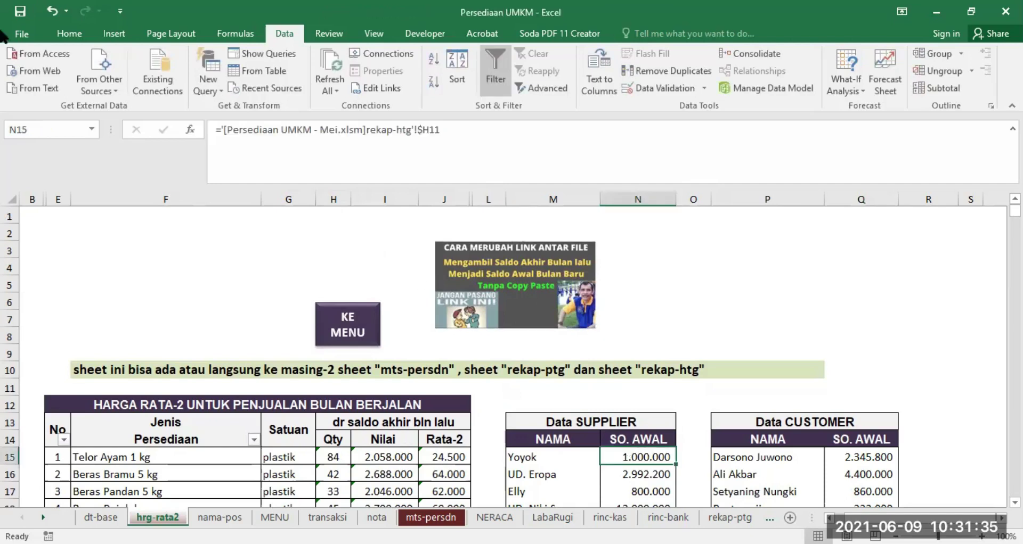
{"action": "left_click", "coordinate": [376, 85]}
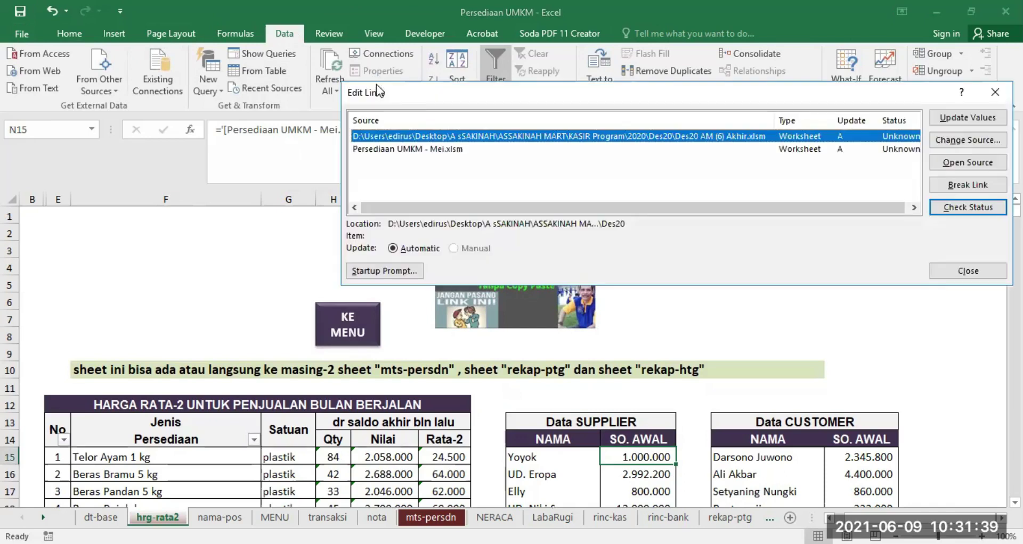
{"action": "left_click", "coordinate": [969, 272]}
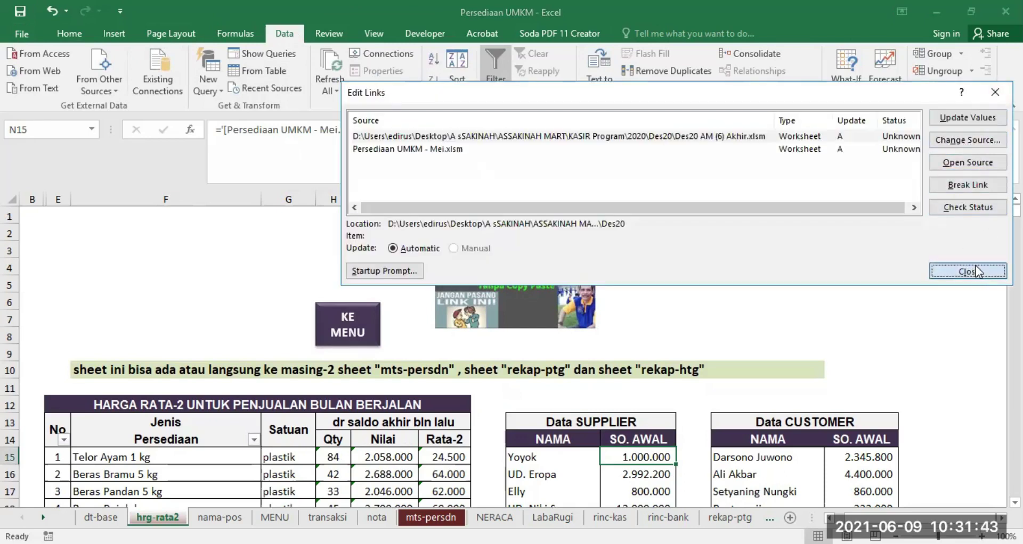
{"action": "scroll", "coordinate": [637, 481], "scroll_direction": "down", "scroll_amount": 2}
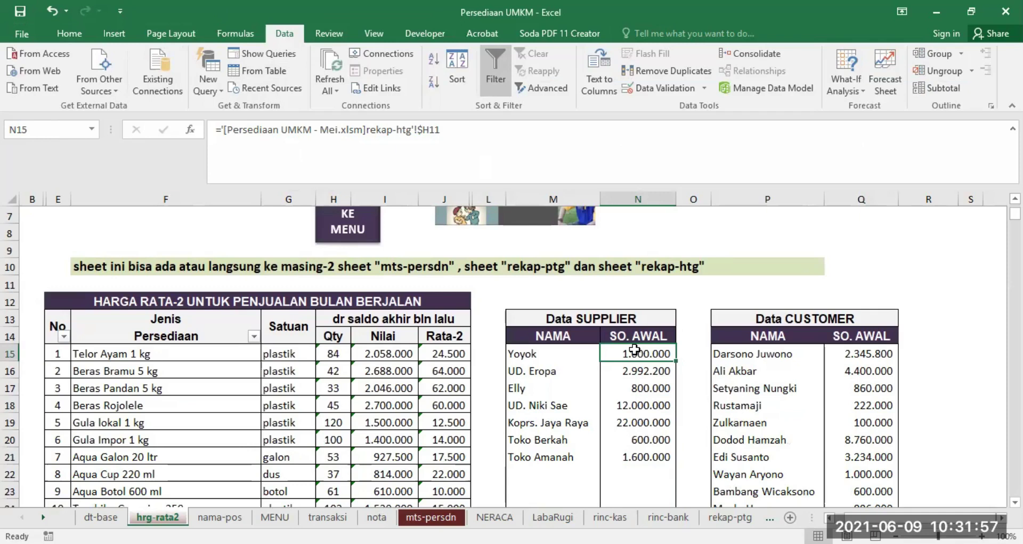
{"action": "scroll", "coordinate": [528, 285], "scroll_direction": "up", "scroll_amount": 2}
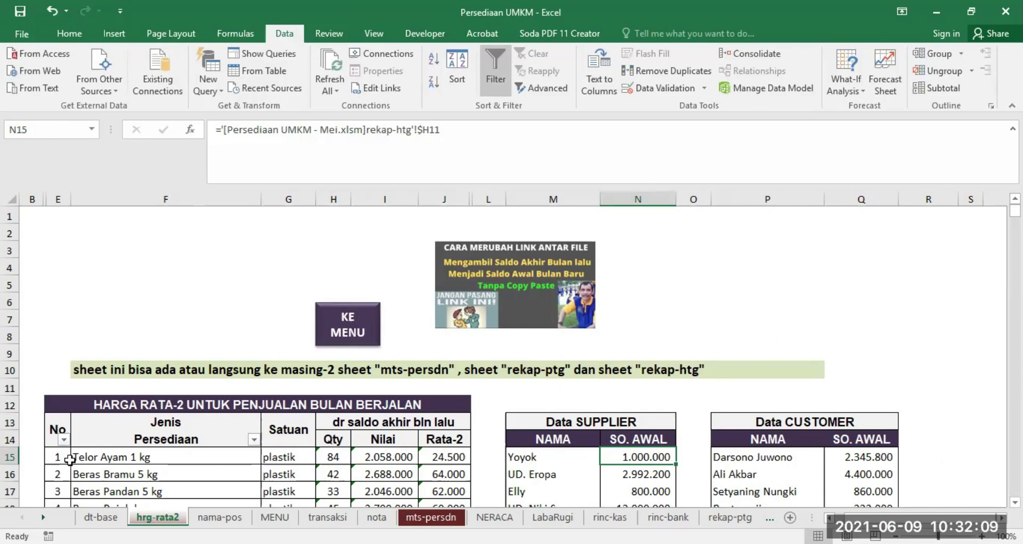
{"action": "left_click", "coordinate": [10, 456]}
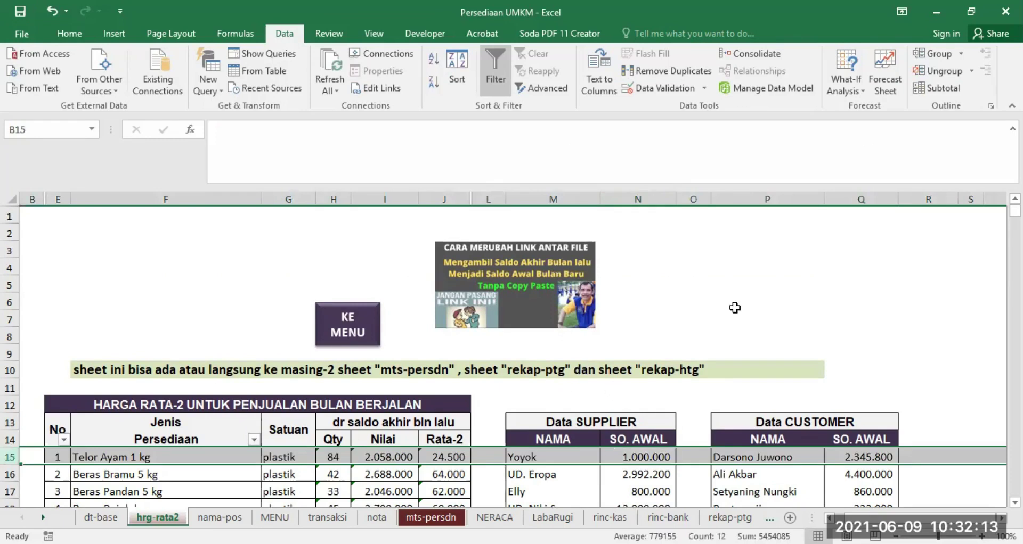
Step: Review the external link formulas in N15, I15 and H17, then go to mts-persdn
{"action": "left_click", "coordinate": [639, 456]}
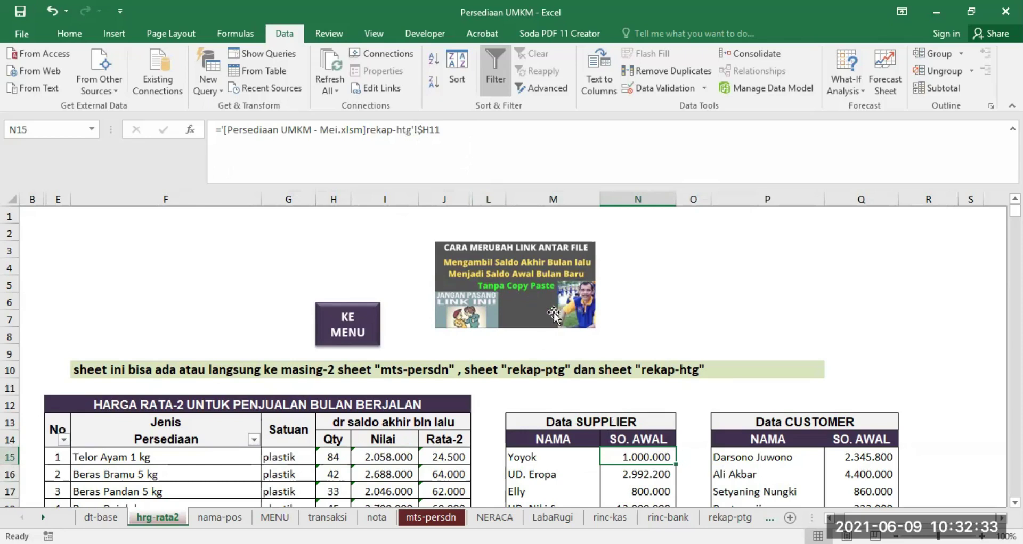
{"action": "scroll", "coordinate": [502, 259], "scroll_direction": "down", "scroll_amount": 1}
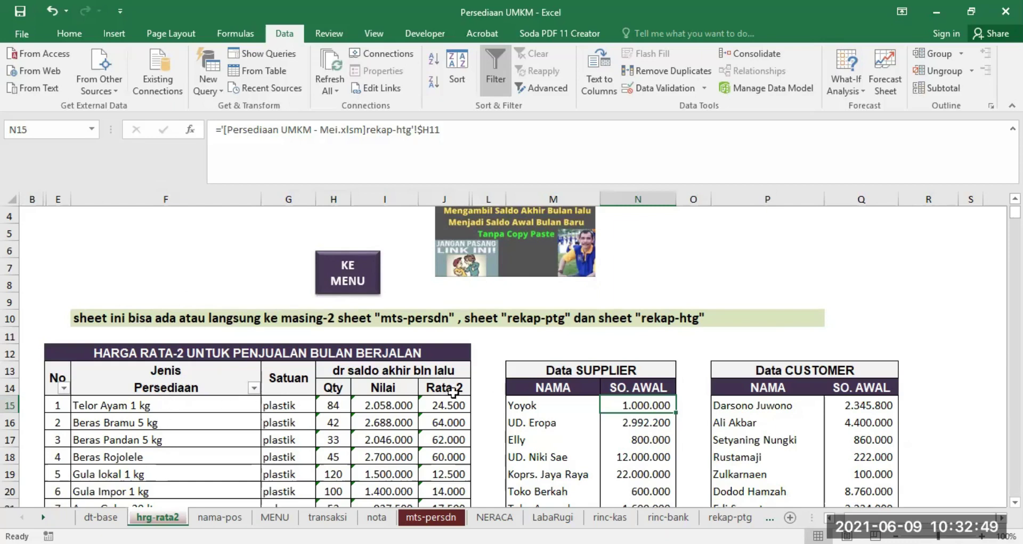
{"action": "left_click", "coordinate": [382, 404]}
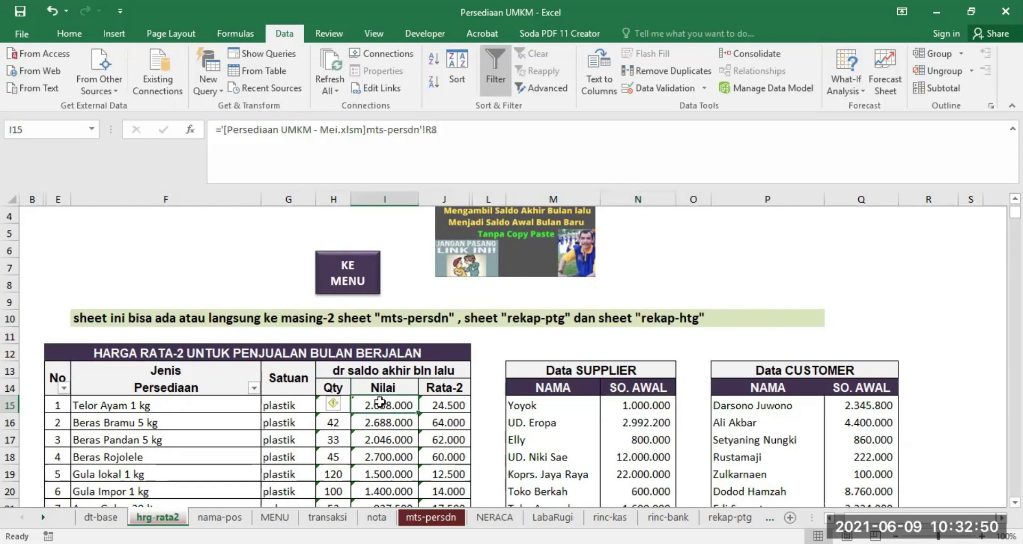
{"action": "left_click", "coordinate": [333, 438]}
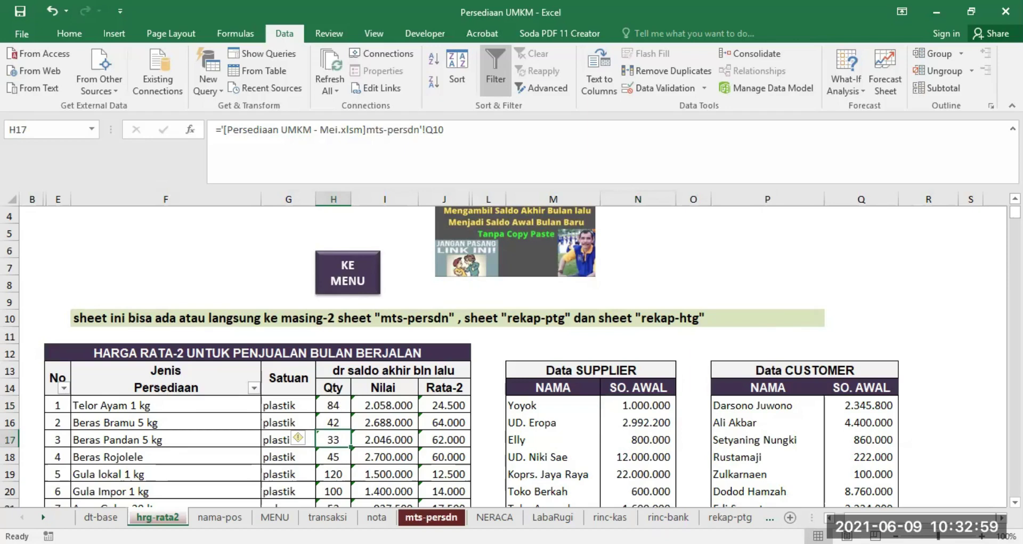
{"action": "left_click", "coordinate": [426, 515]}
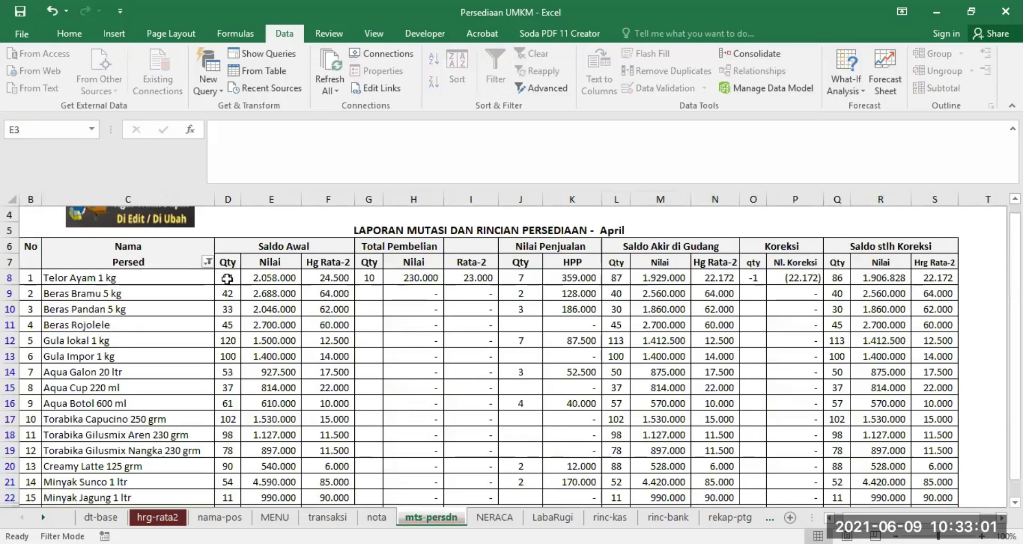
Step: Confirm the mts-persdn report rejects edits as protected, then return to hrg-rata2
{"action": "scroll", "coordinate": [900, 347], "scroll_direction": "up", "scroll_amount": 1}
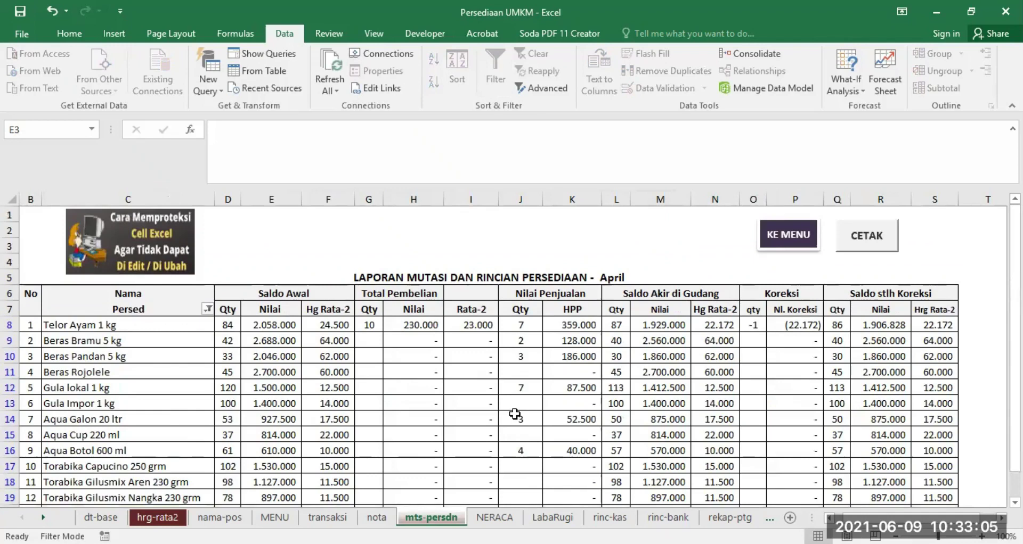
{"action": "double_click", "coordinate": [530, 326]}
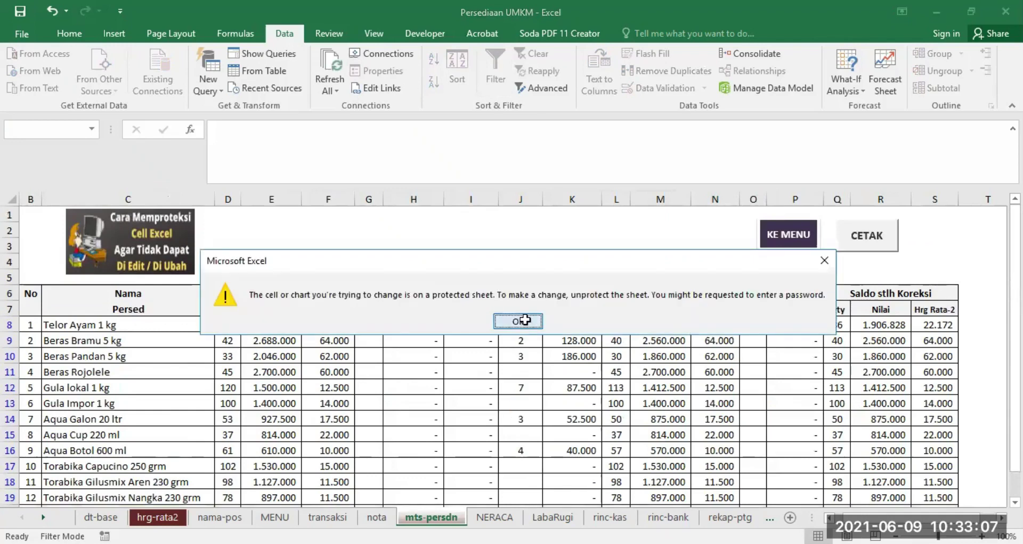
{"action": "left_click", "coordinate": [525, 321]}
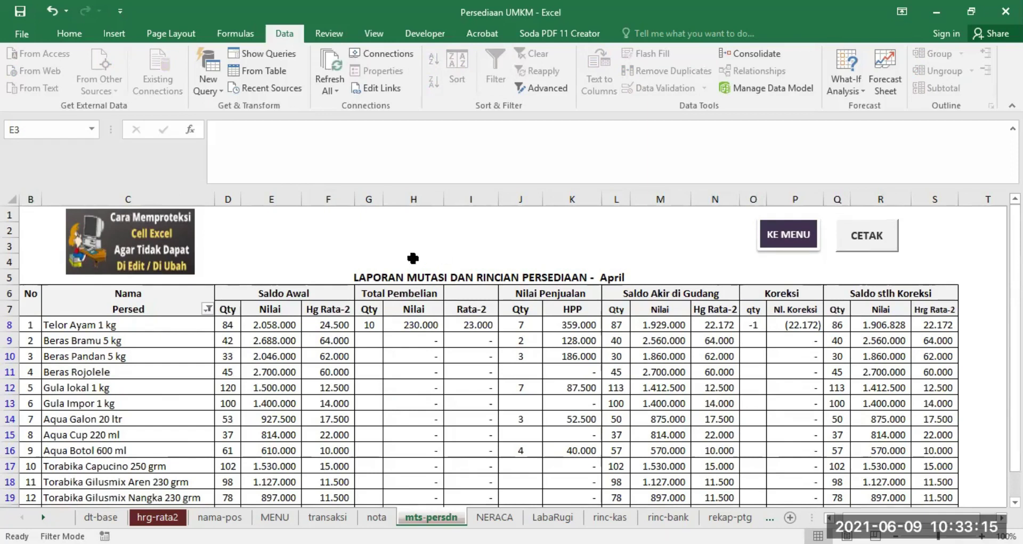
{"action": "left_click", "coordinate": [149, 518]}
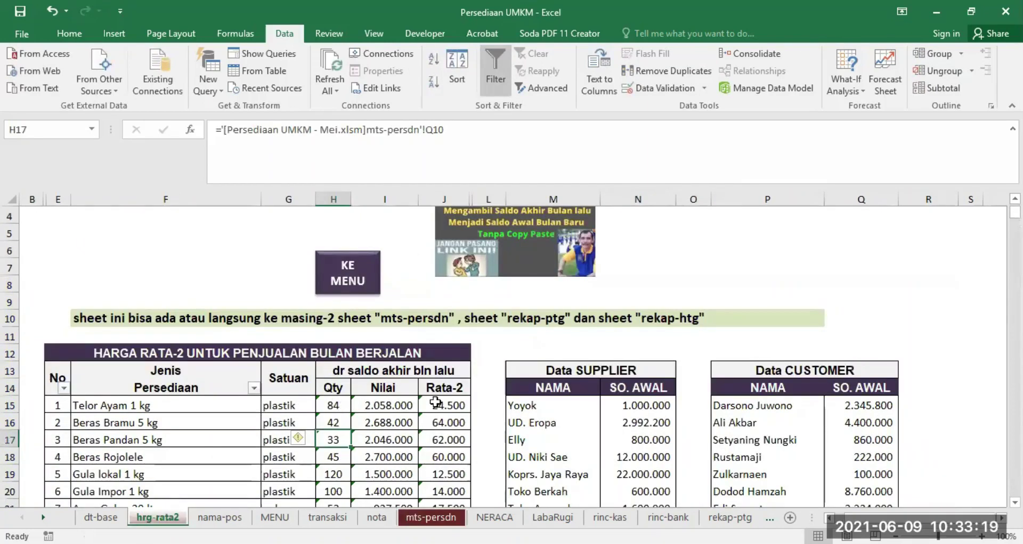
Step: Recheck mts-persdn and N15's link on hrg-rata2 before moving to the rekap-ptg recap
{"action": "left_click", "coordinate": [432, 518]}
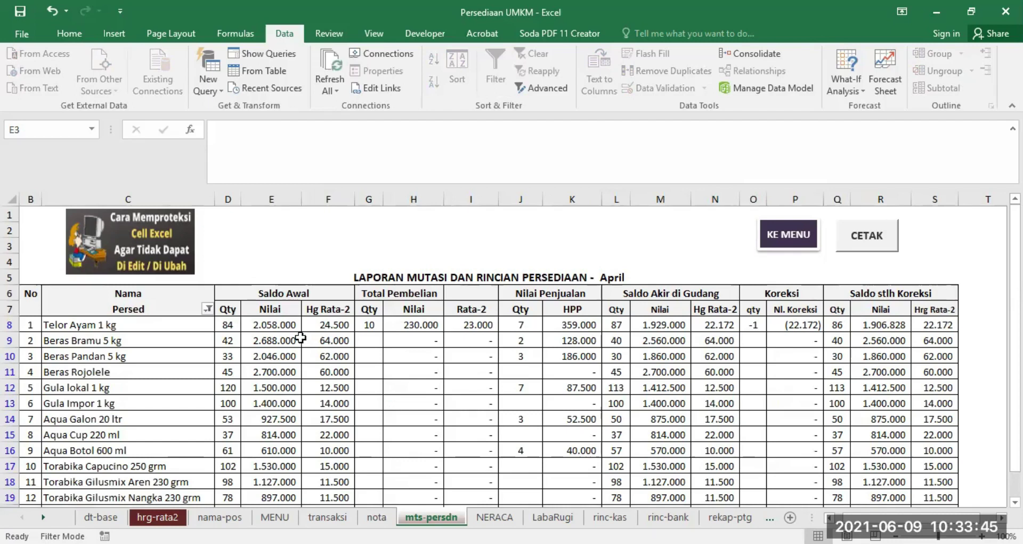
{"action": "left_click", "coordinate": [157, 517]}
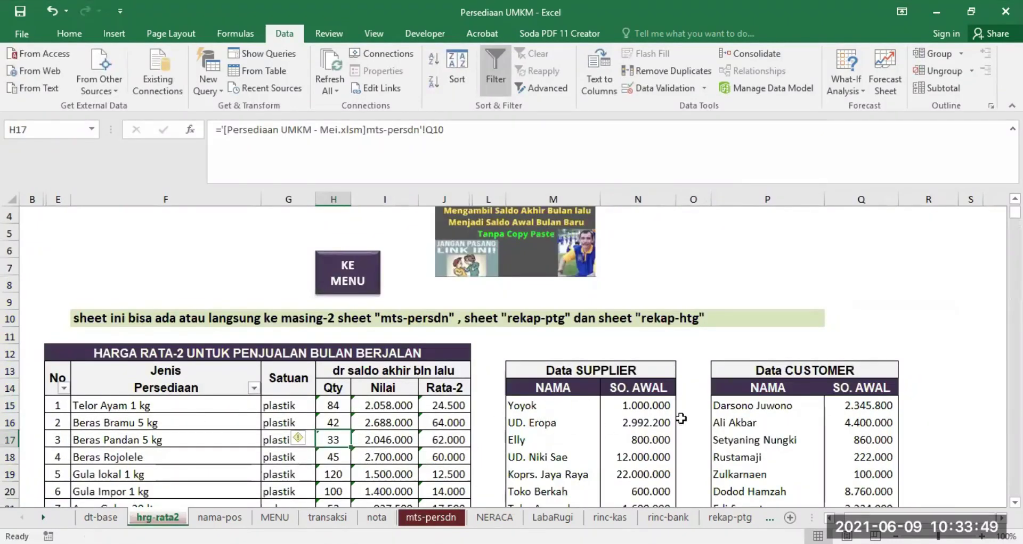
{"action": "left_click", "coordinate": [631, 405]}
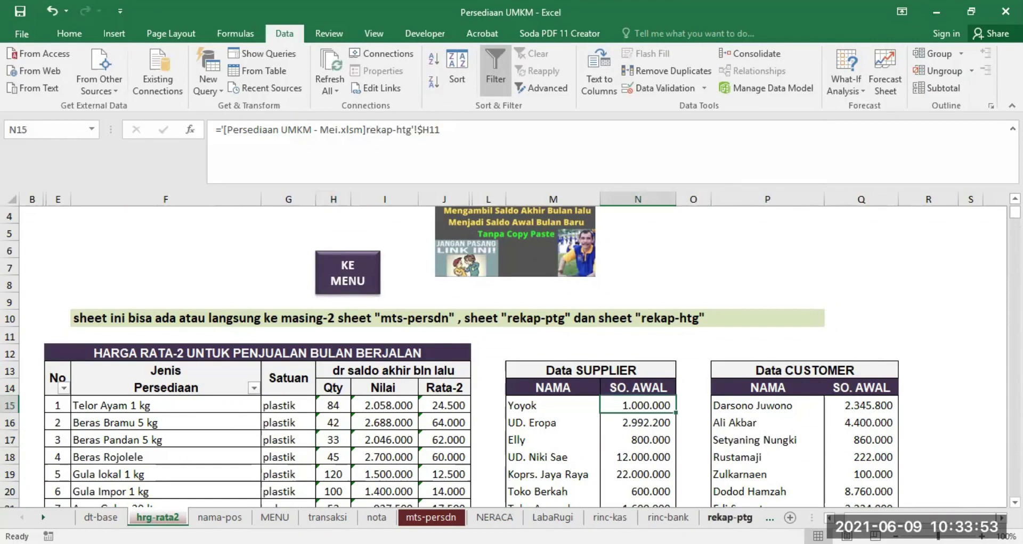
{"action": "left_click", "coordinate": [730, 517]}
{"action": "left_click", "coordinate": [246, 360]}
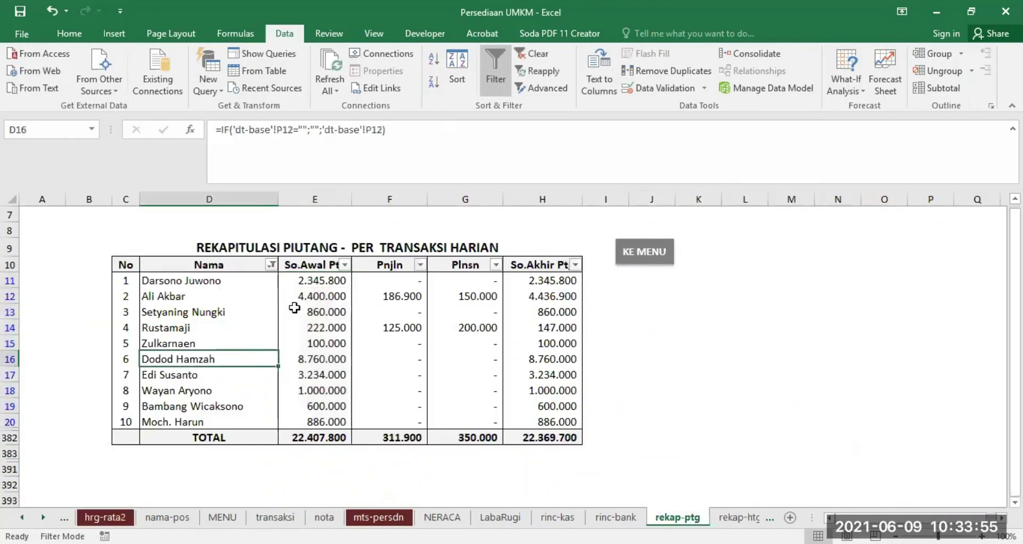
Step: Verify rekap-ptg E11 draws from hrg-rata2, view rekap-htg, then move to mts-persdn
{"action": "left_click", "coordinate": [304, 279]}
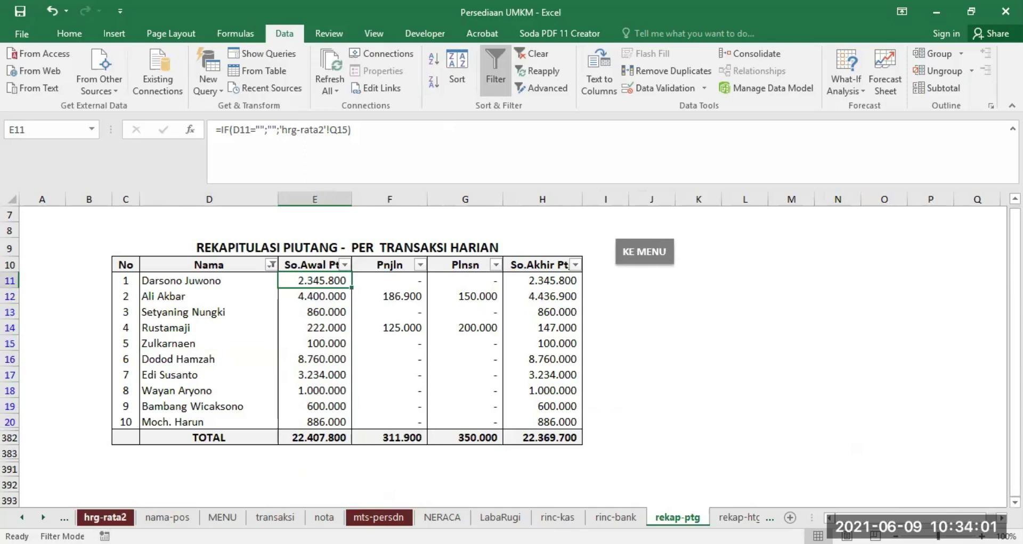
{"action": "left_click", "coordinate": [738, 518]}
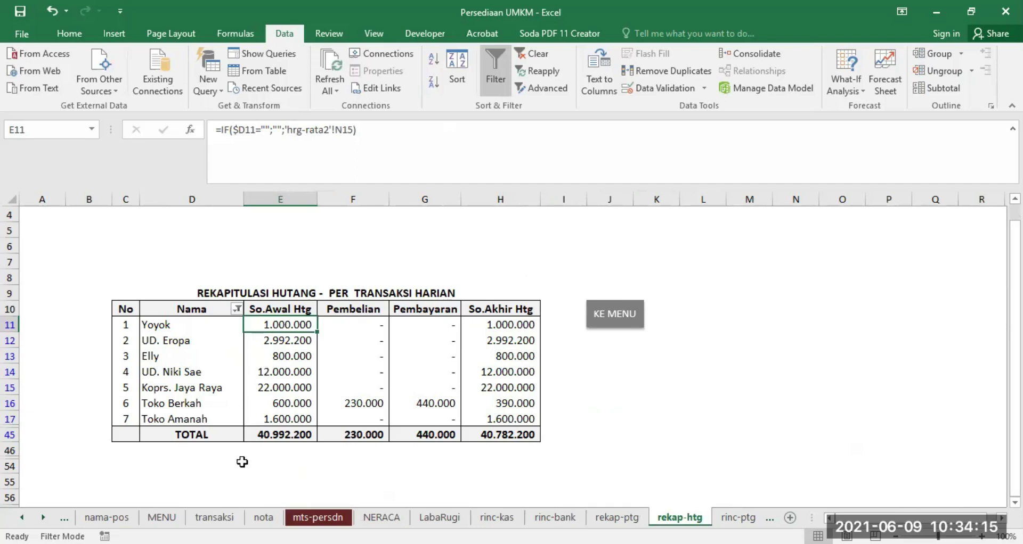
{"action": "left_click", "coordinate": [318, 518]}
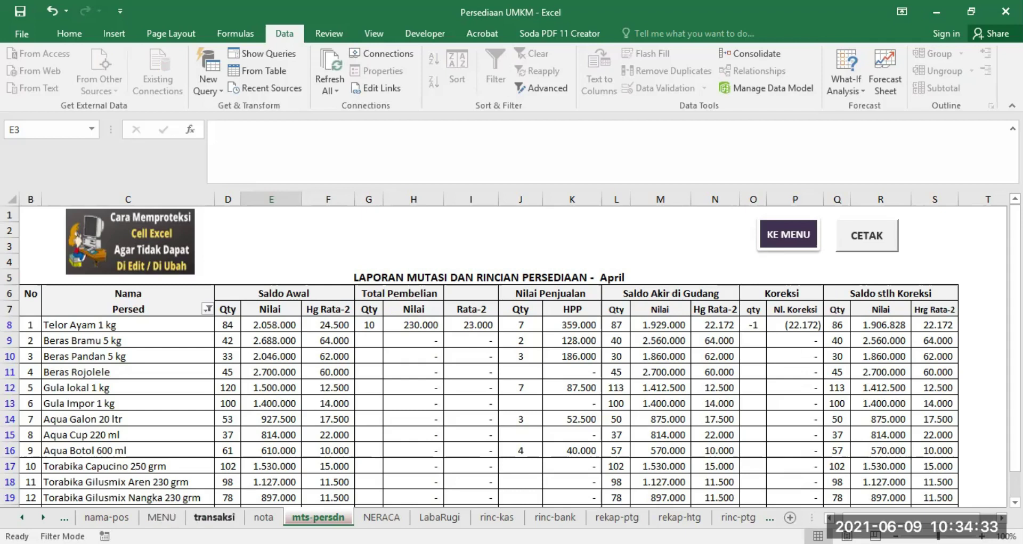
Step: Cycle through hrg-rata2, mts-persdn and rekap-ptg once more, ending on the transaksi sheet
{"action": "left_click", "coordinate": [22, 517]}
{"action": "left_click", "coordinate": [105, 517]}
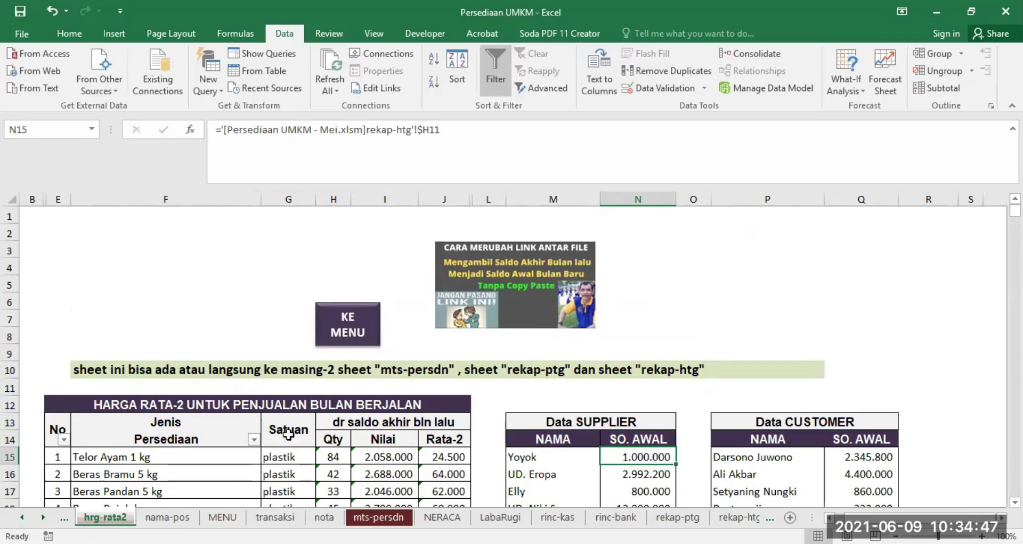
{"action": "left_click", "coordinate": [388, 517]}
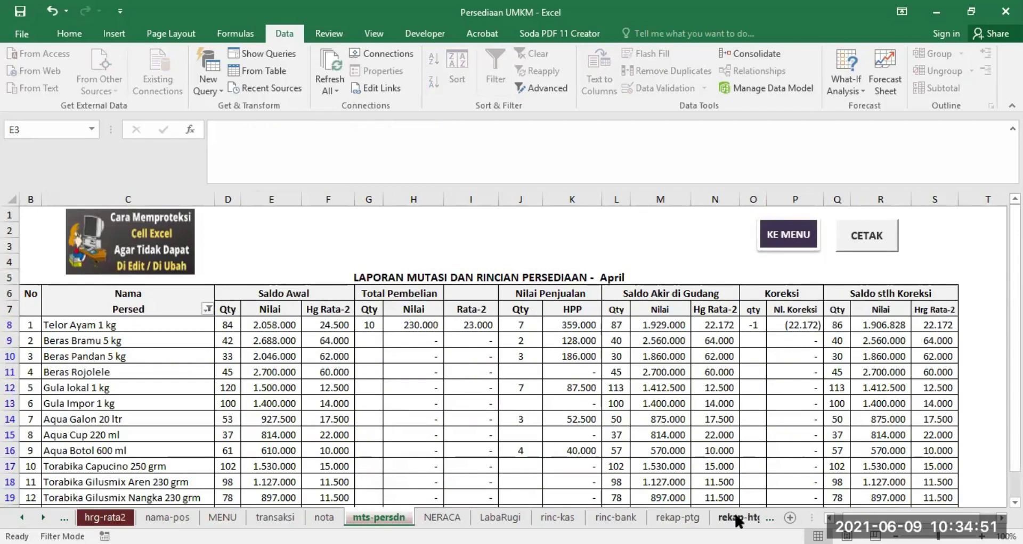
{"action": "left_click", "coordinate": [677, 516]}
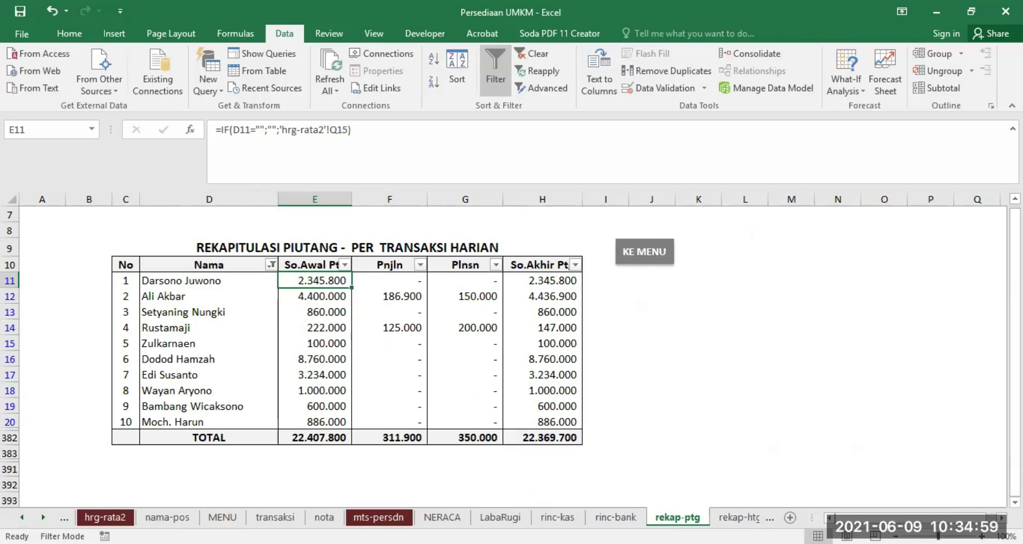
{"action": "left_click", "coordinate": [92, 514]}
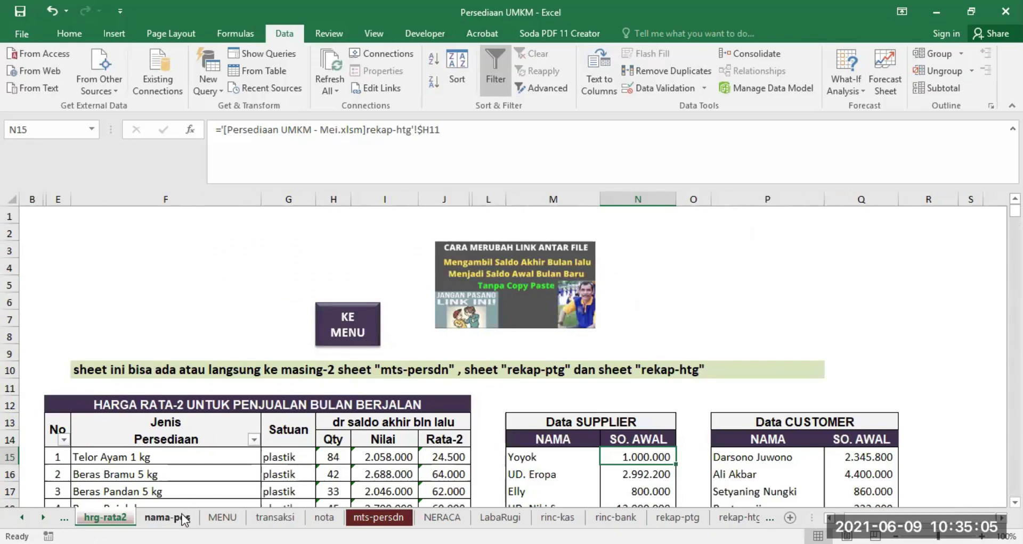
{"action": "left_click", "coordinate": [743, 317]}
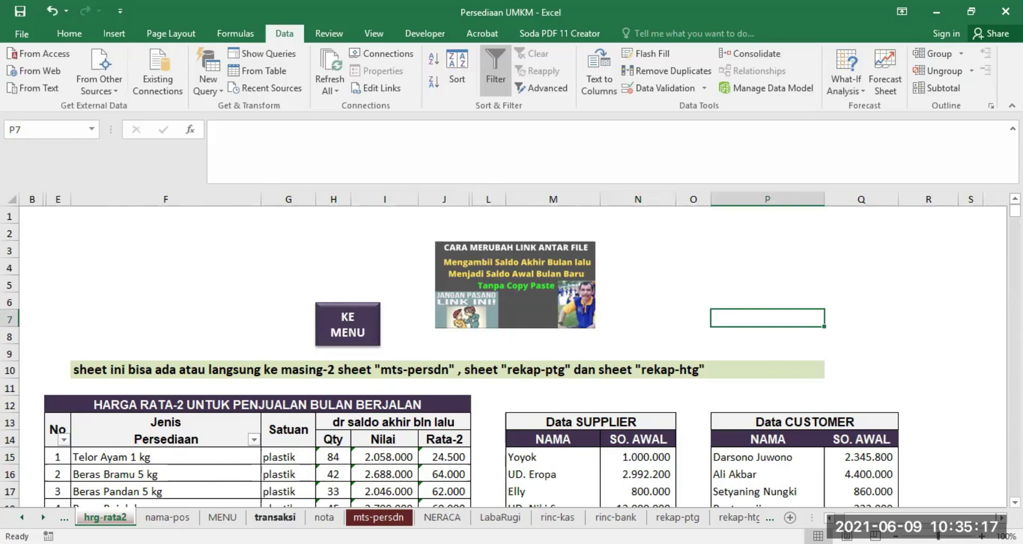
{"action": "left_click", "coordinate": [274, 517]}
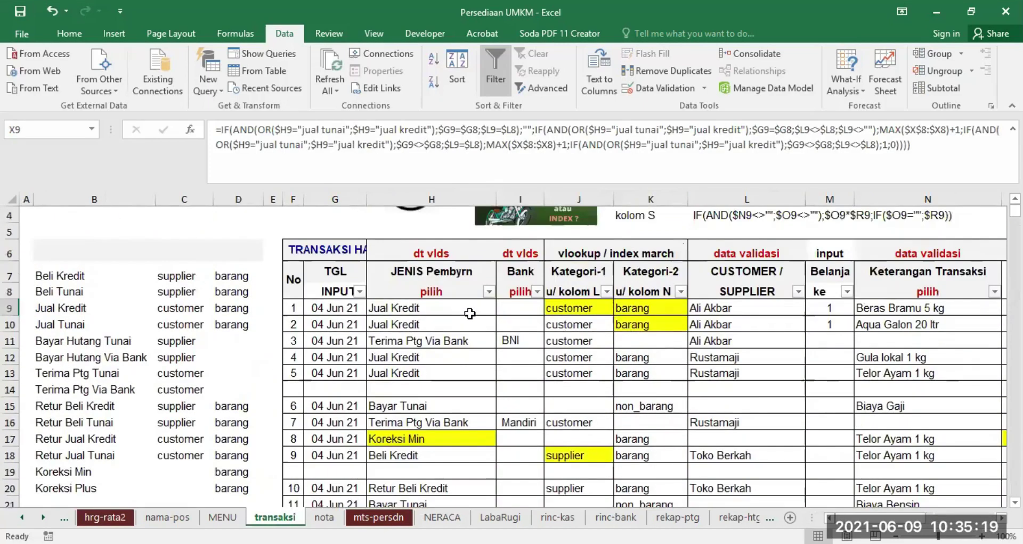